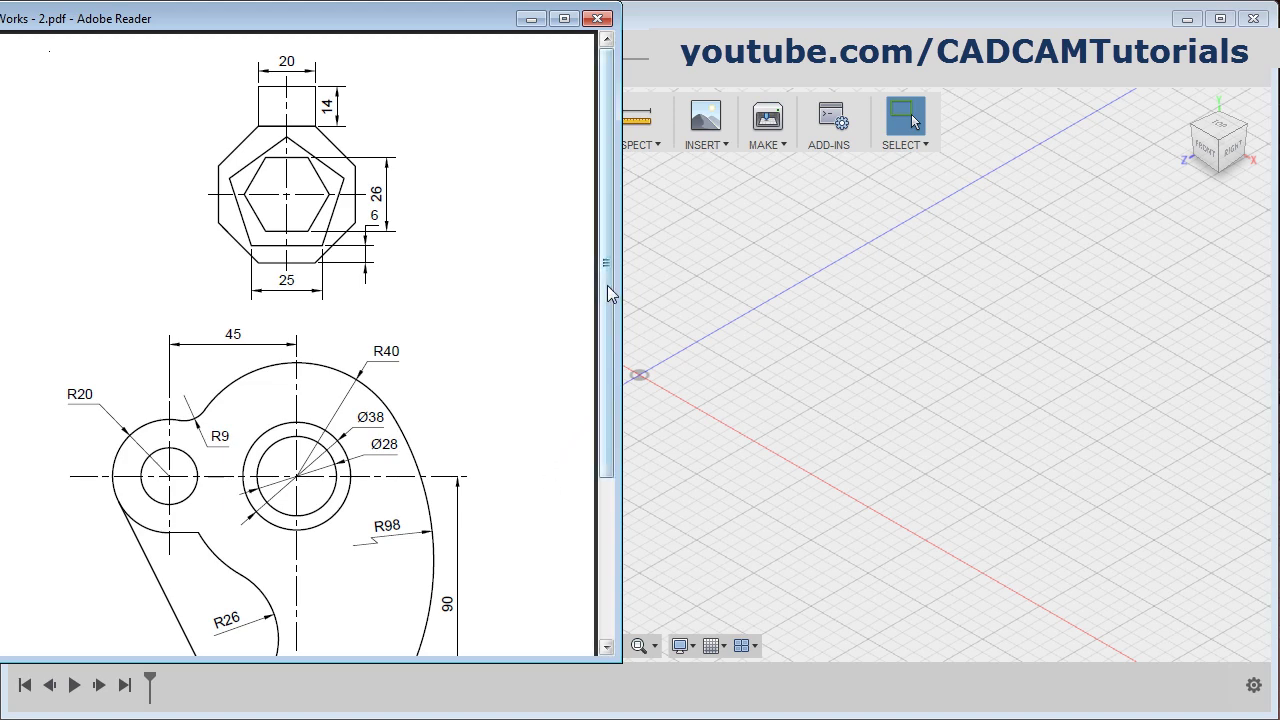
Create a sketch on the XY origin plane and pan so the origin sits lower left.
{"action": "mouse_move", "coordinate": [607, 285]}
{"action": "left_mouse_down"}
{"action": "mouse_move", "coordinate": [600, 465]}
{"action": "mouse_move", "coordinate": [480, 358]}
{"action": "left_mouse_up"}
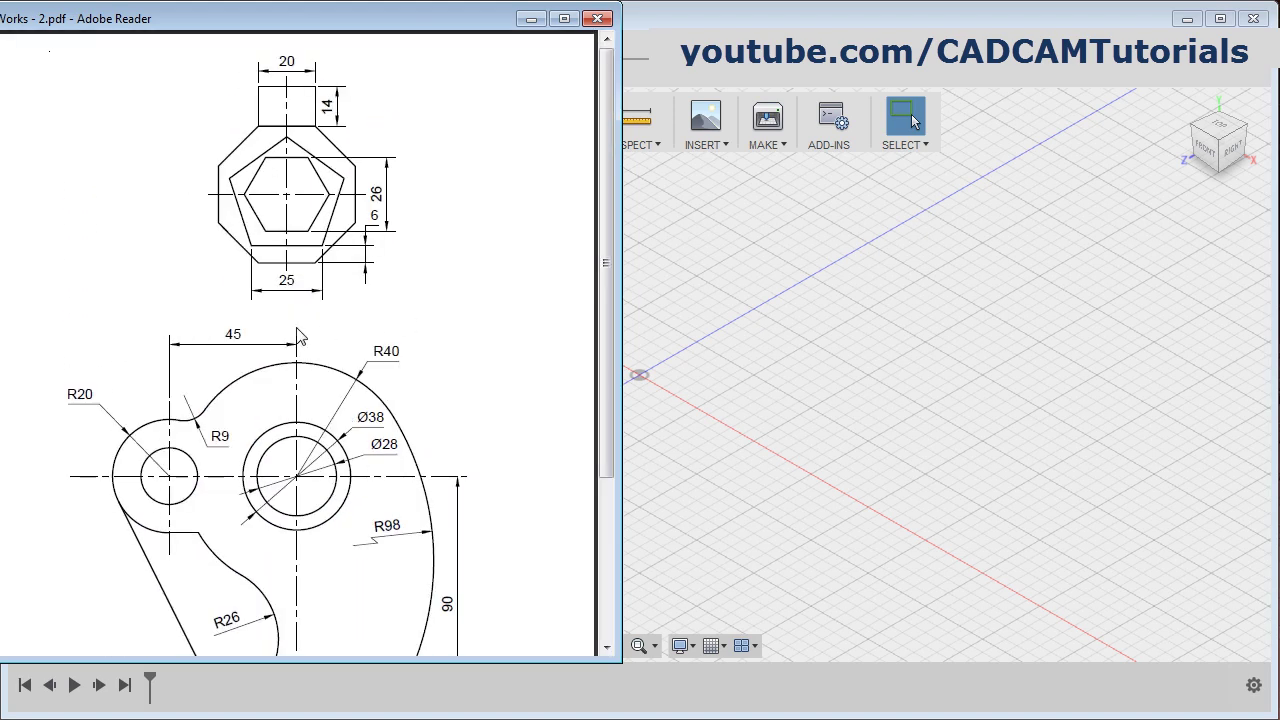
{"action": "left_click", "coordinate": [817, 275]}
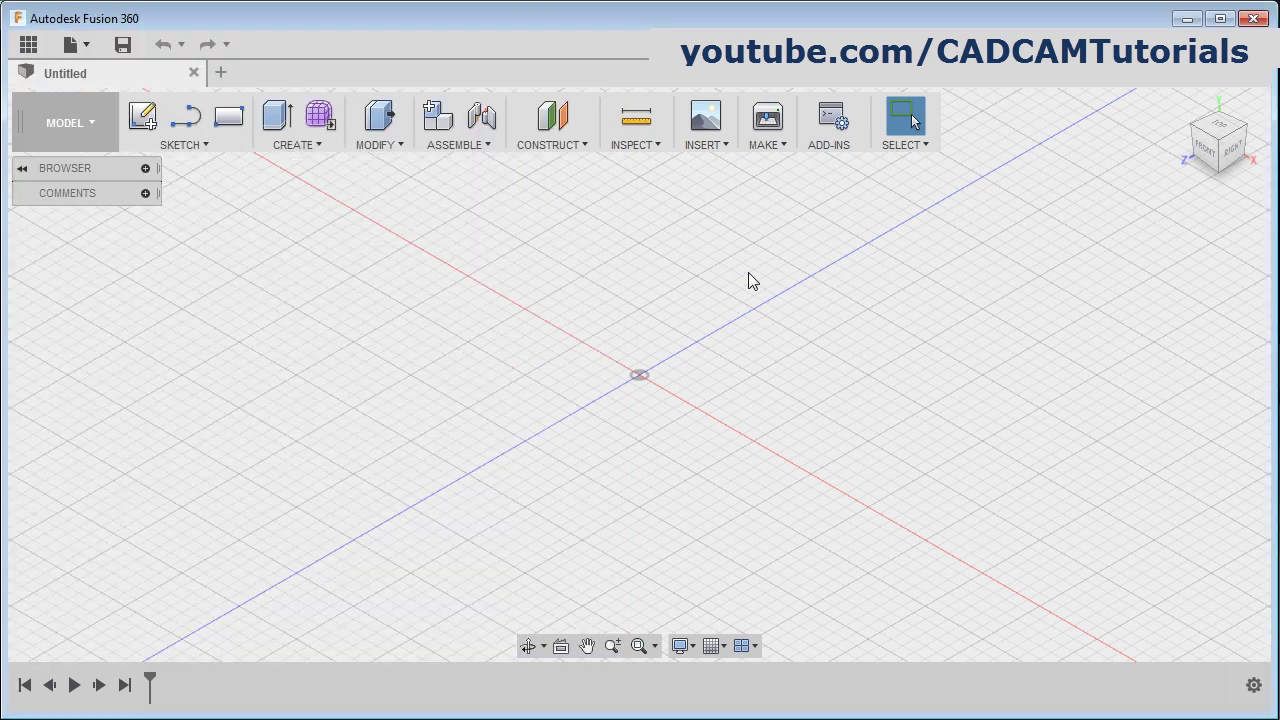
{"action": "left_click", "coordinate": [145, 118]}
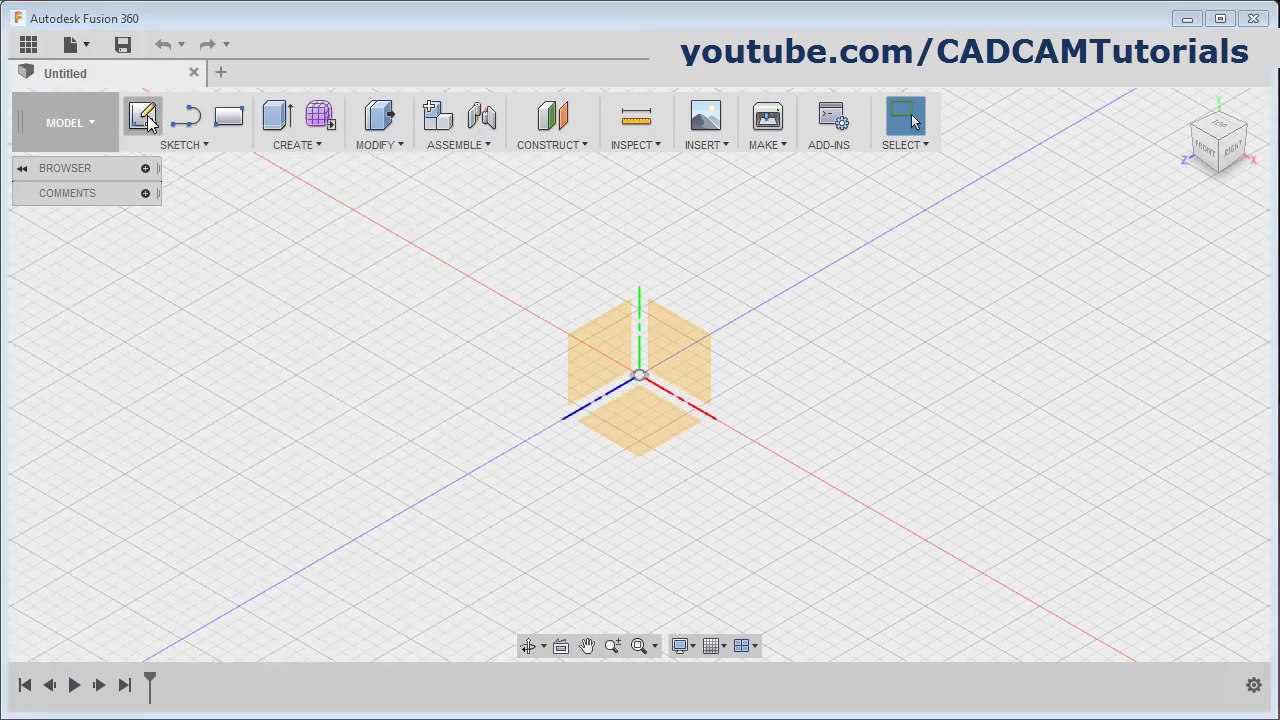
{"action": "left_click", "coordinate": [633, 423]}
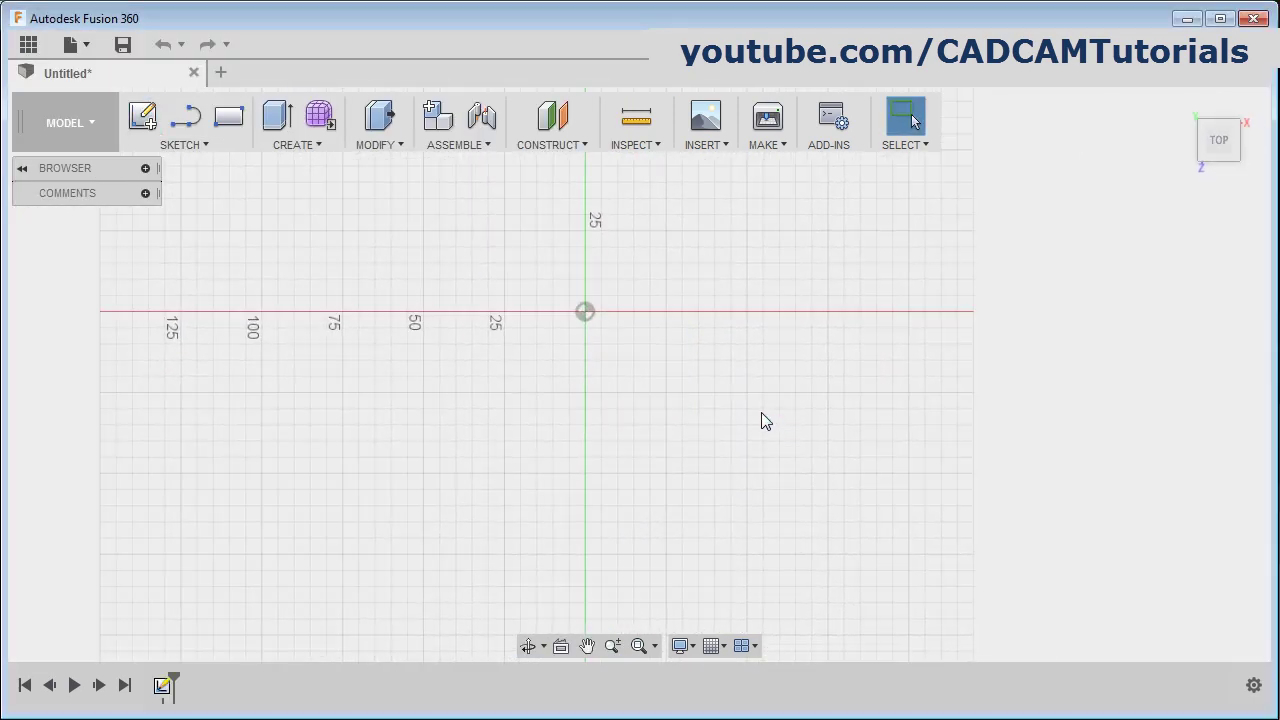
{"action": "middle_click_drag", "start_coordinate": [709, 306], "coordinate": [643, 372]}
{"action": "key", "text": "Escape"}
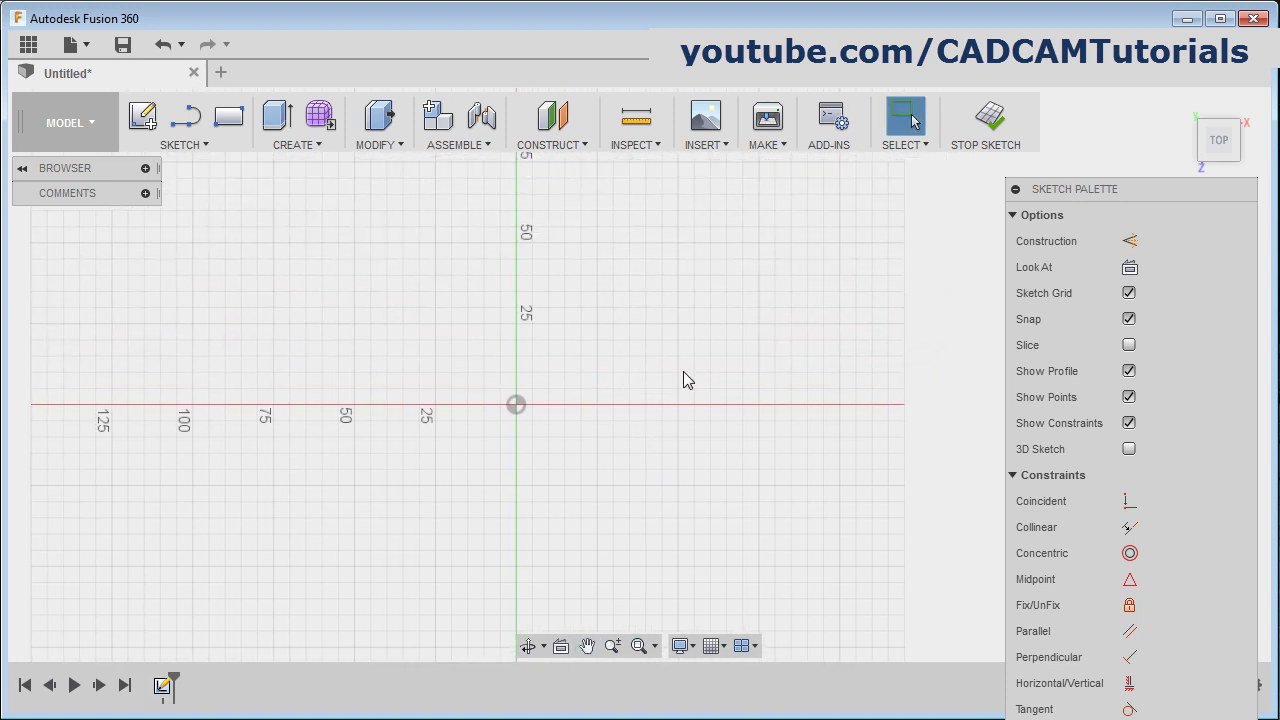
{"action": "key", "text": "alt+Tab"}
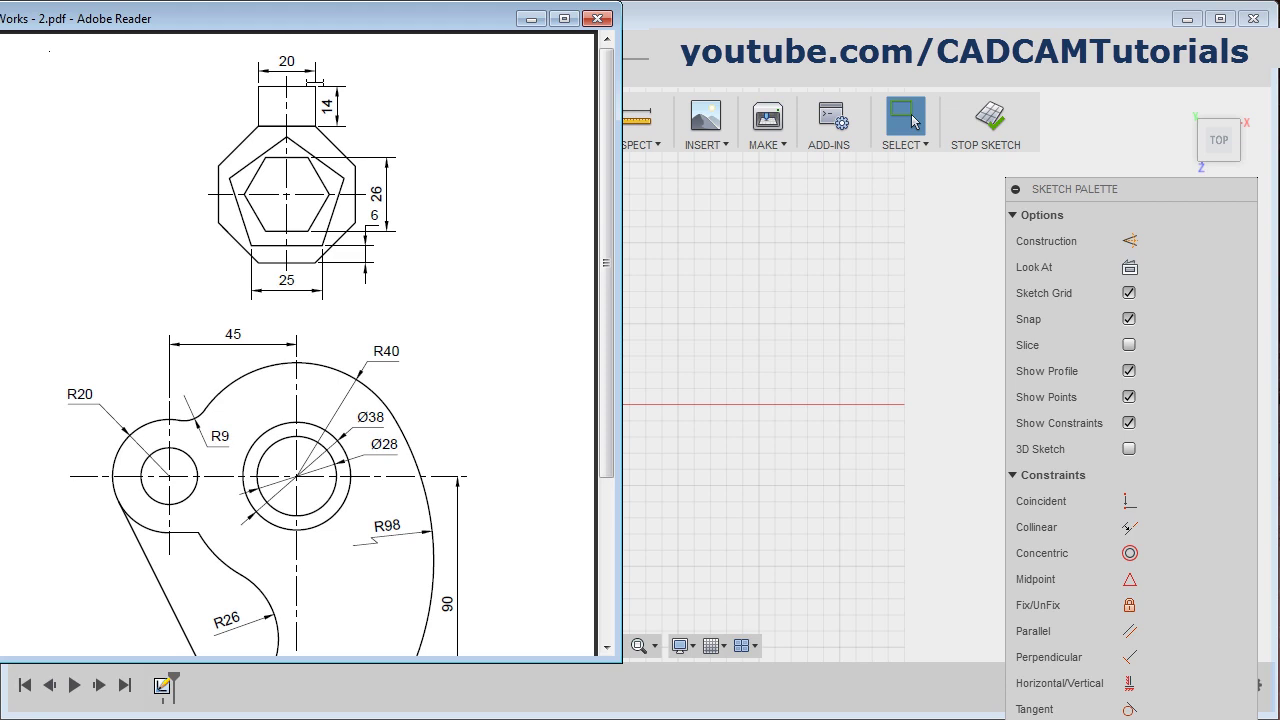
{"action": "key", "text": "alt+Tab"}
{"action": "middle_click_drag", "start_coordinate": [661, 287], "coordinate": [520, 418]}
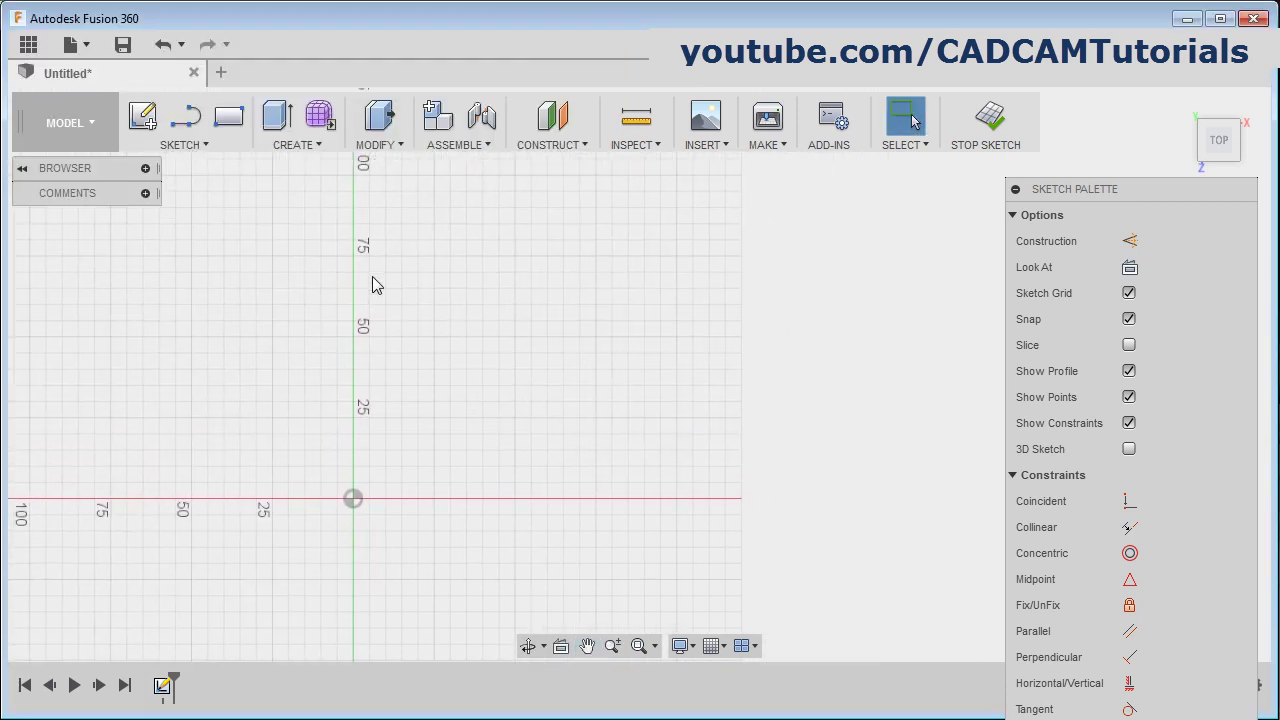
Draw an eight-sided edge polygon with its base edge starting at the origin.
{"action": "left_click", "coordinate": [200, 147]}
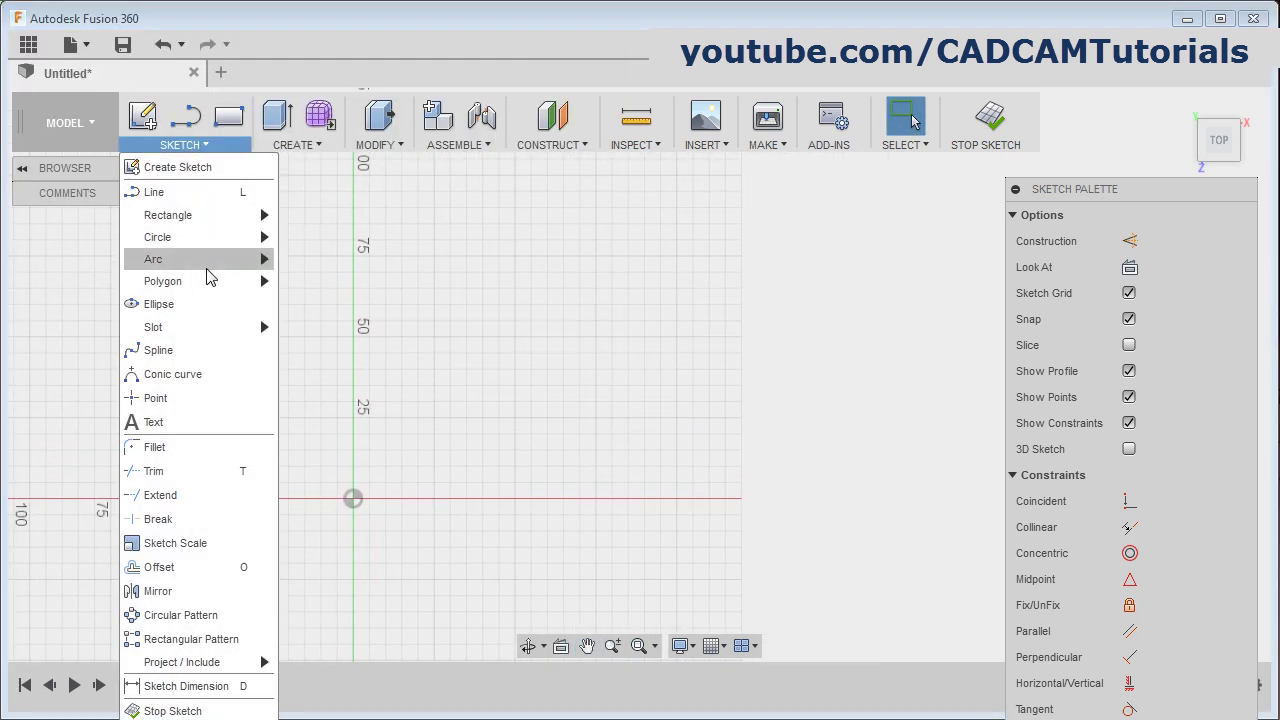
{"action": "mouse_move", "coordinate": [206, 282]}
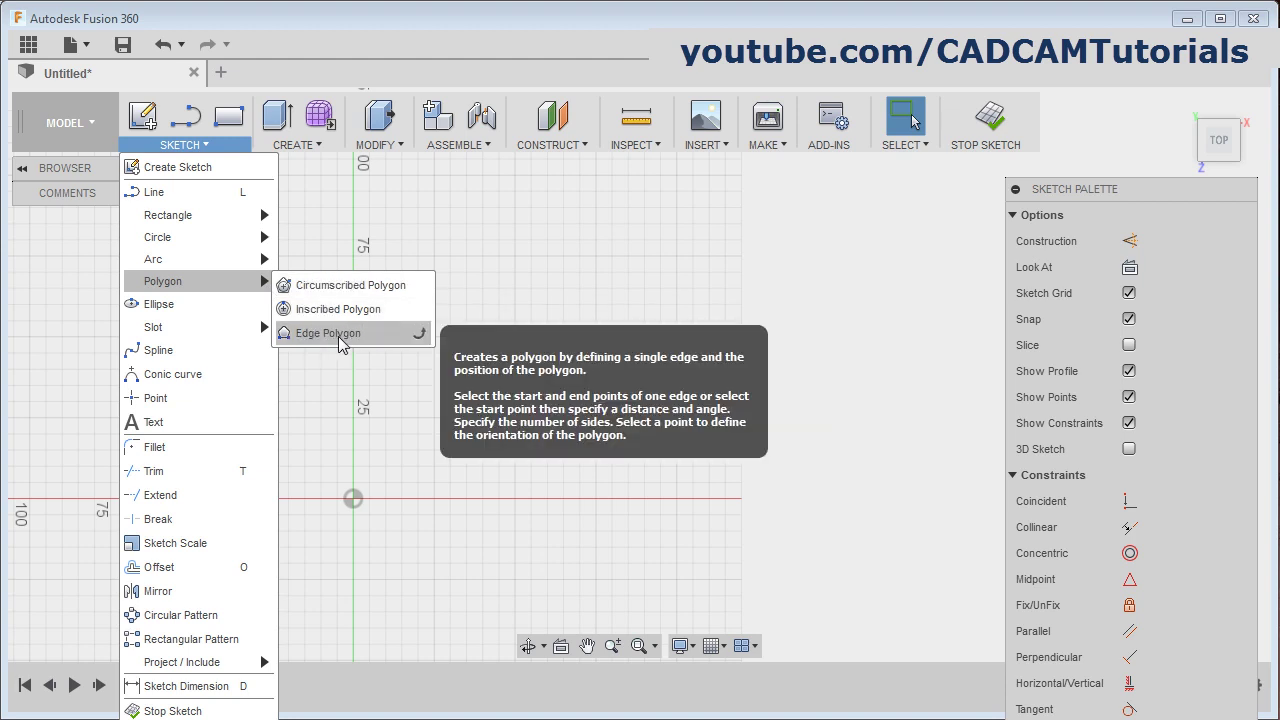
{"action": "left_click", "coordinate": [340, 344]}
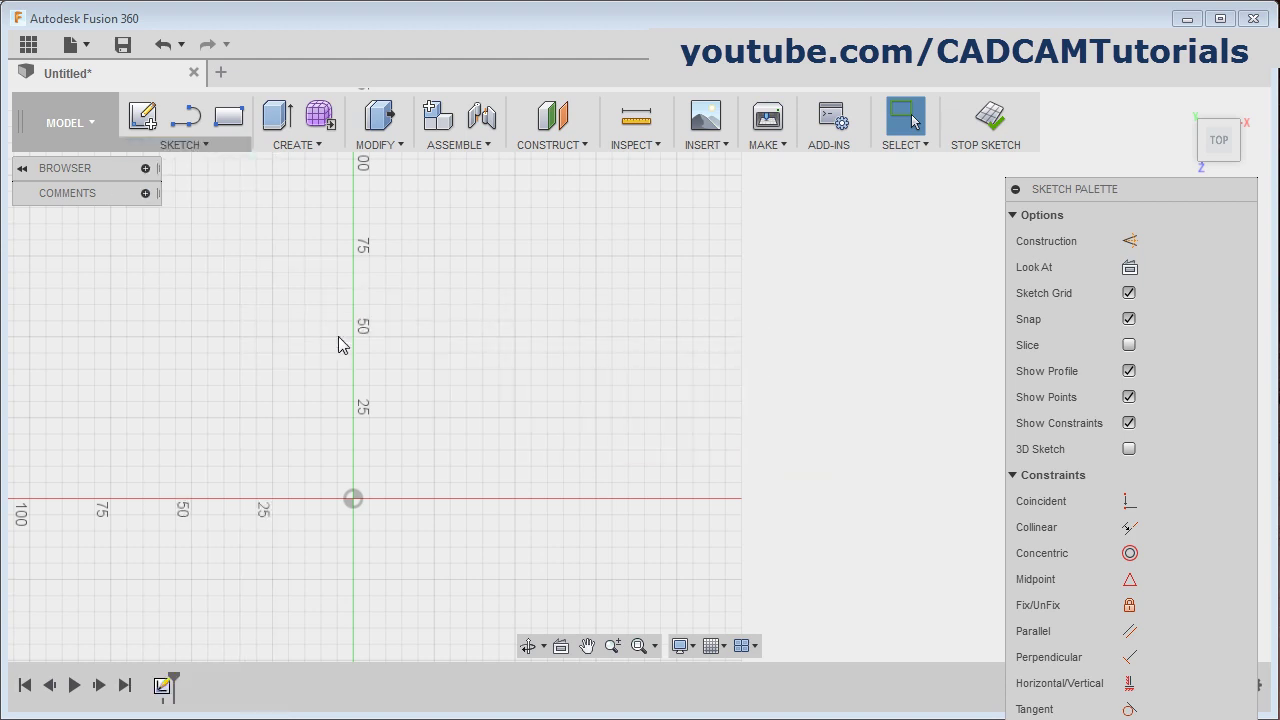
{"action": "left_click", "coordinate": [355, 501]}
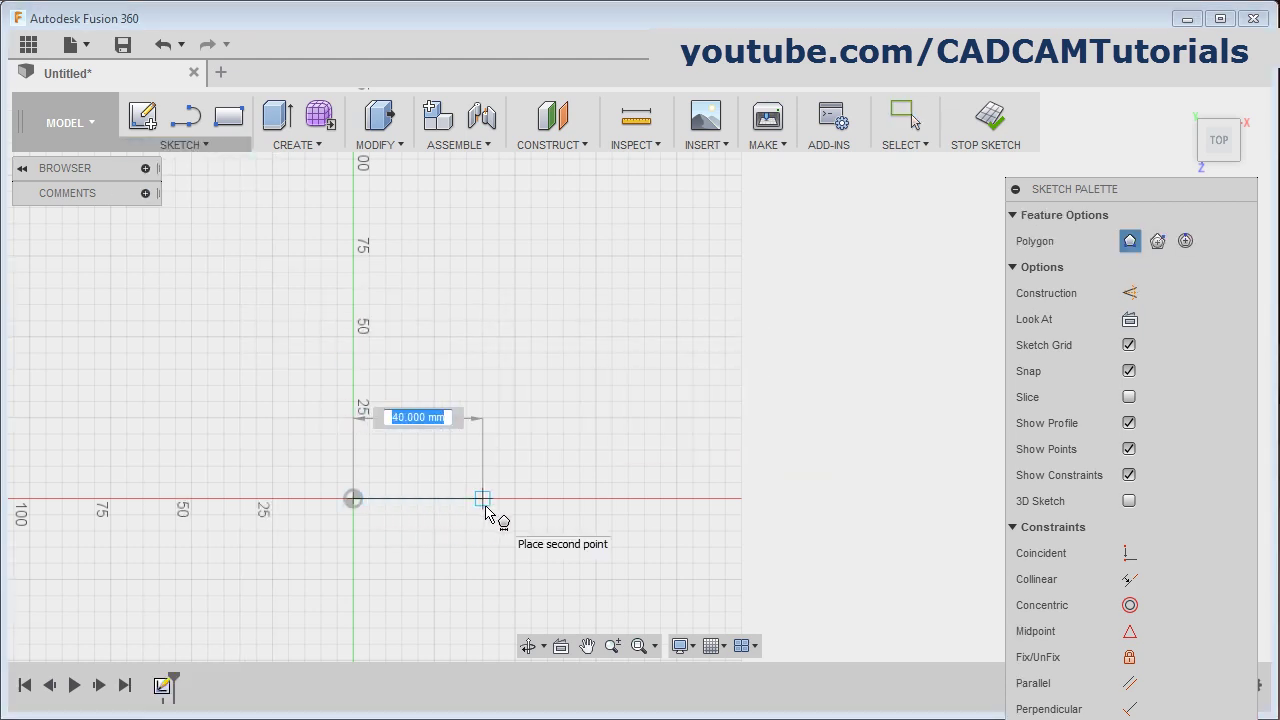
{"action": "left_click", "coordinate": [483, 498]}
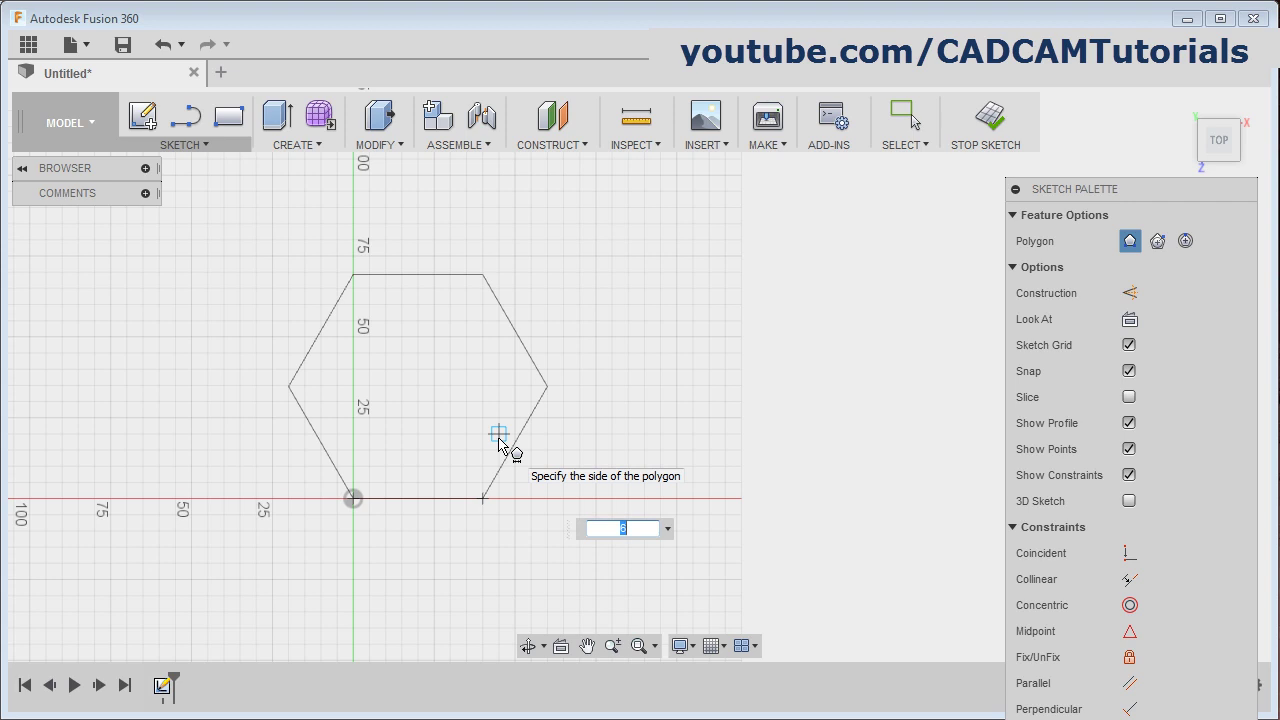
{"action": "key", "text": "Tab"}
{"action": "left_click", "coordinate": [500, 444]}
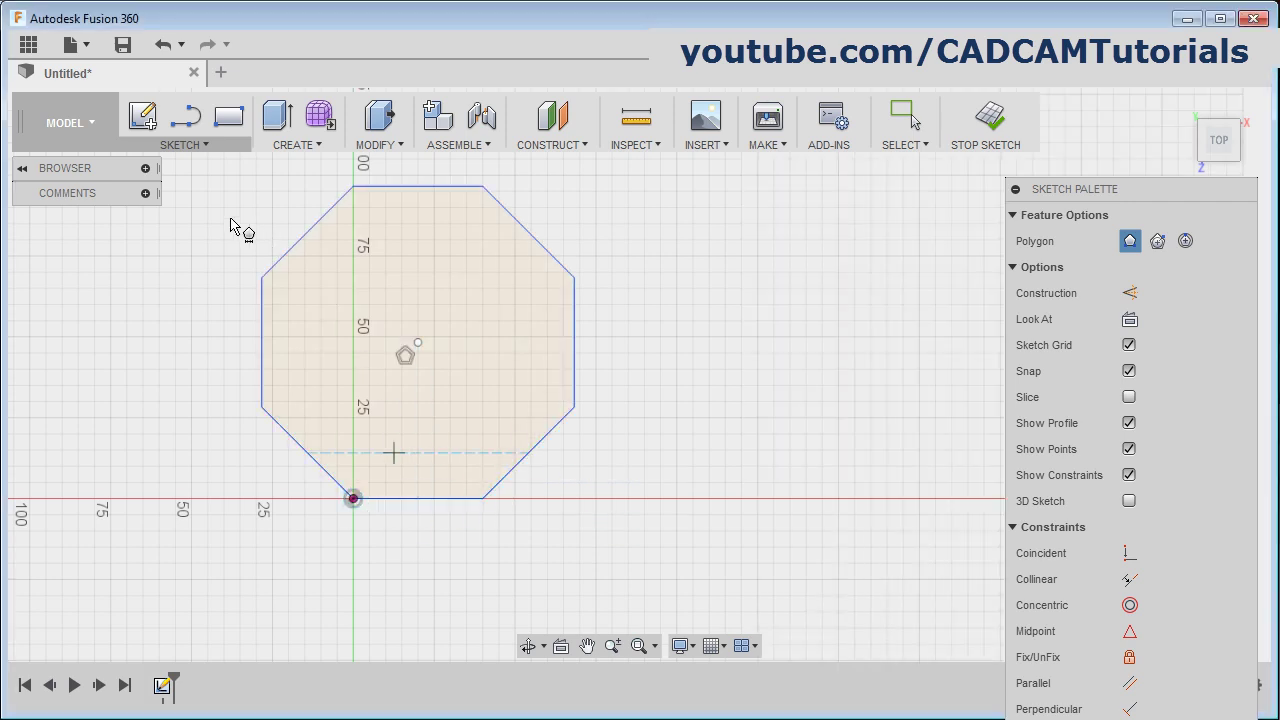
Dimension the octagon's bottom edge to 20 mm and check the reference drawing.
{"action": "left_click", "coordinate": [204, 146]}
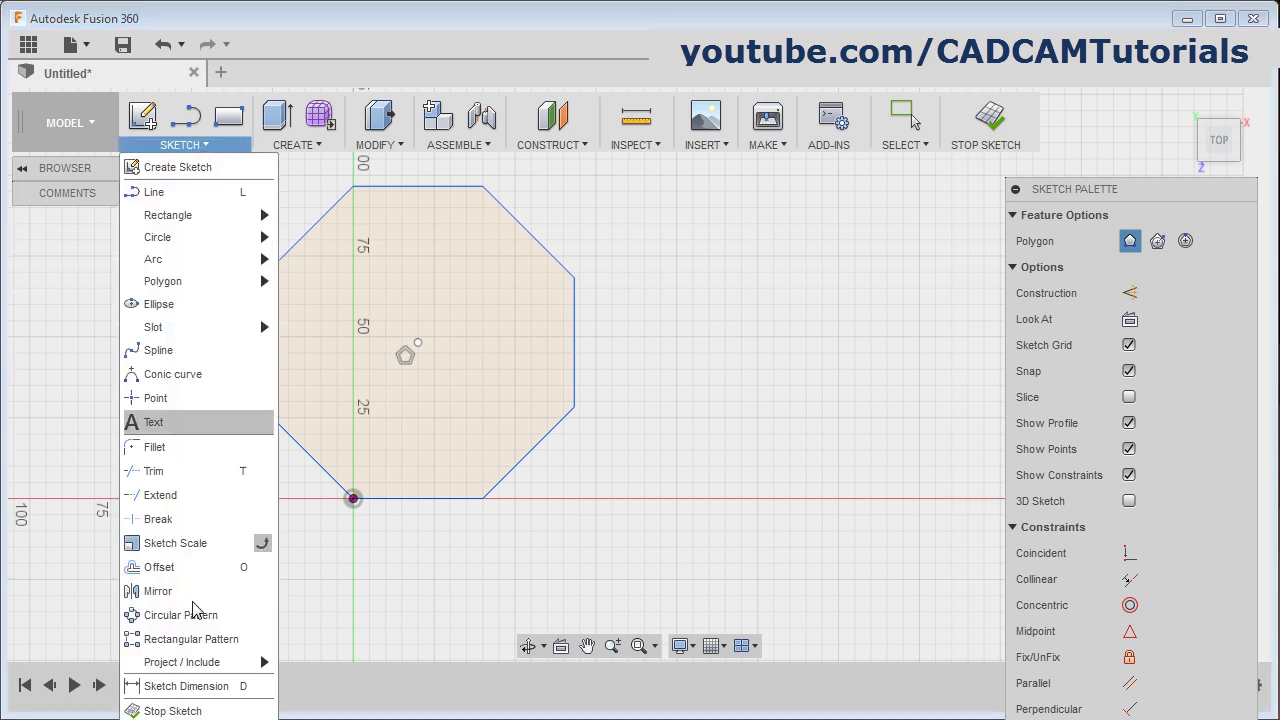
{"action": "left_click", "coordinate": [168, 686]}
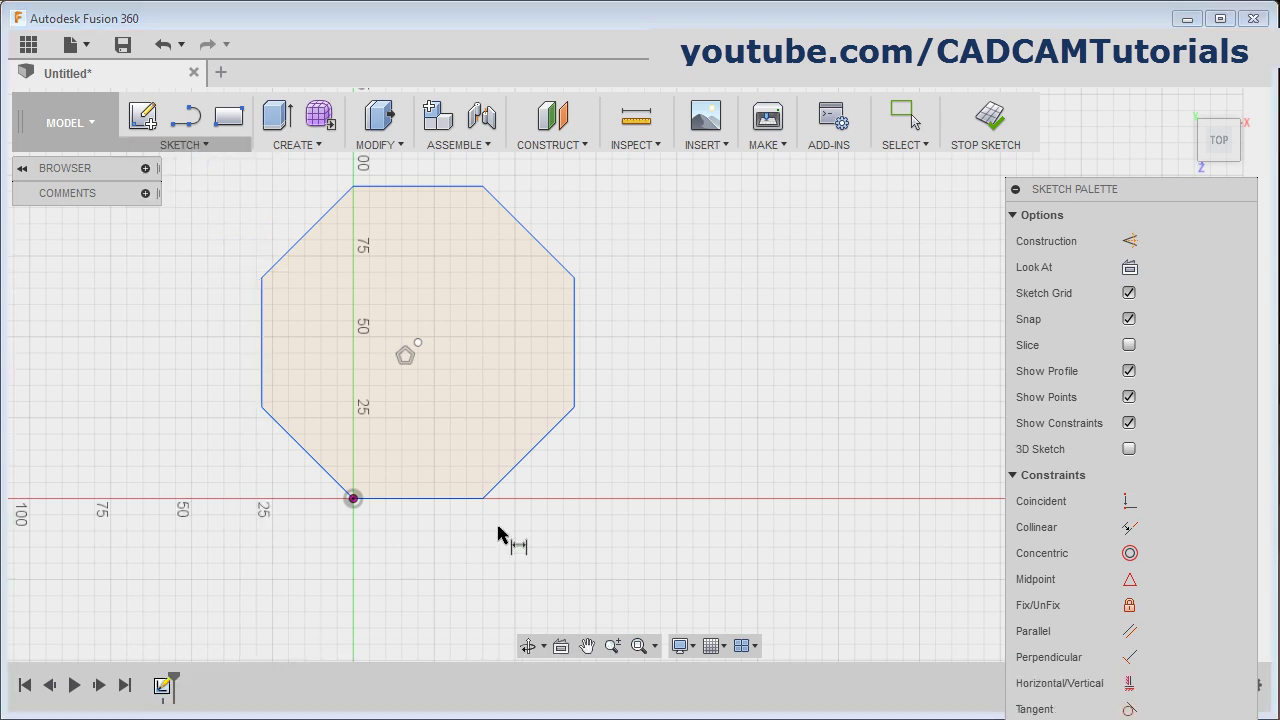
{"action": "left_click", "coordinate": [424, 500]}
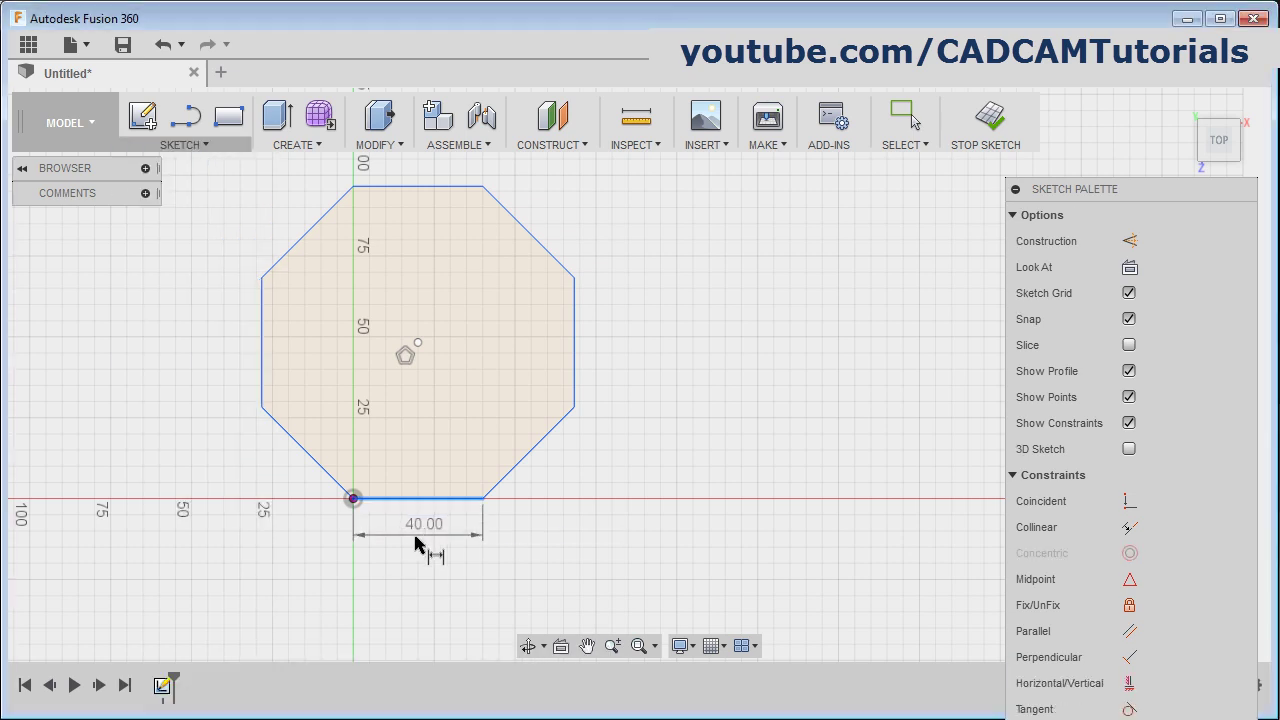
{"action": "left_click", "coordinate": [428, 545]}
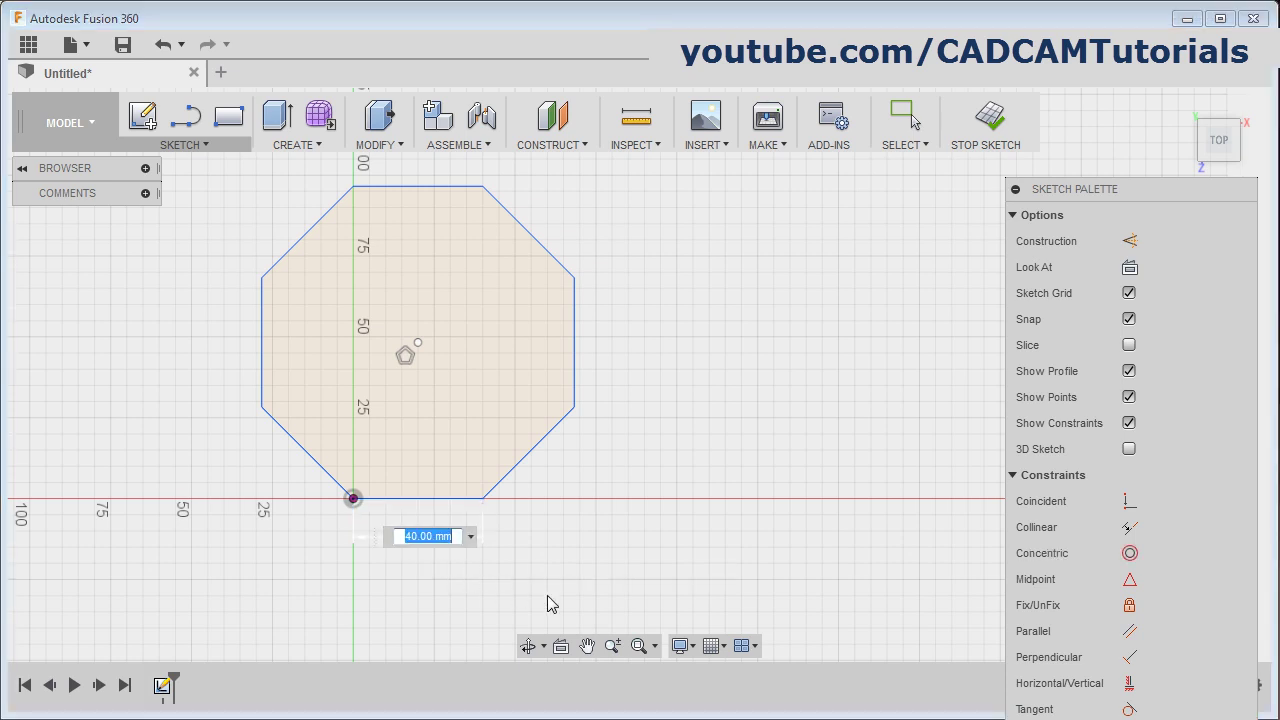
{"action": "type", "text": "20"}
{"action": "key", "text": "Return"}
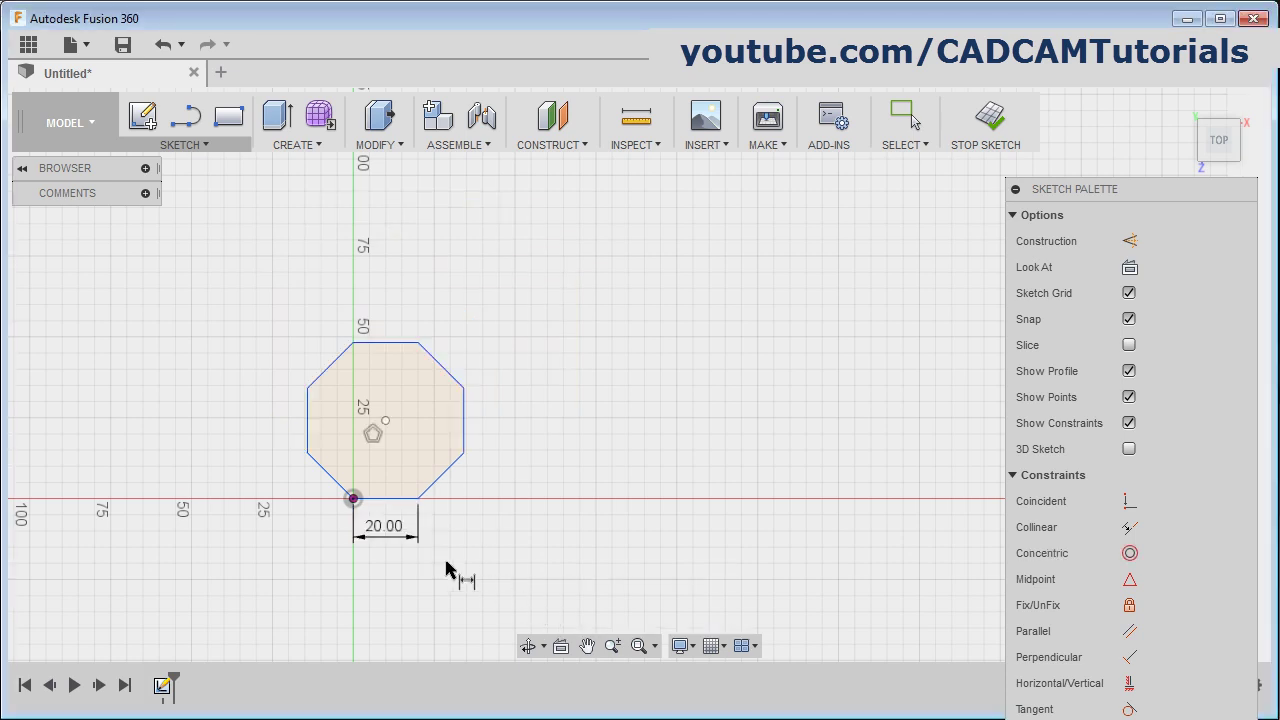
{"action": "scroll", "coordinate": [390, 485], "scroll_direction": "up", "scroll_amount": 3}
{"action": "key", "text": "Escape"}
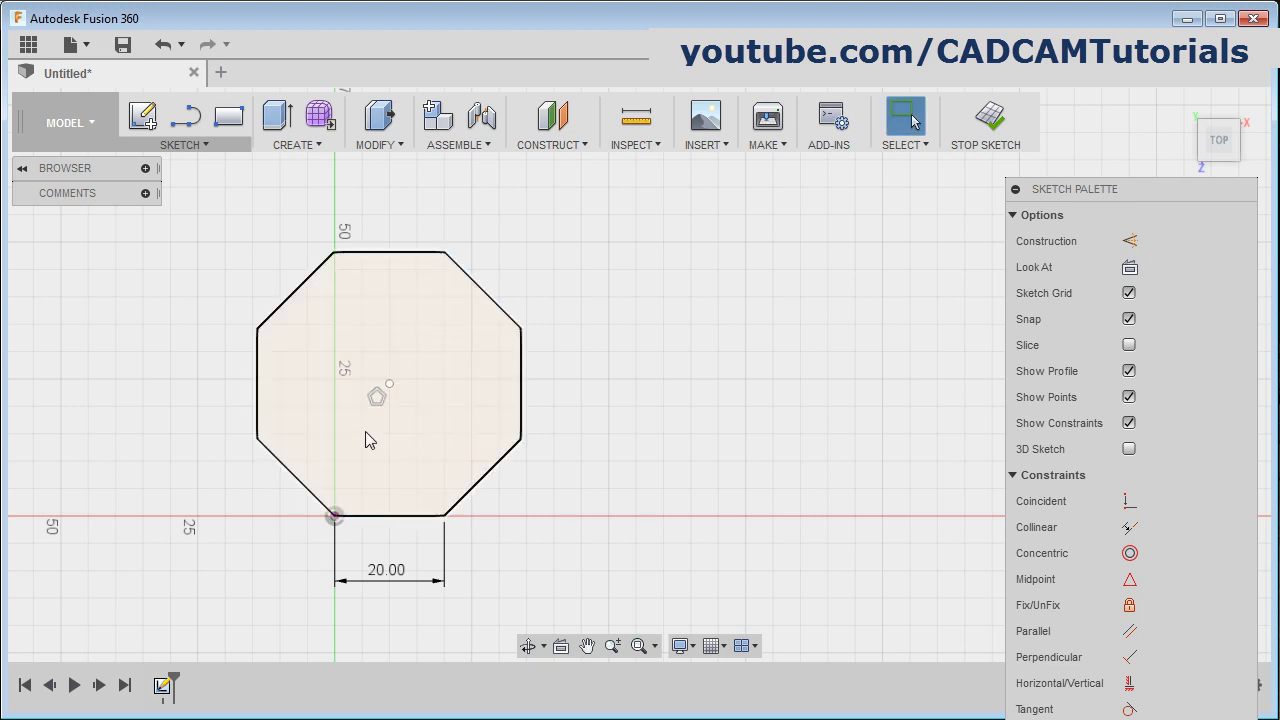
{"action": "key", "text": "alt+Tab"}
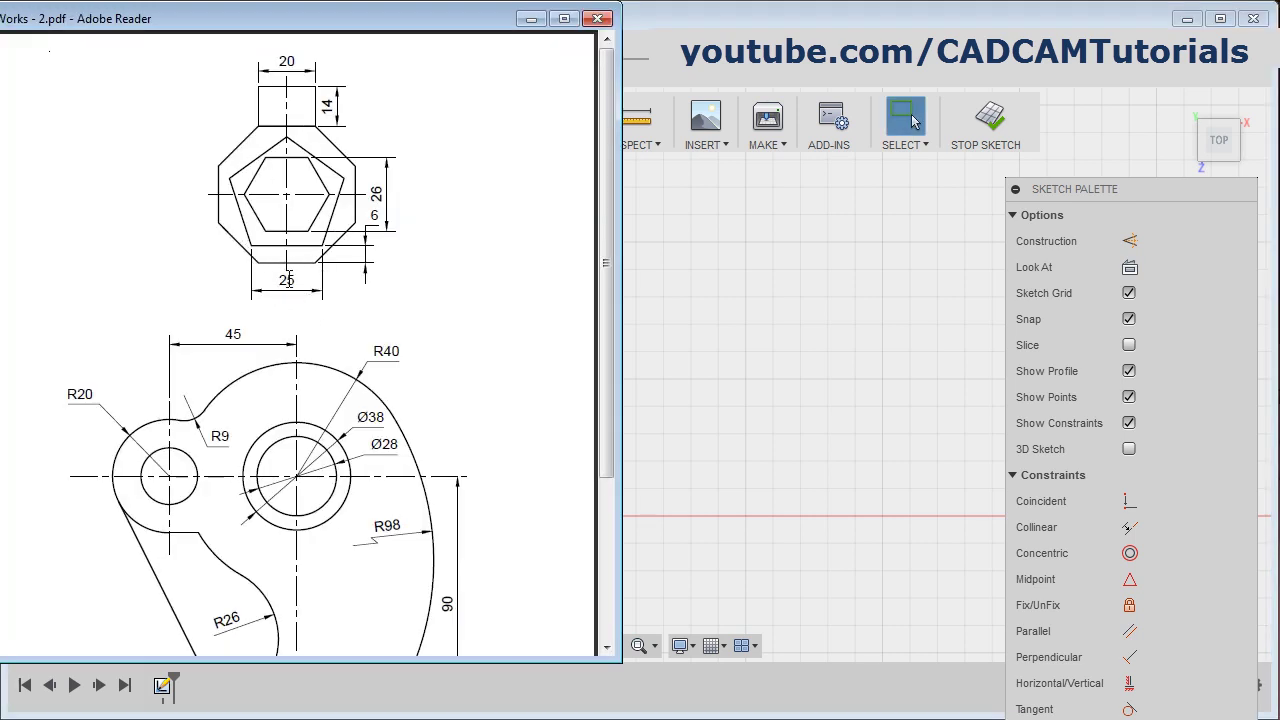
{"action": "key", "text": "alt+Tab"}
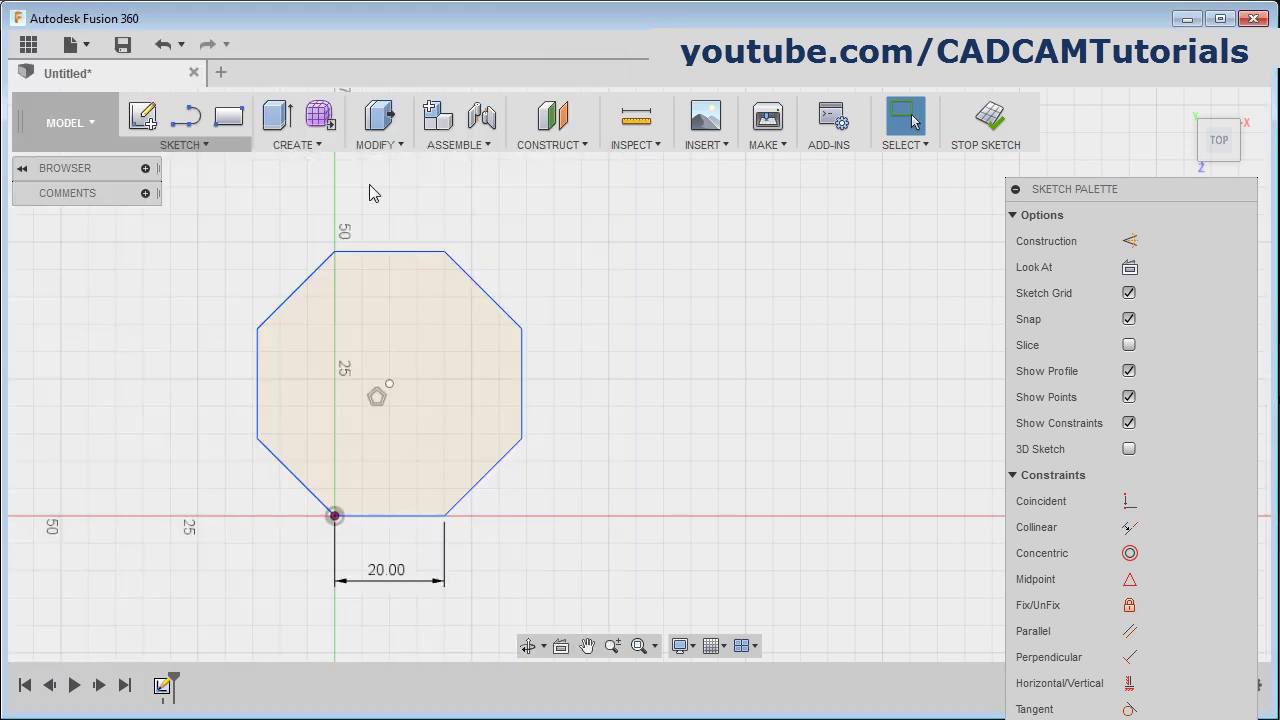
Draw a five-sided edge polygon inside the octagon.
{"action": "left_click", "coordinate": [185, 145]}
{"action": "mouse_move", "coordinate": [182, 291]}
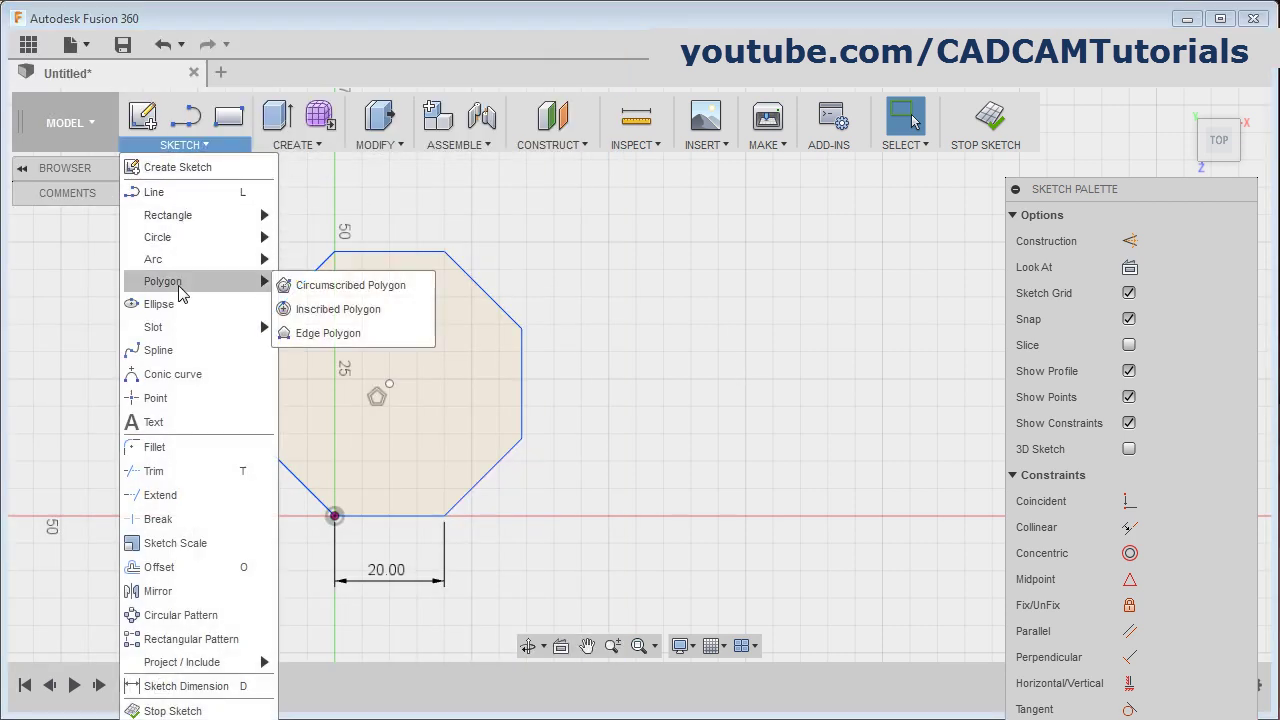
{"action": "left_click", "coordinate": [328, 333]}
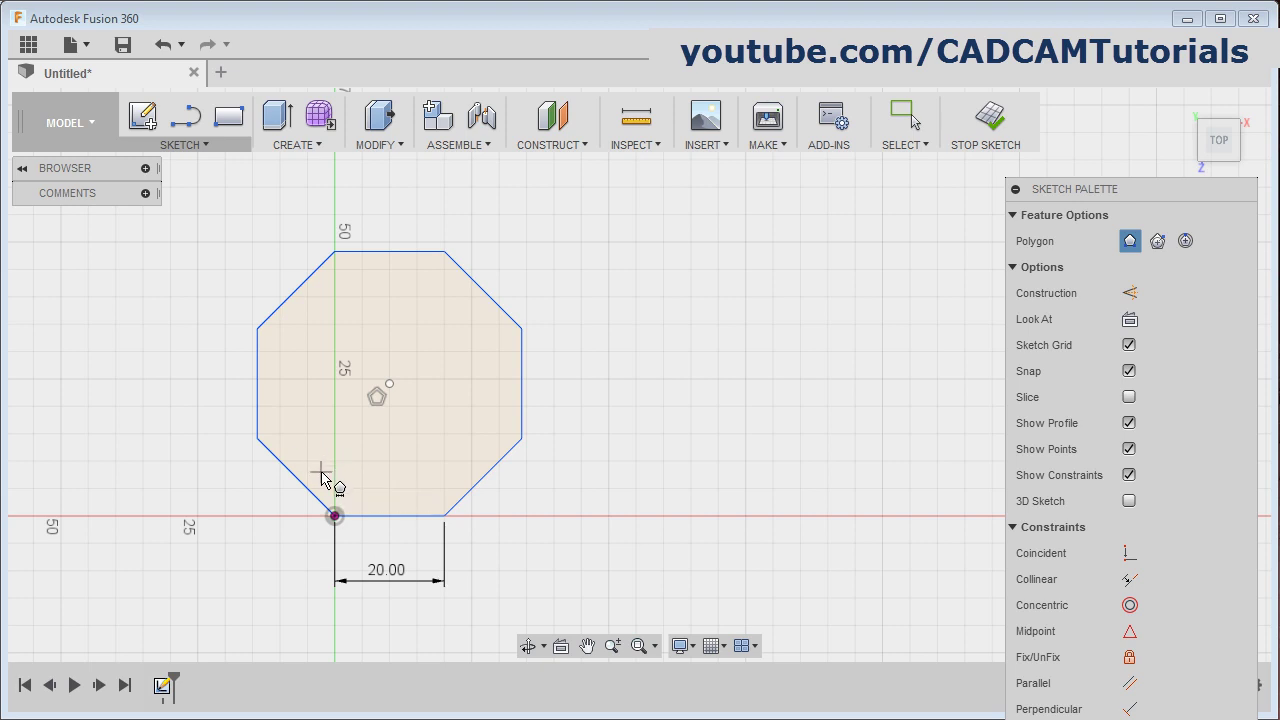
{"action": "left_click", "coordinate": [322, 461]}
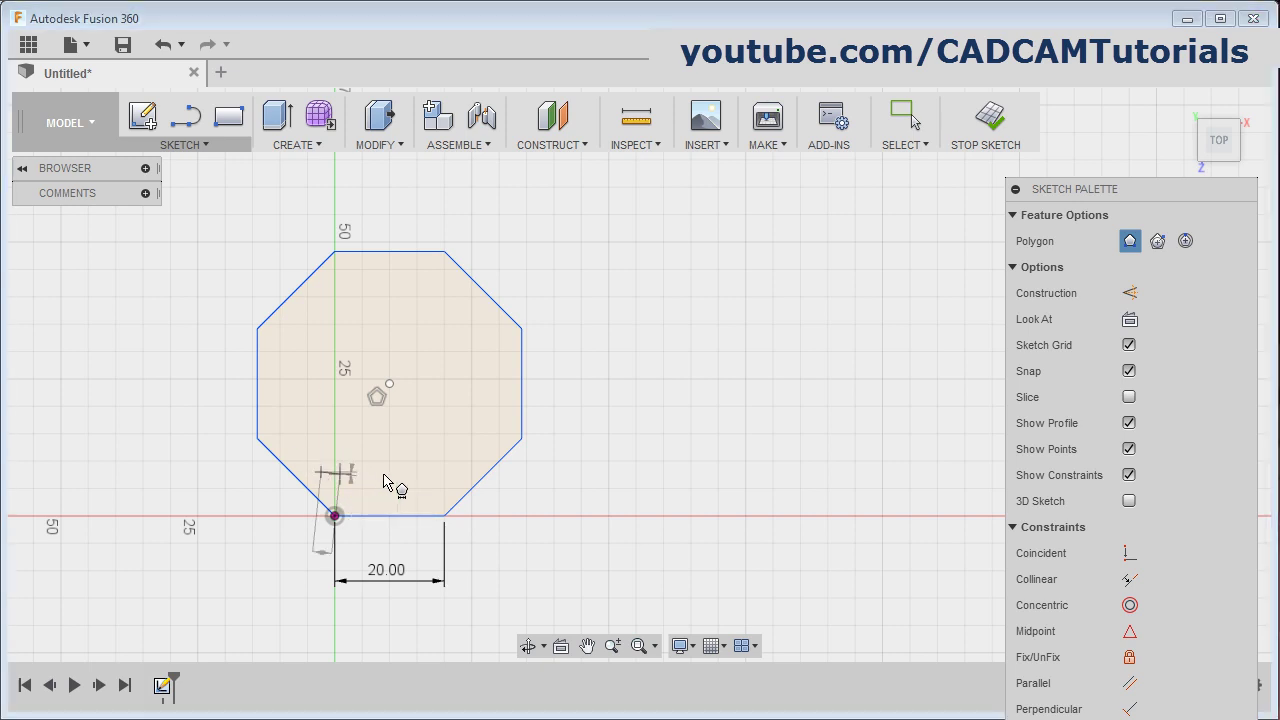
{"action": "left_click", "coordinate": [457, 463]}
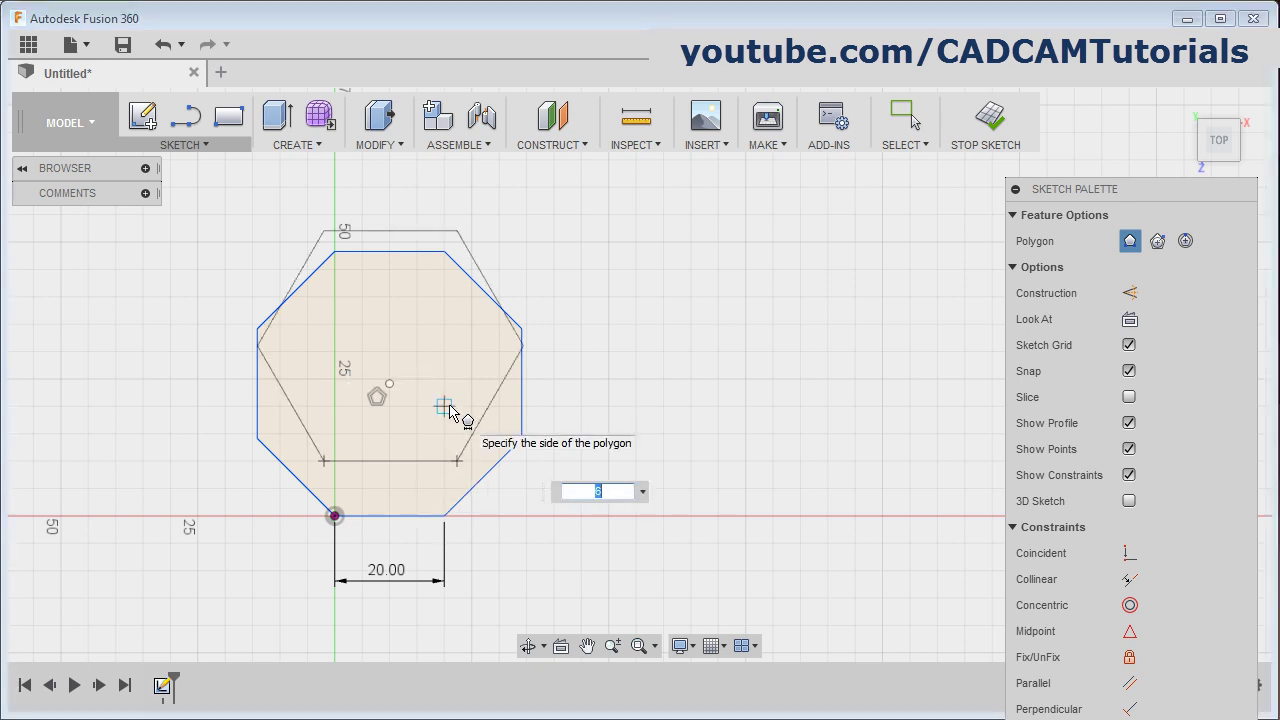
{"action": "key", "text": "Tab"}
{"action": "left_click", "coordinate": [449, 412]}
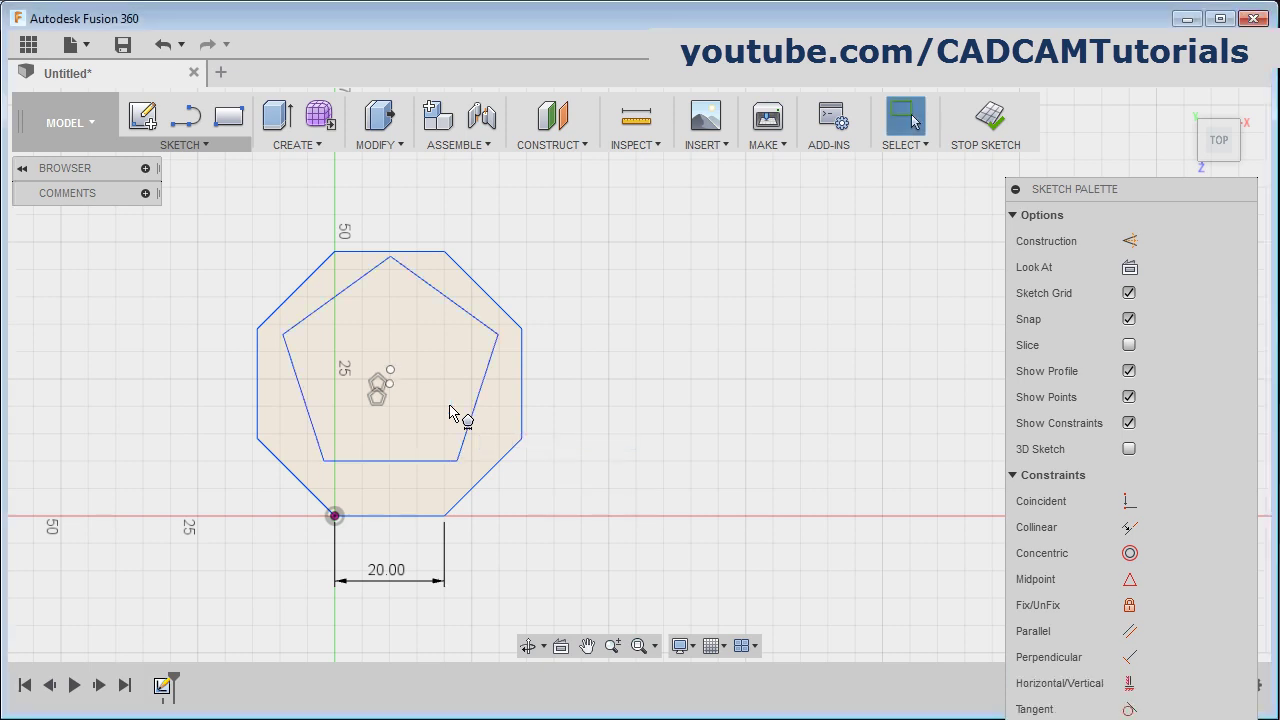
Dimension the pentagon's bottom edge to 25 mm.
{"action": "left_click", "coordinate": [198, 148]}
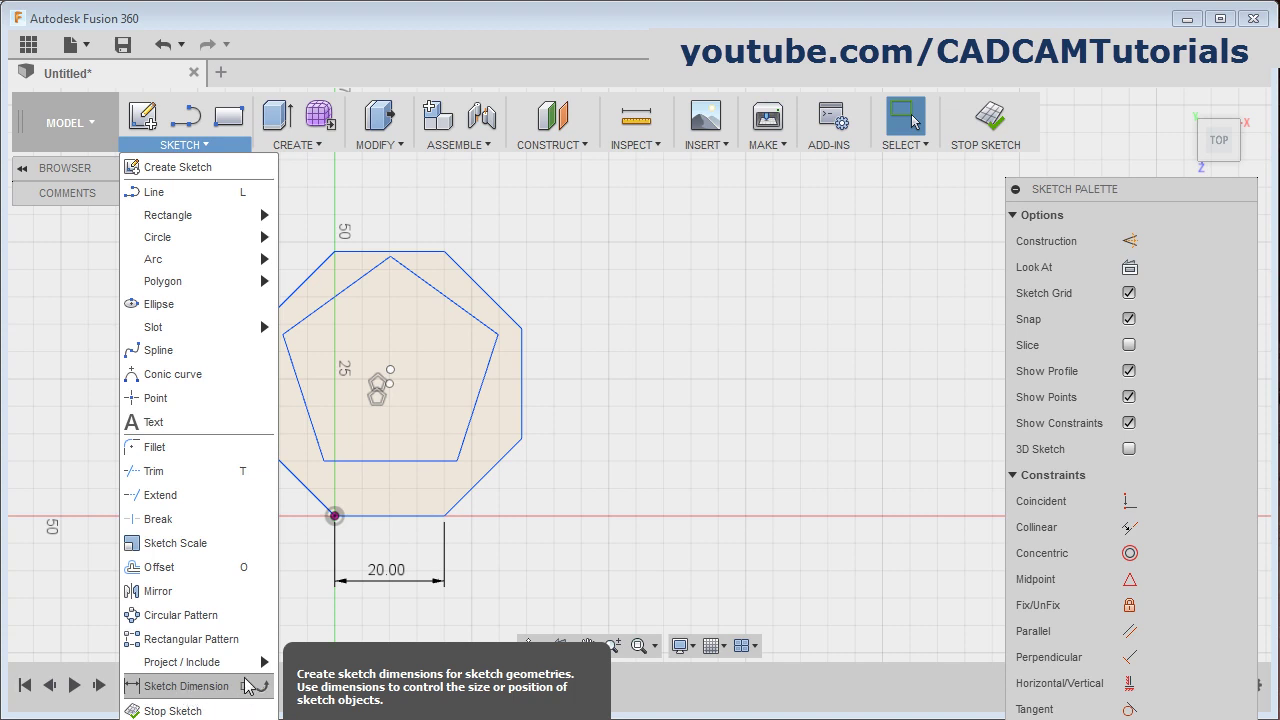
{"action": "left_click", "coordinate": [188, 686]}
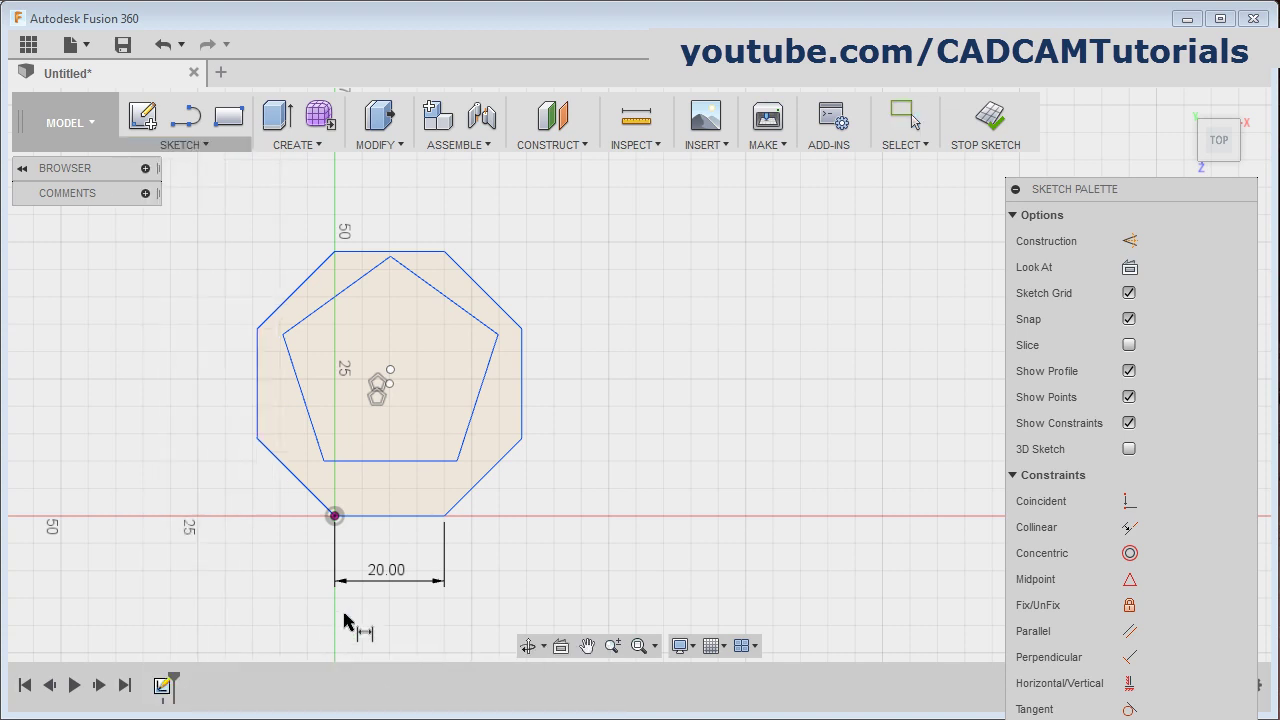
{"action": "left_click", "coordinate": [395, 470]}
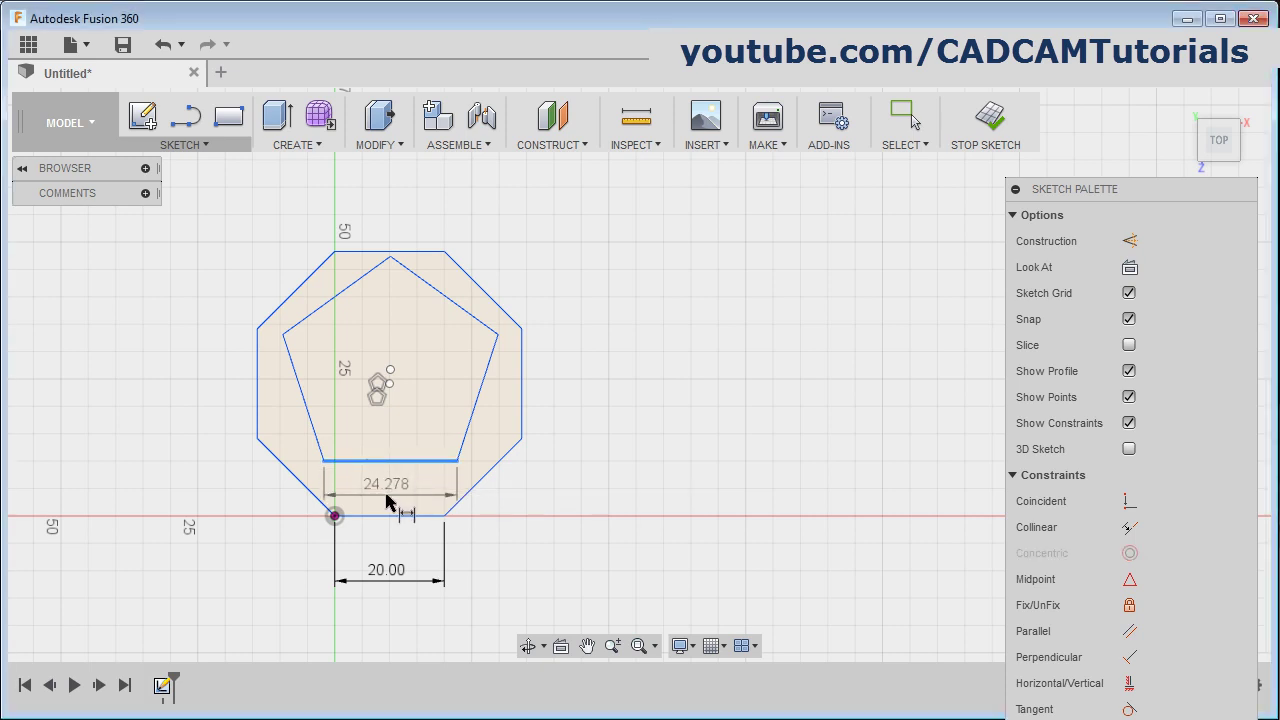
{"action": "left_click", "coordinate": [414, 508]}
{"action": "type", "text": "25"}
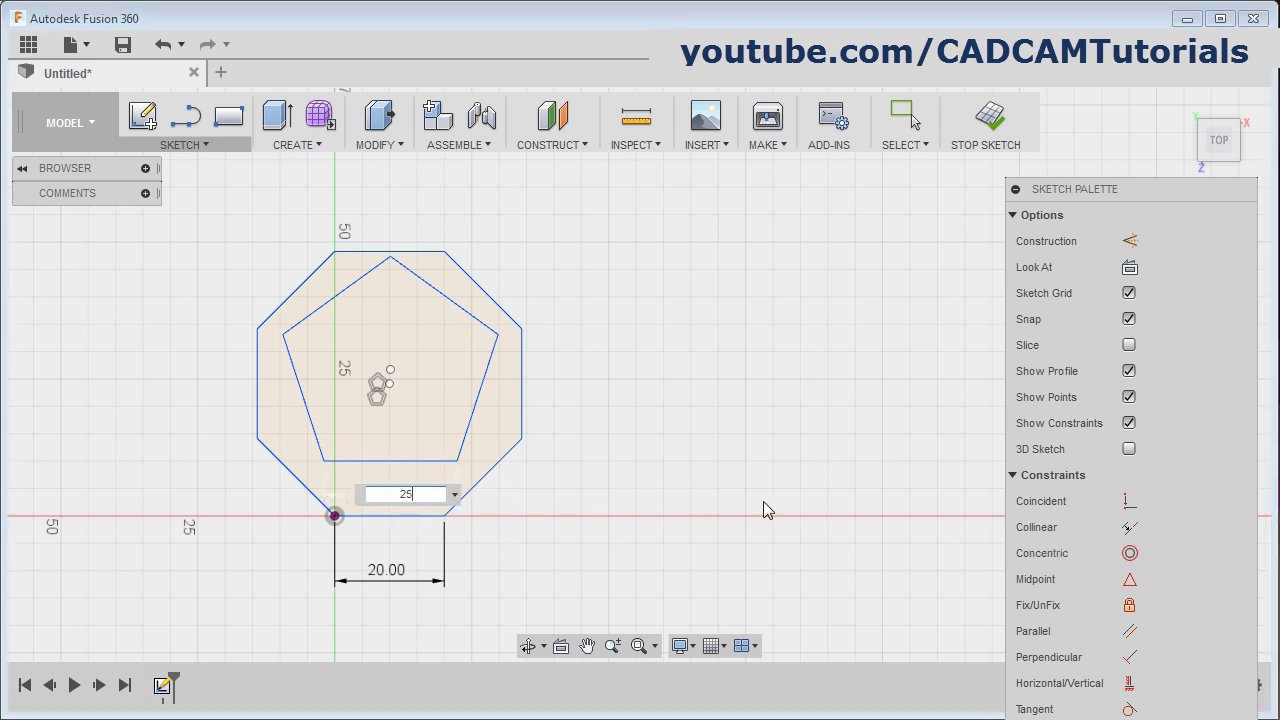
{"action": "key", "text": "Return"}
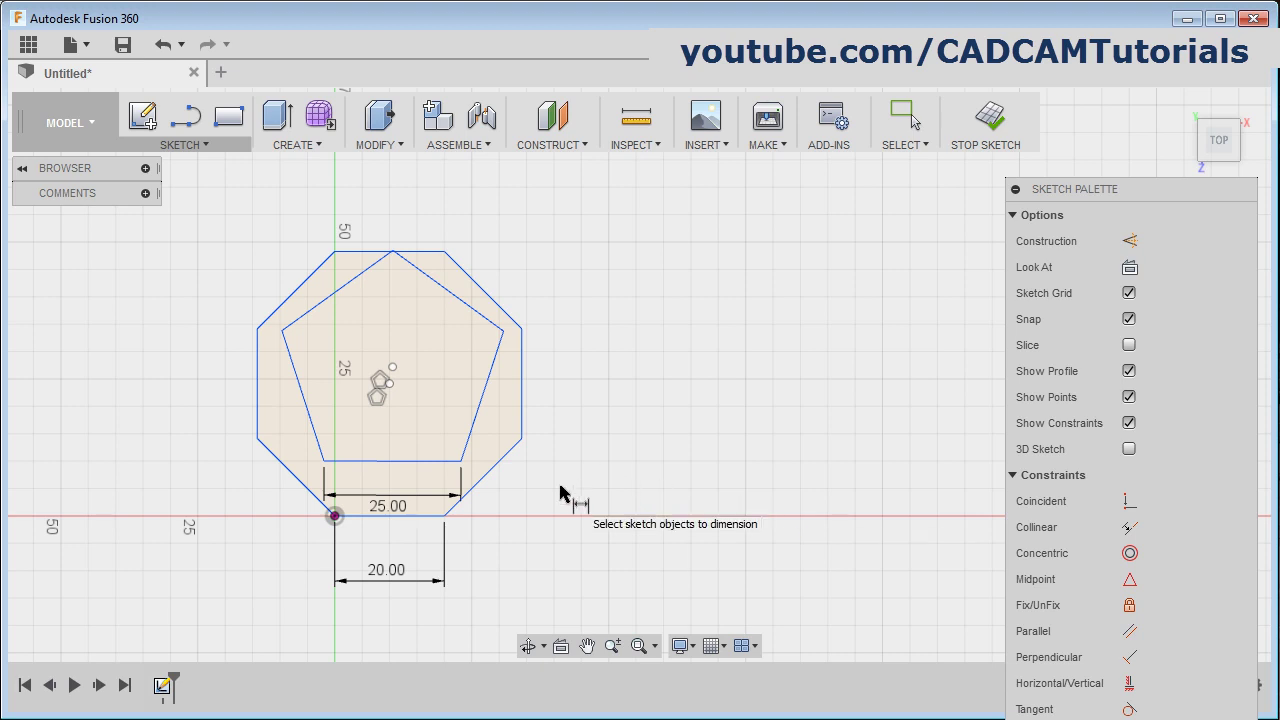
{"action": "key", "text": "Escape"}
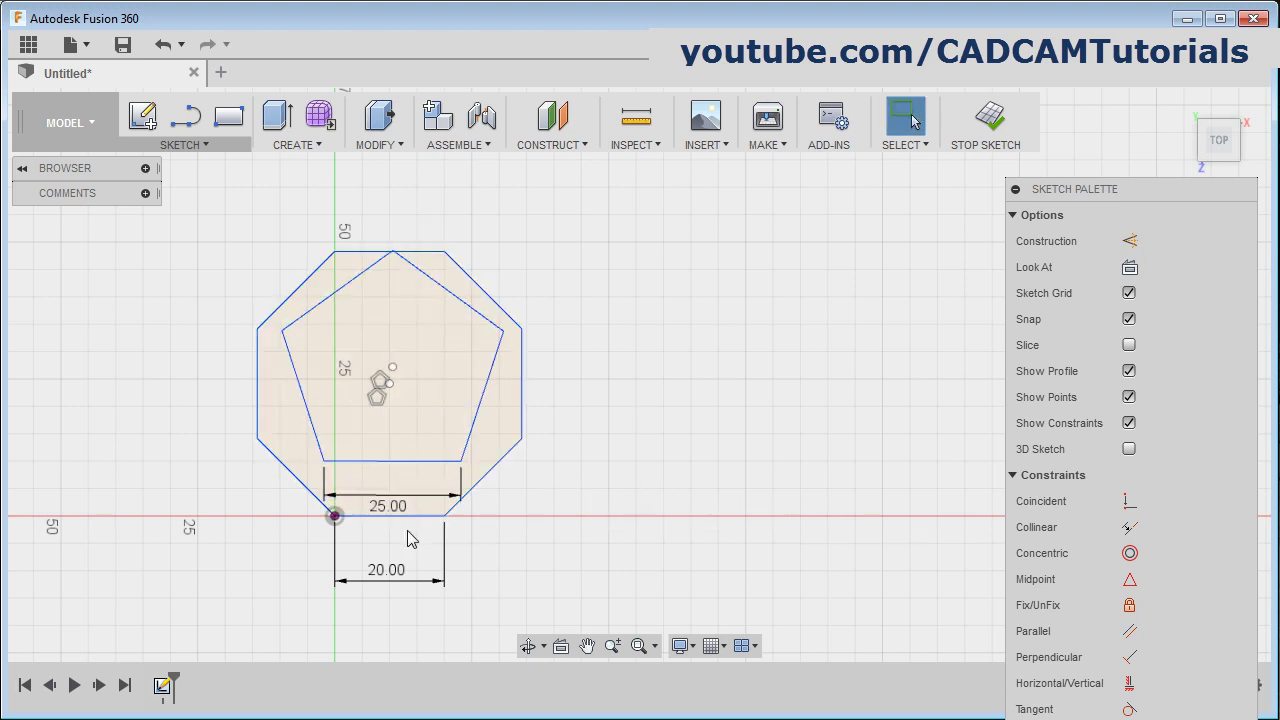
Draw a construction line from the pentagon's bottom-edge midpoint to its apex, then fit the view.
{"action": "left_click", "coordinate": [193, 125]}
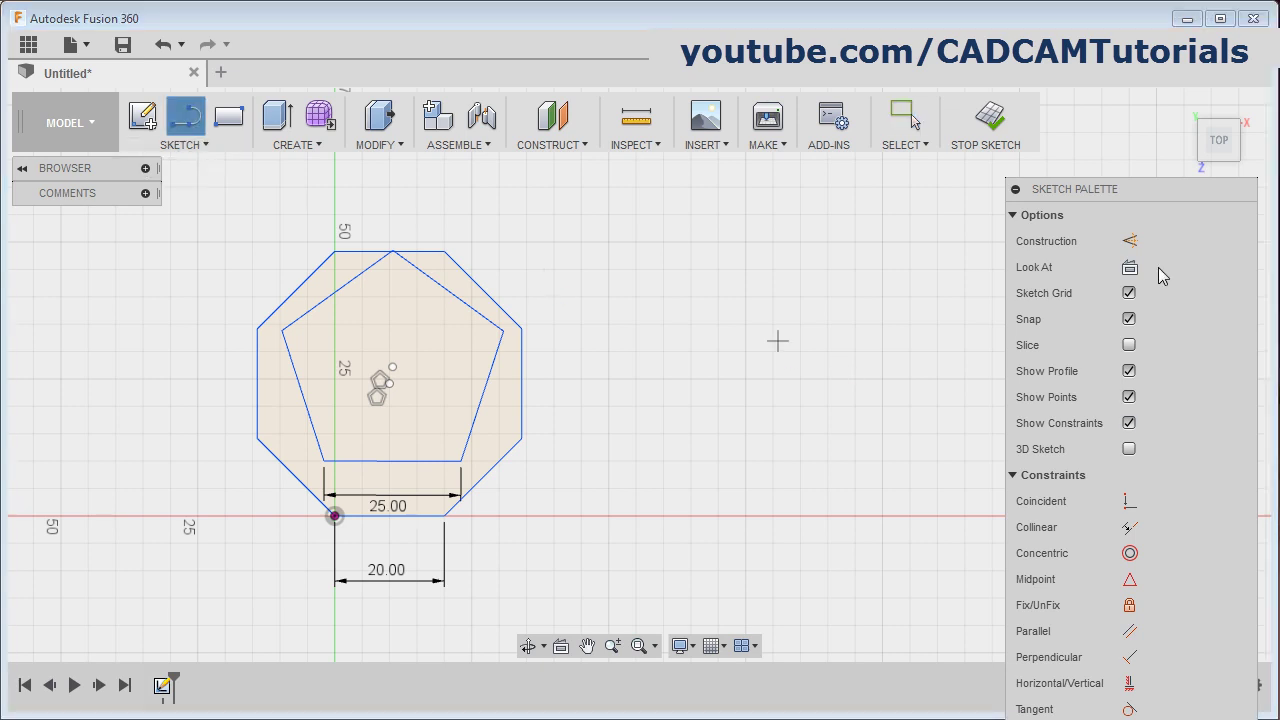
{"action": "left_click", "coordinate": [1133, 244]}
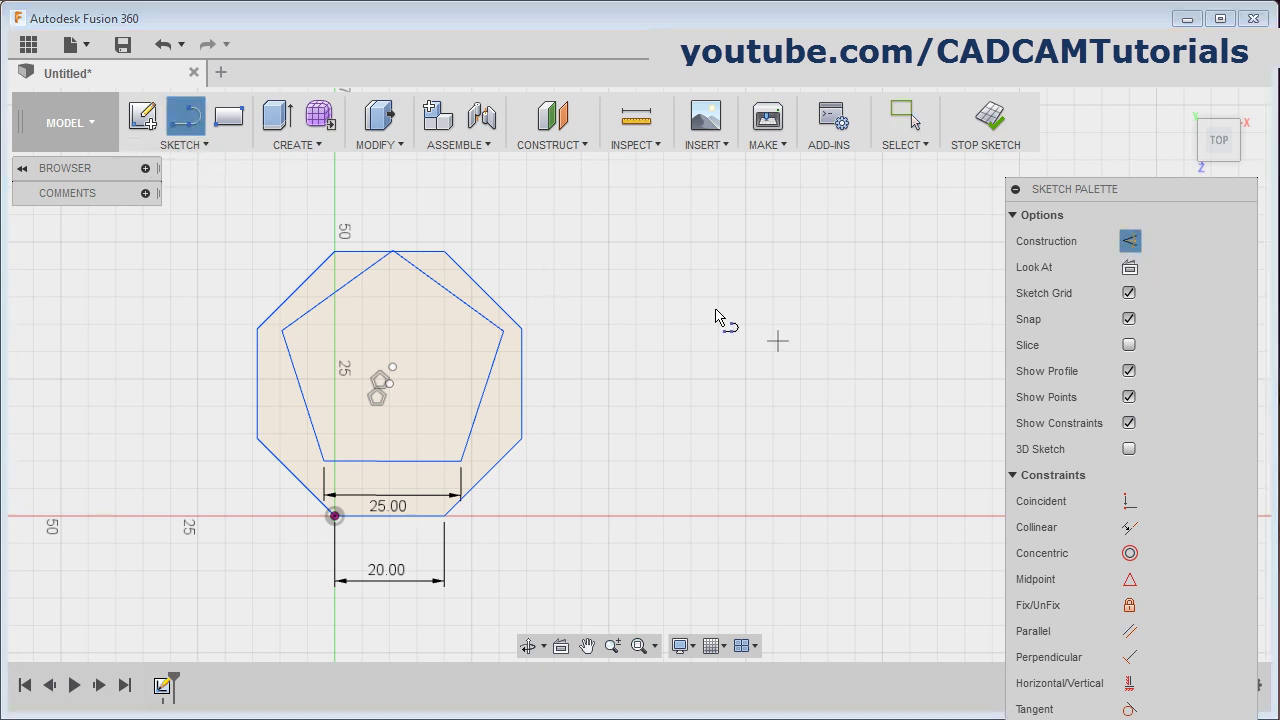
{"action": "left_click", "coordinate": [396, 518]}
{"action": "scroll", "coordinate": [405, 232], "scroll_direction": "up", "scroll_amount": 4}
{"action": "scroll", "coordinate": [378, 278], "scroll_direction": "up", "scroll_amount": 3}
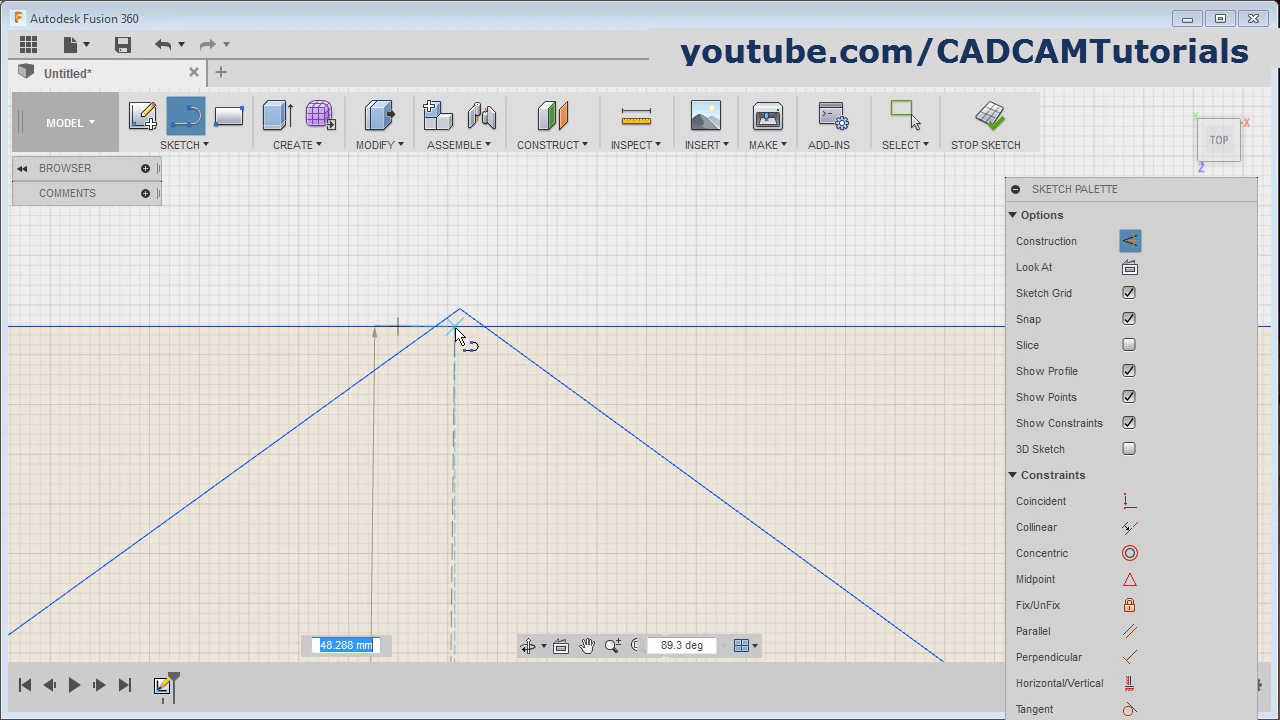
{"action": "left_click", "coordinate": [456, 334]}
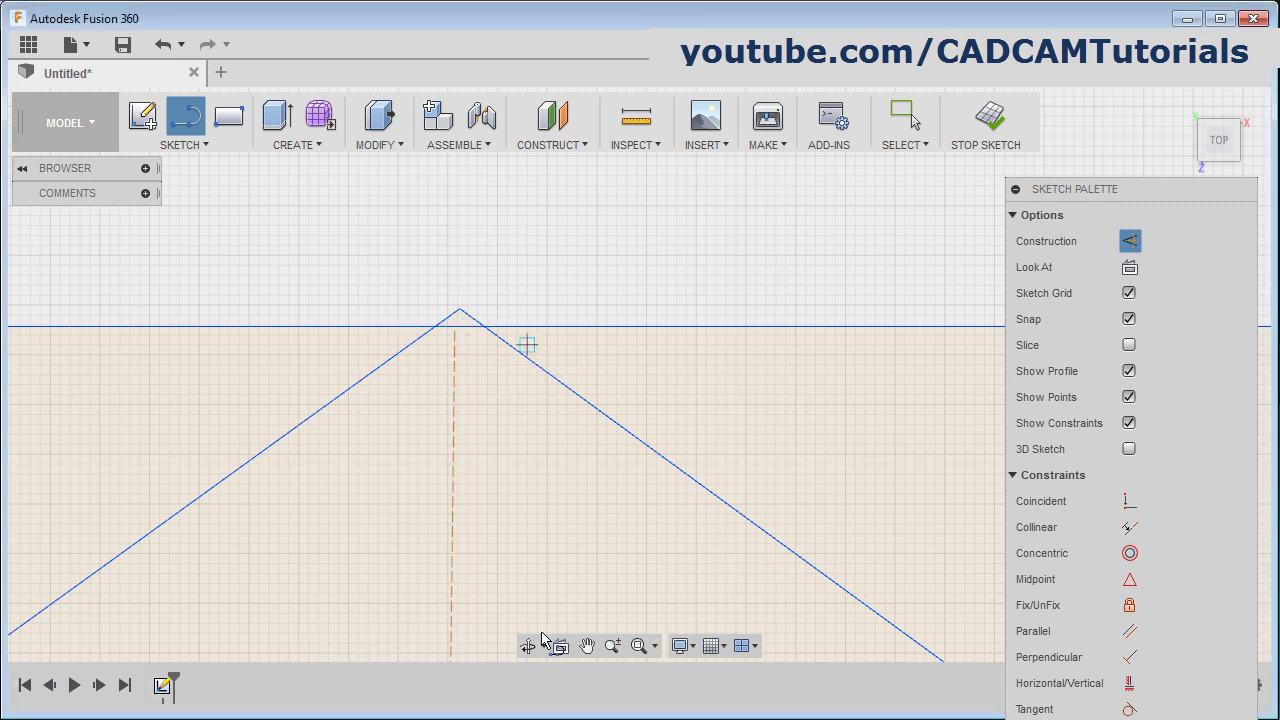
{"action": "left_click", "coordinate": [641, 646]}
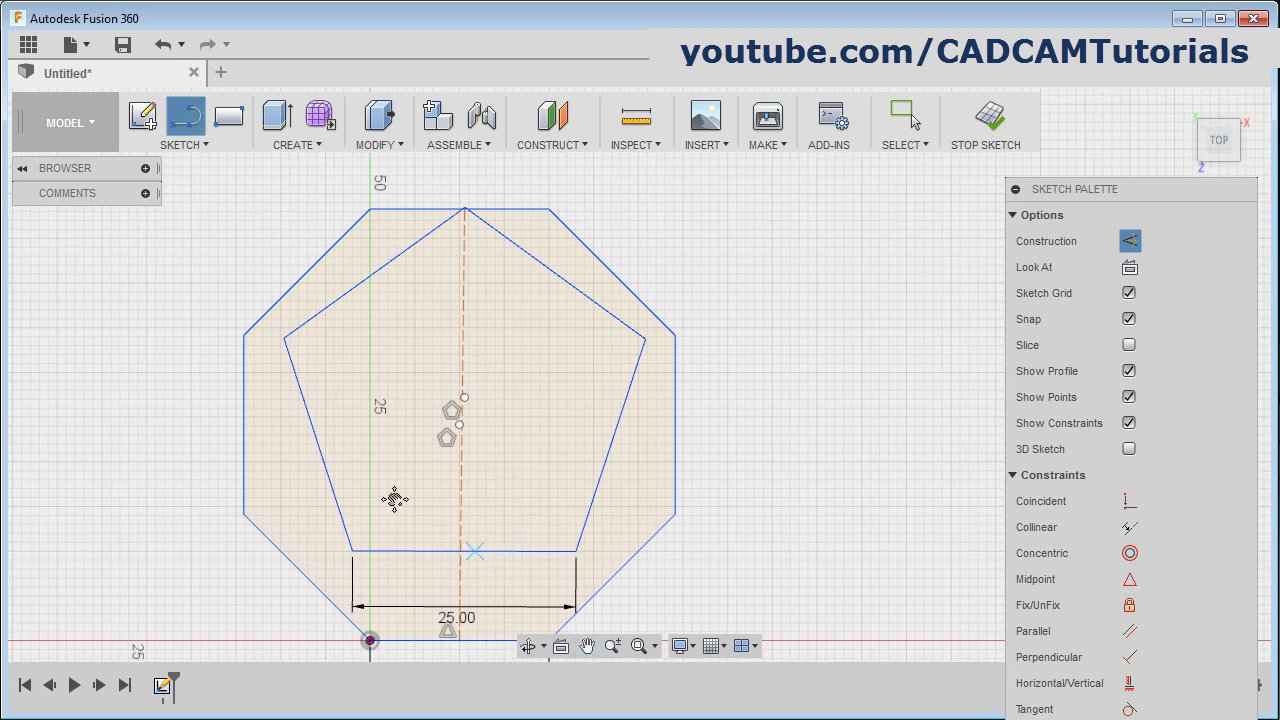
{"action": "middle_click_drag", "start_coordinate": [394, 497], "coordinate": [303, 429]}
Constrain the pentagon's bottom edge to horizontal.
{"action": "key", "text": "d"}
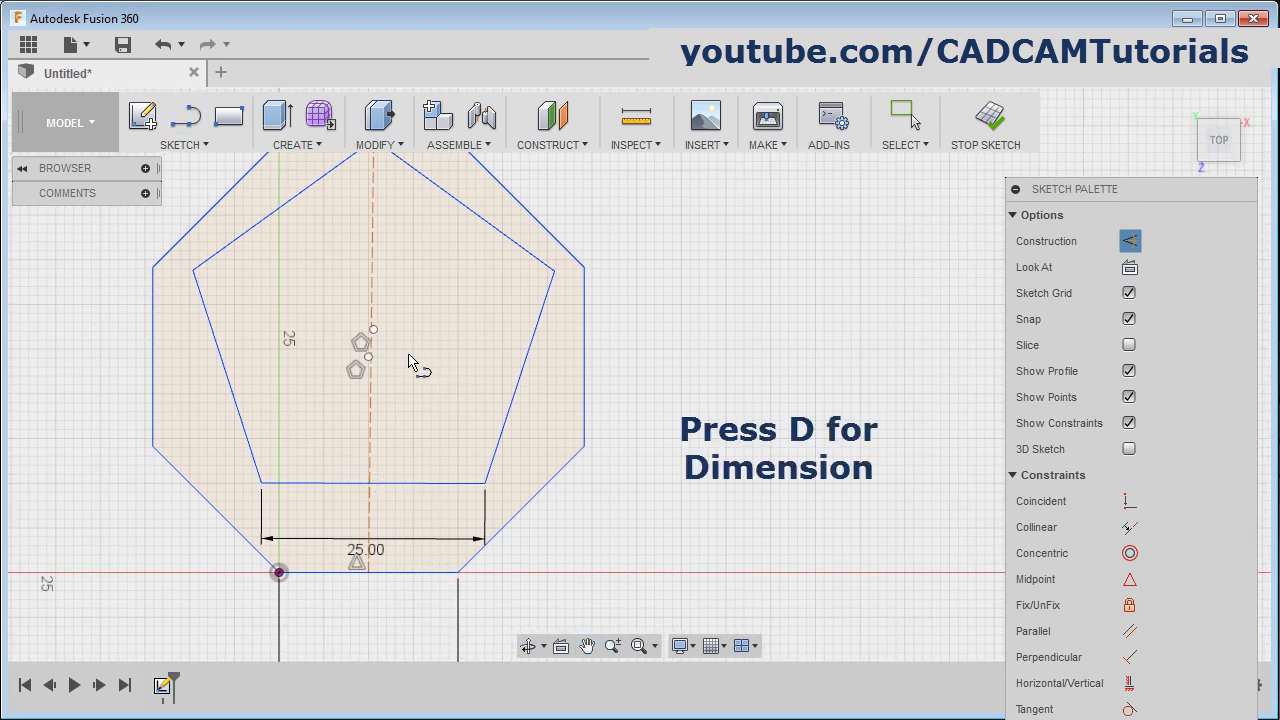
{"action": "left_click", "coordinate": [418, 576]}
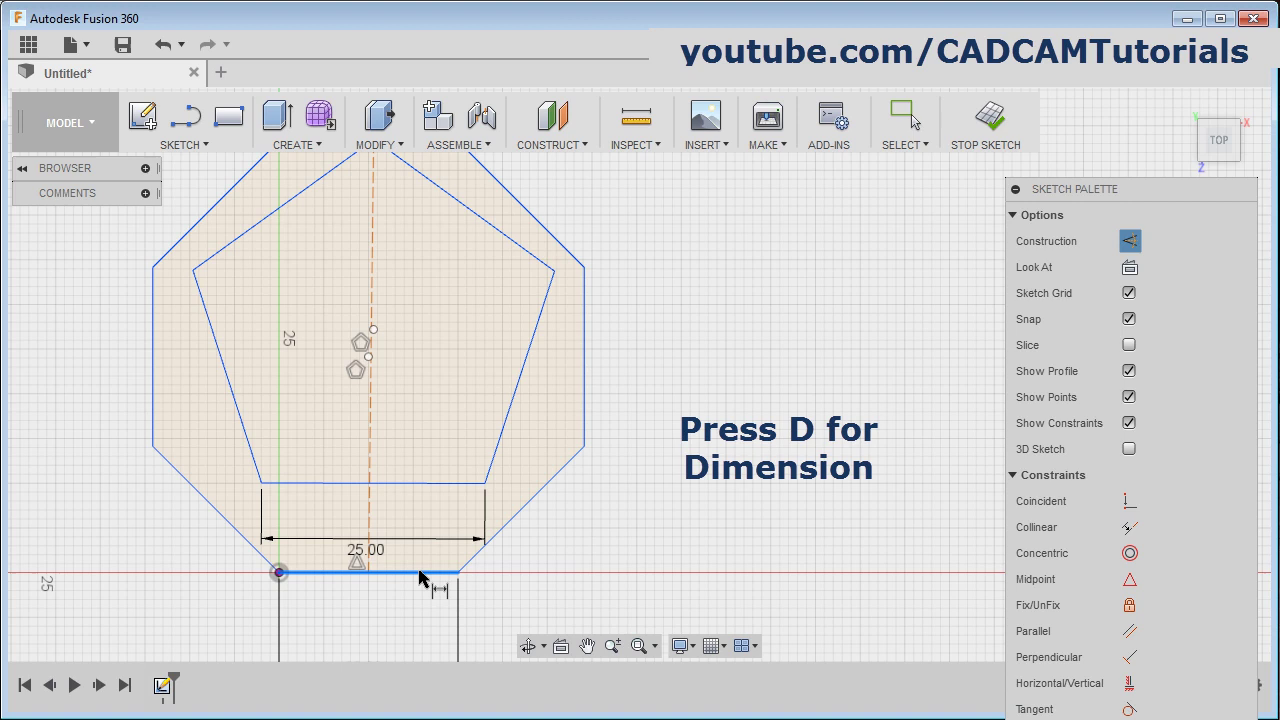
{"action": "left_click", "coordinate": [429, 486]}
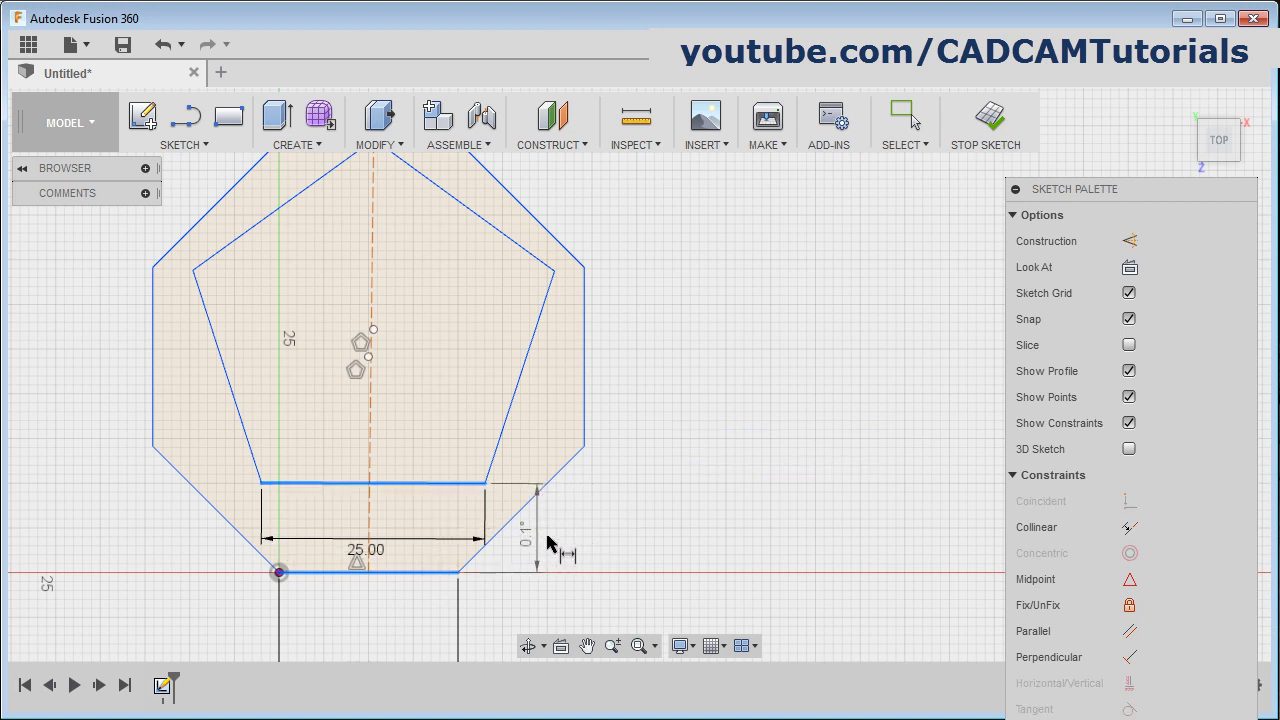
{"action": "key", "text": "Escape"}
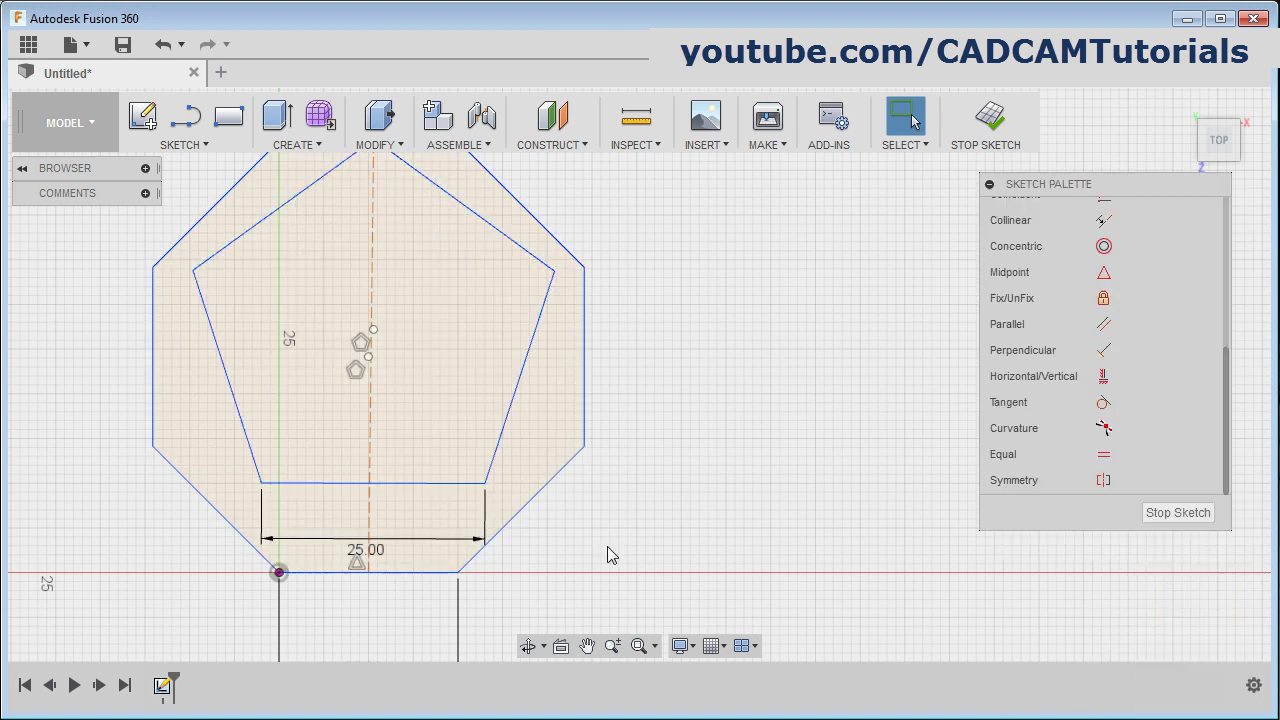
{"action": "key", "text": "Escape"}
{"action": "left_click", "coordinate": [423, 483]}
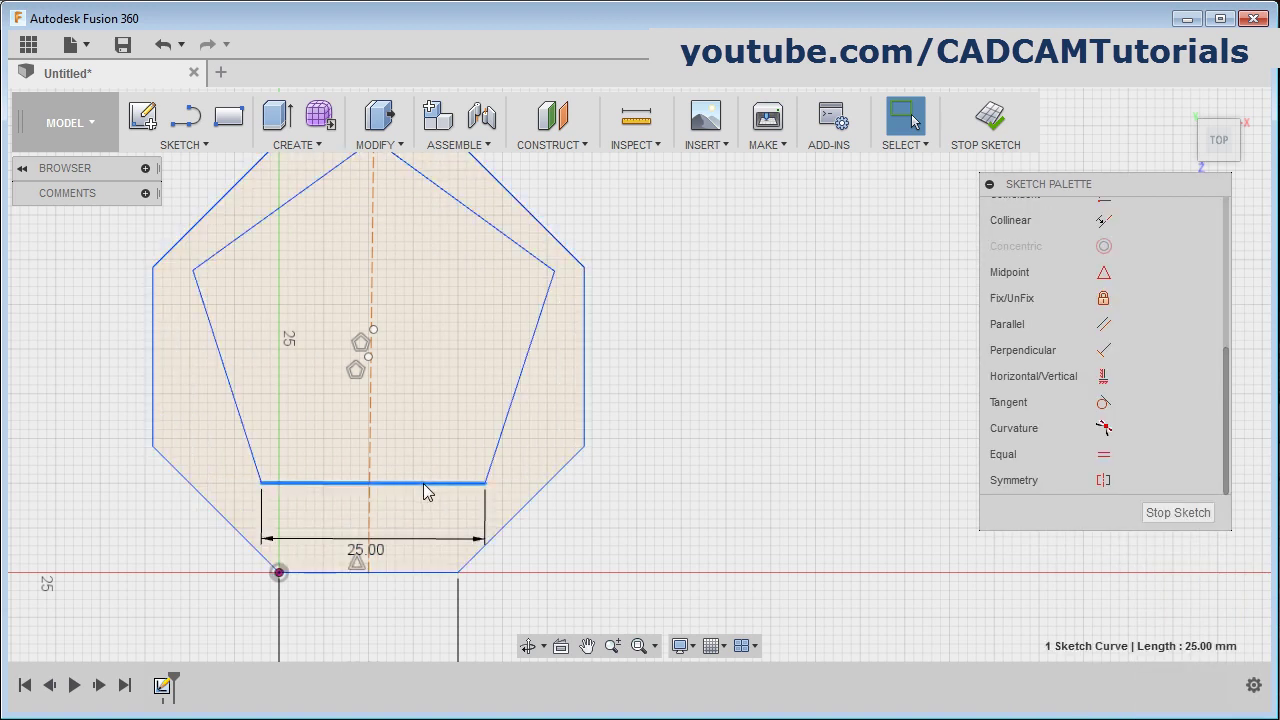
{"action": "left_click", "coordinate": [1103, 378]}
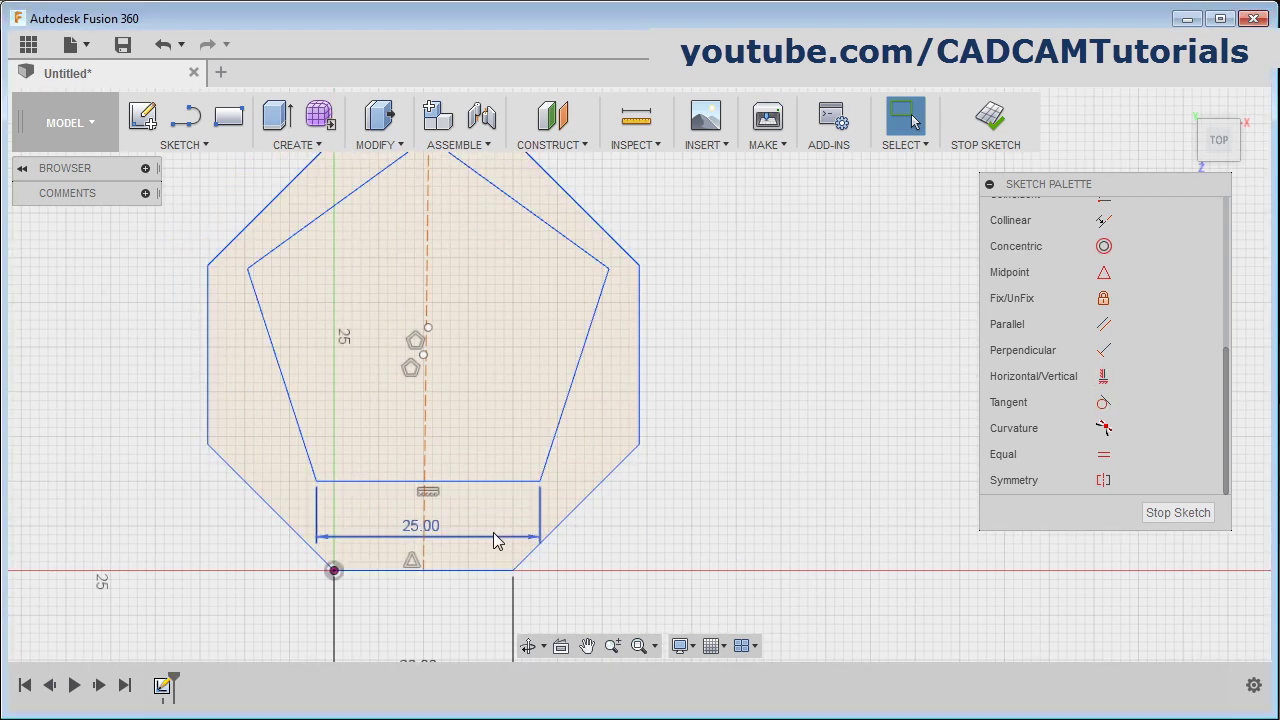
Dimension the gap between the pentagon's and octagon's bottom edges to 6 mm.
{"action": "key", "text": "d"}
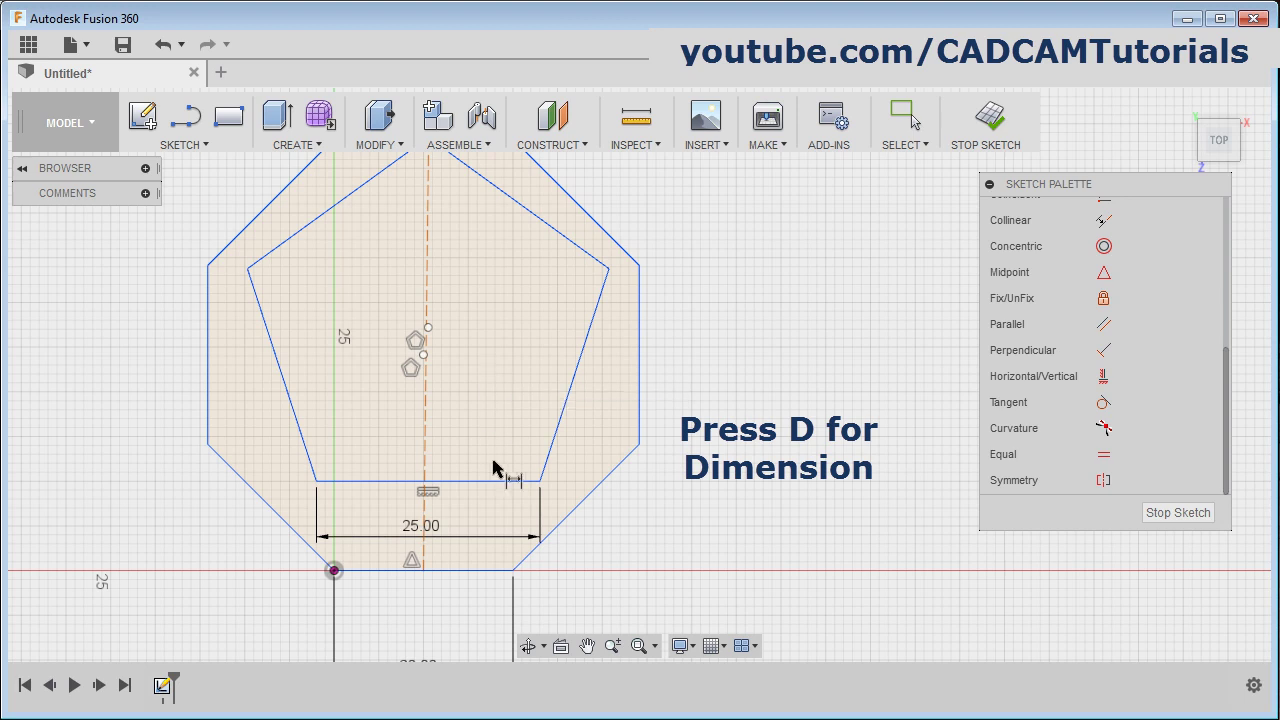
{"action": "left_click", "coordinate": [493, 483]}
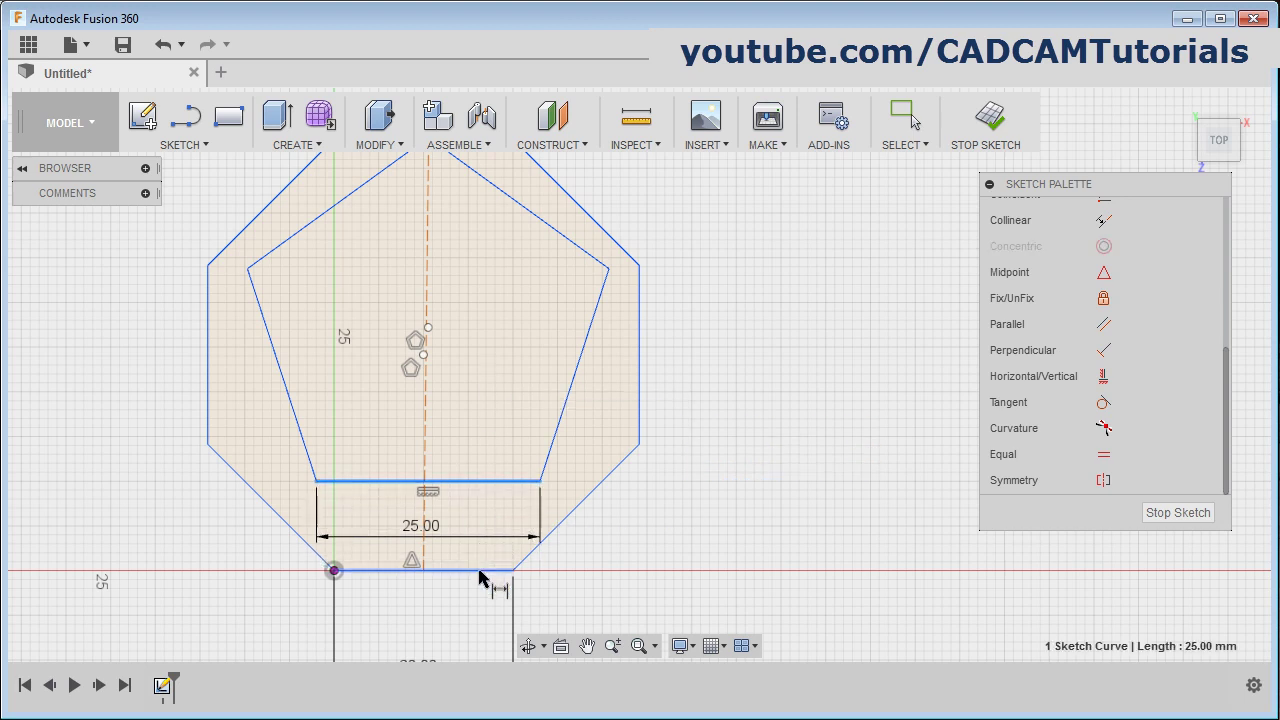
{"action": "left_click", "coordinate": [490, 571]}
{"action": "left_click", "coordinate": [630, 528]}
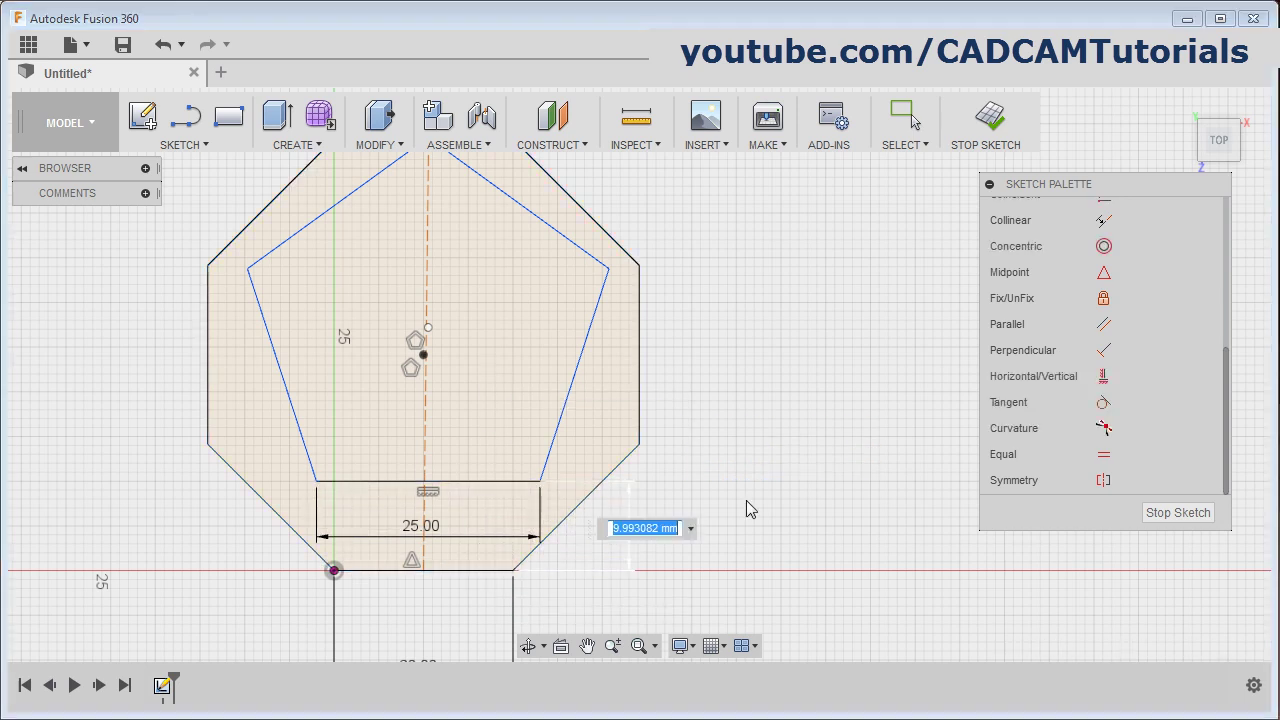
{"action": "type", "text": "6"}
{"action": "key", "text": "Return"}
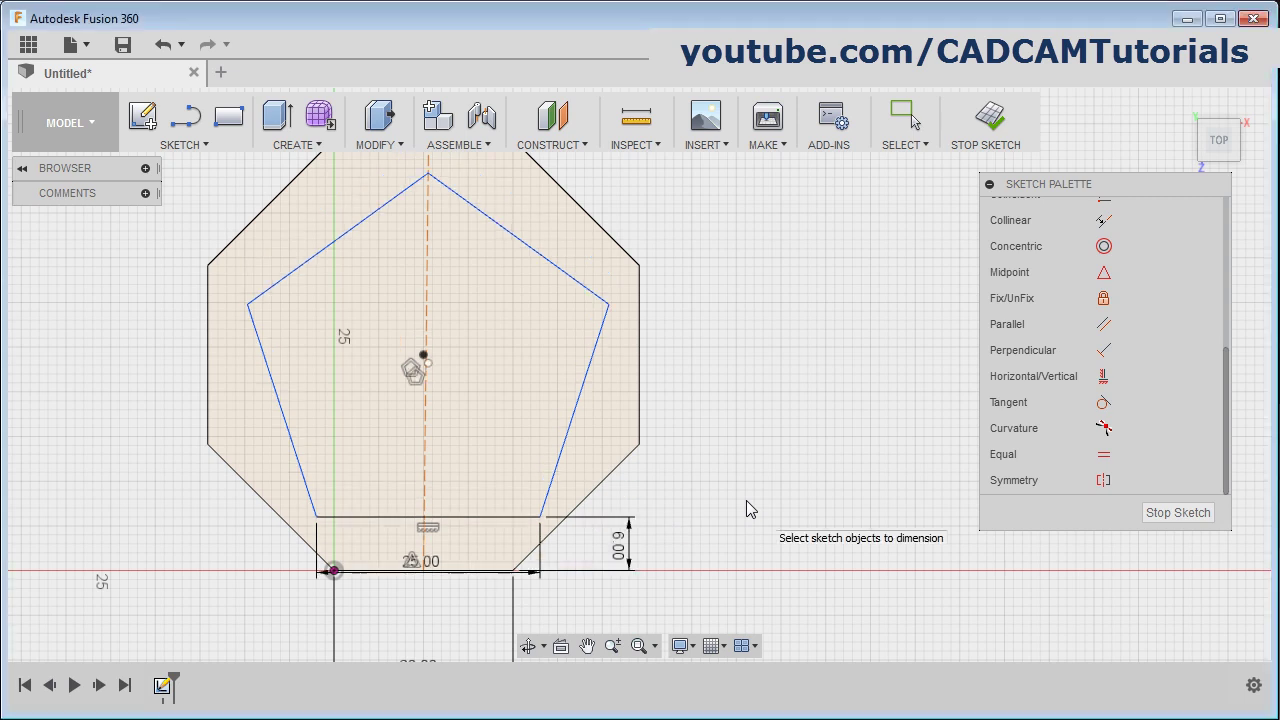
{"action": "key", "text": "alt+Tab"}
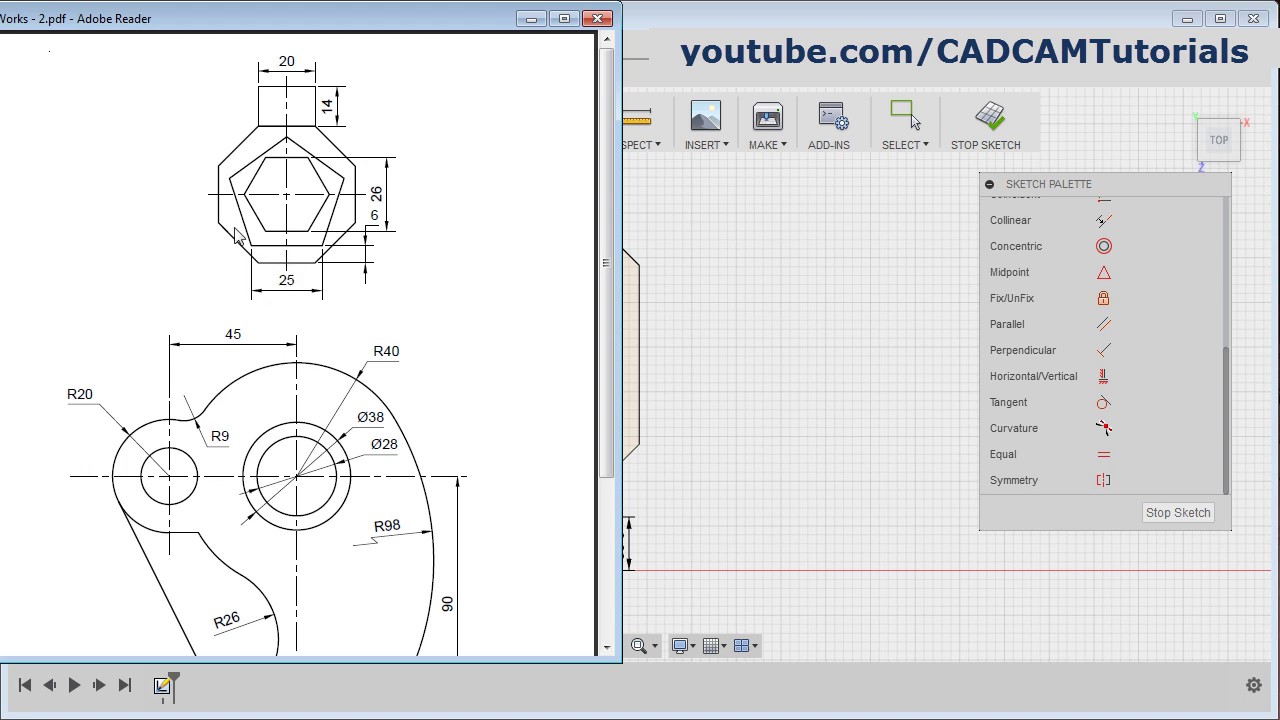
{"action": "key", "text": "alt+Tab"}
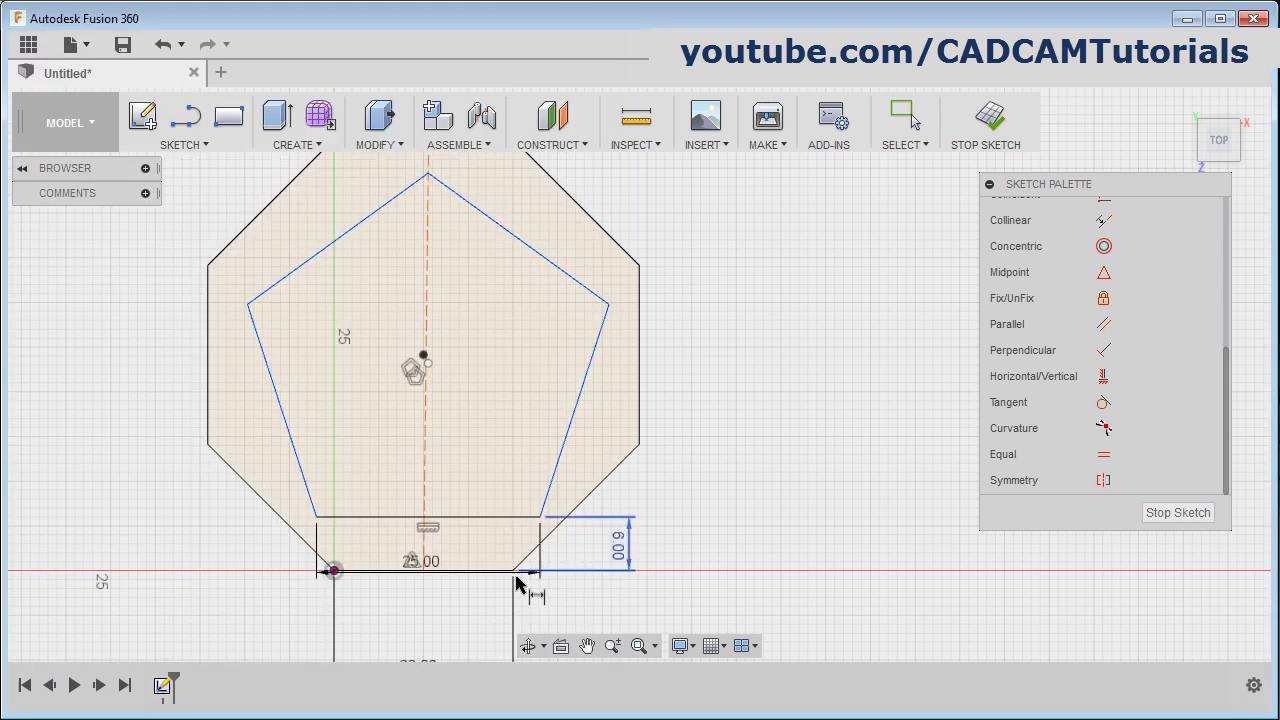
Set the pentagon's lower-left vertex 12.5 mm from the centreline; move the 25.00 dimension above it.
{"action": "left_click", "coordinate": [426, 550]}
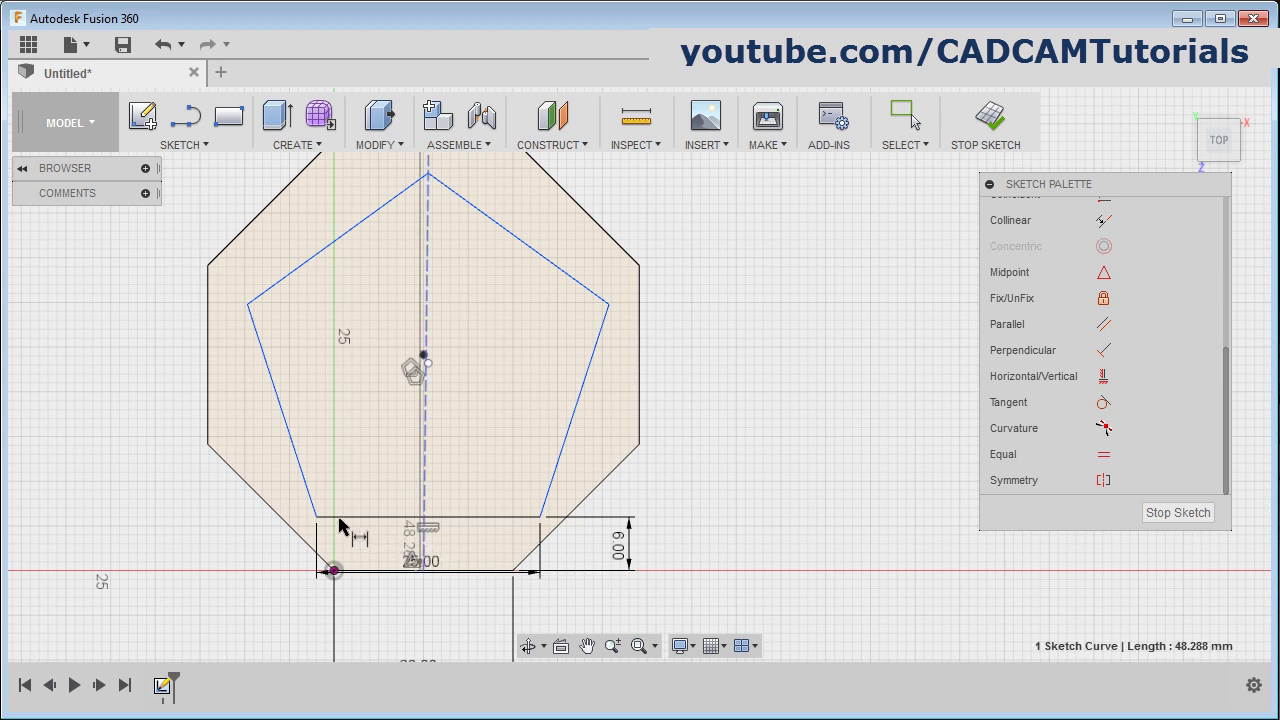
{"action": "left_click", "coordinate": [318, 518]}
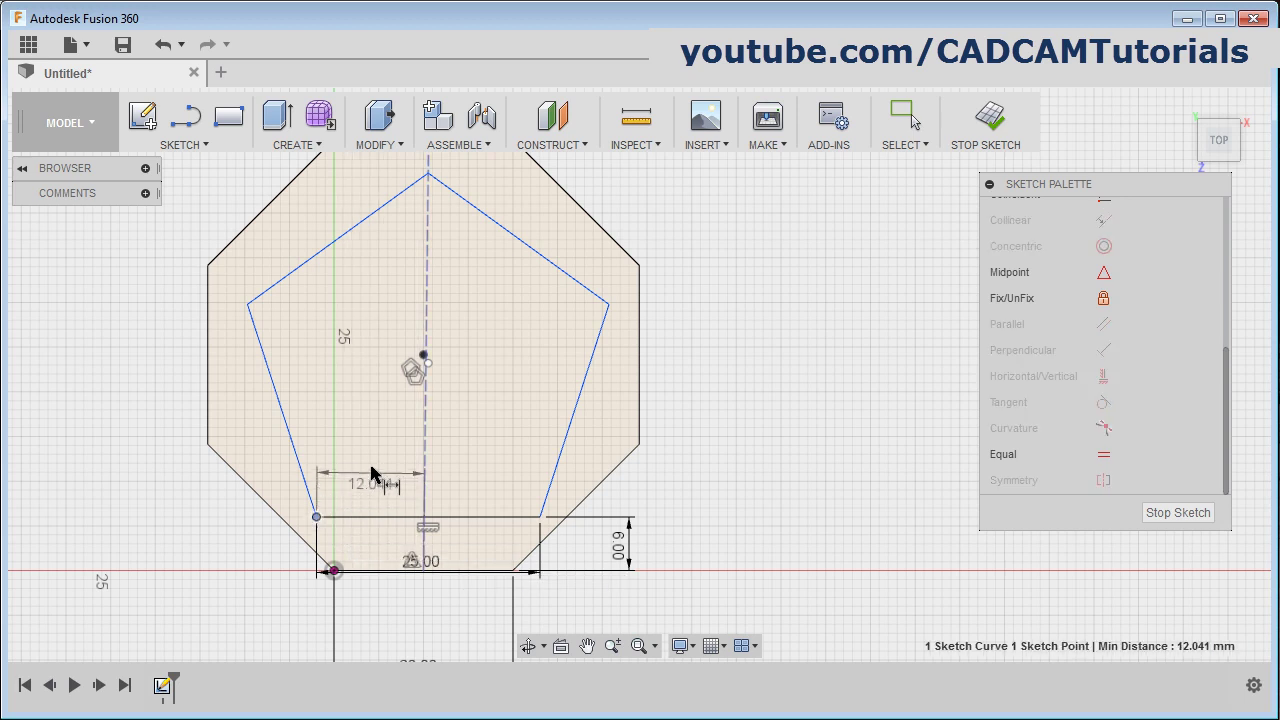
{"action": "left_click", "coordinate": [379, 468]}
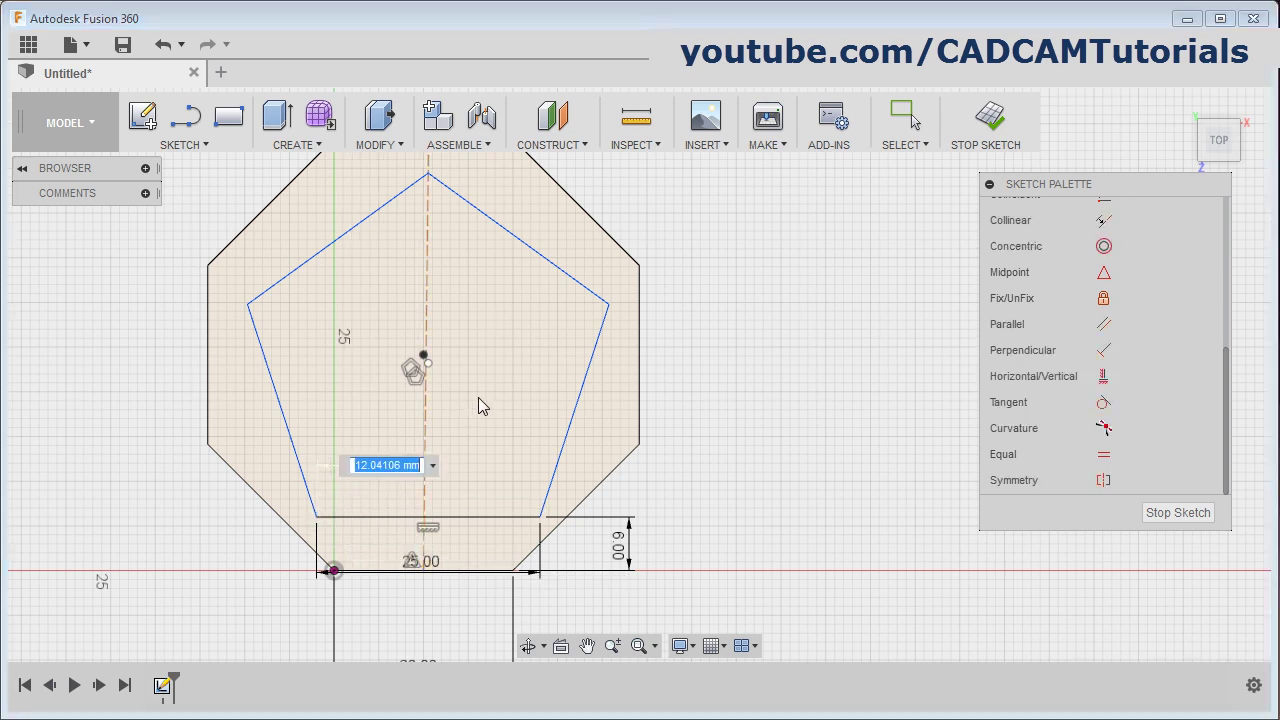
{"action": "type", "text": "12.5"}
{"action": "key", "text": "Return"}
{"action": "scroll", "coordinate": [737, 457], "scroll_direction": "down", "scroll_amount": 1}
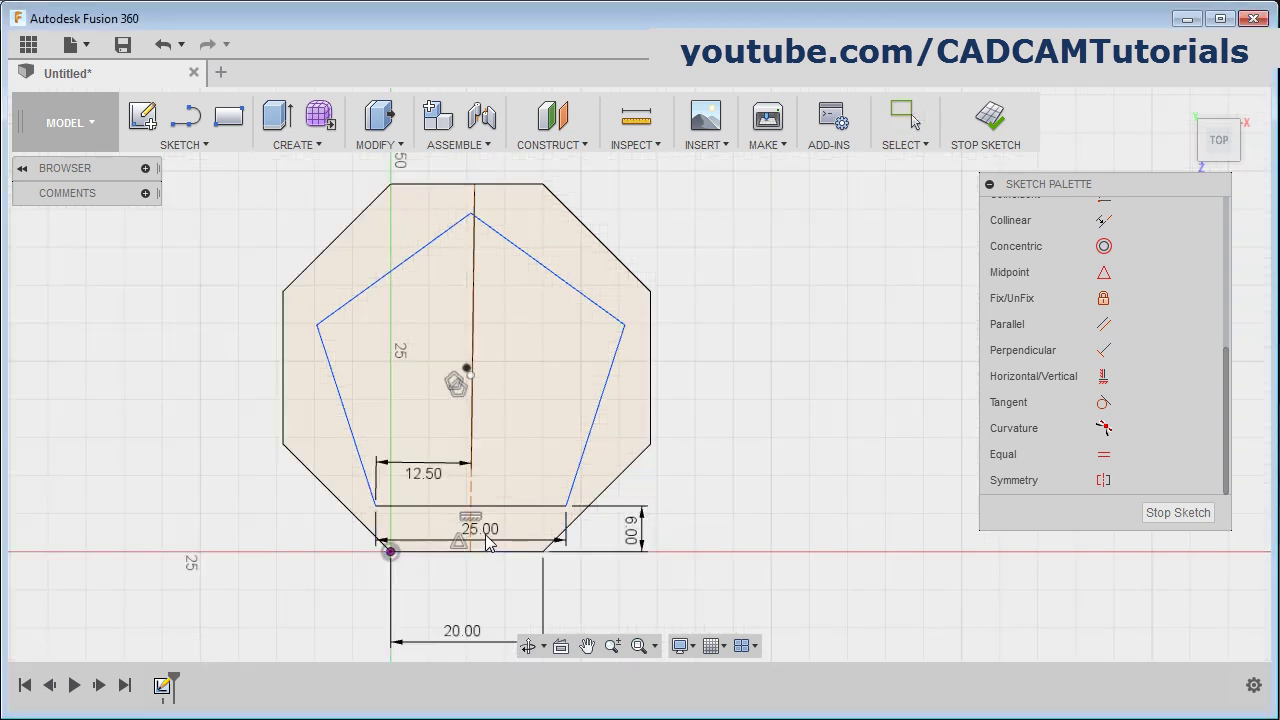
{"action": "left_click_drag", "start_coordinate": [481, 530], "coordinate": [479, 414]}
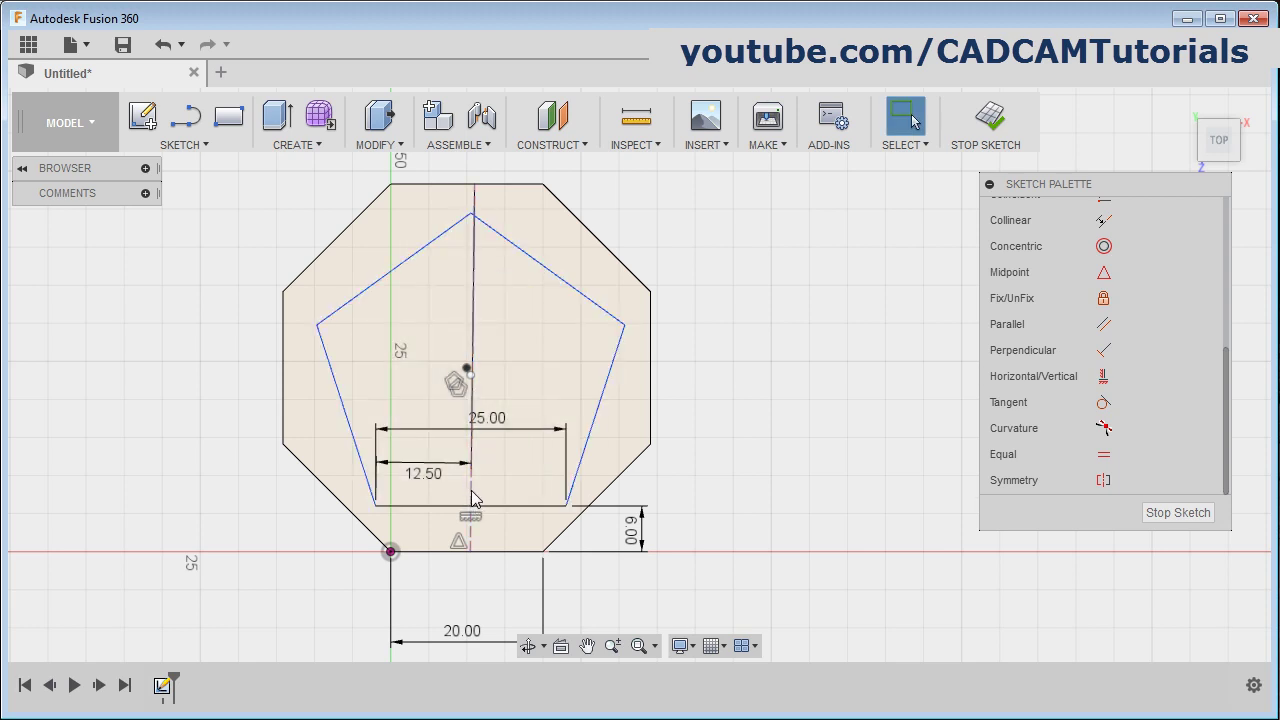
Constrain the vertical construction centreline to vertical.
{"action": "left_click", "coordinate": [471, 490]}
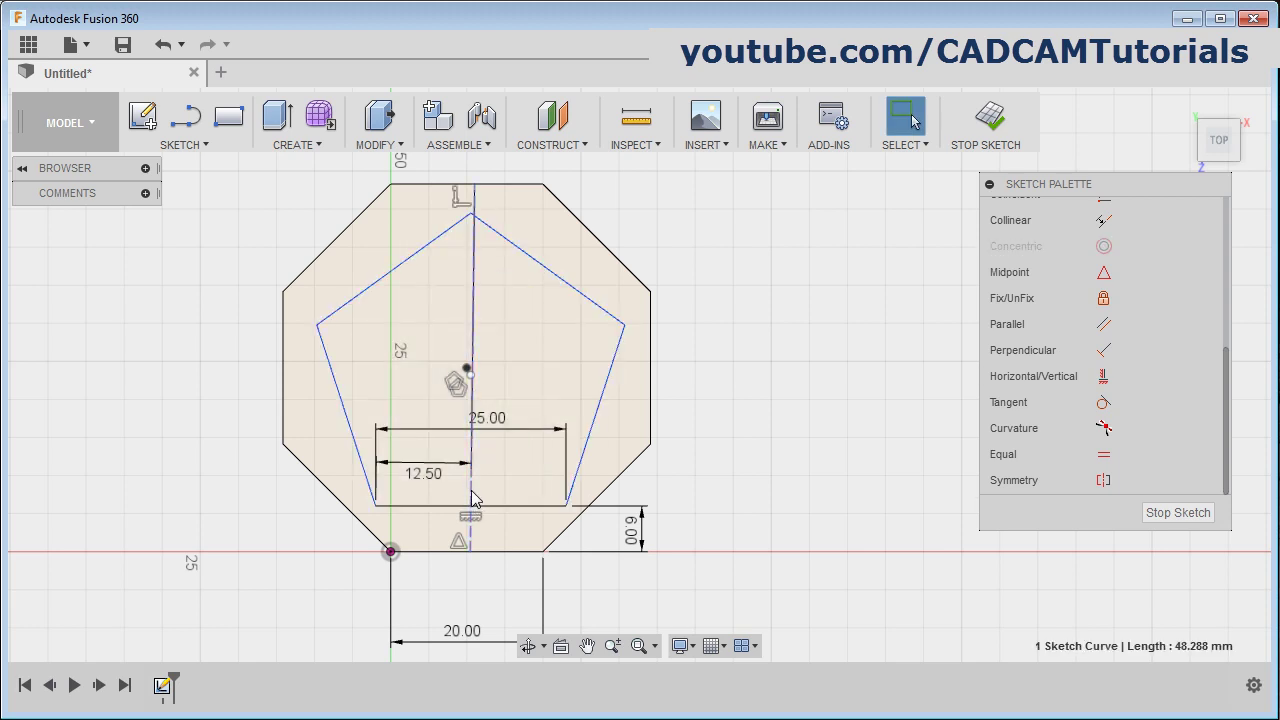
{"action": "left_click", "coordinate": [1104, 380]}
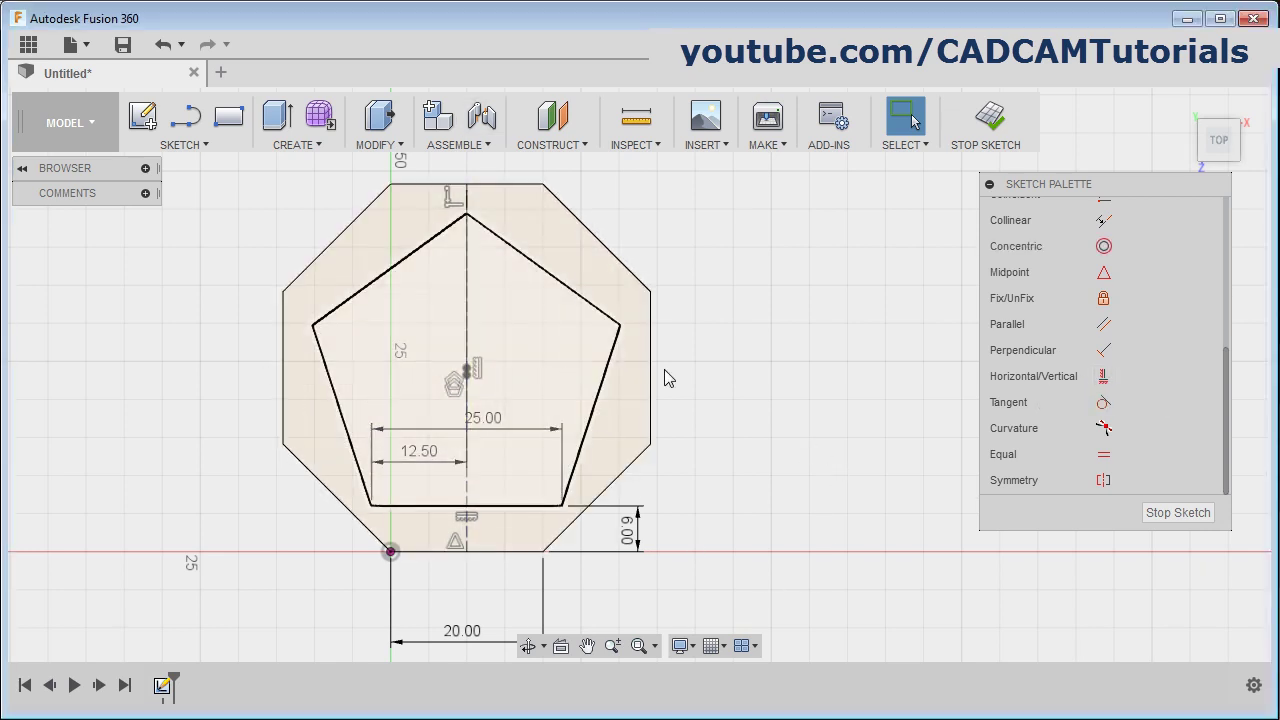
{"action": "left_click", "coordinate": [330, 243]}
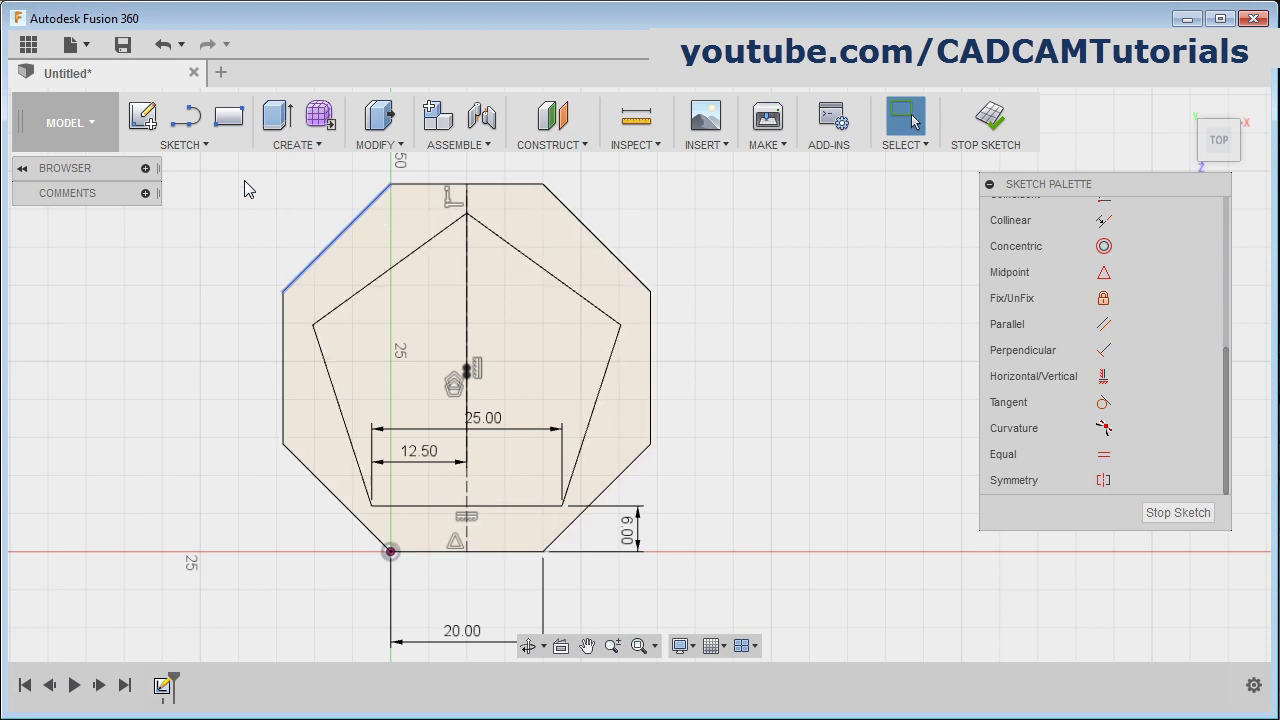
Draw a horizontal construction line between the octagon's left and right edge midpoints.
{"action": "left_click", "coordinate": [186, 116]}
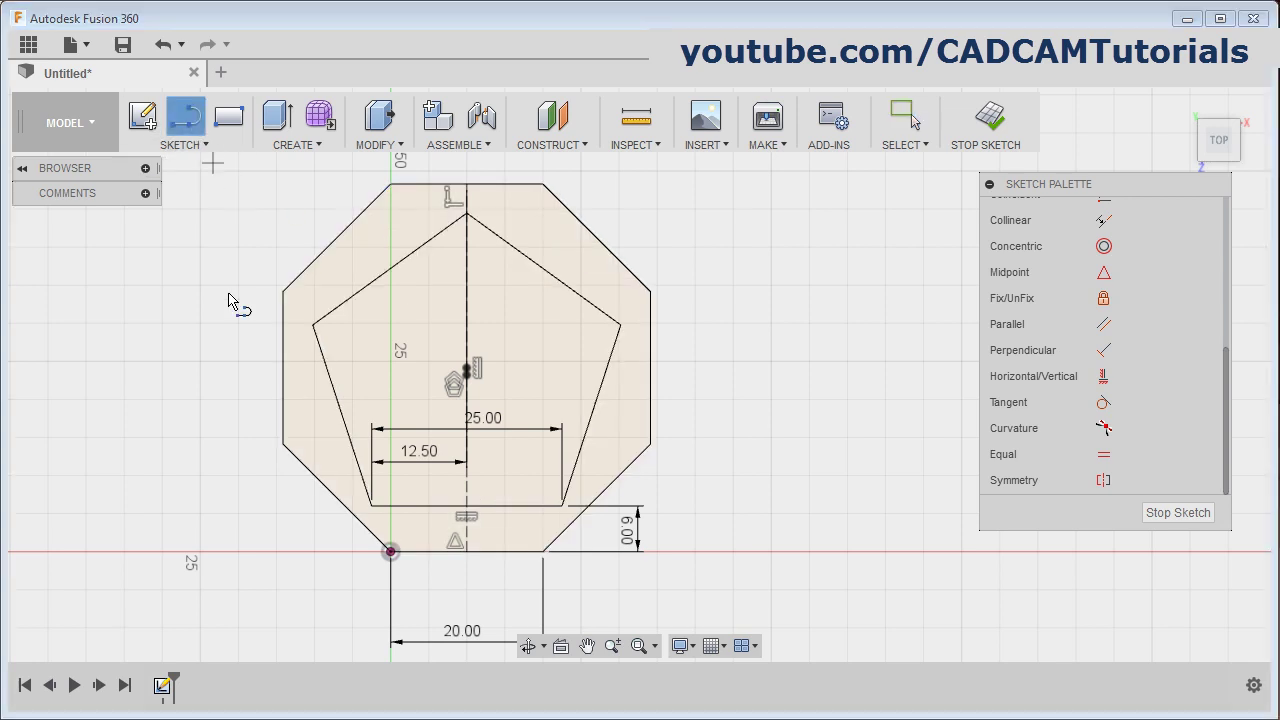
{"action": "left_click", "coordinate": [283, 369]}
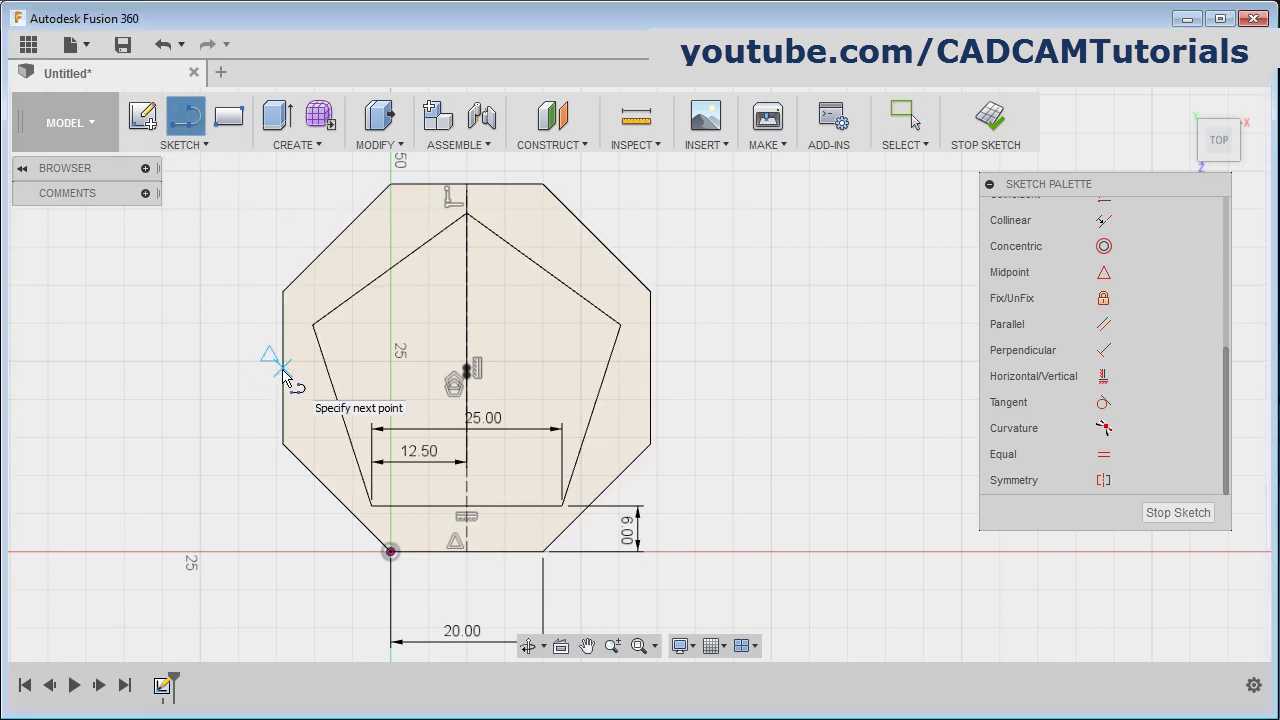
{"action": "left_click", "coordinate": [650, 369]}
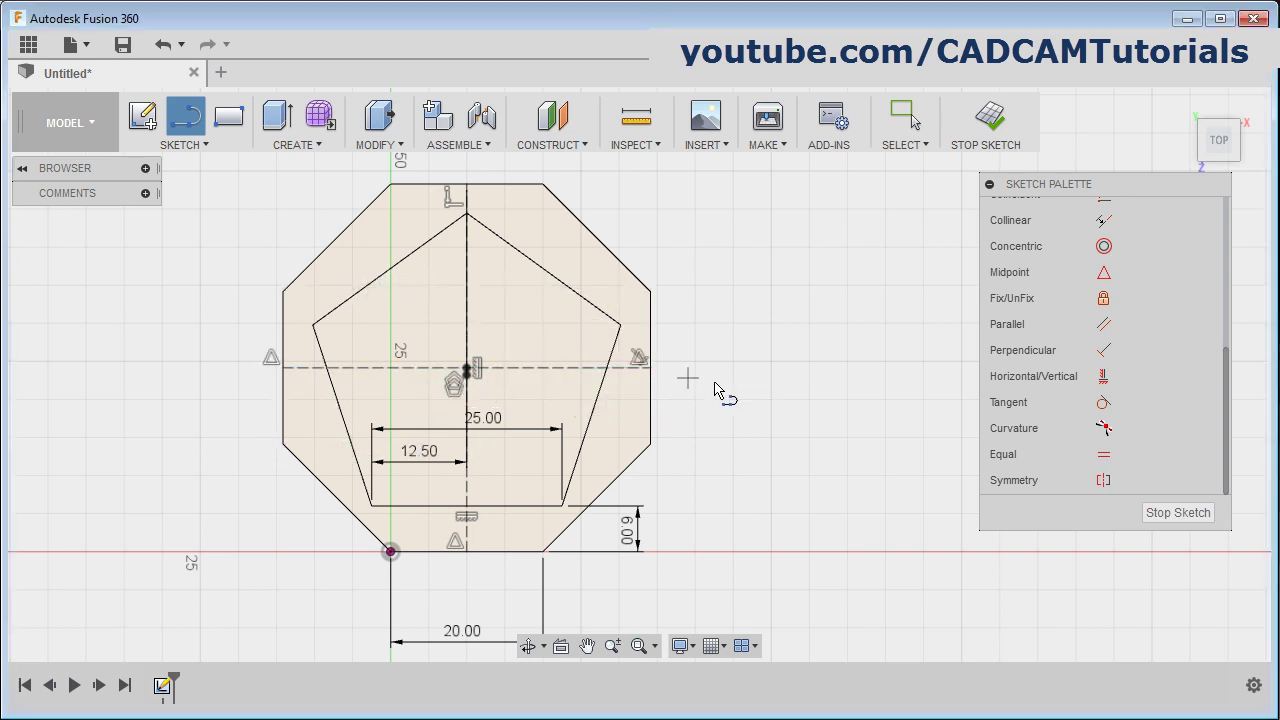
{"action": "key", "text": "Escape"}
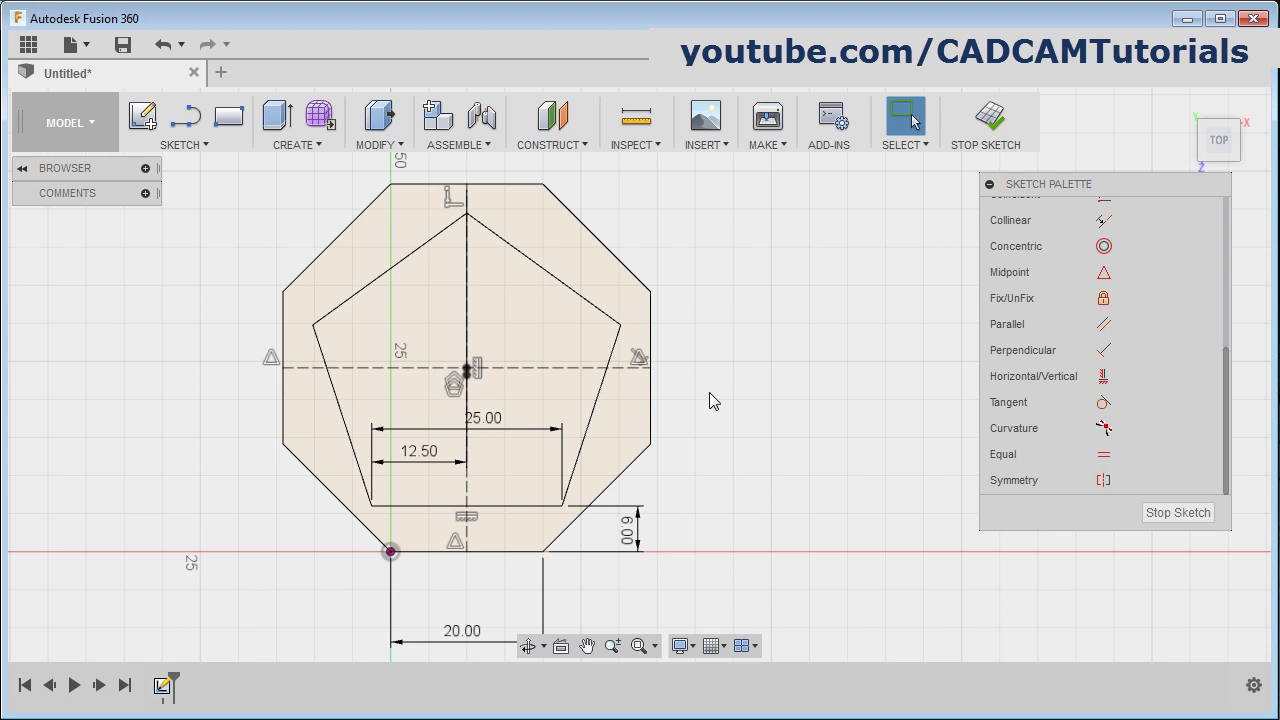
{"action": "key", "text": "alt+Tab"}
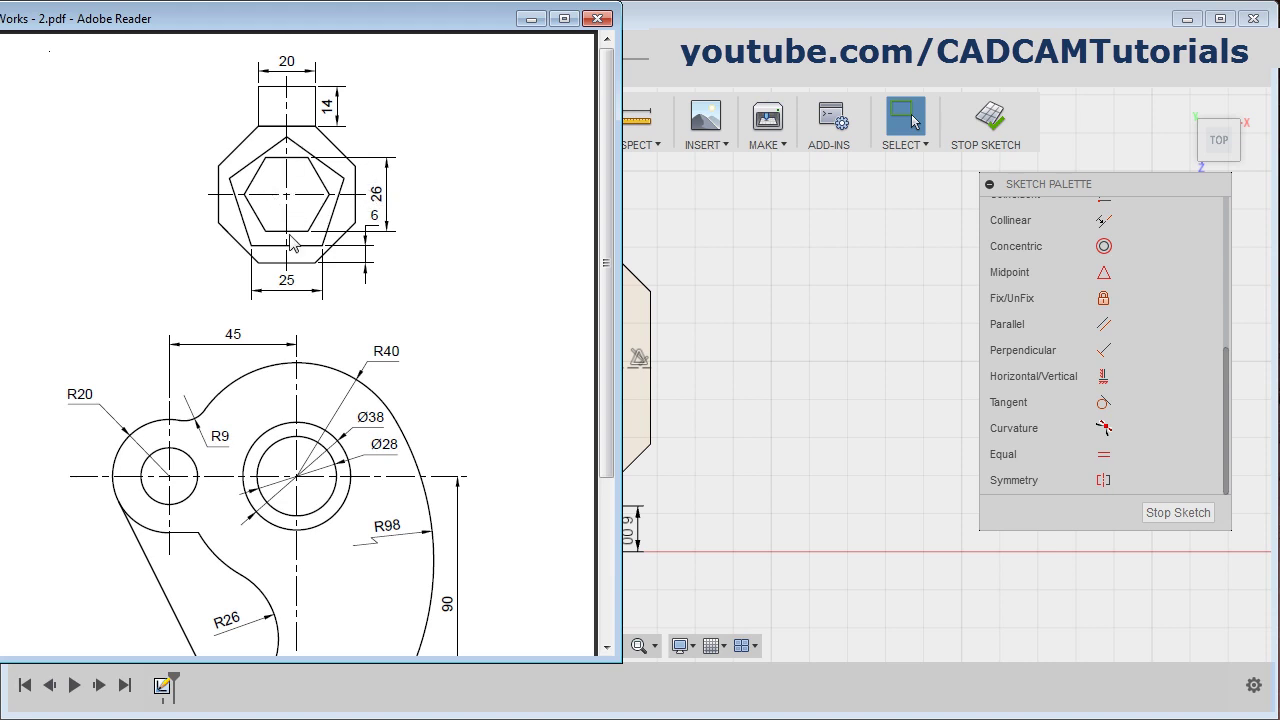
Draw a six-sided circumscribed polygon centred on the origin as normal geometry.
{"action": "left_click", "coordinate": [696, 286]}
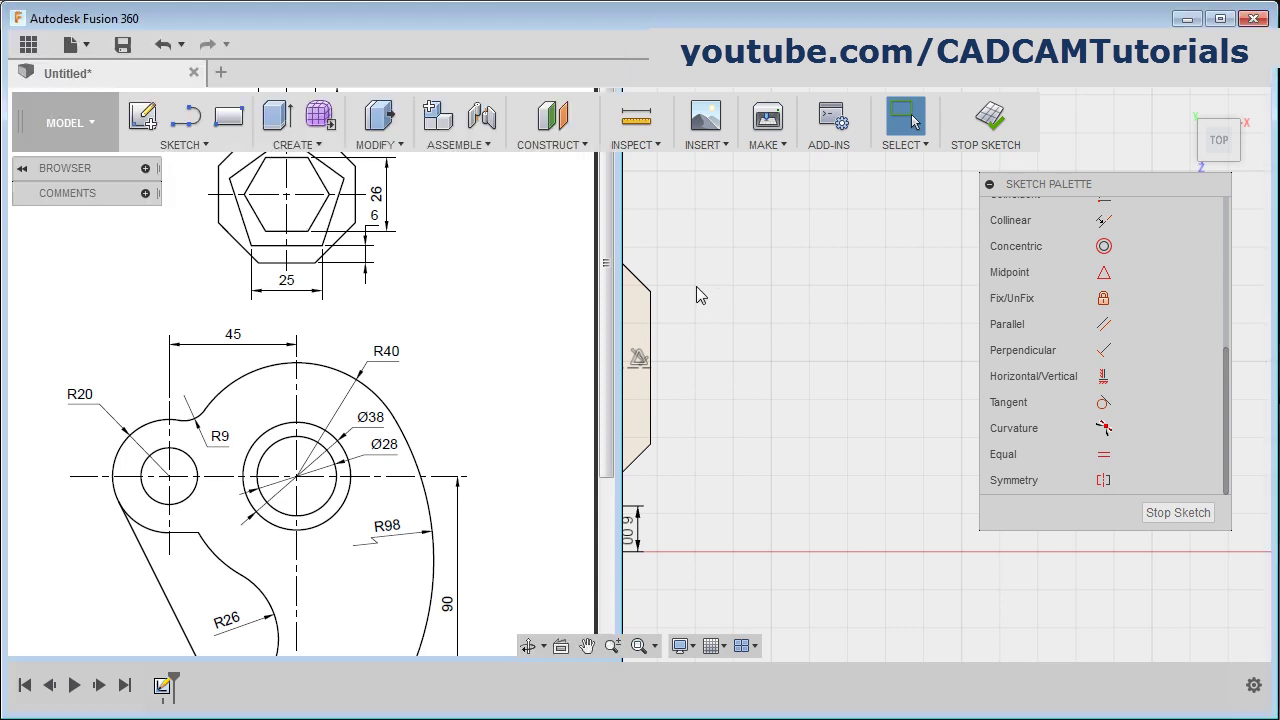
{"action": "left_click", "coordinate": [188, 153]}
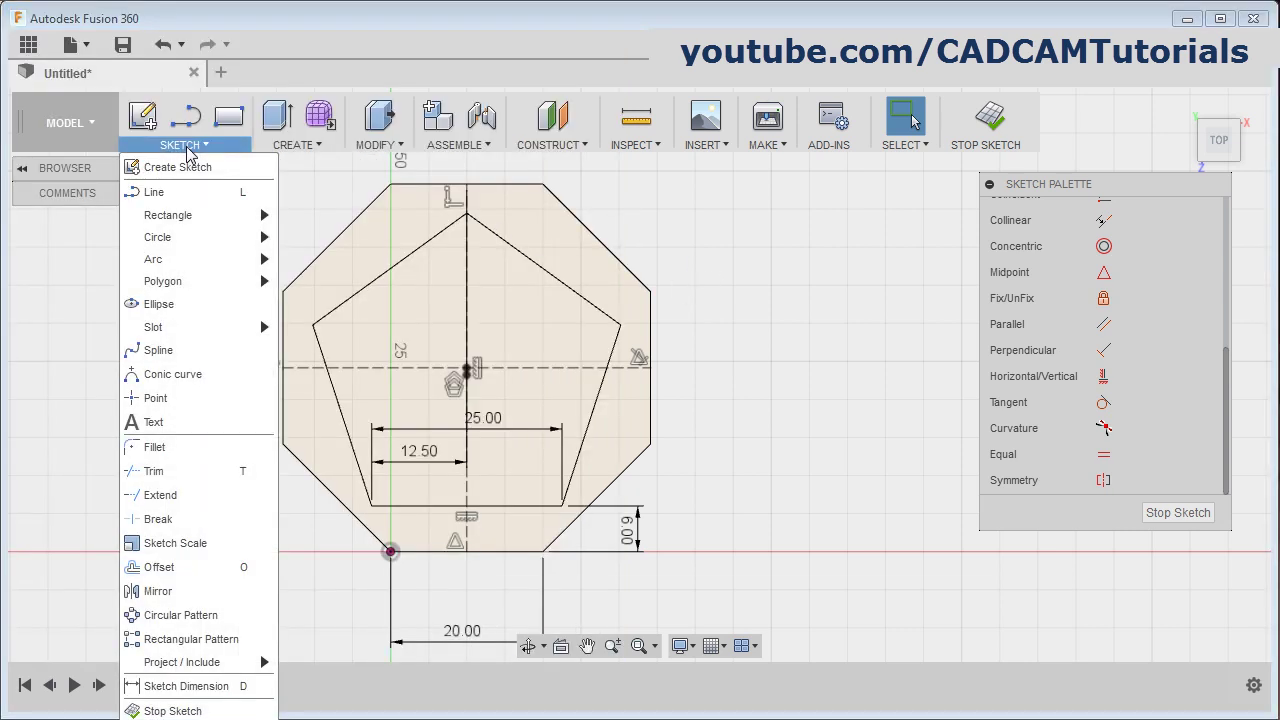
{"action": "mouse_move", "coordinate": [186, 281]}
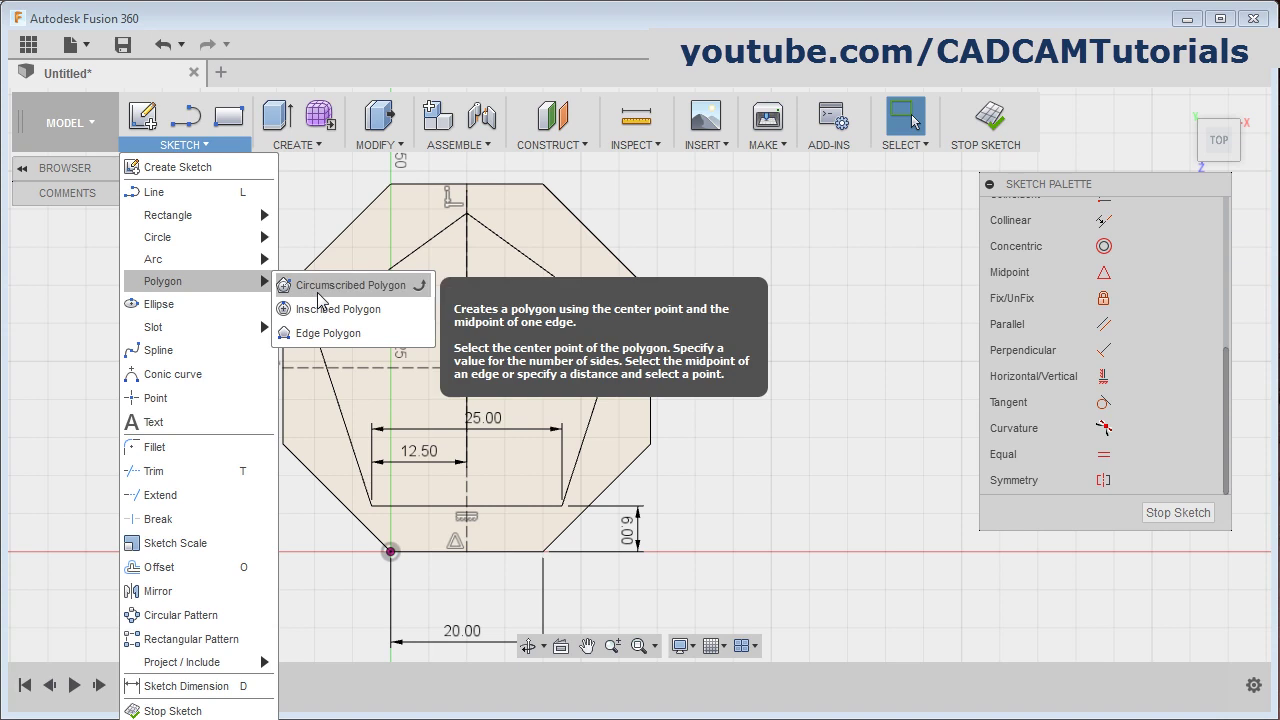
{"action": "left_click", "coordinate": [328, 300]}
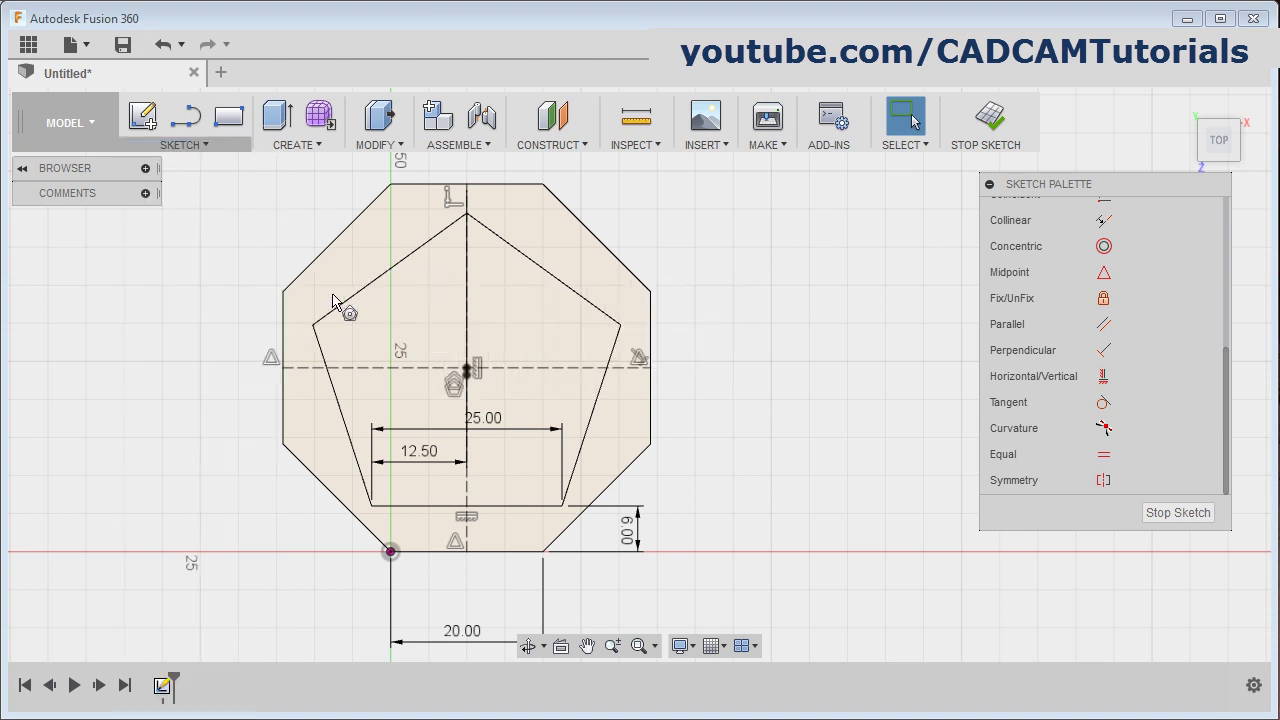
{"action": "left_click", "coordinate": [467, 367]}
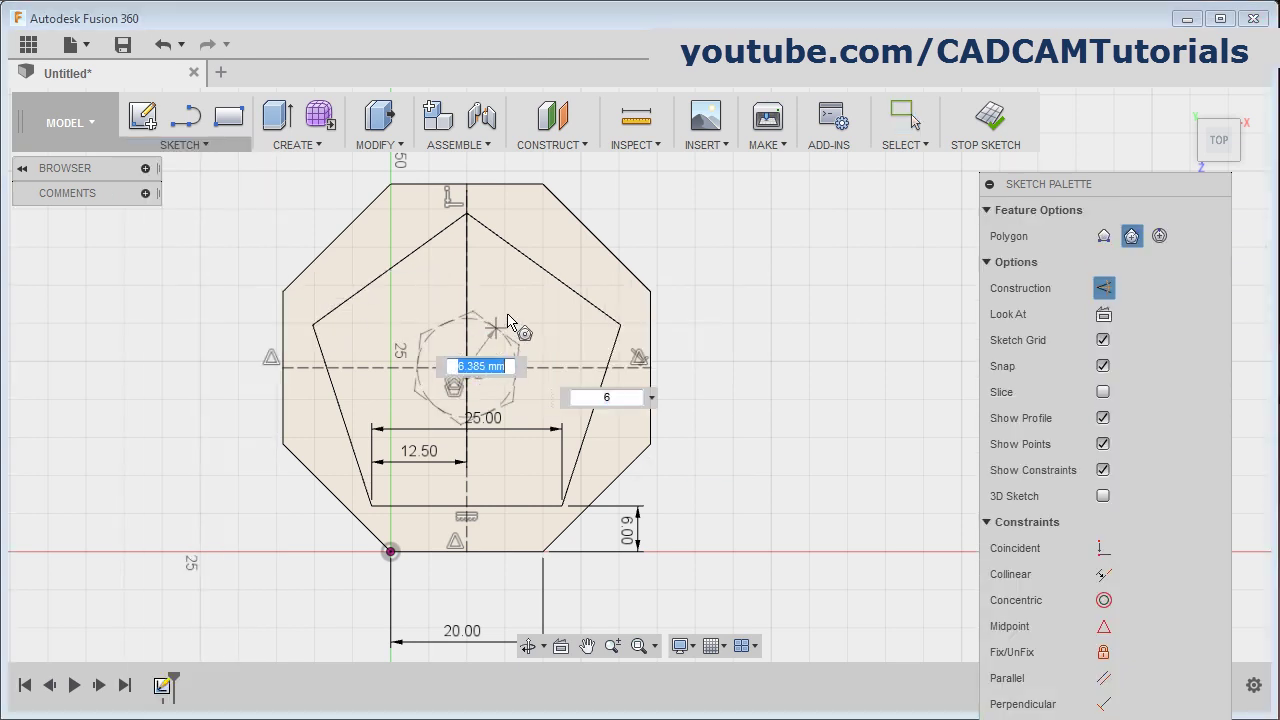
{"action": "left_click", "coordinate": [1104, 289]}
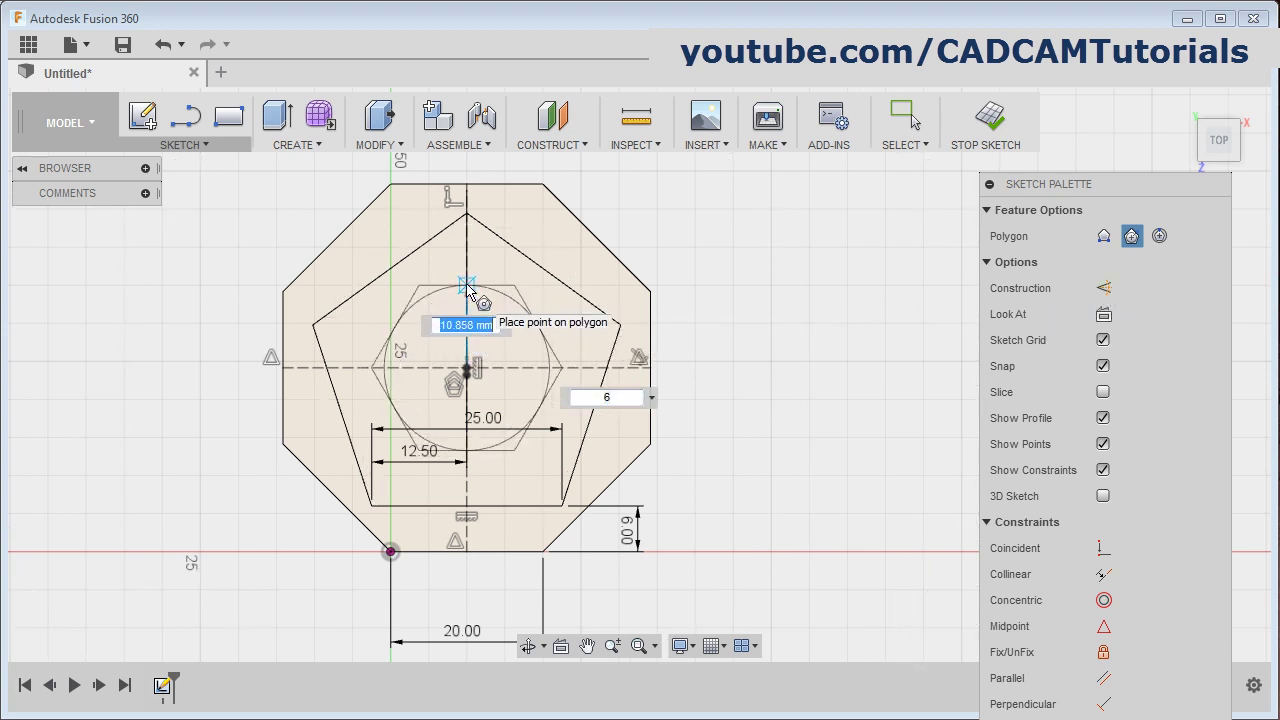
{"action": "left_click", "coordinate": [467, 288]}
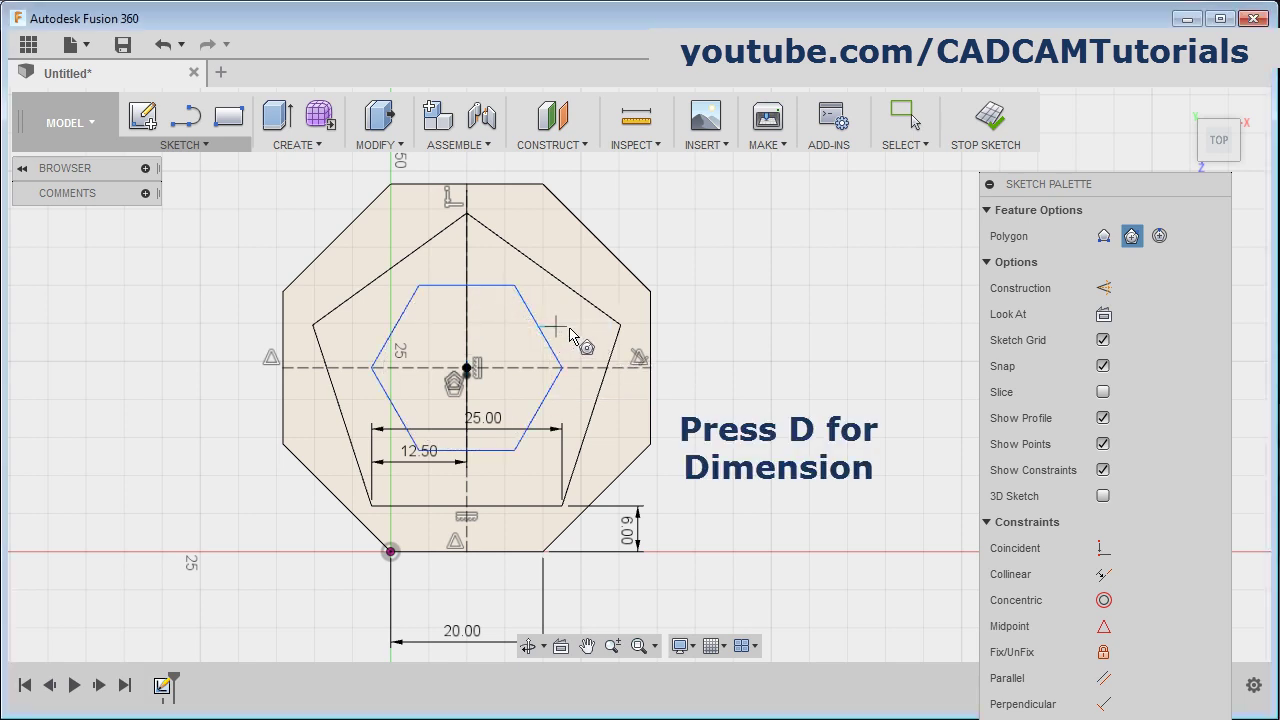
Dimension the hexagon's top-to-bottom flats to 26 mm.
{"action": "key", "text": "d"}
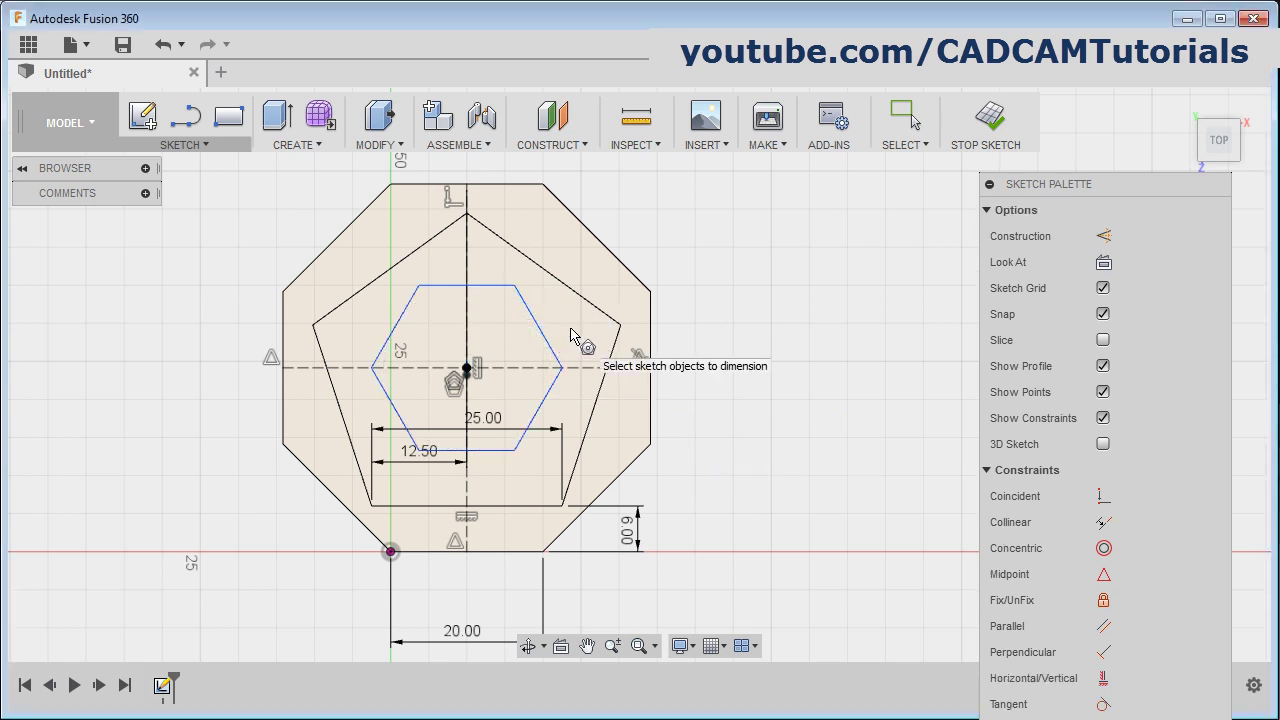
{"action": "left_click", "coordinate": [509, 430]}
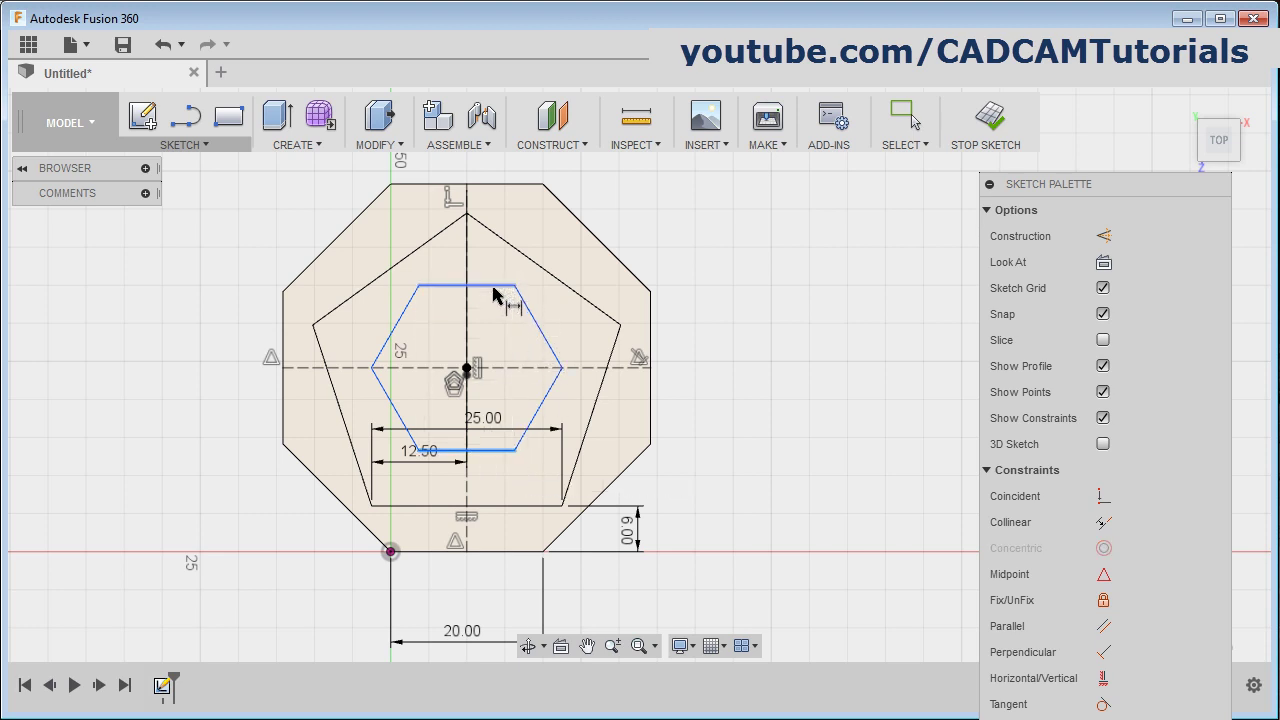
{"action": "left_click", "coordinate": [503, 287]}
{"action": "left_click", "coordinate": [745, 362]}
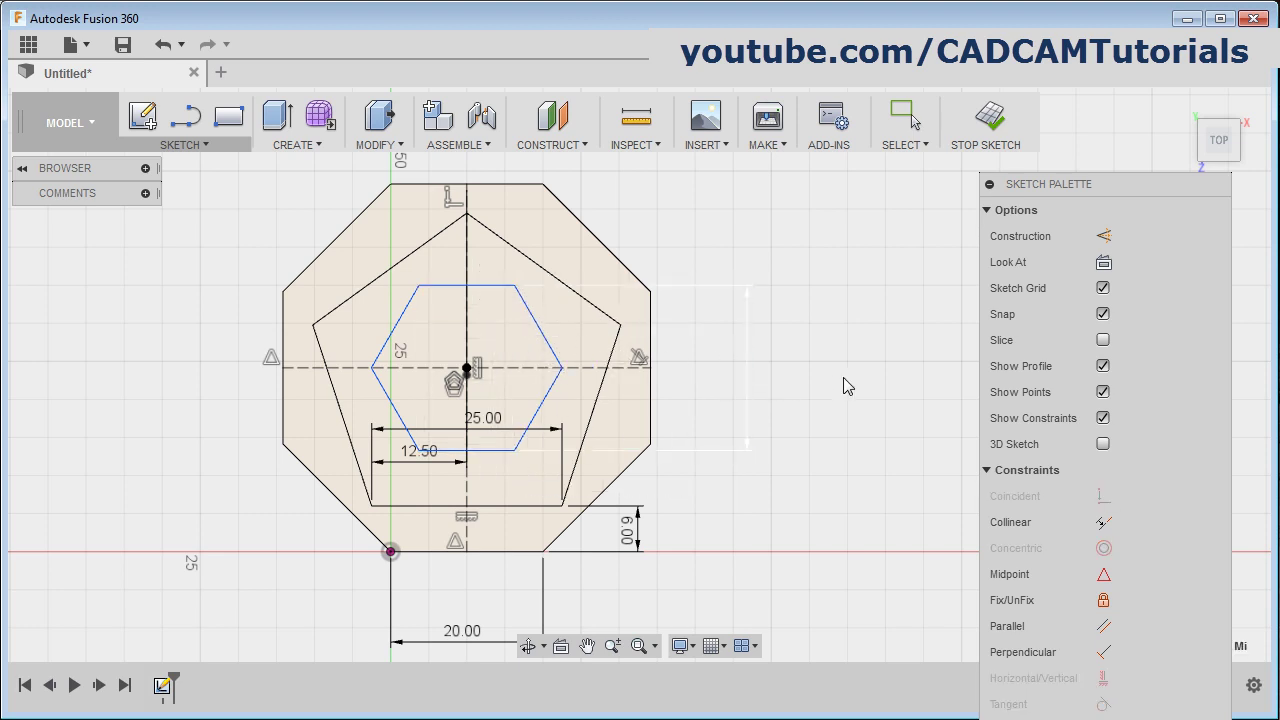
{"action": "type", "text": "26"}
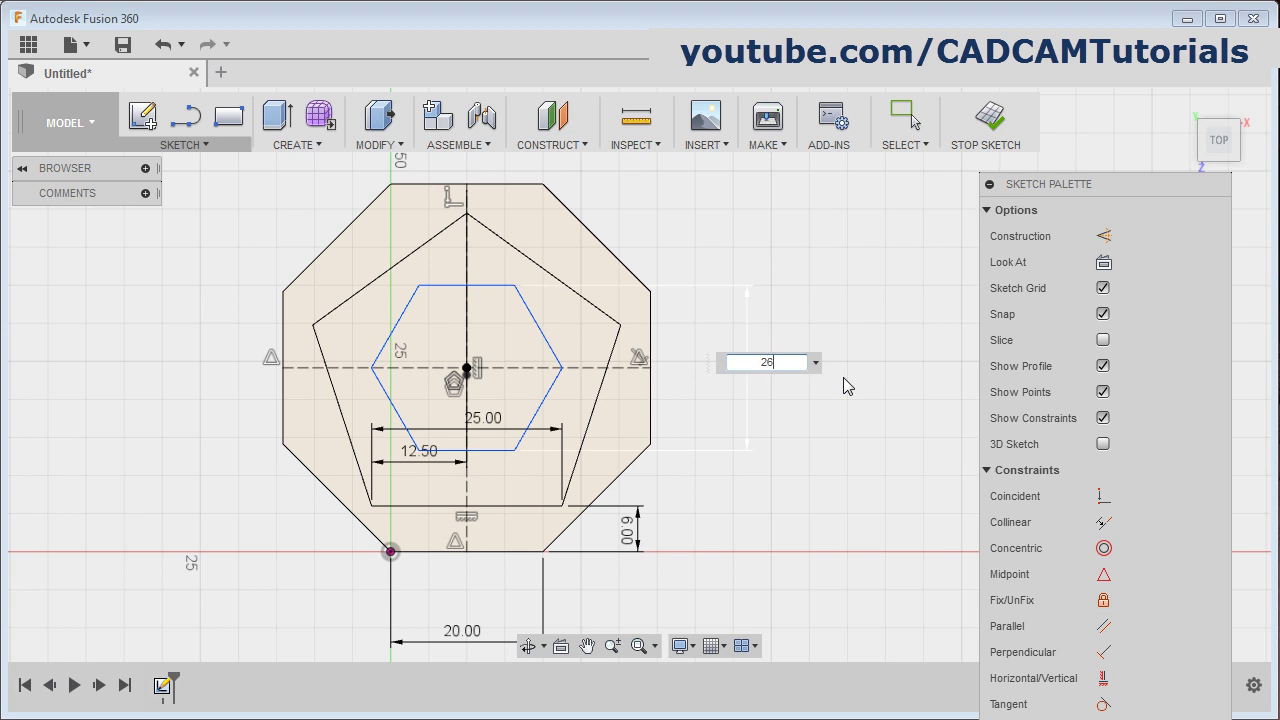
{"action": "key", "text": "Return"}
{"action": "middle_click_drag", "start_coordinate": [843, 377], "coordinate": [857, 488]}
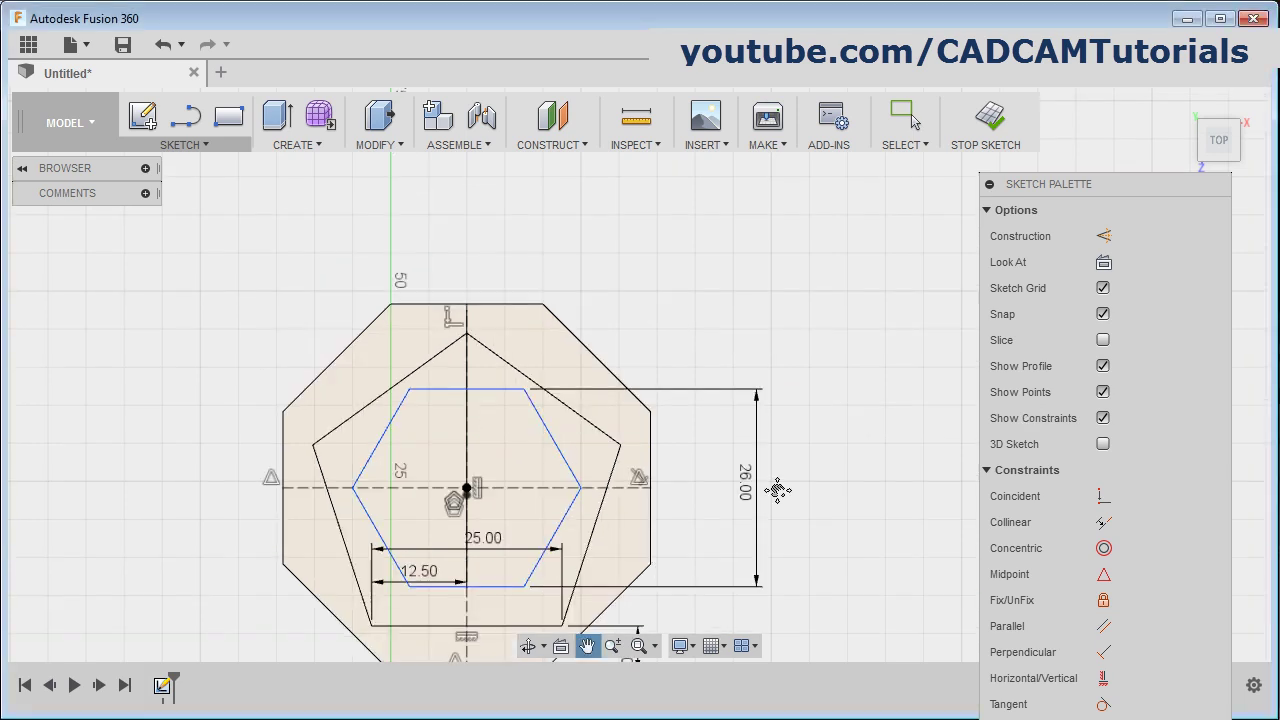
{"action": "key", "text": "alt+Tab"}
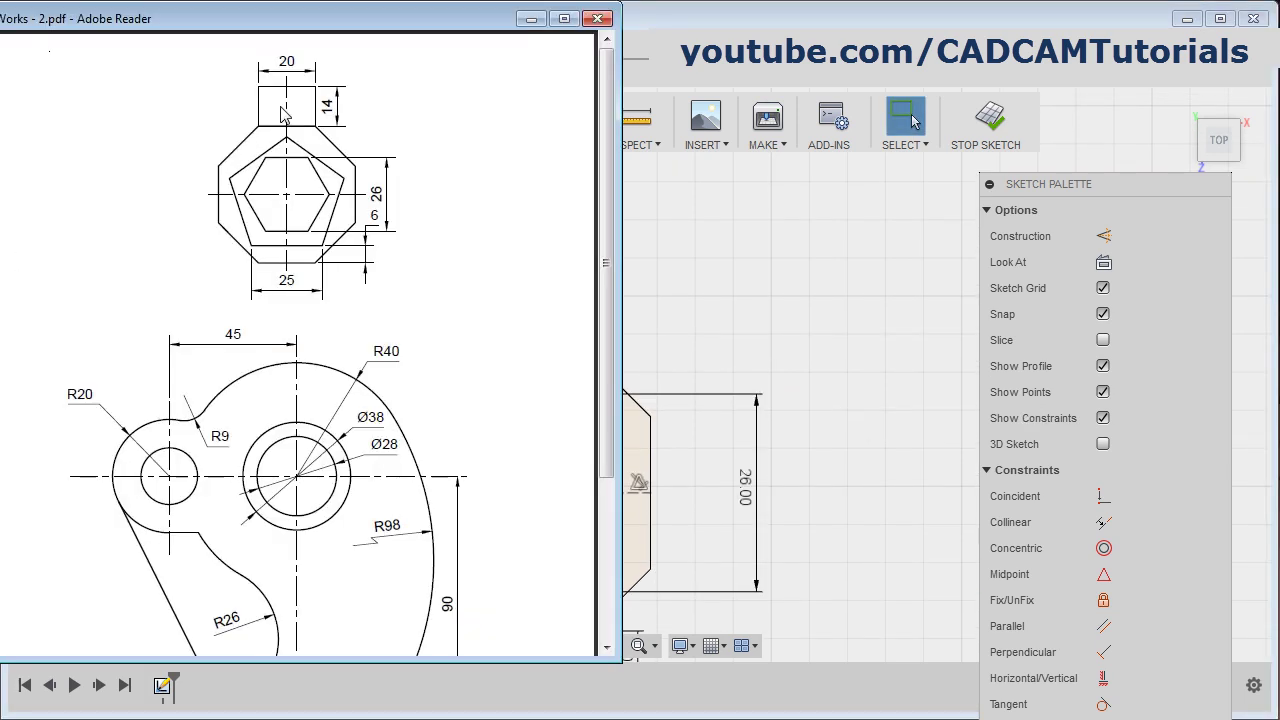
Draw three lines forming a rectangle on the octagon's top edge.
{"action": "key", "text": "alt+Tab"}
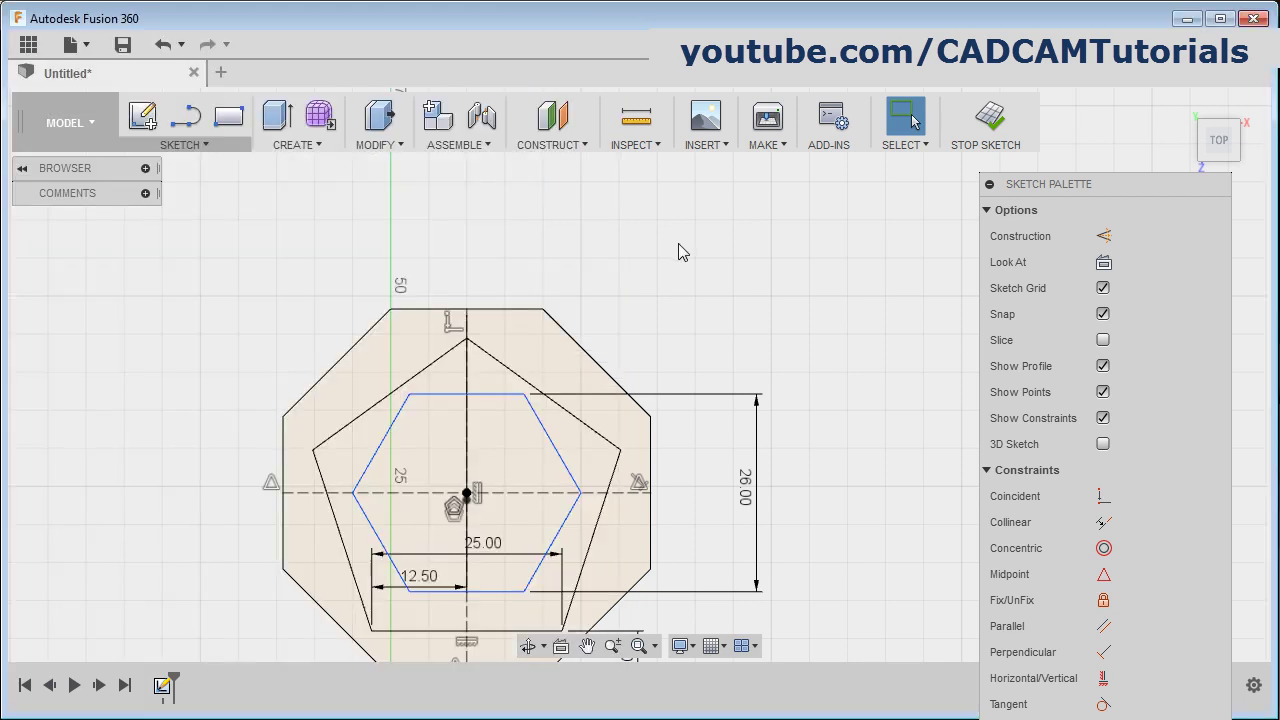
{"action": "left_click", "coordinate": [185, 116]}
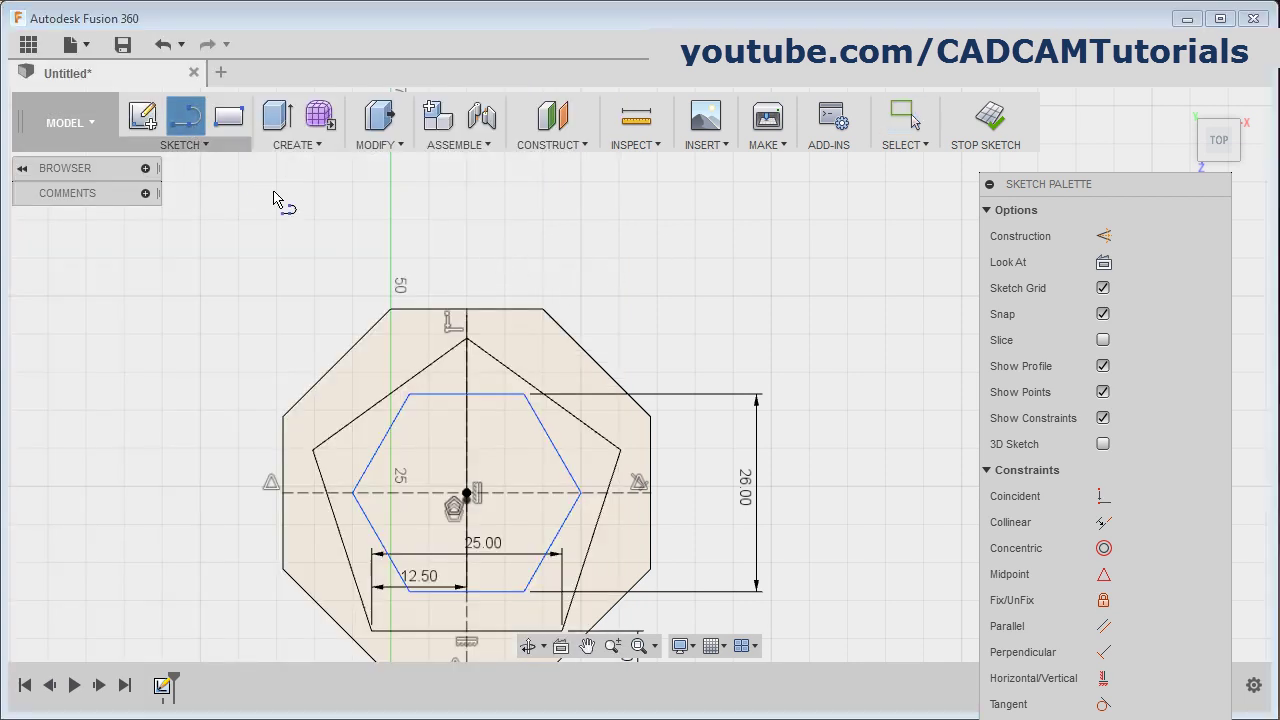
{"action": "left_click", "coordinate": [391, 310]}
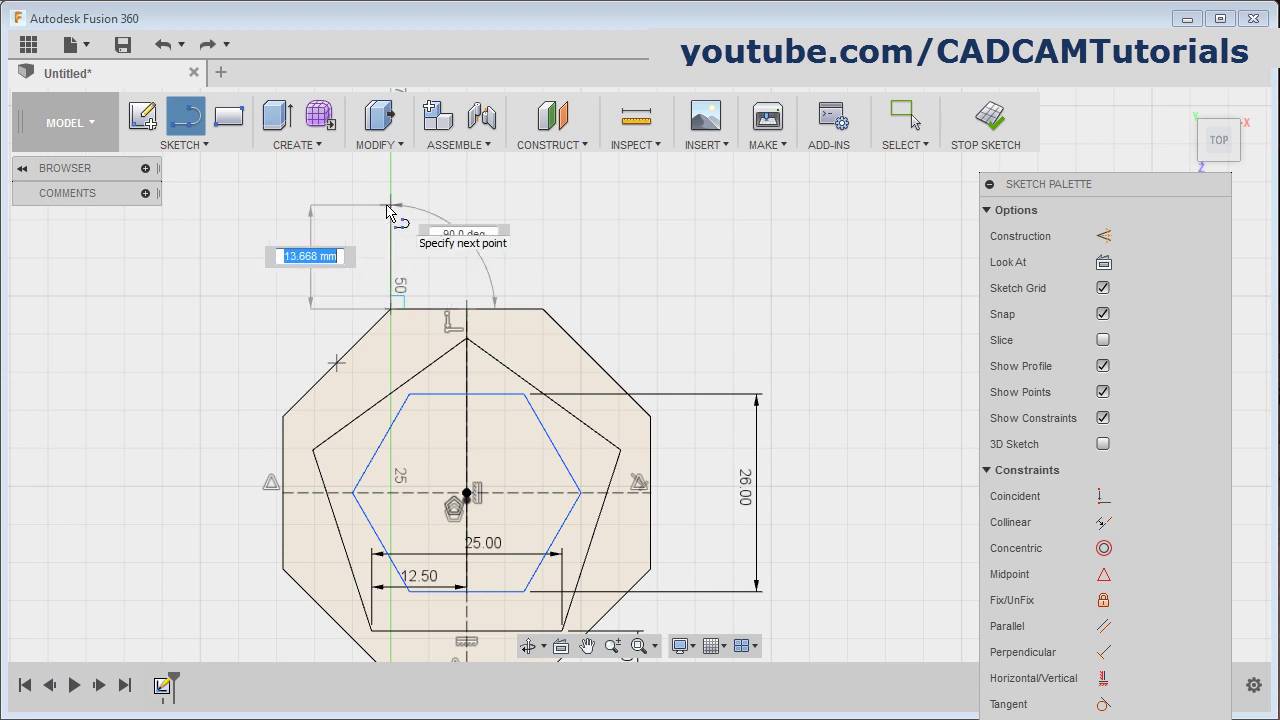
{"action": "left_click", "coordinate": [543, 206]}
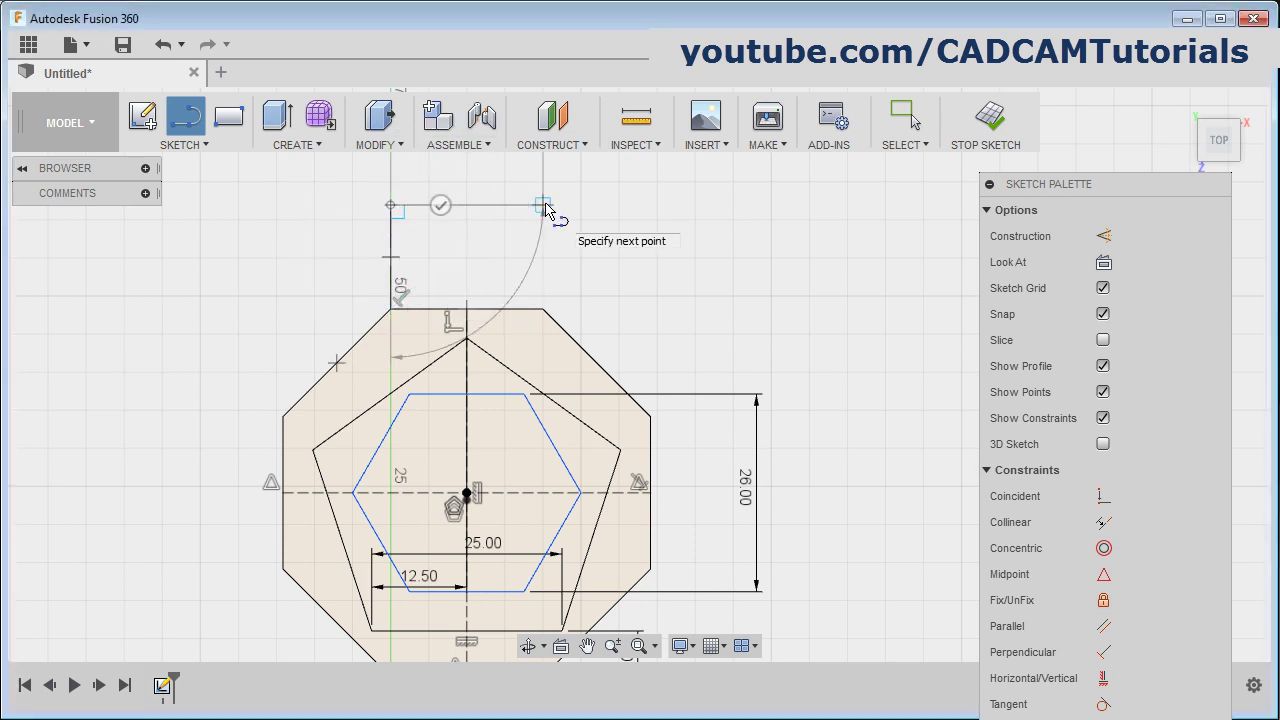
{"action": "left_click", "coordinate": [543, 309]}
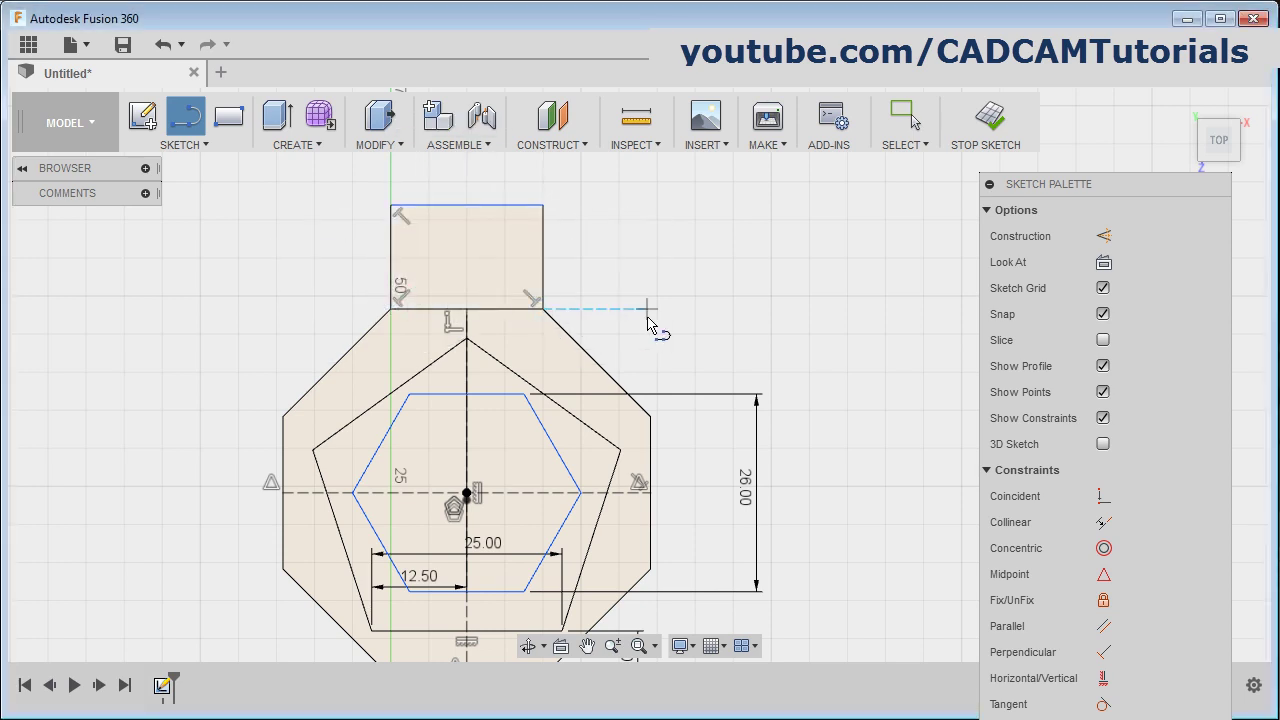
{"action": "key", "text": "Escape"}
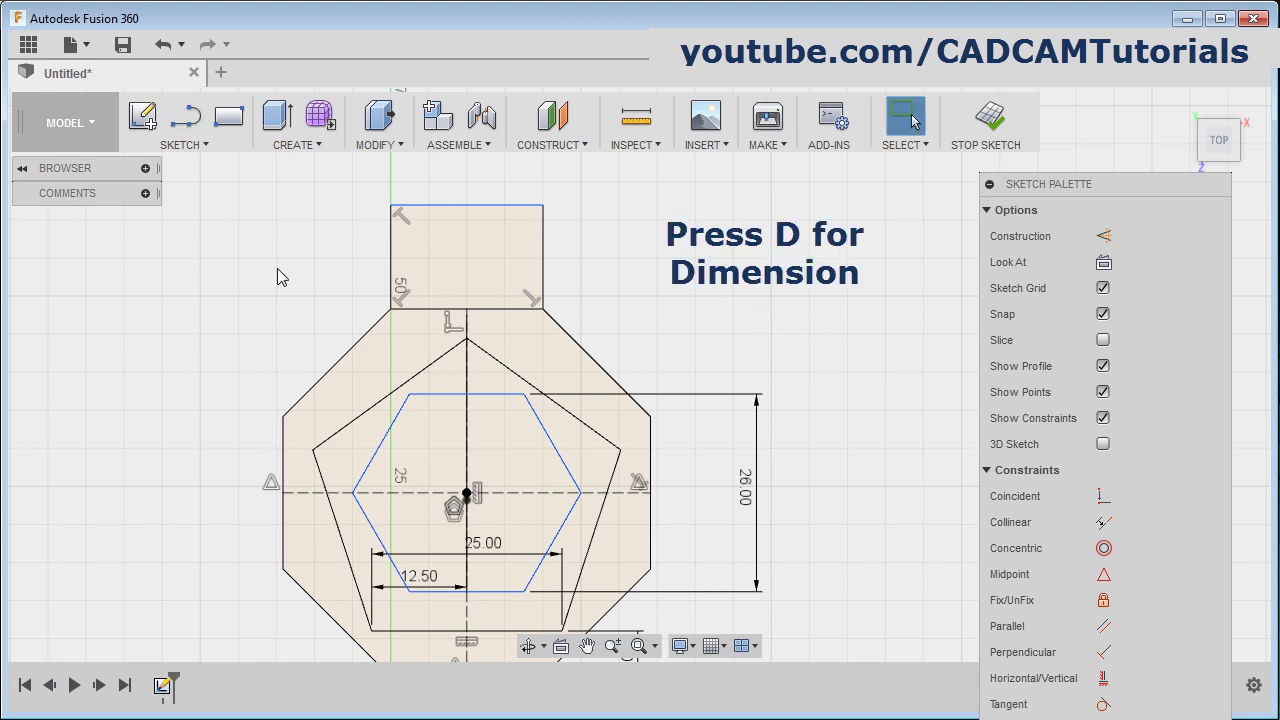
Dimension the rectangle's left side to 14 mm and reframe the view.
{"action": "key", "text": "d"}
{"action": "left_click", "coordinate": [391, 277]}
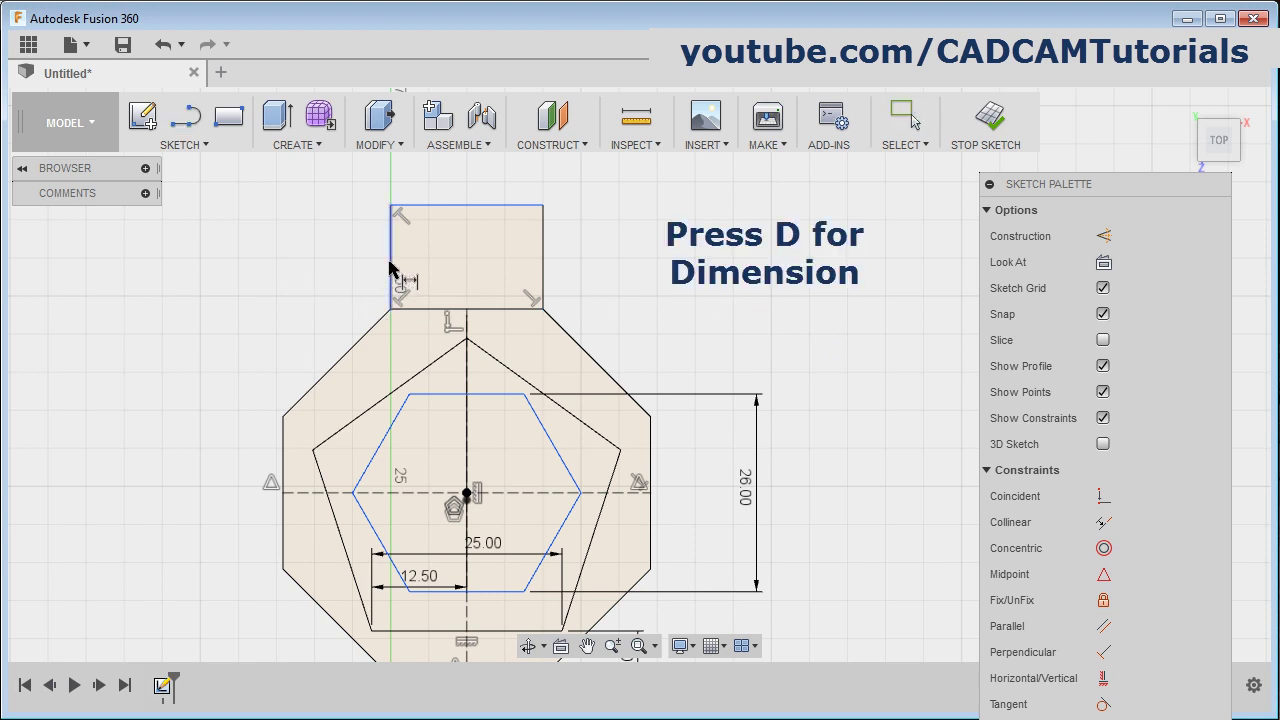
{"action": "left_click", "coordinate": [316, 265]}
{"action": "type", "text": "1"}
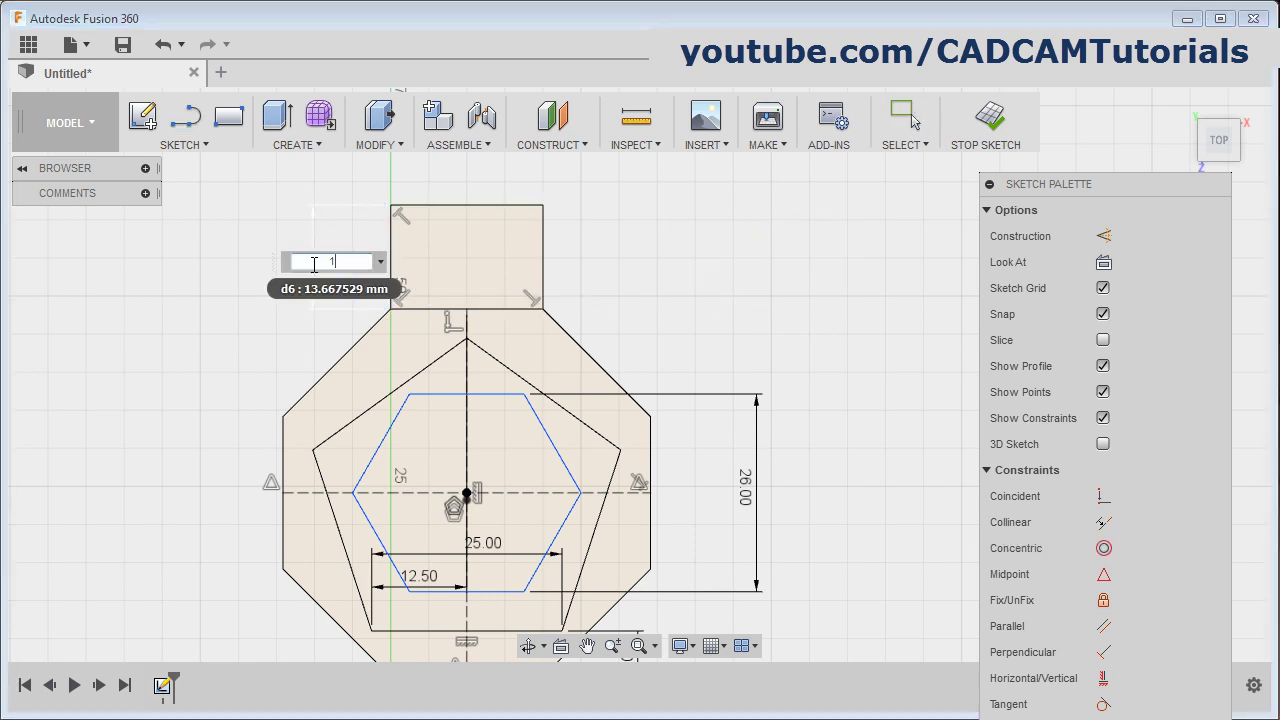
{"action": "type", "text": "4"}
{"action": "key", "text": "Return"}
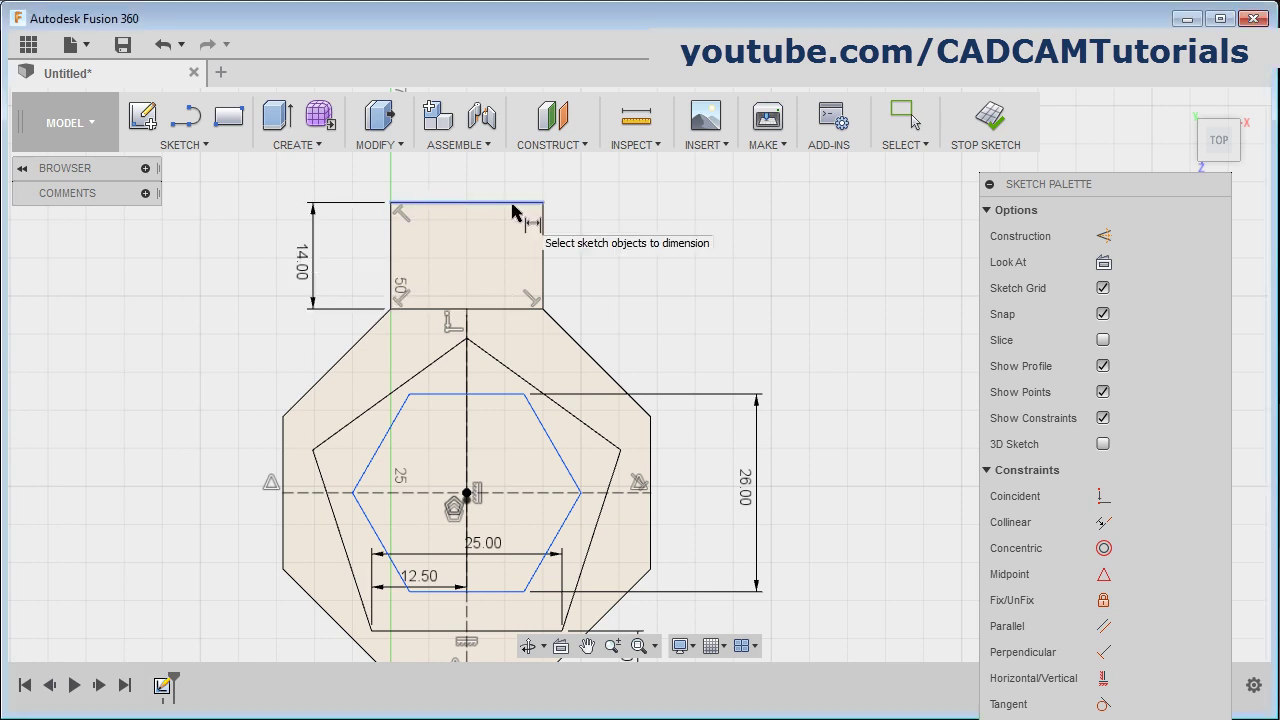
{"action": "key", "text": "Escape"}
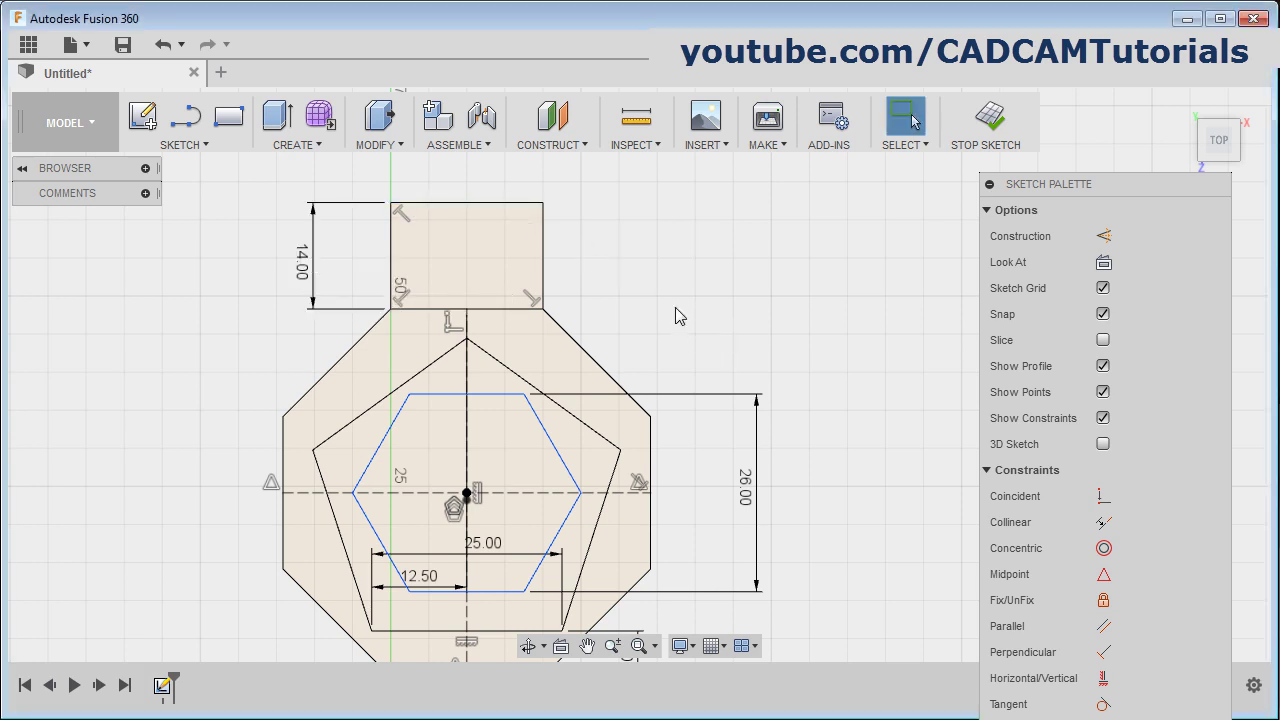
{"action": "scroll", "coordinate": [675, 307], "scroll_direction": "down", "scroll_amount": 2}
{"action": "middle_click_drag", "start_coordinate": [675, 307], "coordinate": [551, 407]}
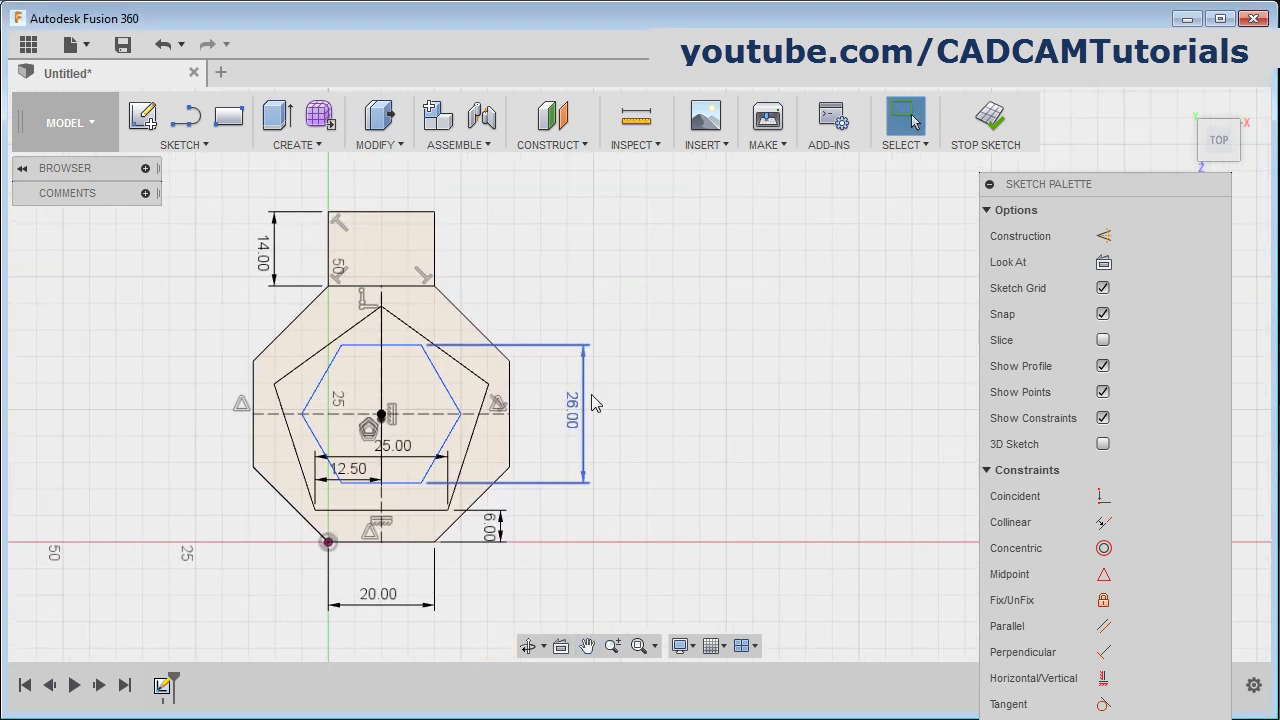
Start a new design with an XY-plane sketch and set the Line tool to construction.
{"action": "left_click", "coordinate": [222, 75]}
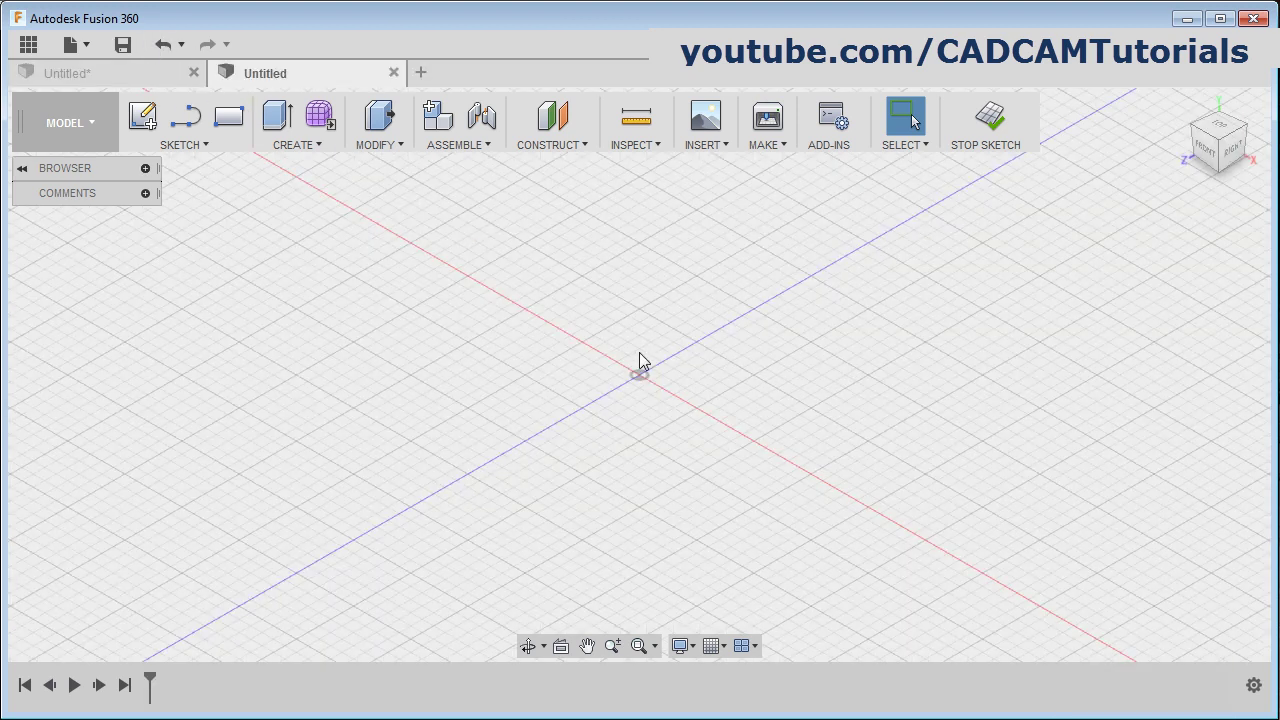
{"action": "left_click", "coordinate": [145, 122]}
{"action": "left_click", "coordinate": [646, 420]}
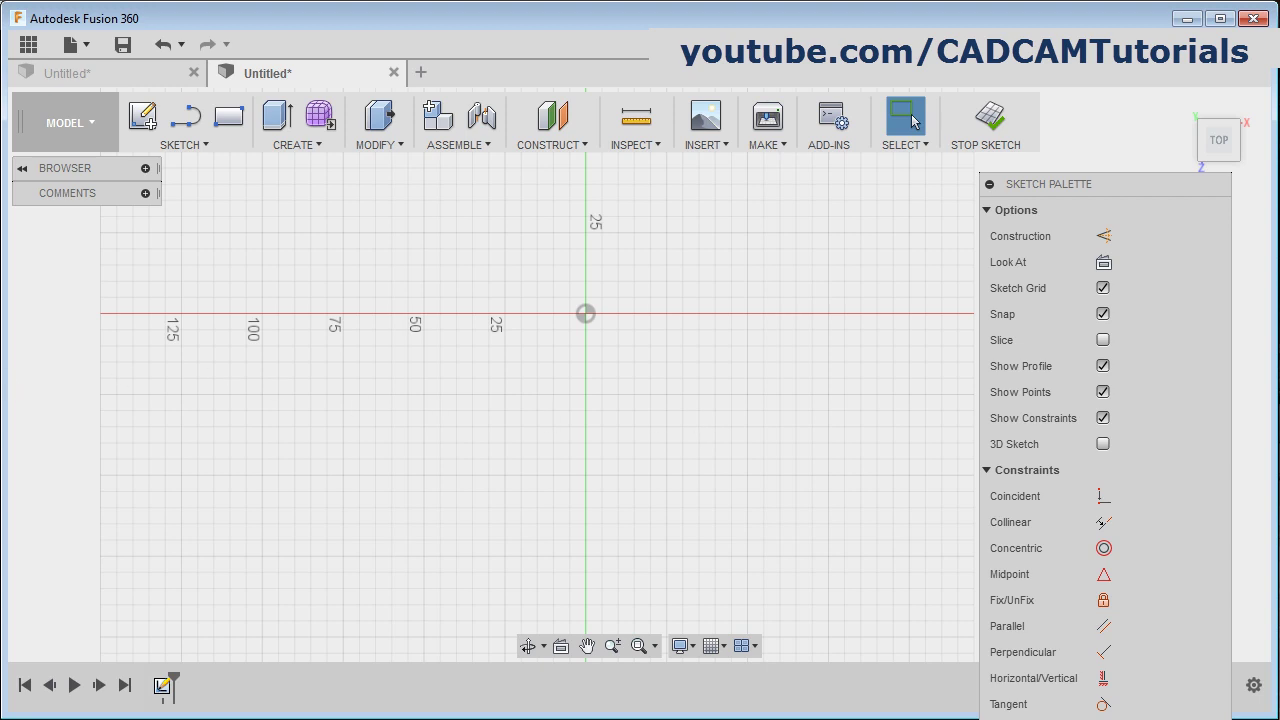
{"action": "key", "text": "alt+Tab"}
{"action": "scroll", "coordinate": [325, 388], "scroll_direction": "down", "scroll_amount": 5}
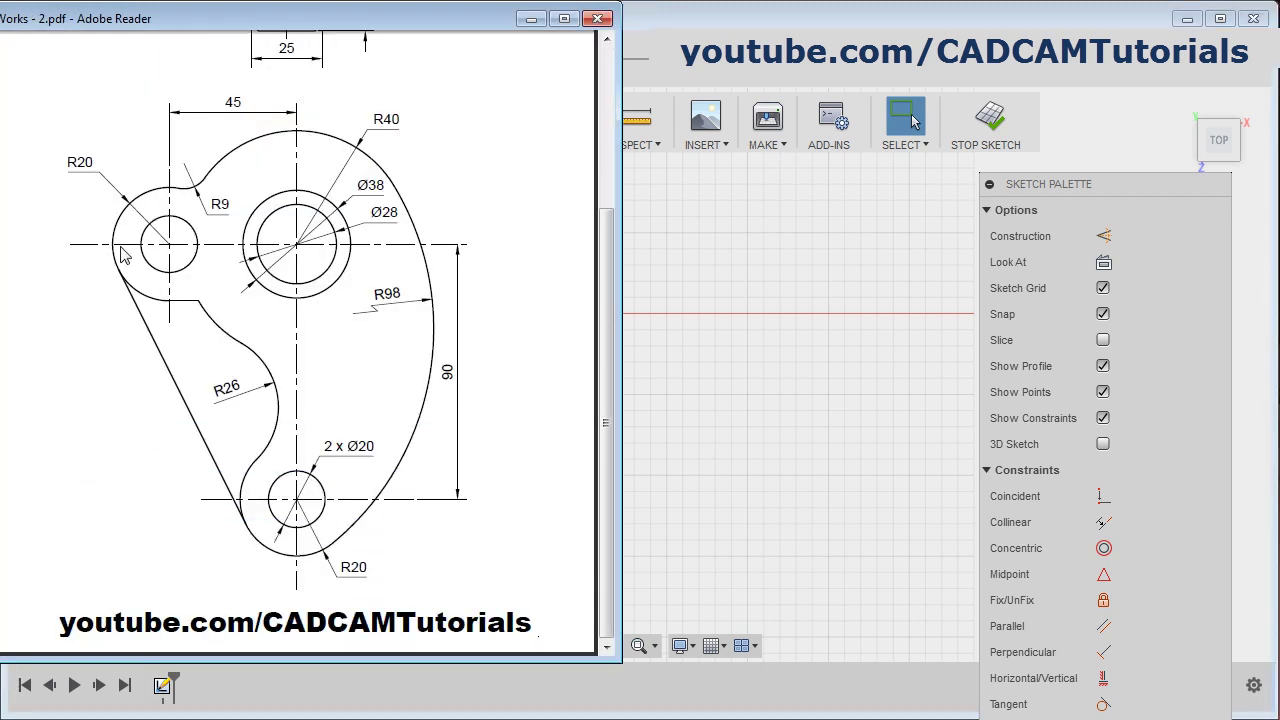
{"action": "left_click", "coordinate": [763, 267]}
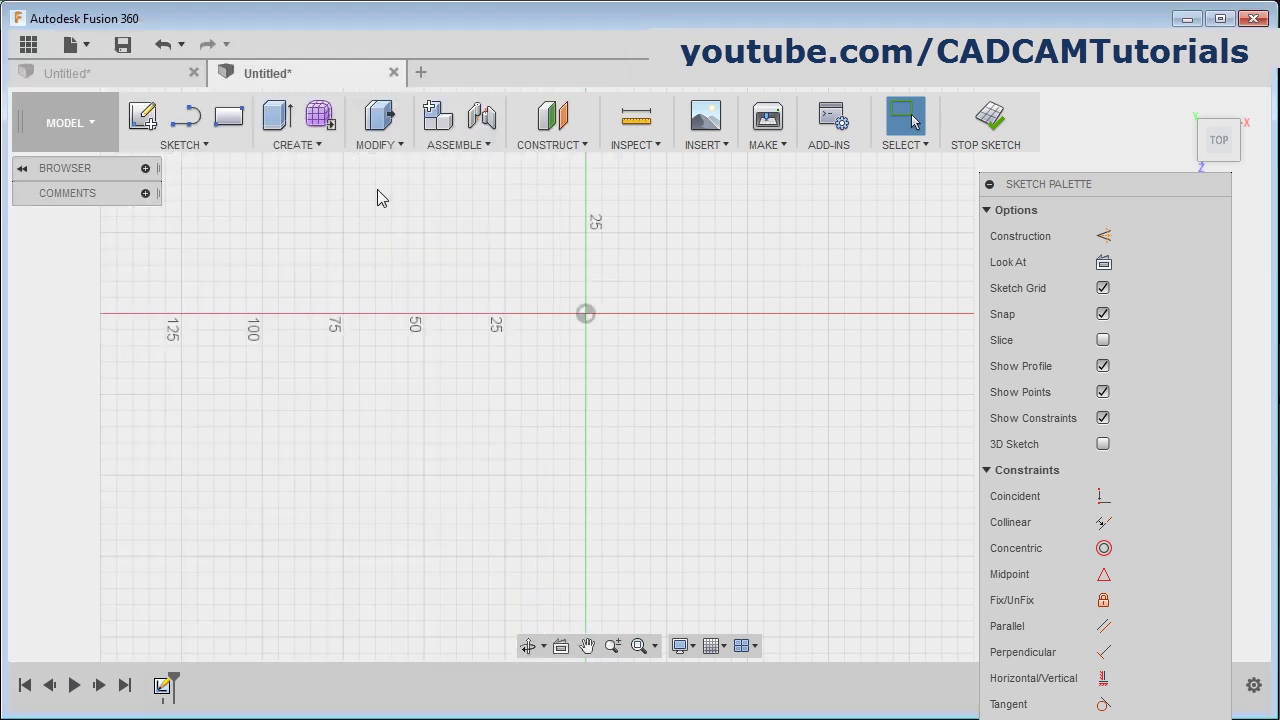
{"action": "left_click", "coordinate": [175, 126]}
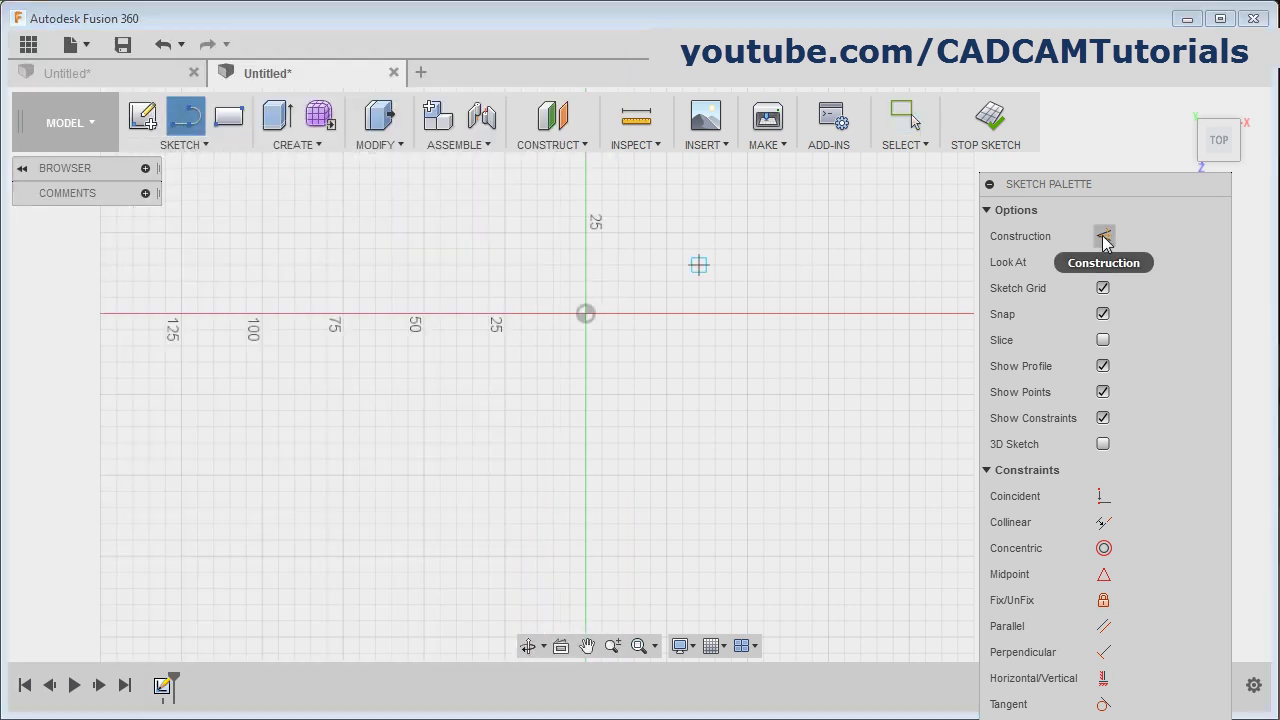
{"action": "left_click", "coordinate": [1104, 236]}
Draw vertical and horizontal construction lines crossing through the sketch origin.
{"action": "left_click", "coordinate": [585, 185]}
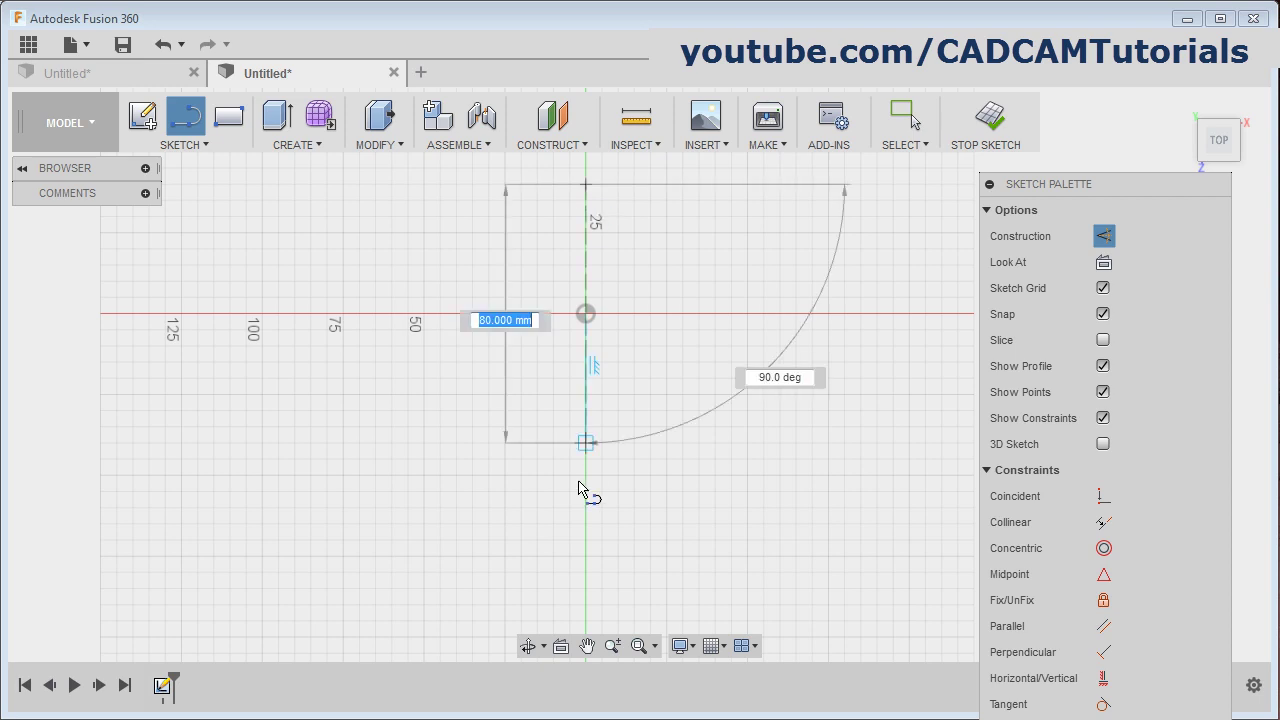
{"action": "scroll", "coordinate": [587, 585], "scroll_direction": "up", "scroll_amount": 3}
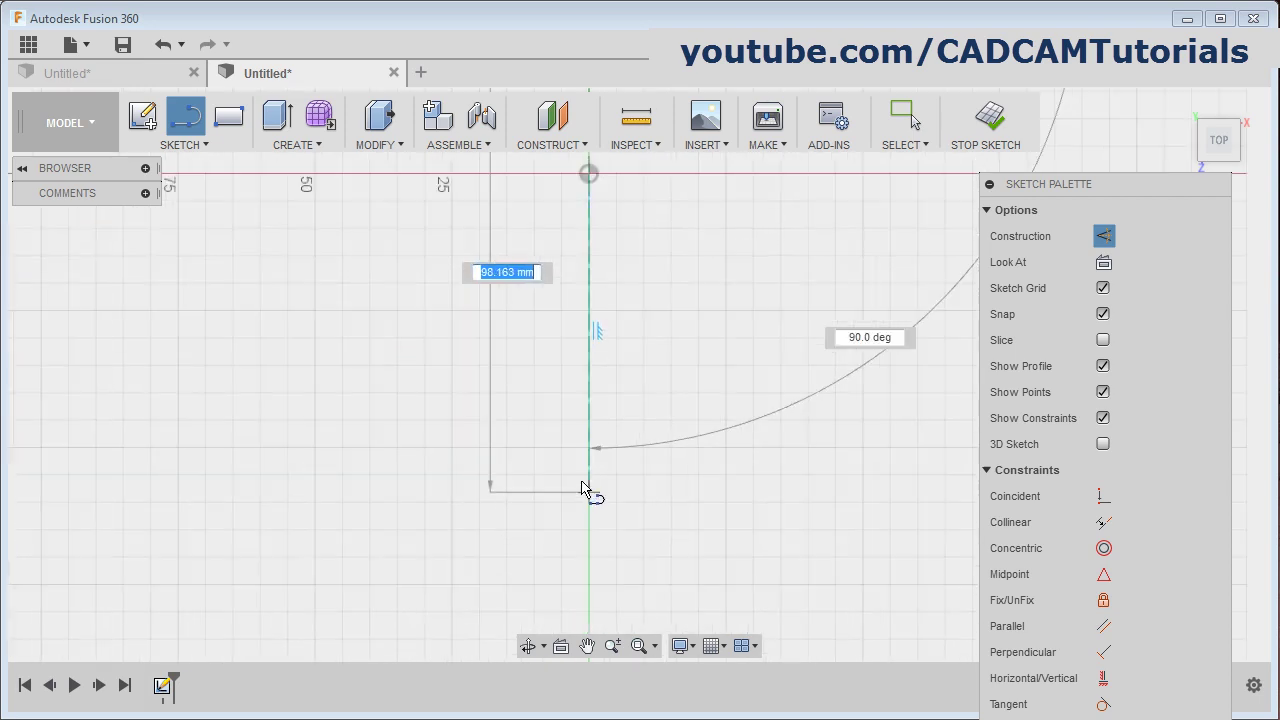
{"action": "scroll", "coordinate": [587, 480], "scroll_direction": "down", "scroll_amount": 3}
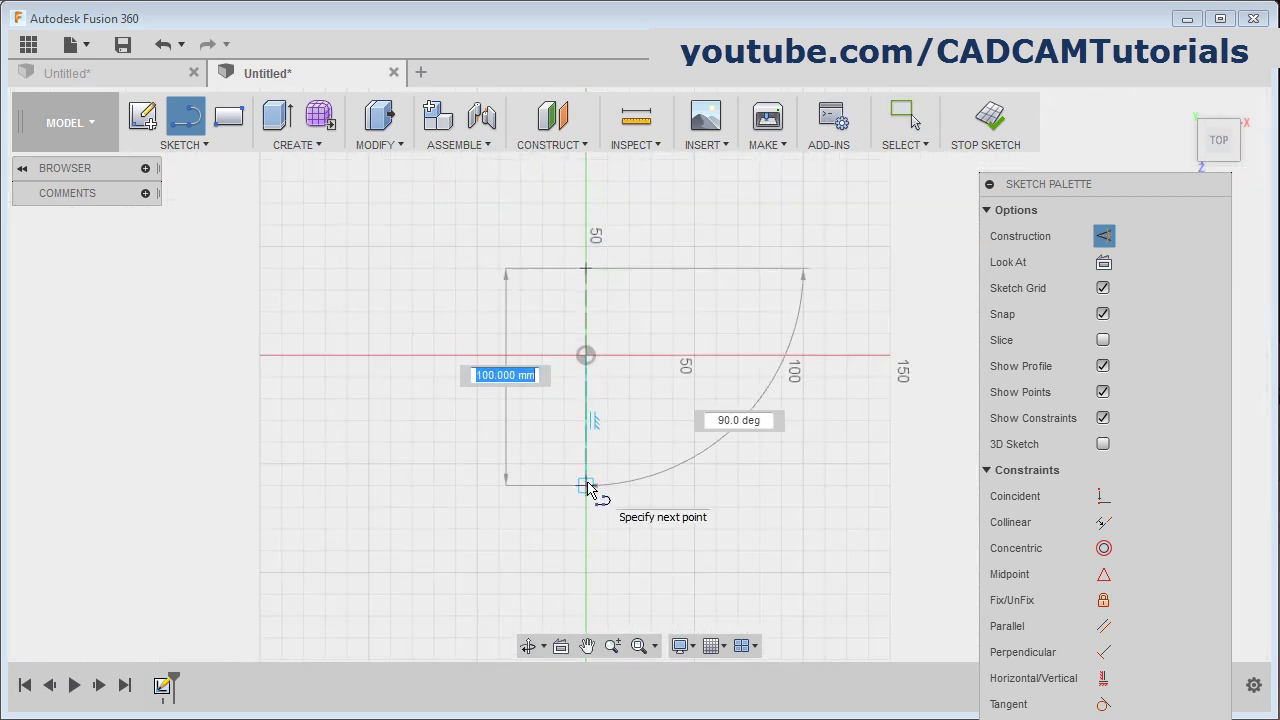
{"action": "left_click", "coordinate": [586, 594]}
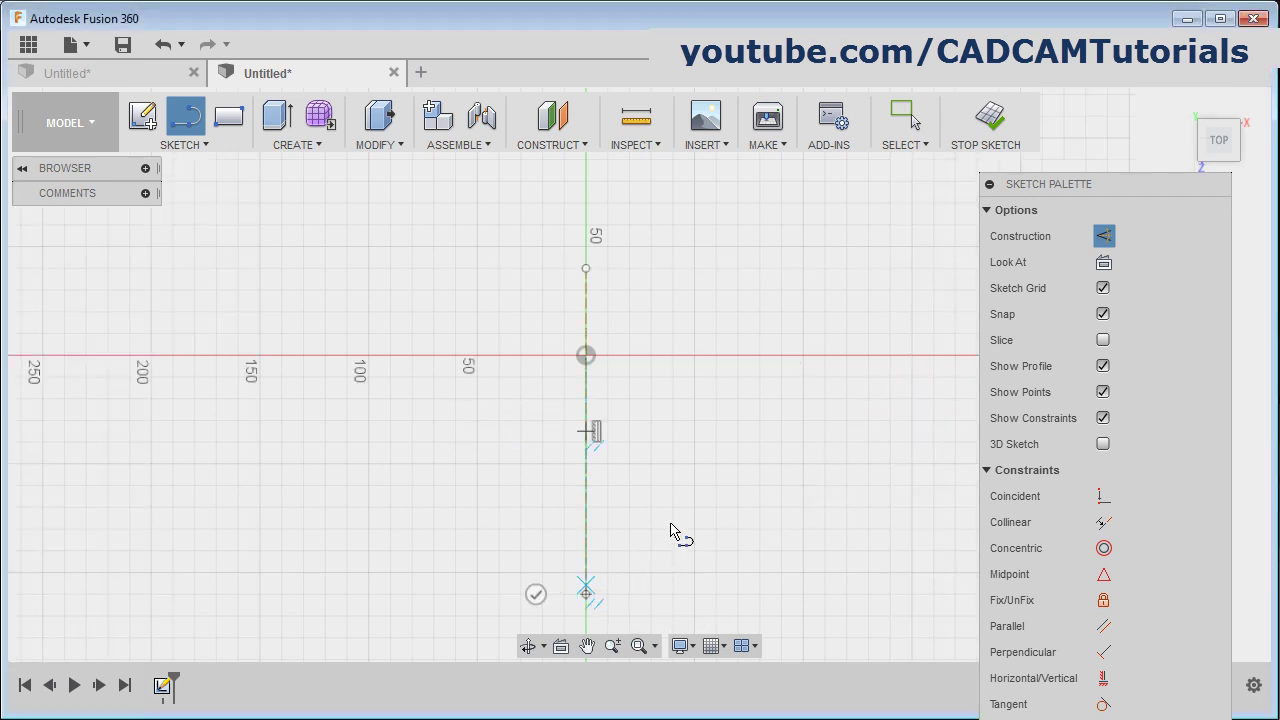
{"action": "left_click", "coordinate": [536, 597]}
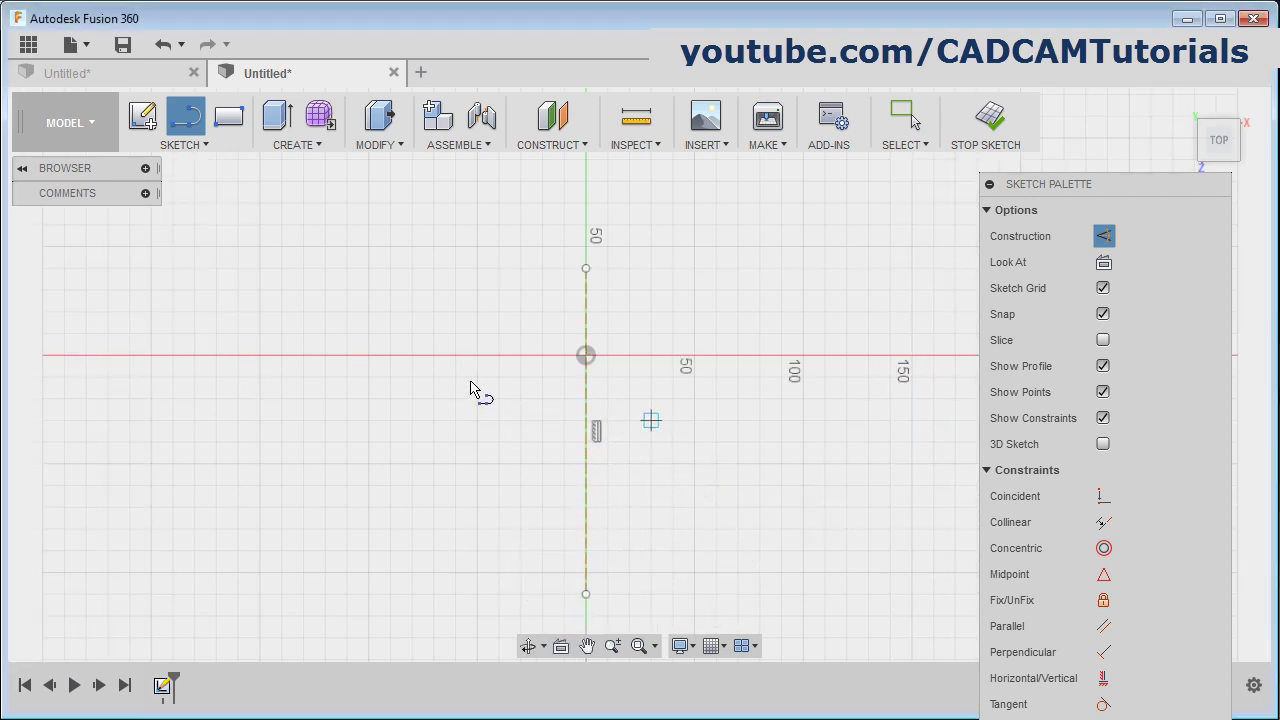
{"action": "left_click", "coordinate": [338, 356]}
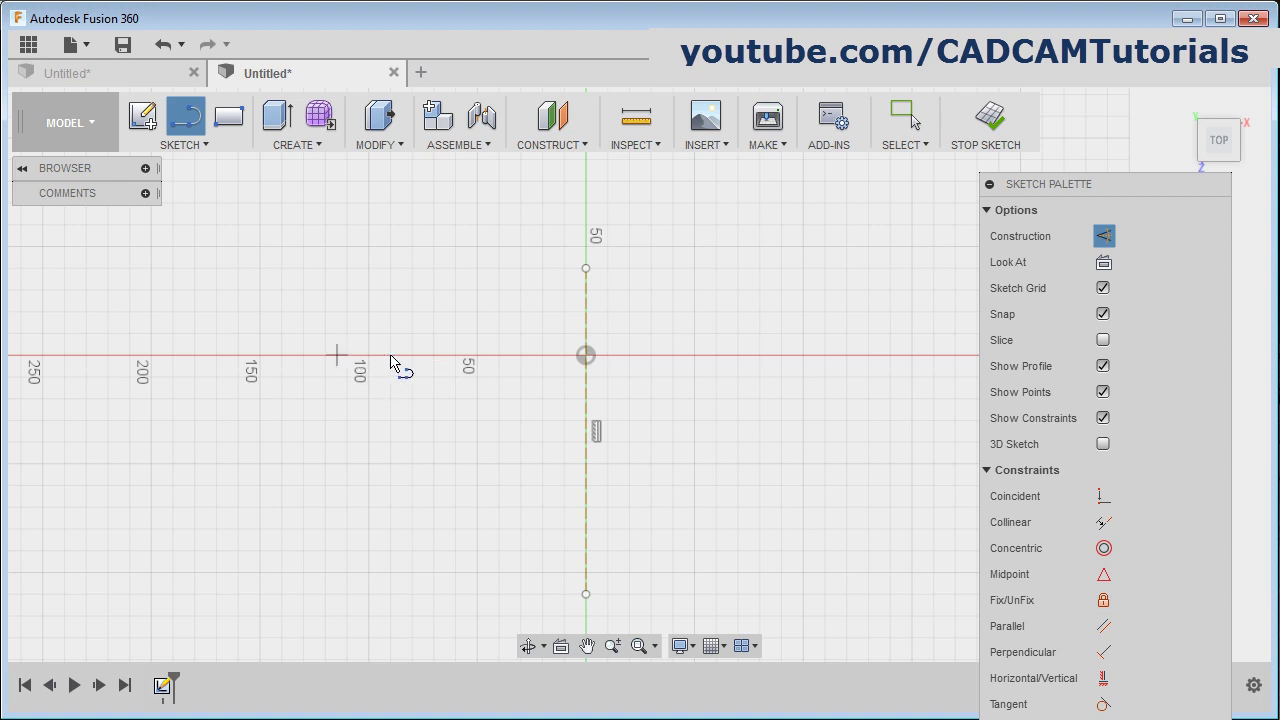
{"action": "left_click", "coordinate": [750, 358]}
{"action": "left_click", "coordinate": [749, 408]}
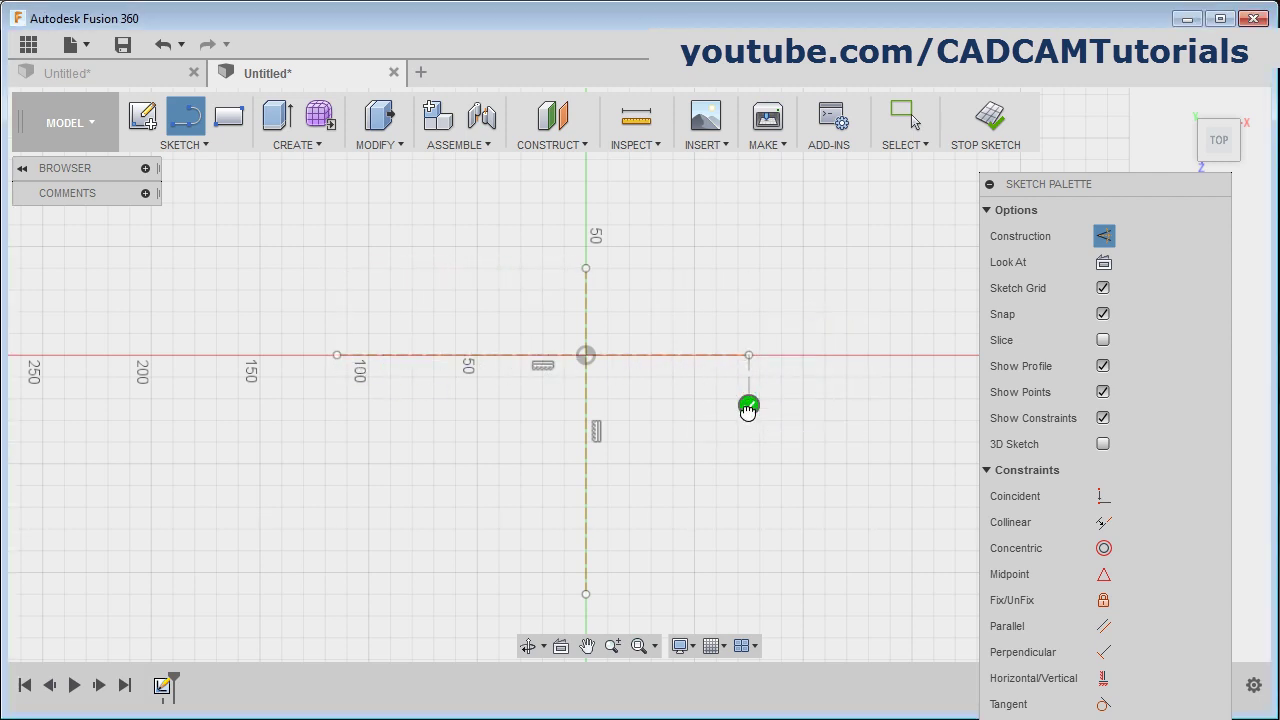
Add a short vertical construction line left of the origin and a horizontal one below.
{"action": "left_click", "coordinate": [434, 269]}
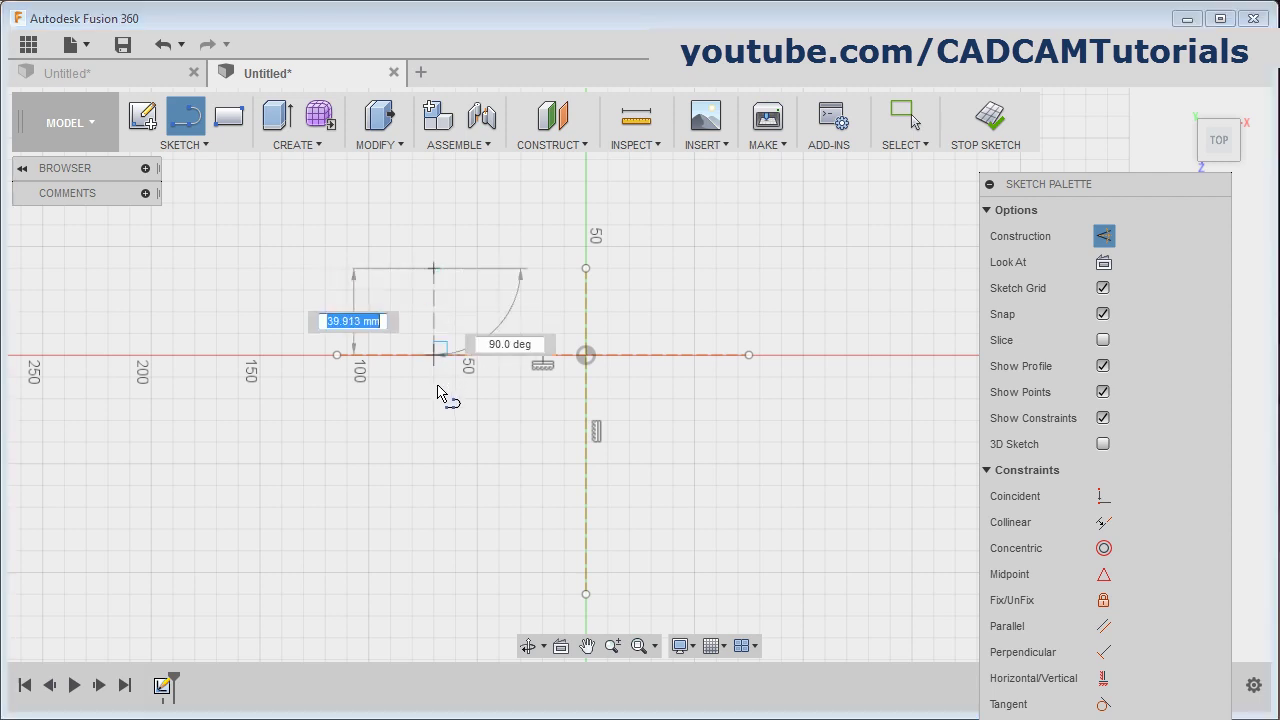
{"action": "left_click", "coordinate": [434, 420]}
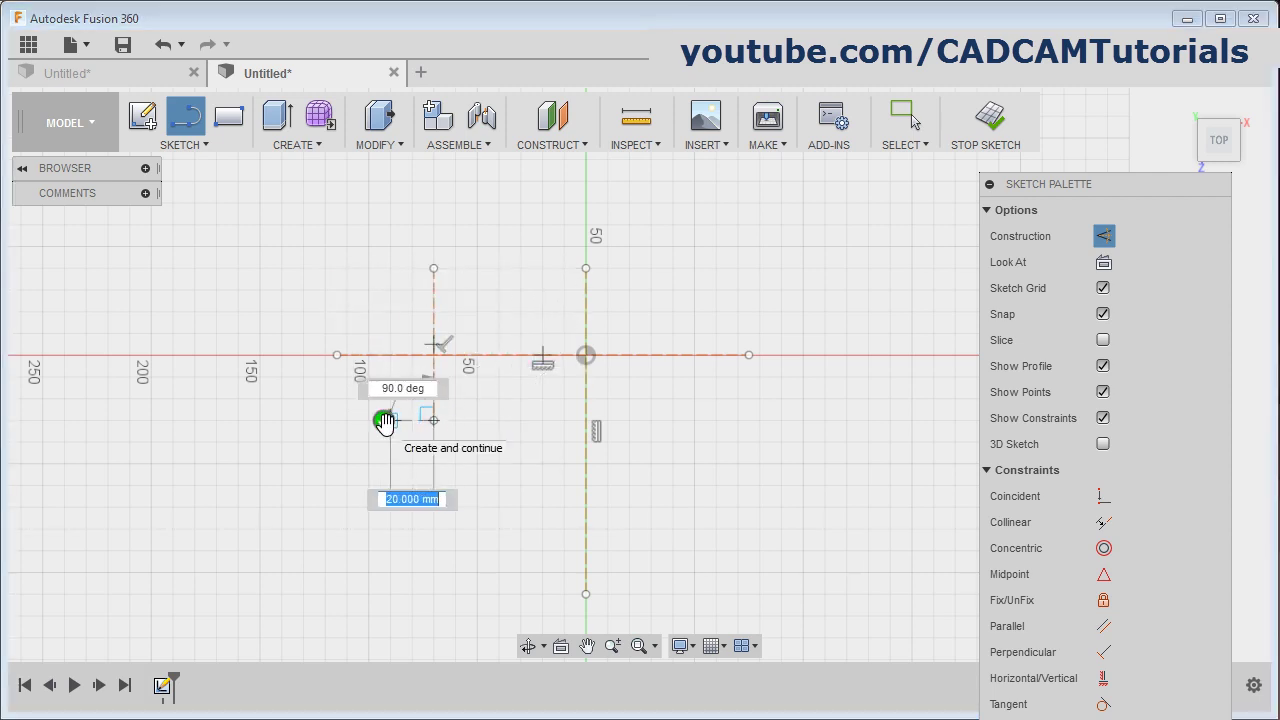
{"action": "left_click", "coordinate": [385, 421]}
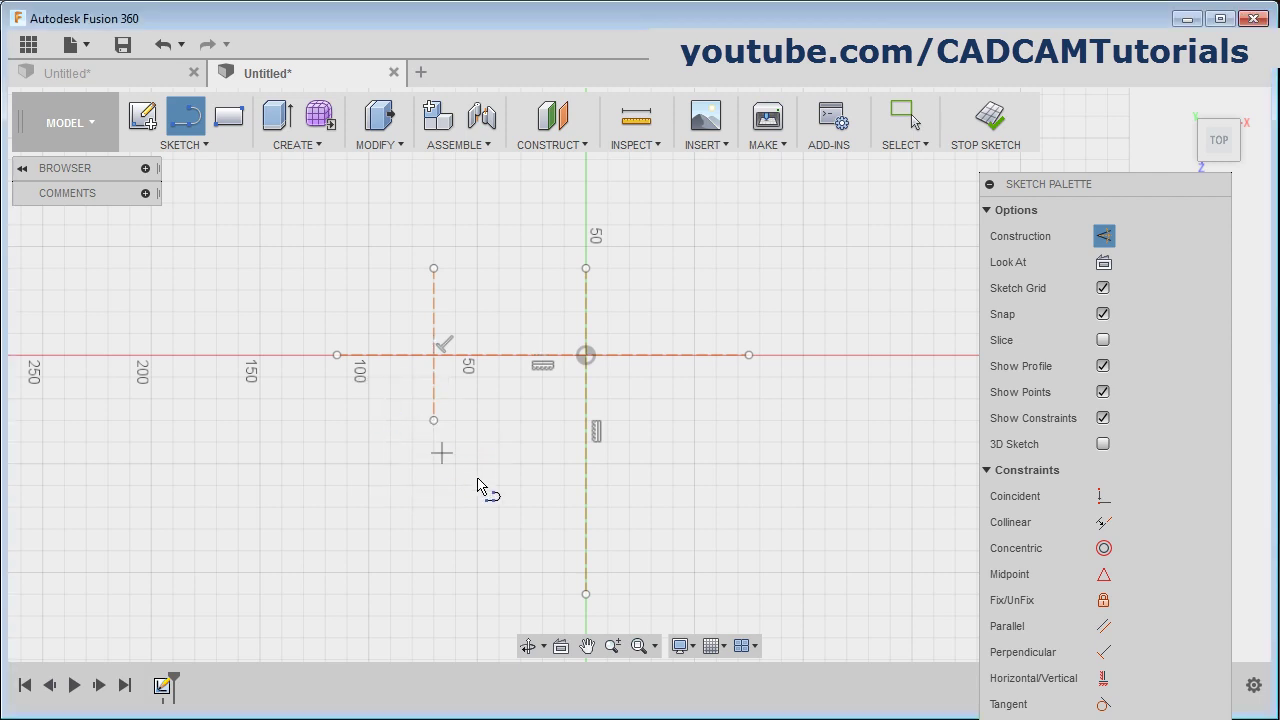
{"action": "left_click", "coordinate": [520, 528]}
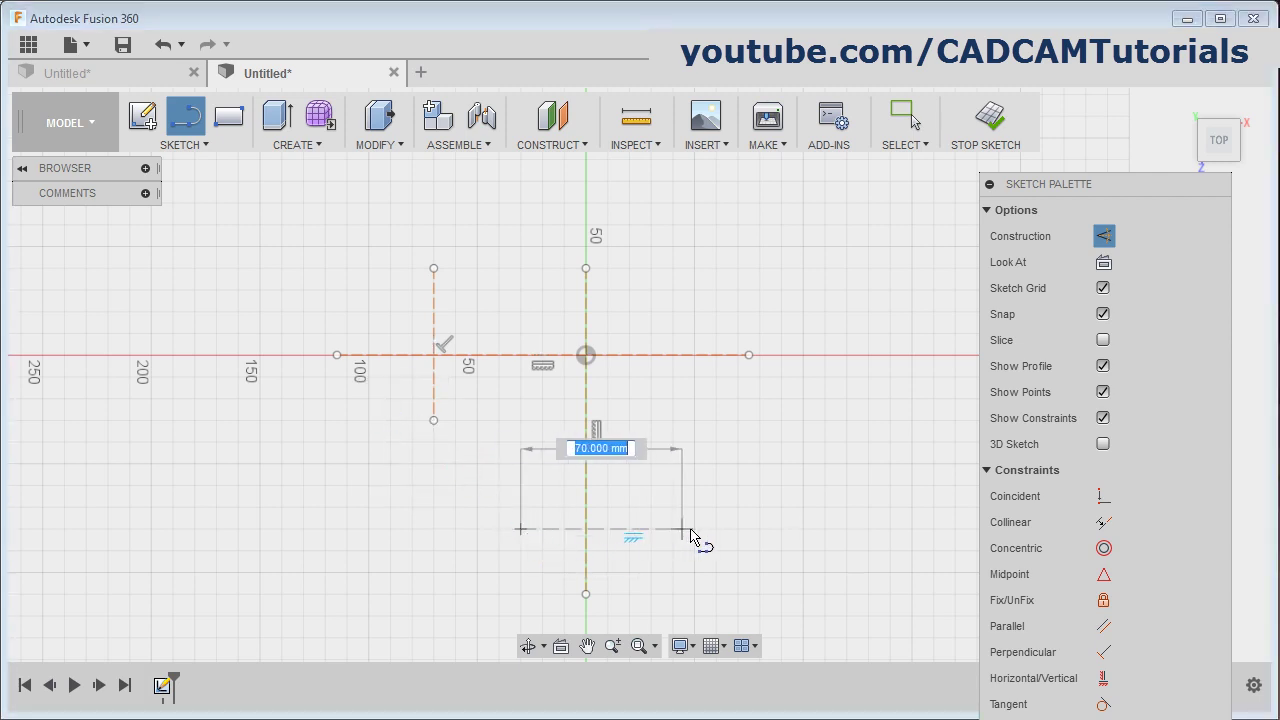
{"action": "left_click_drag", "start_coordinate": [694, 528], "coordinate": [695, 583]}
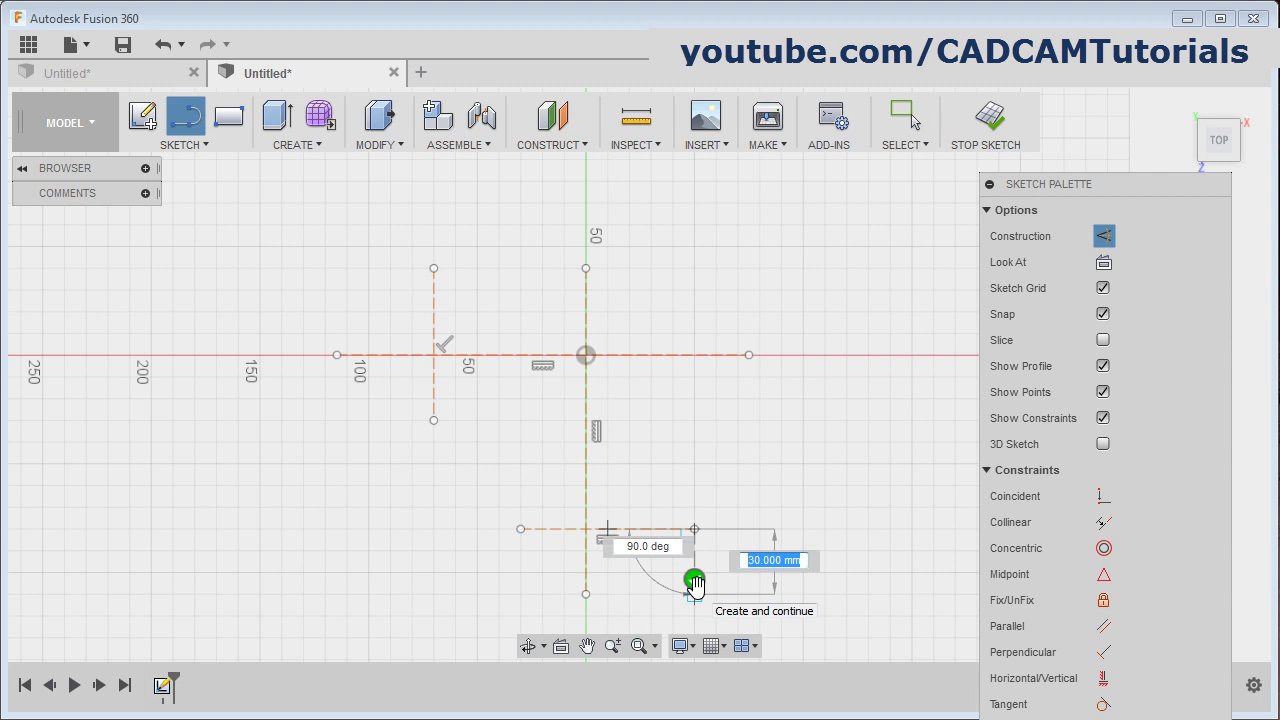
{"action": "left_click", "coordinate": [695, 583]}
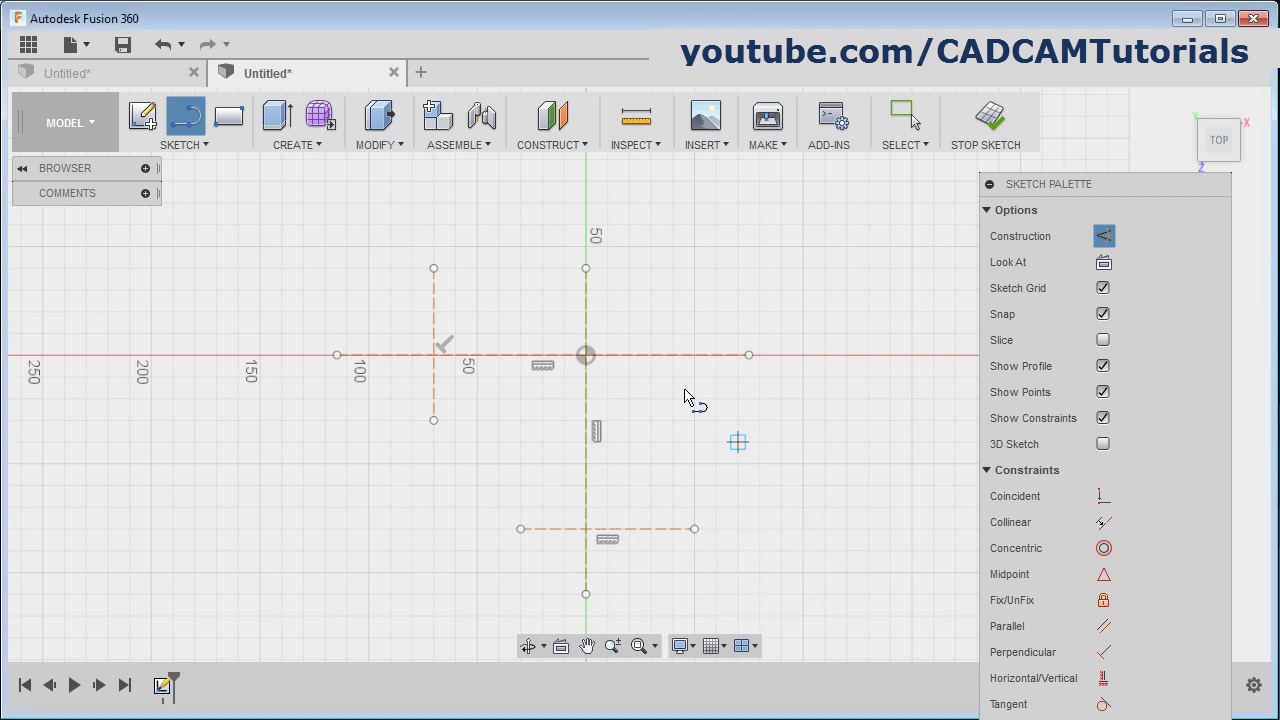
Dimension the lower horizontal line 90 mm below the horizontal axis line.
{"action": "key", "text": "Escape"}
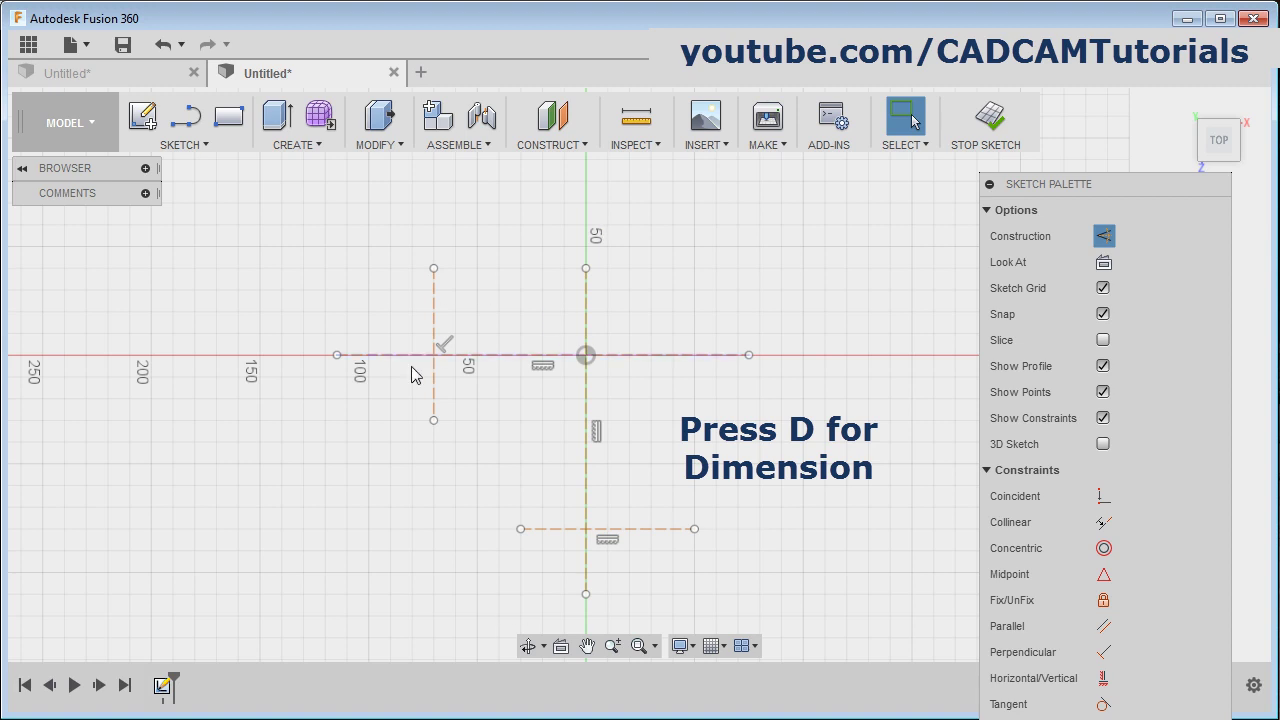
{"action": "key", "text": "d"}
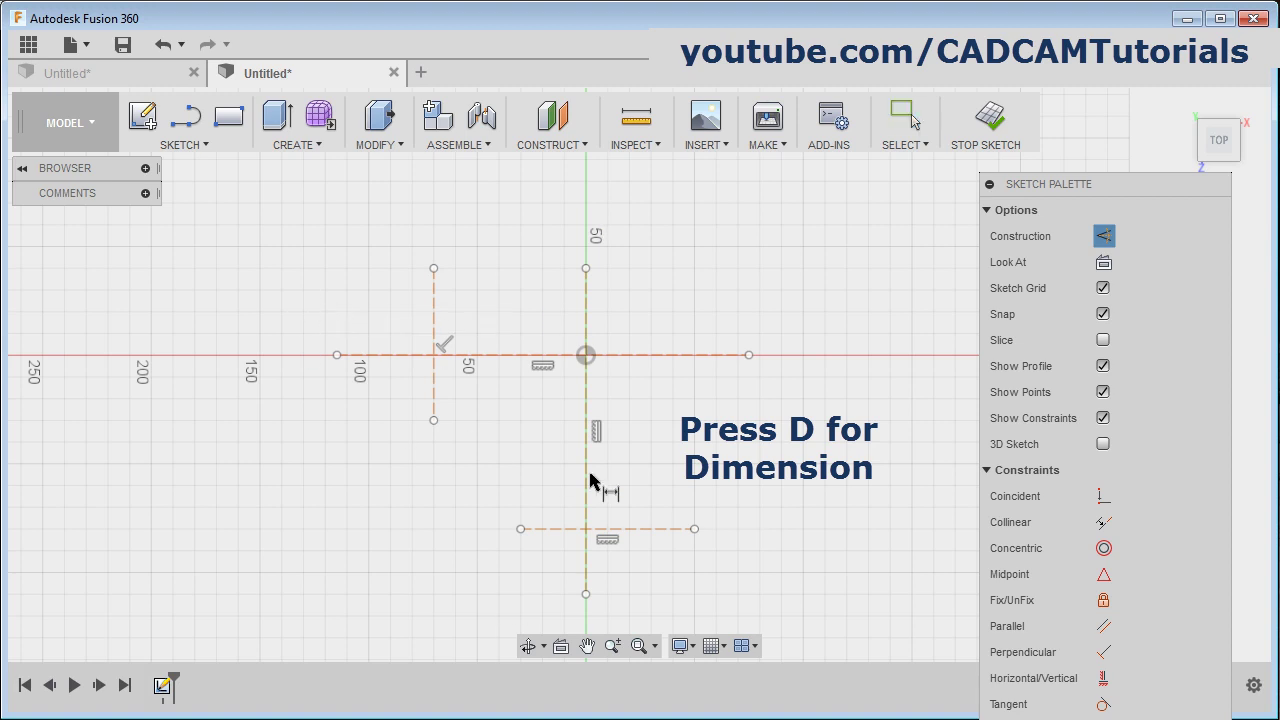
{"action": "left_click", "coordinate": [672, 530]}
{"action": "left_click", "coordinate": [683, 358]}
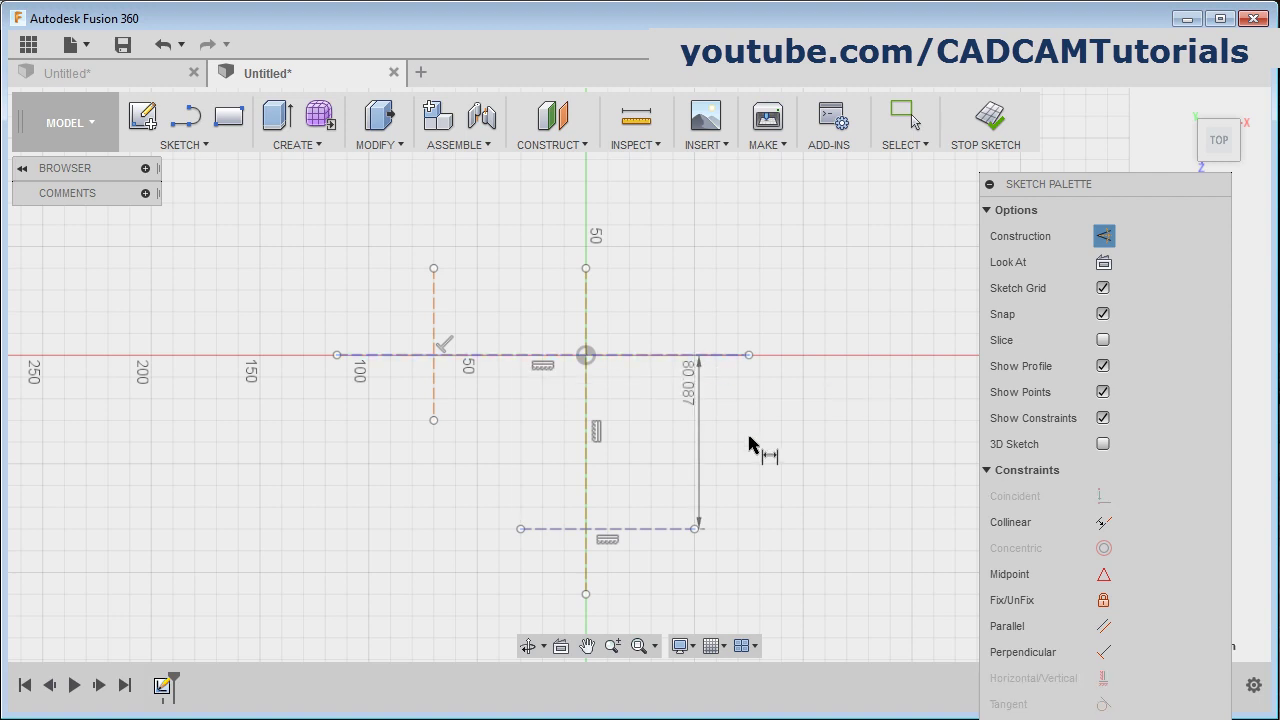
{"action": "left_click", "coordinate": [786, 451]}
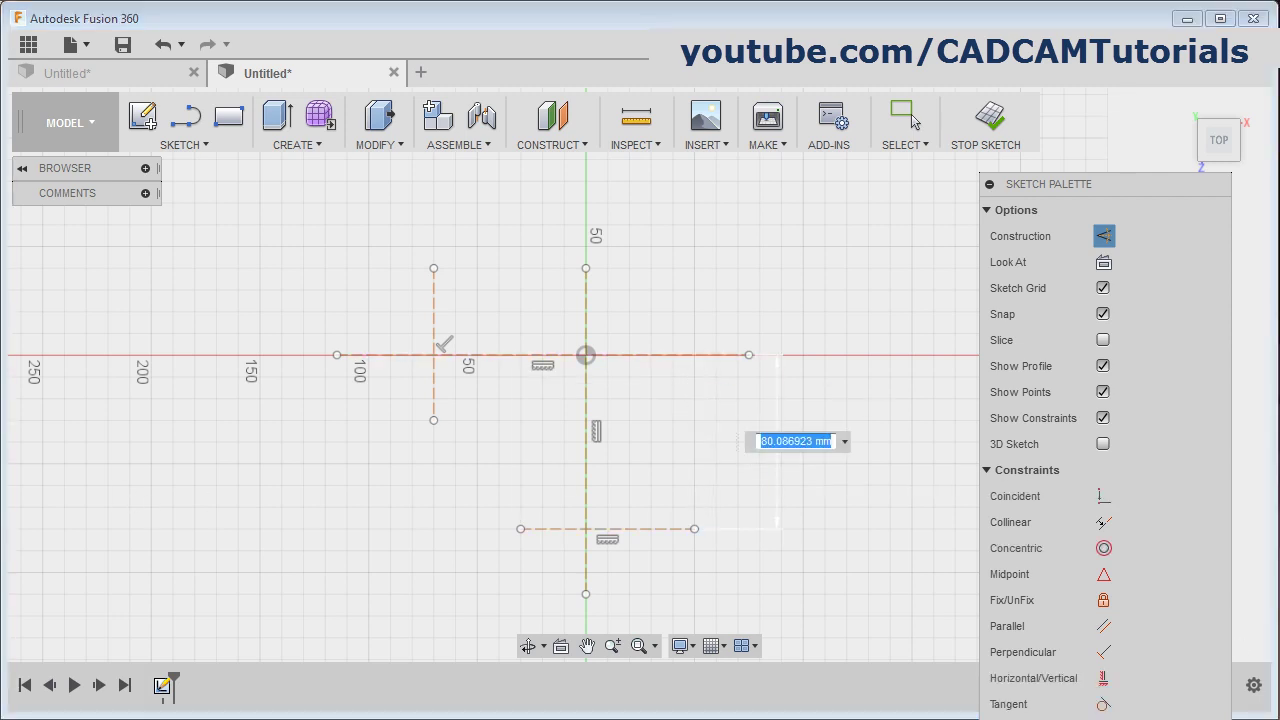
{"action": "key", "text": "alt+Tab"}
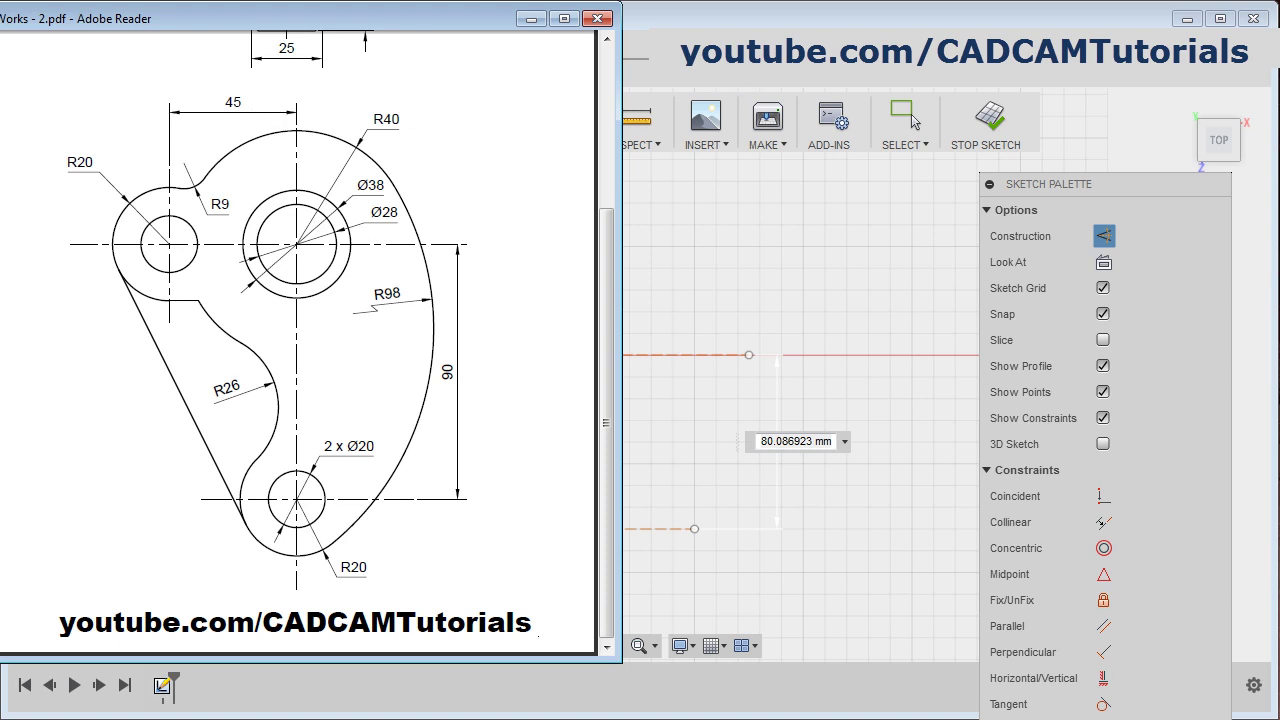
{"action": "key", "text": "alt+Tab"}
{"action": "triple_click", "coordinate": [811, 446]}
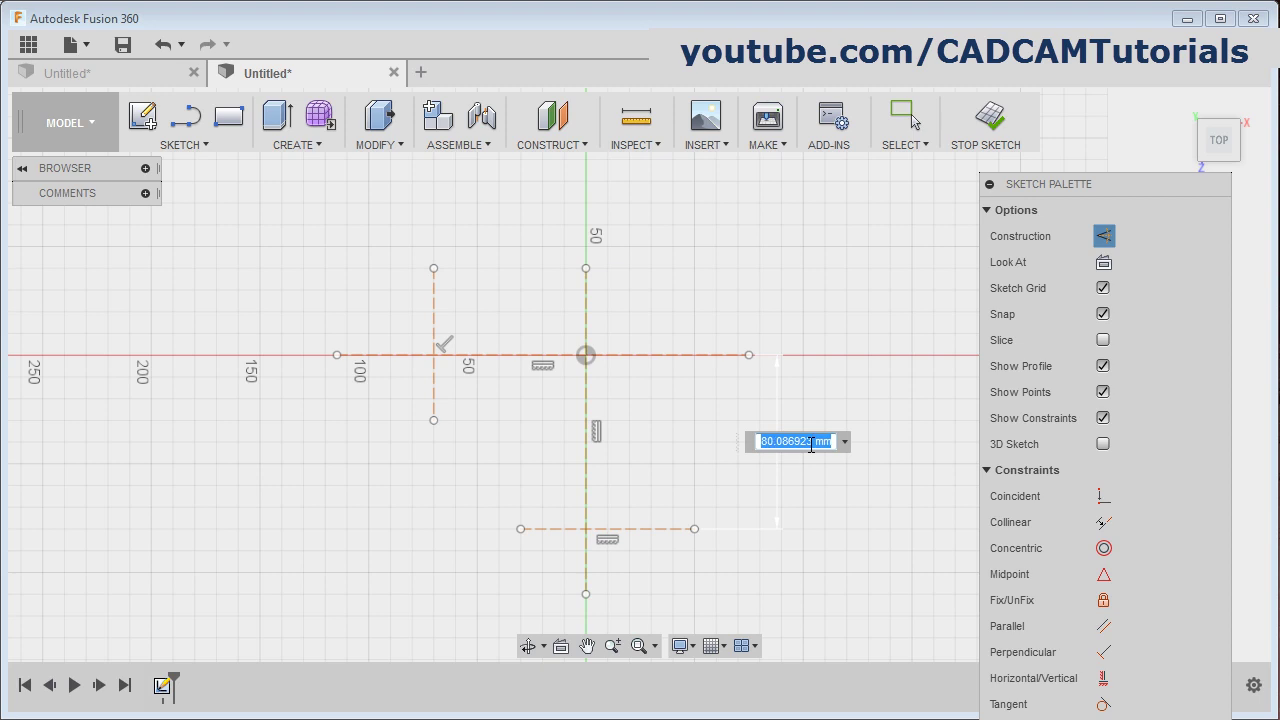
{"action": "type", "text": "90"}
{"action": "key", "text": "Return"}
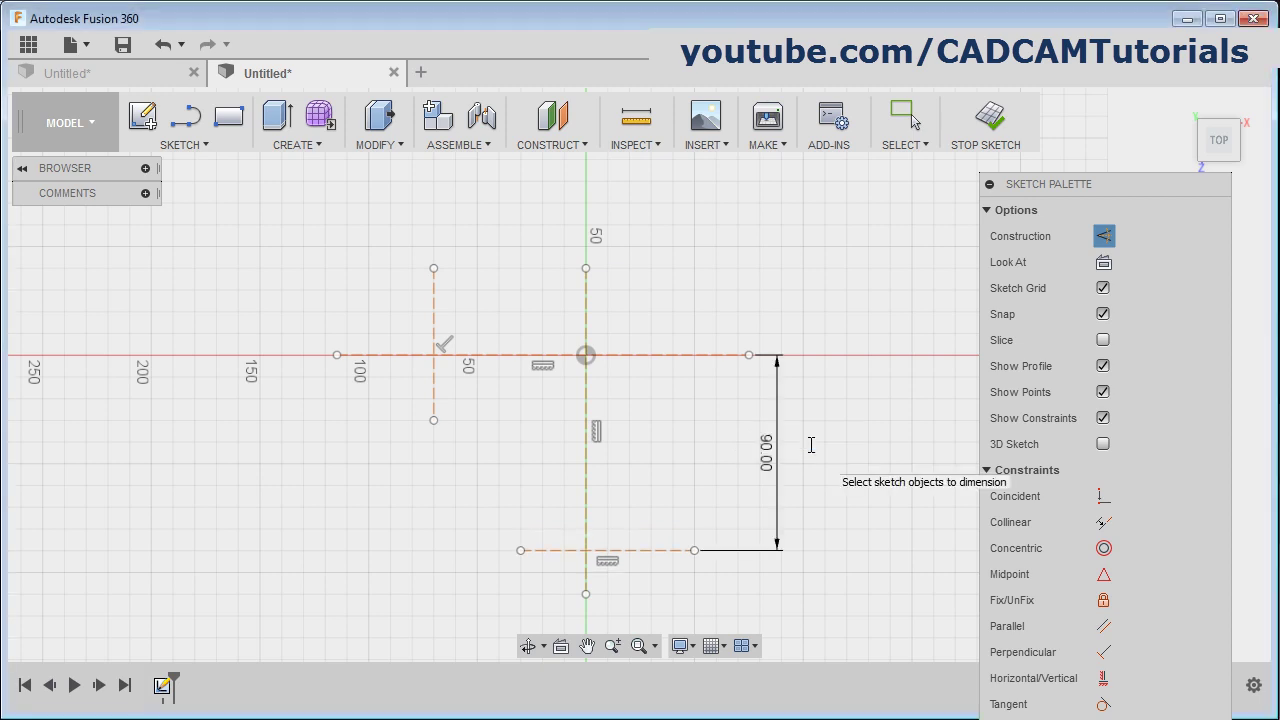
Dimension the short left vertical line 45 mm from the vertical centre line.
{"action": "left_click", "coordinate": [434, 318]}
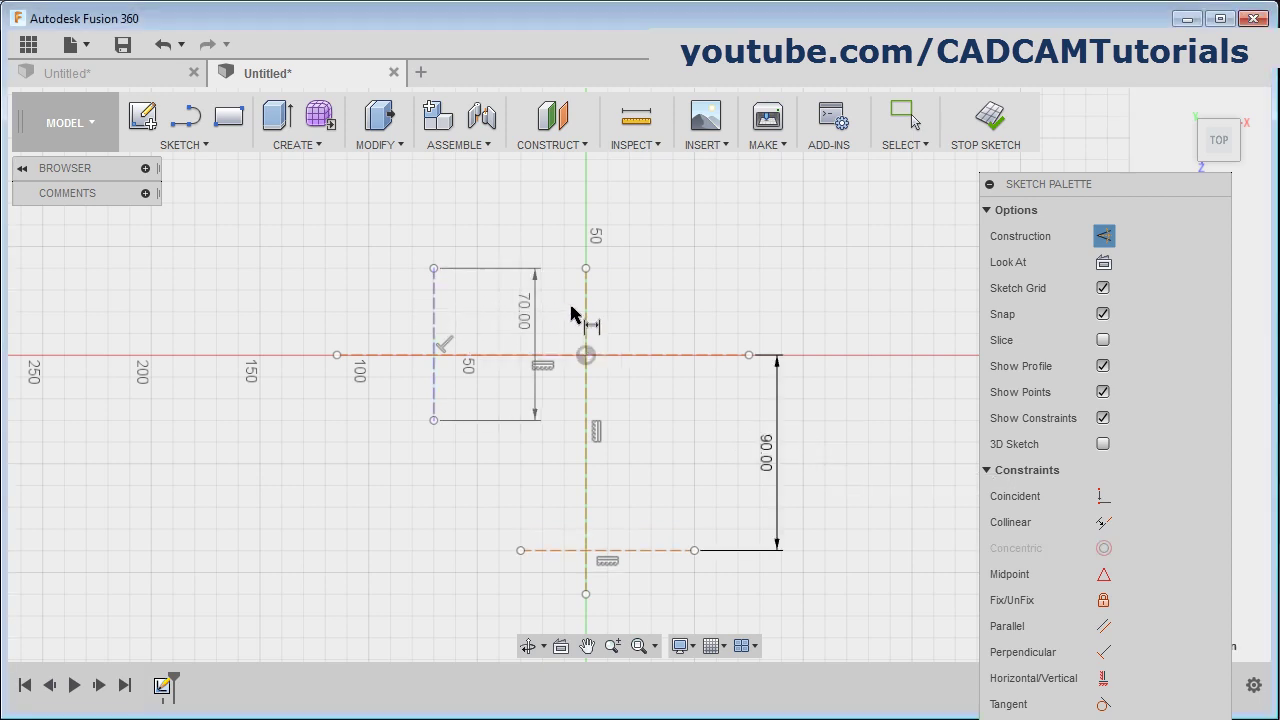
{"action": "left_click", "coordinate": [588, 314]}
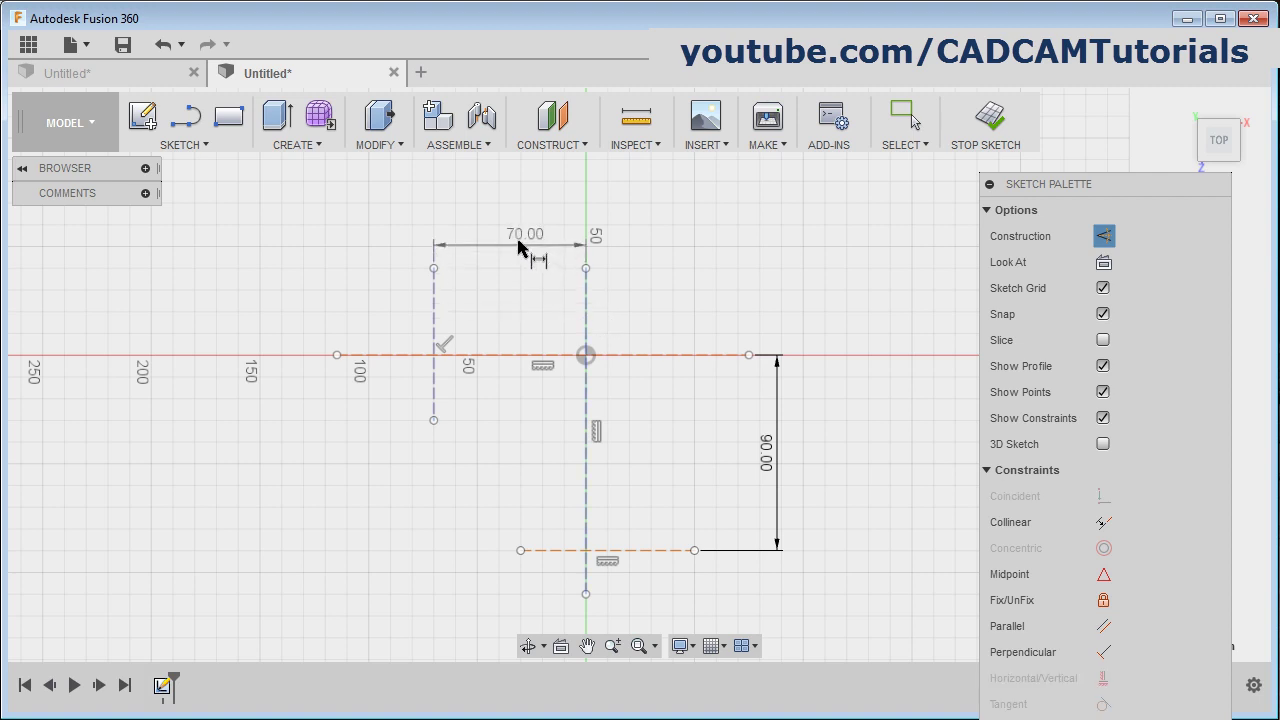
{"action": "left_click", "coordinate": [535, 252]}
{"action": "type", "text": "45"}
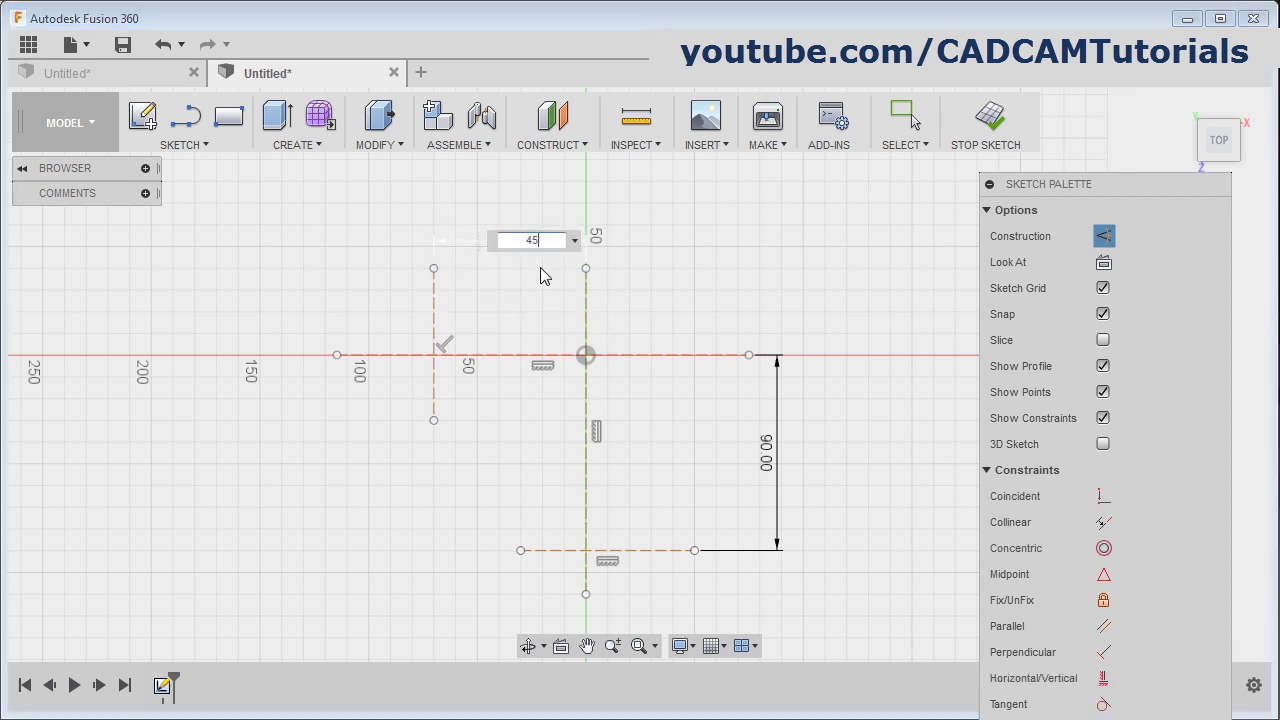
{"action": "key", "text": "Return"}
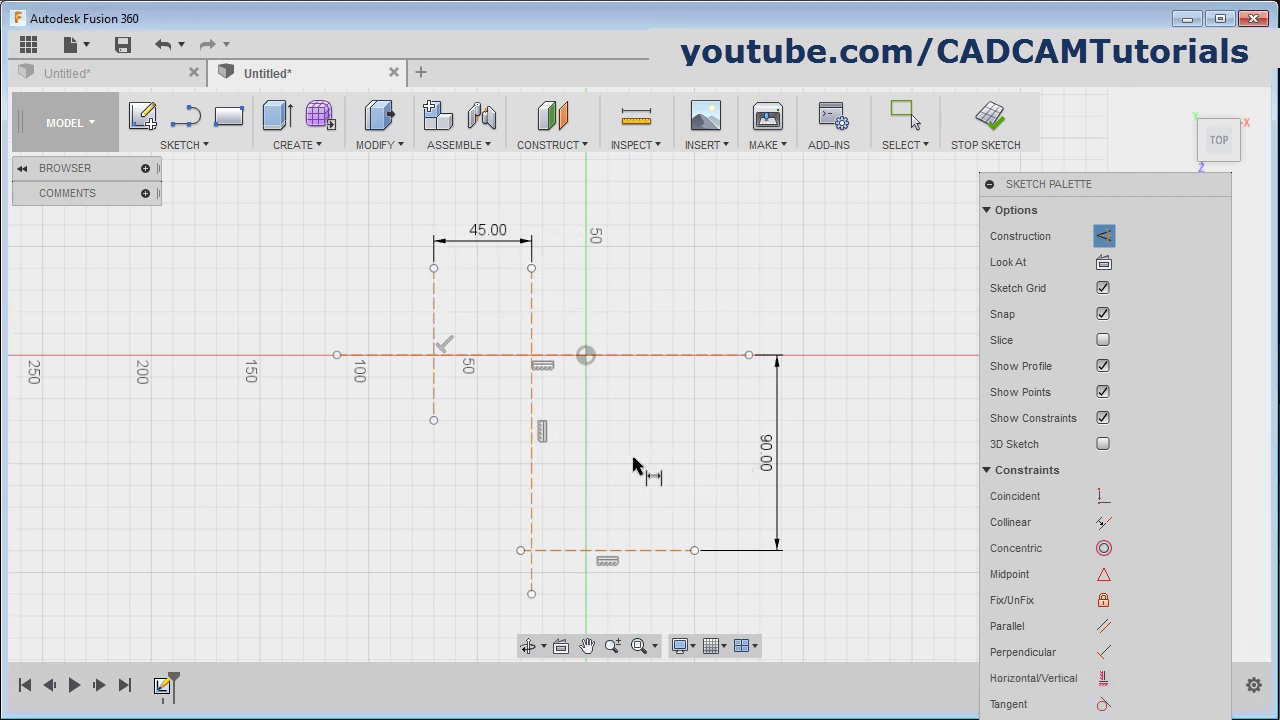
{"action": "key", "text": "Escape"}
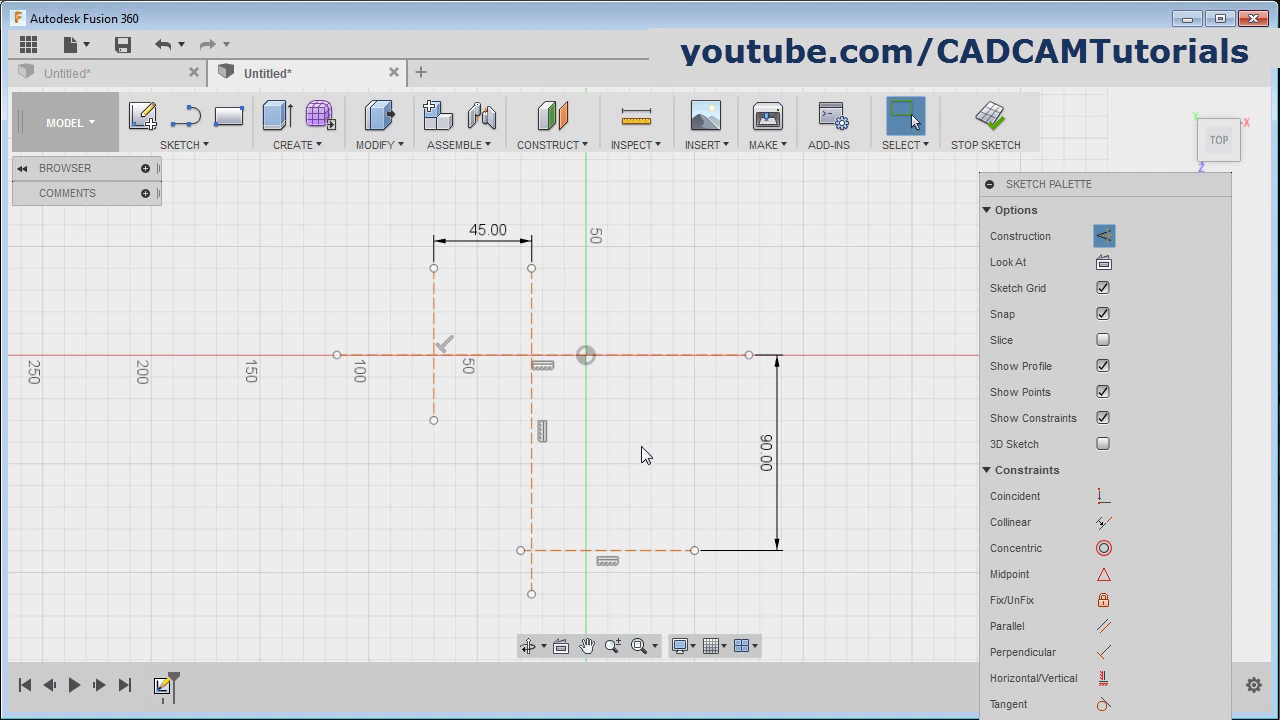
Constrain the long vertical construction line coincident with the sketch origin, then check the reference drawing.
{"action": "left_click", "coordinate": [533, 411]}
{"action": "left_click", "coordinate": [531, 408]}
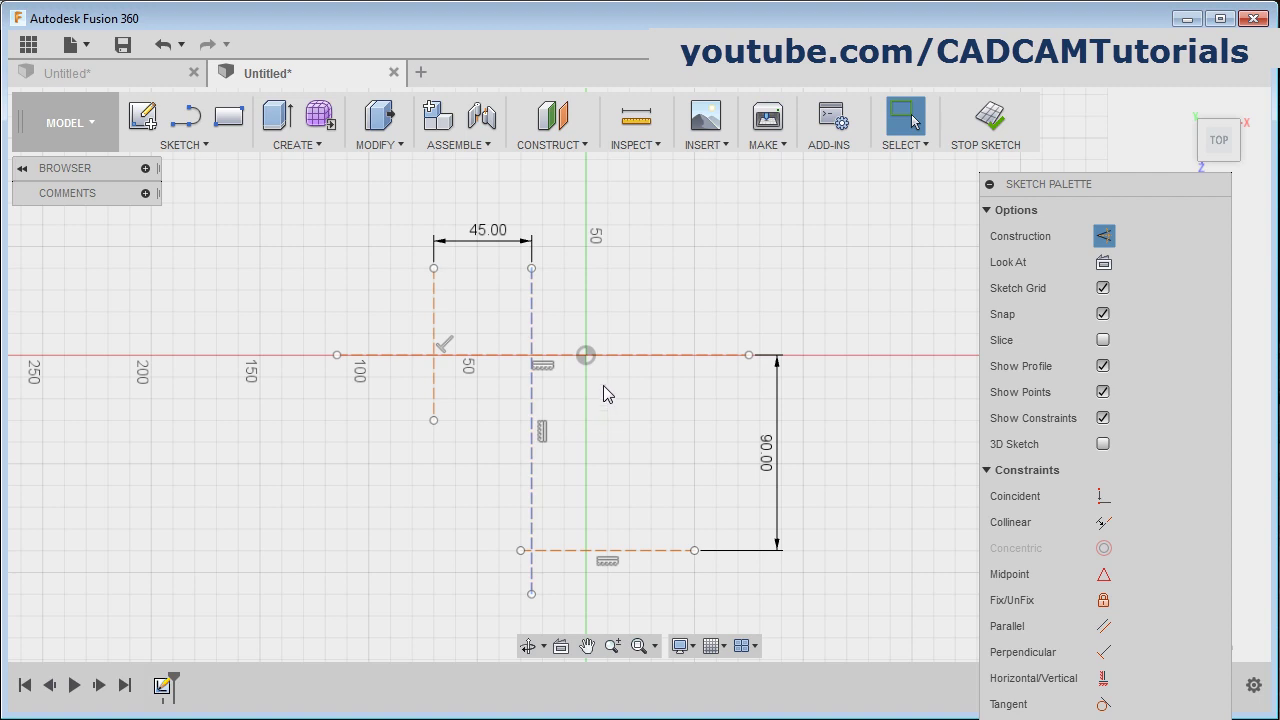
{"action": "left_click", "coordinate": [586, 356]}
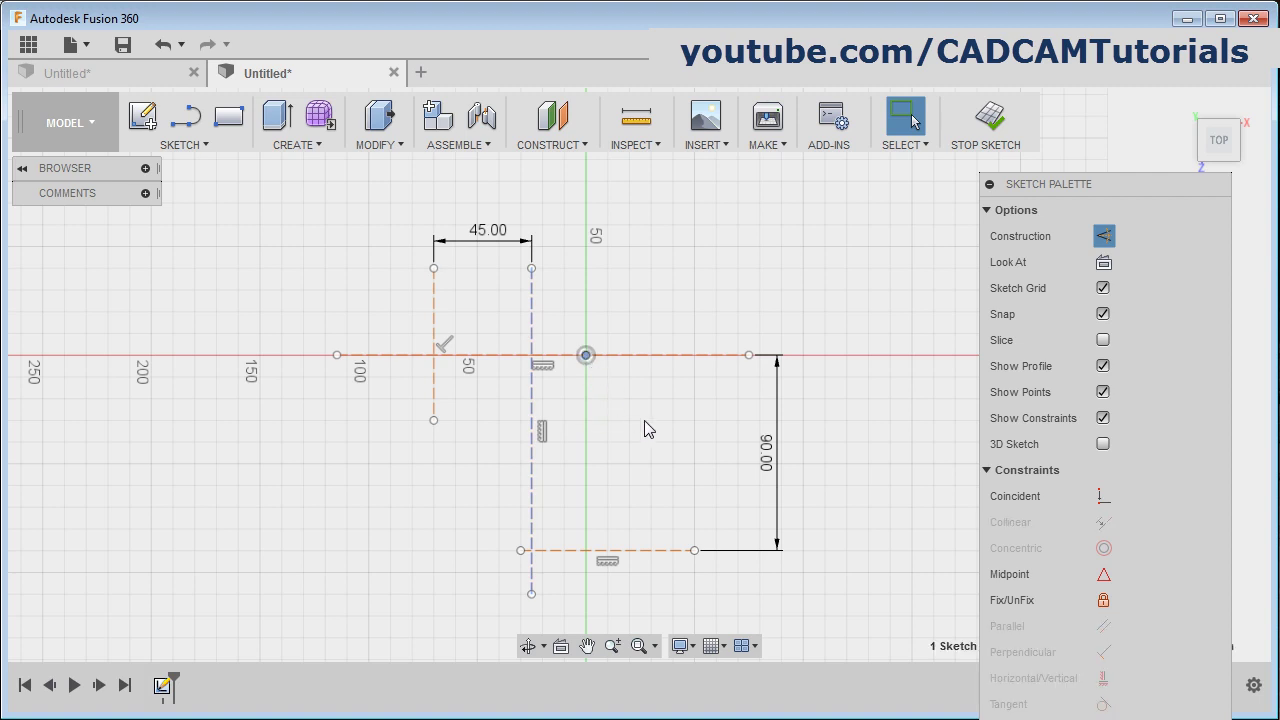
{"action": "left_click", "coordinate": [1103, 496]}
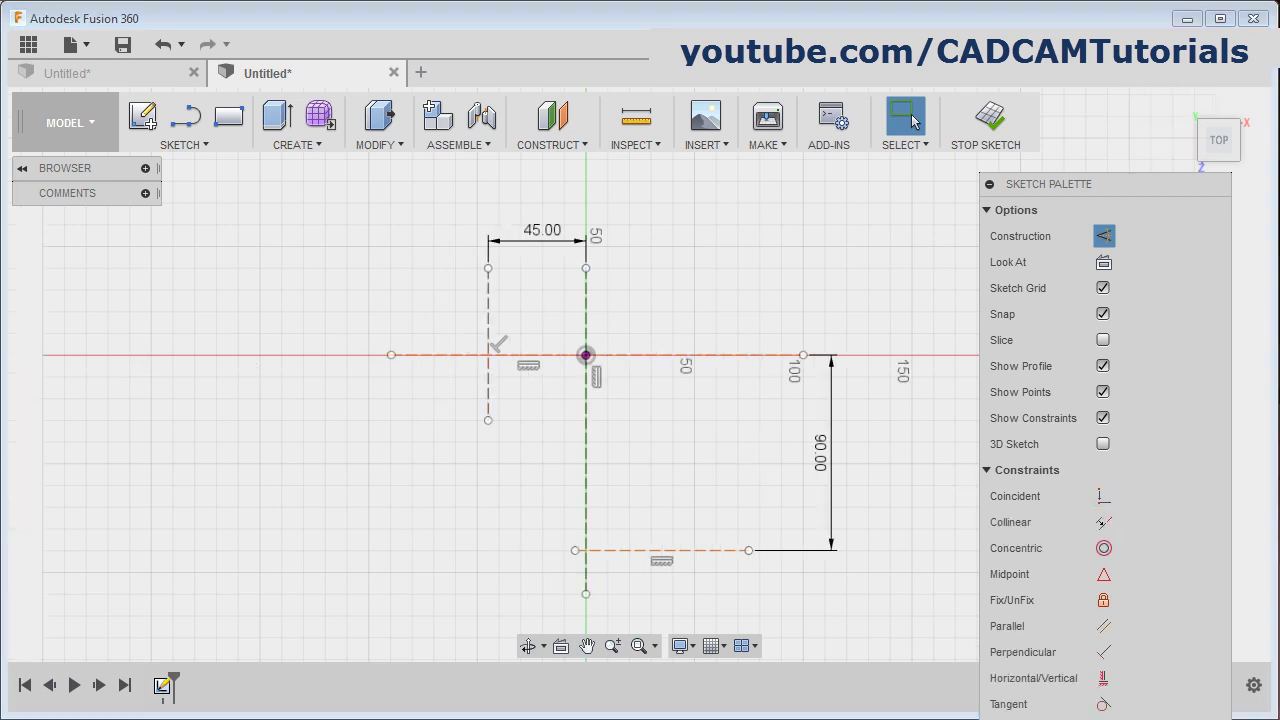
{"action": "key", "text": "alt+Tab"}
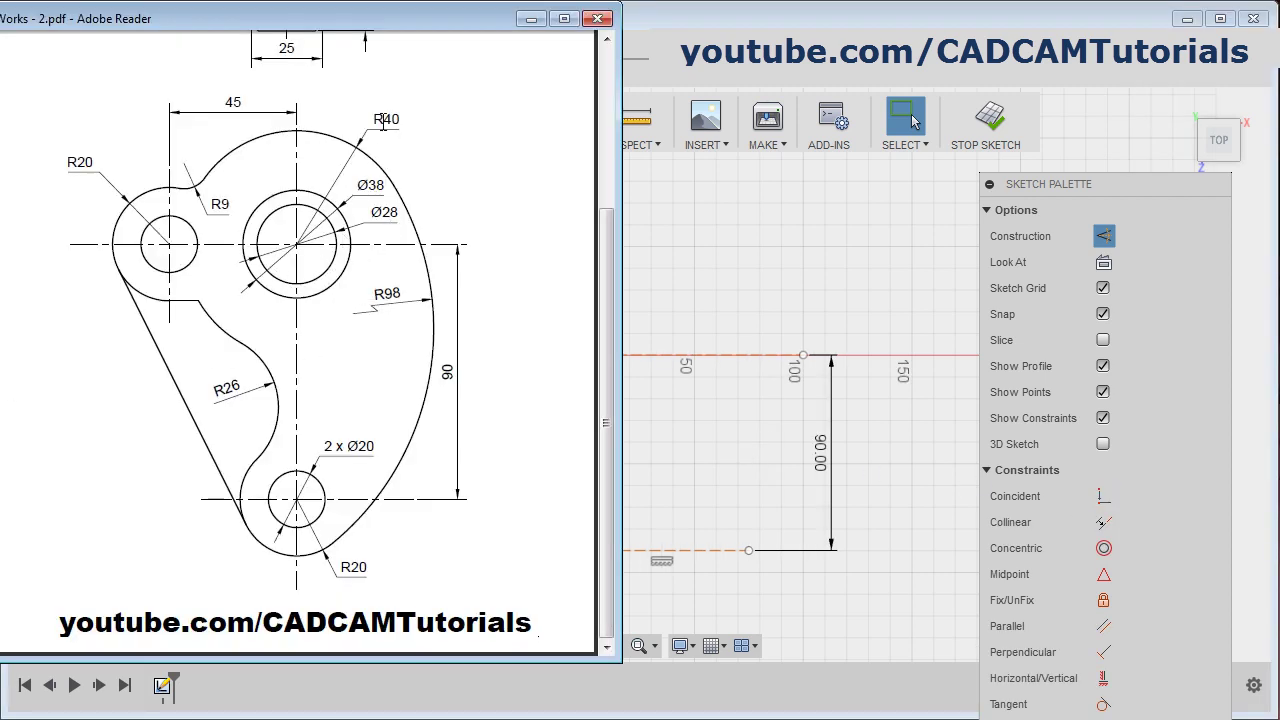
{"action": "left_click", "coordinate": [679, 271]}
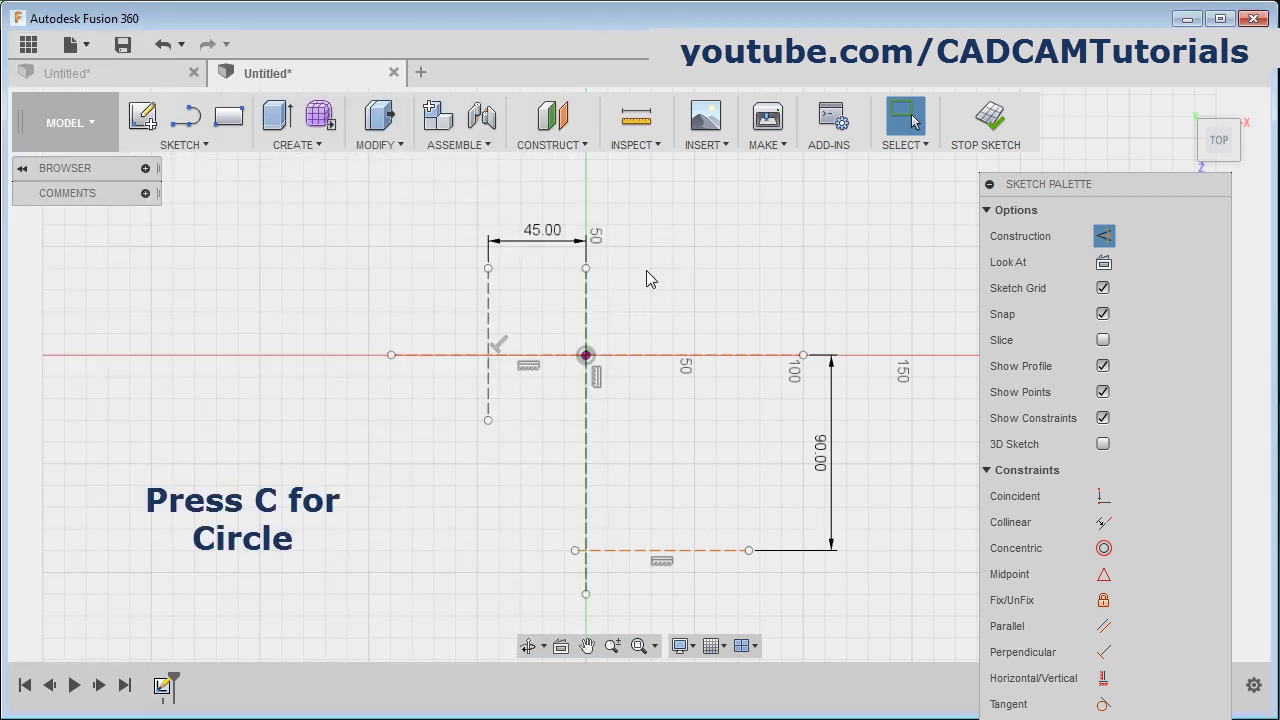
Draw a solid Ø28 circle centred on the origin with construction mode off.
{"action": "key", "text": "c"}
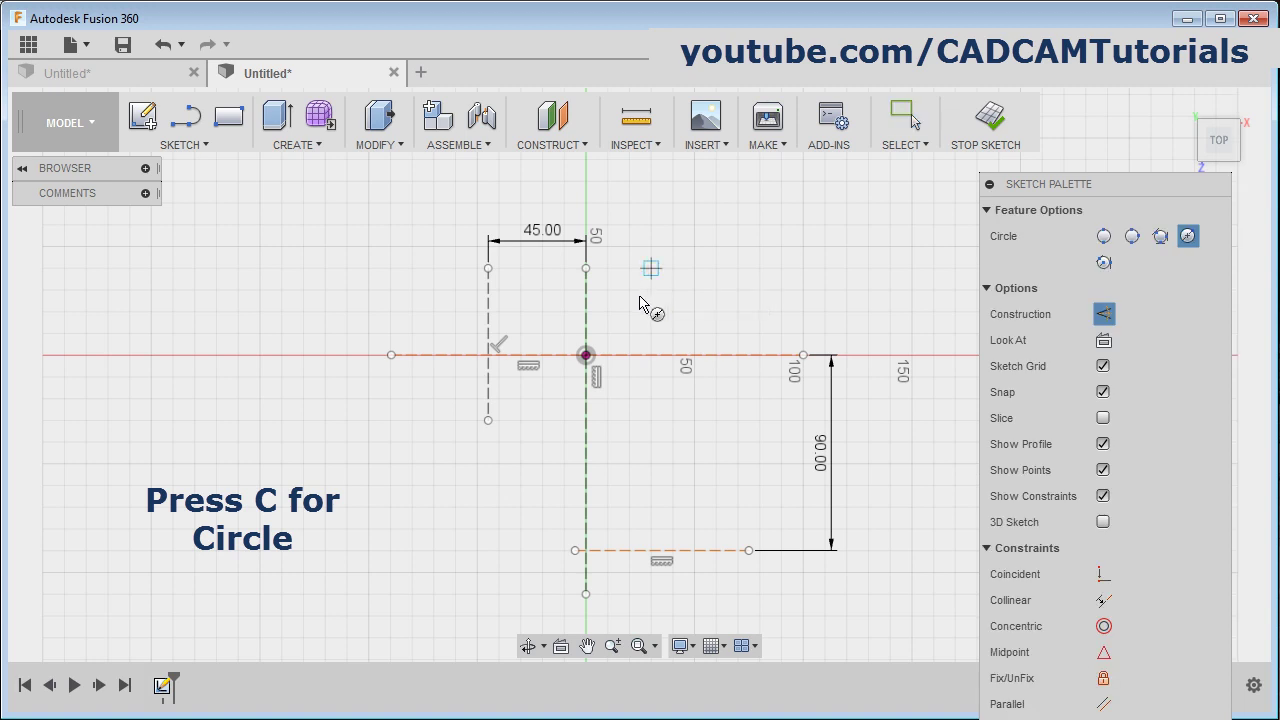
{"action": "left_click", "coordinate": [586, 356]}
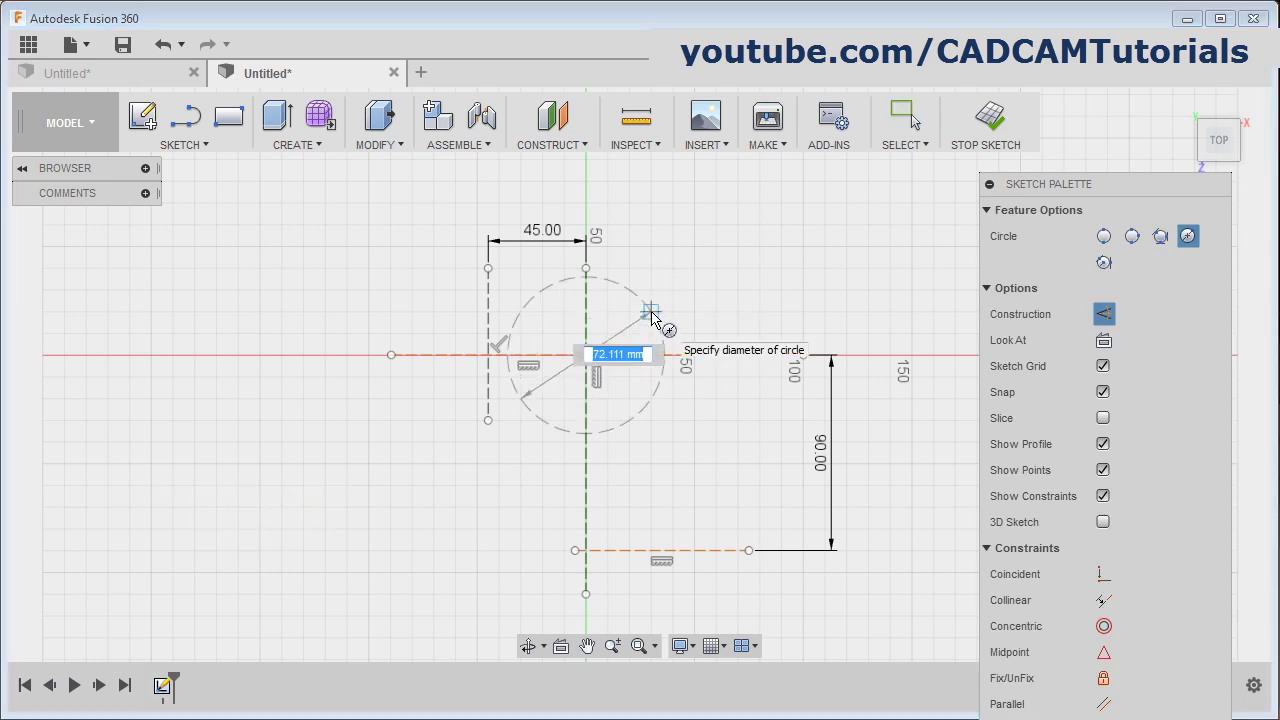
{"action": "left_click", "coordinate": [1104, 315]}
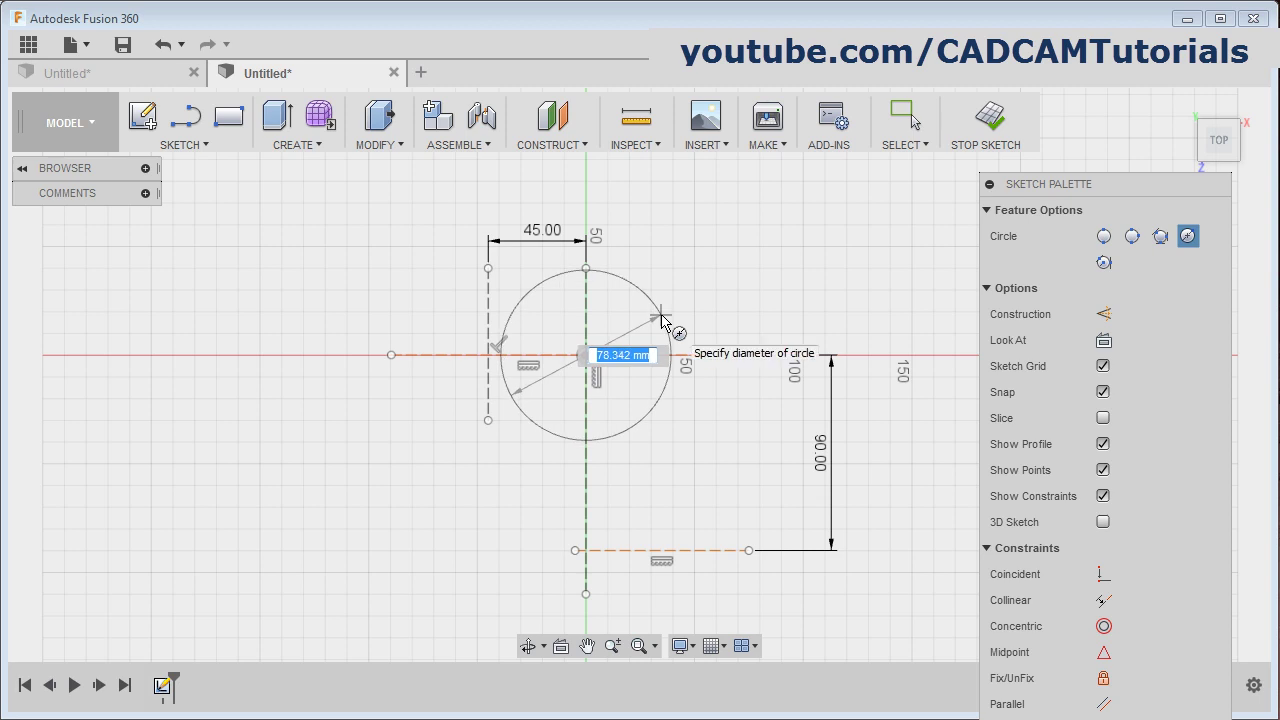
{"action": "type", "text": "28"}
{"action": "key", "text": "Tab"}
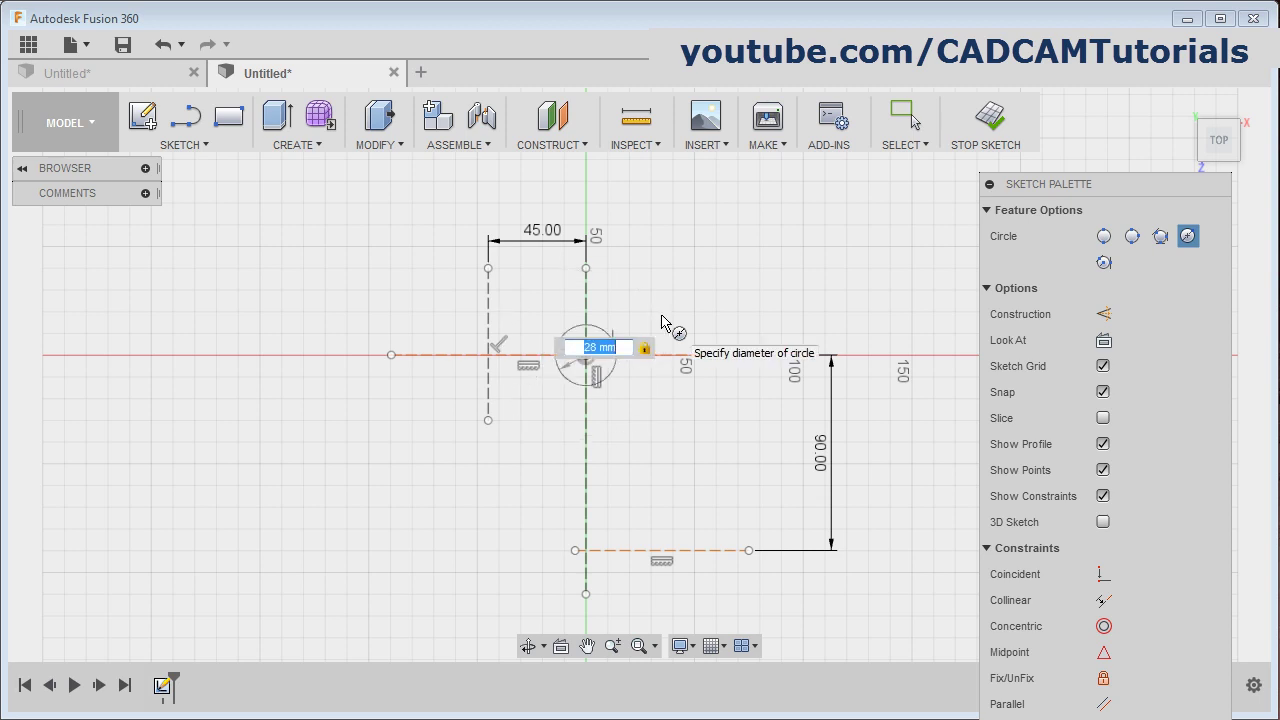
{"action": "key", "text": "Return"}
{"action": "key", "text": "Escape"}
Add concentric Ø38 and Ø80 circles at the origin.
{"action": "key", "text": "c"}
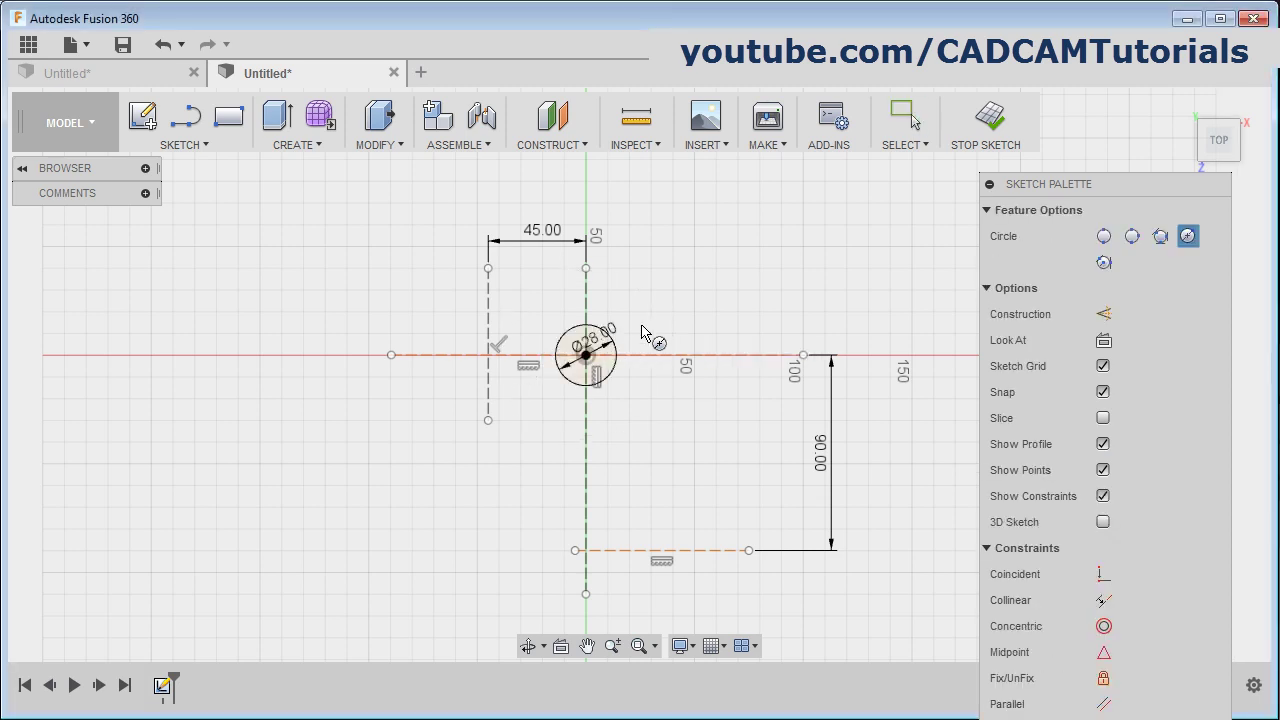
{"action": "left_click", "coordinate": [587, 356]}
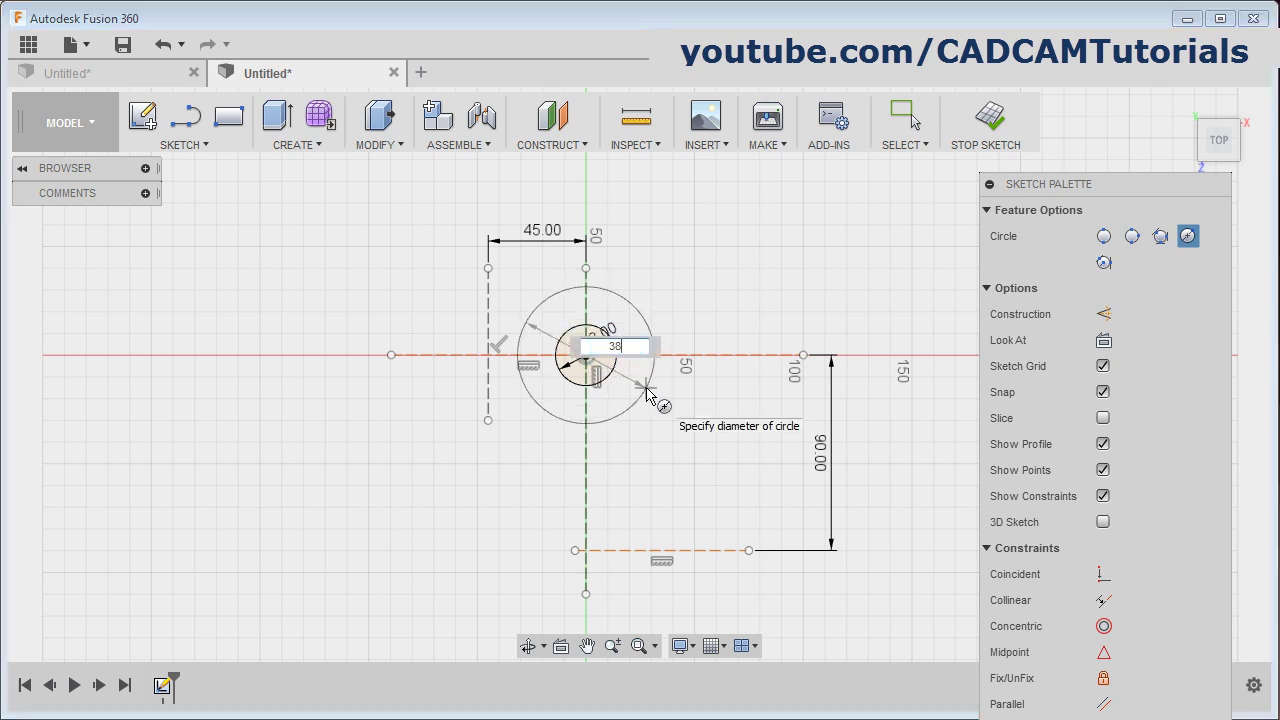
{"action": "type", "text": "38"}
{"action": "key", "text": "Return"}
{"action": "key", "text": "Escape"}
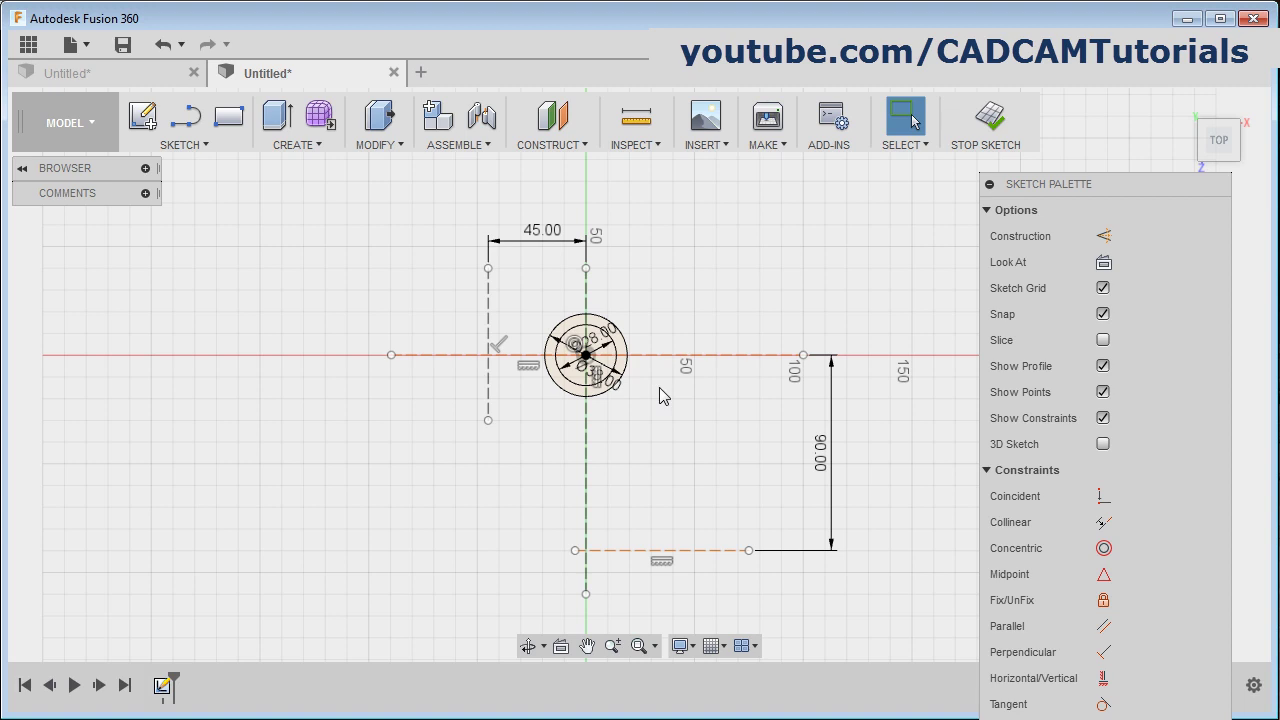
{"action": "key", "text": "c"}
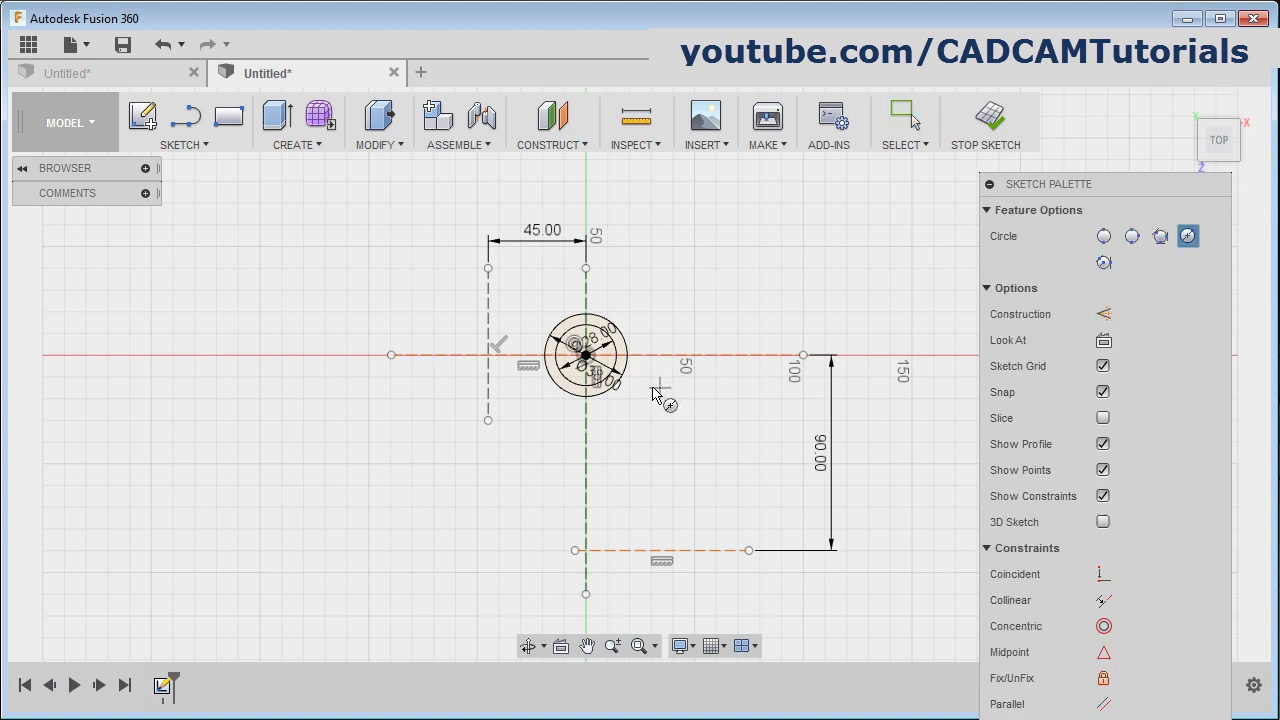
{"action": "left_click", "coordinate": [586, 355]}
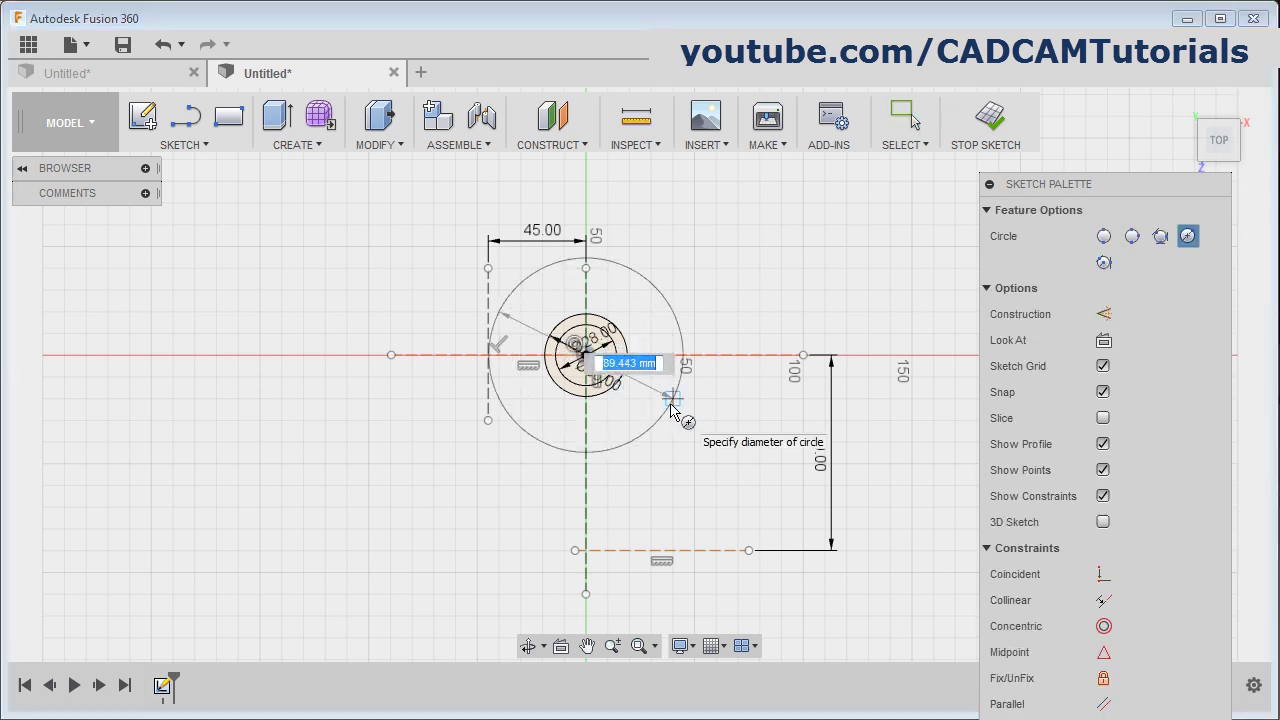
{"action": "type", "text": "8"}
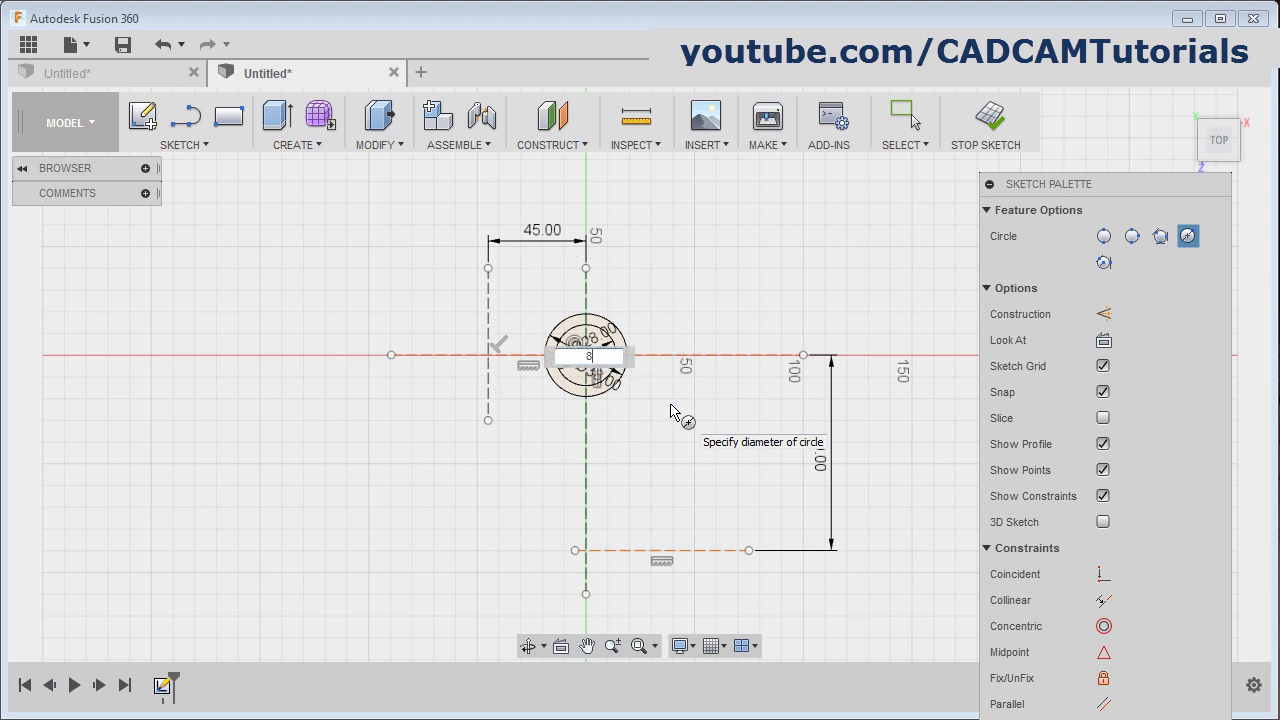
{"action": "type", "text": "0"}
{"action": "key", "text": "Tab"}
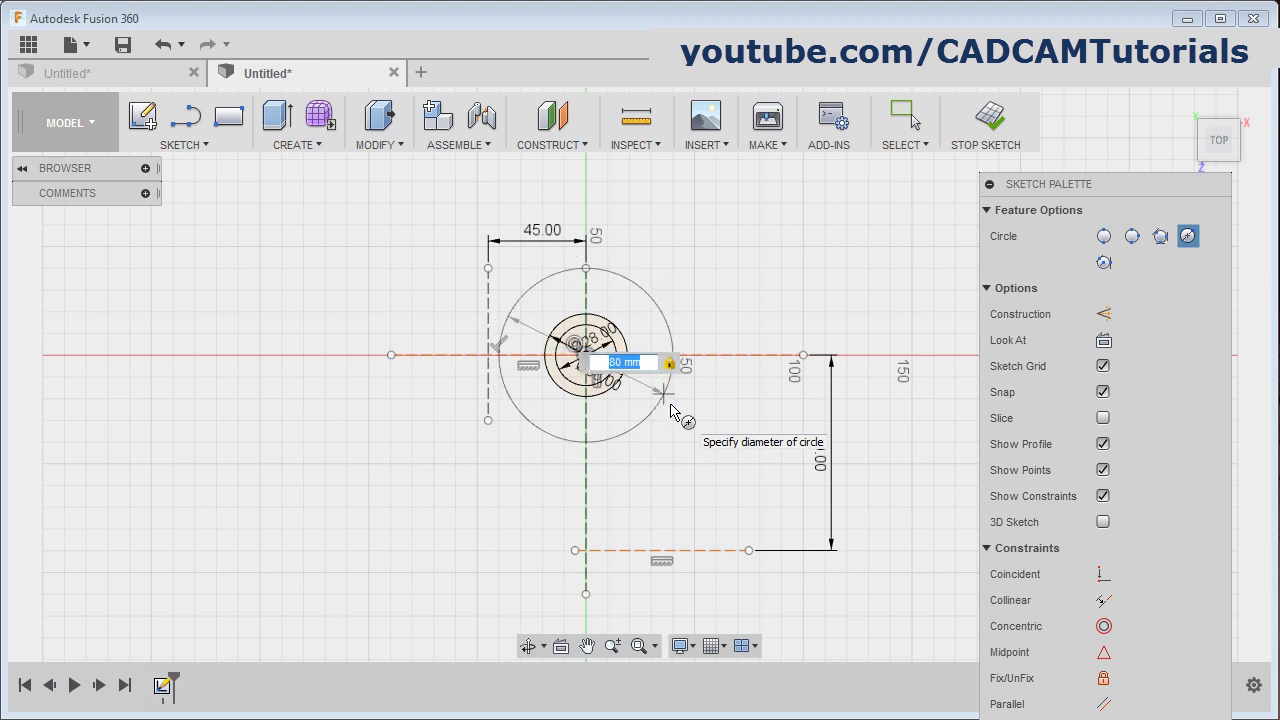
{"action": "key", "text": "Return"}
{"action": "key", "text": "Escape"}
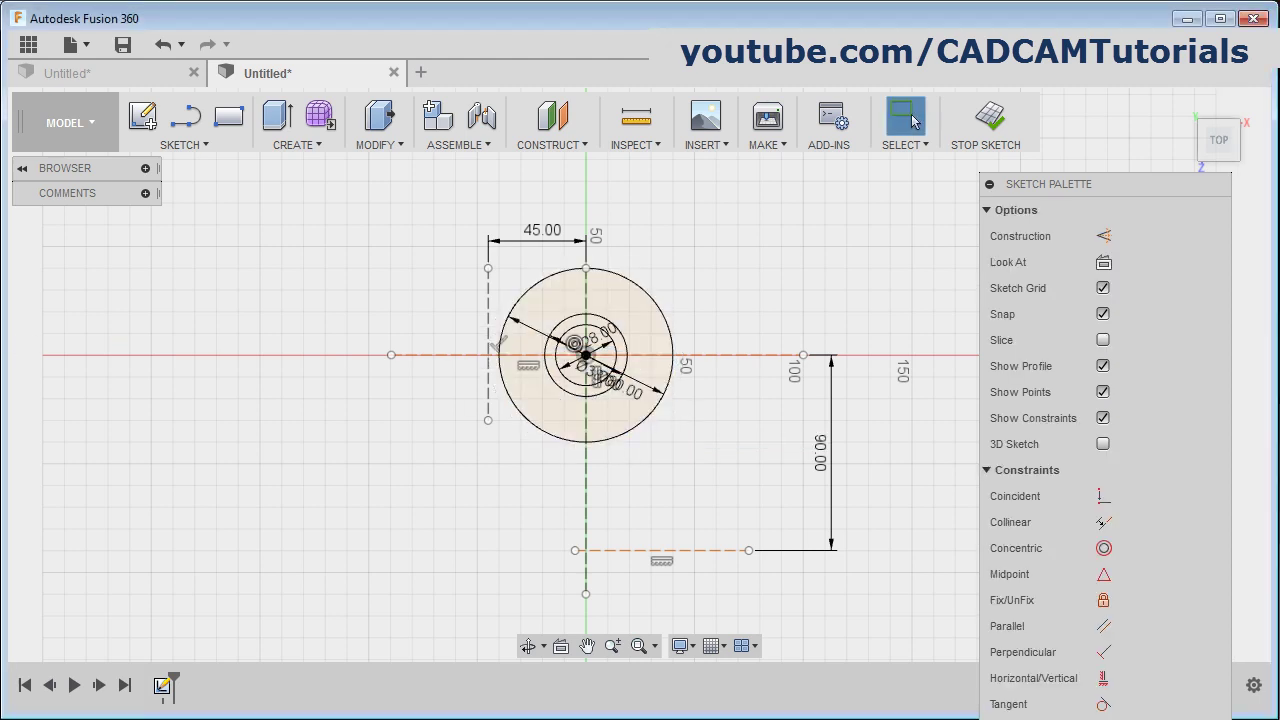
{"action": "key", "text": "alt+Tab"}
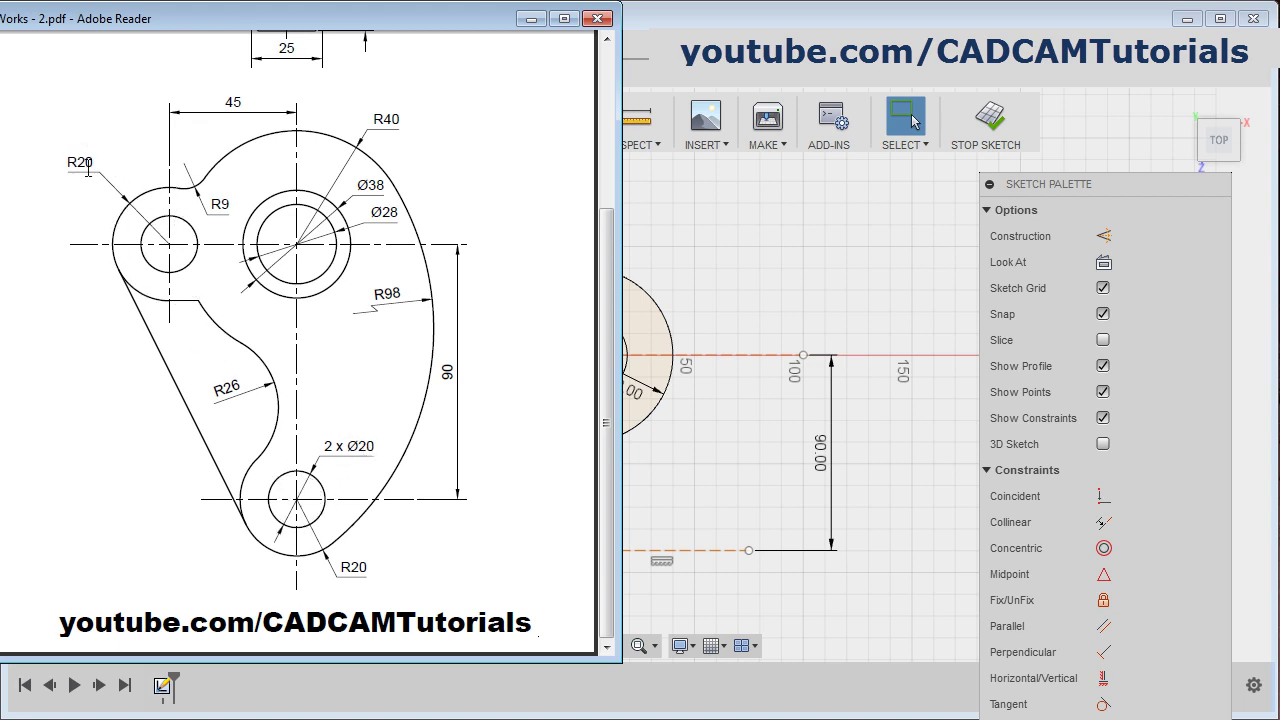
Draw concentric Ø20 and Ø40 circles at the left construction line intersection.
{"action": "left_click", "coordinate": [725, 381]}
{"action": "key", "text": "c"}
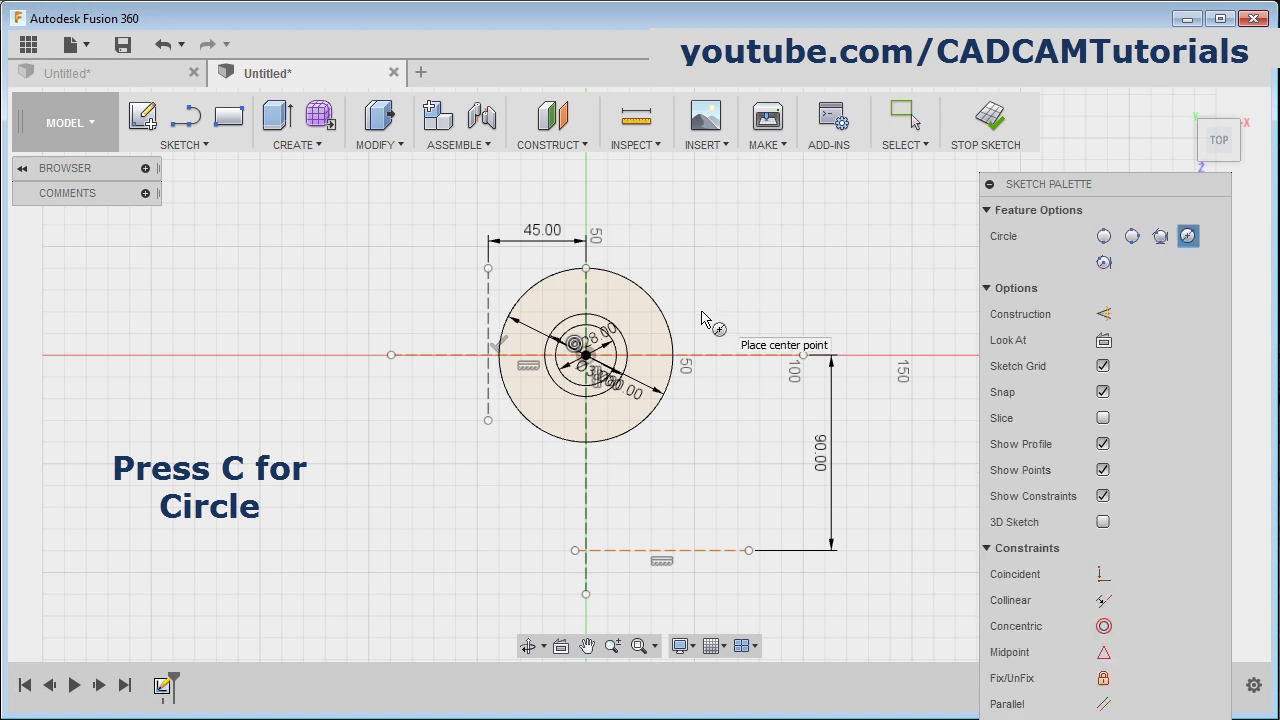
{"action": "left_click", "coordinate": [488, 355]}
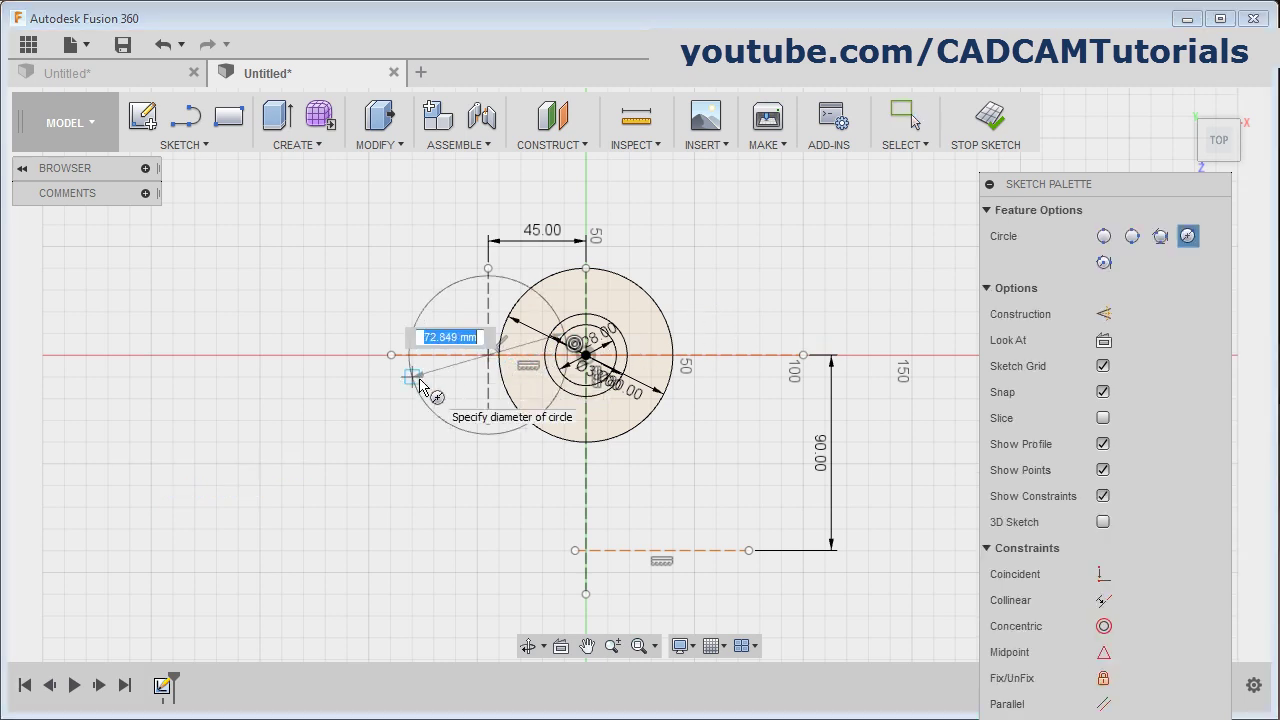
{"action": "type", "text": "20"}
{"action": "key", "text": "Tab"}
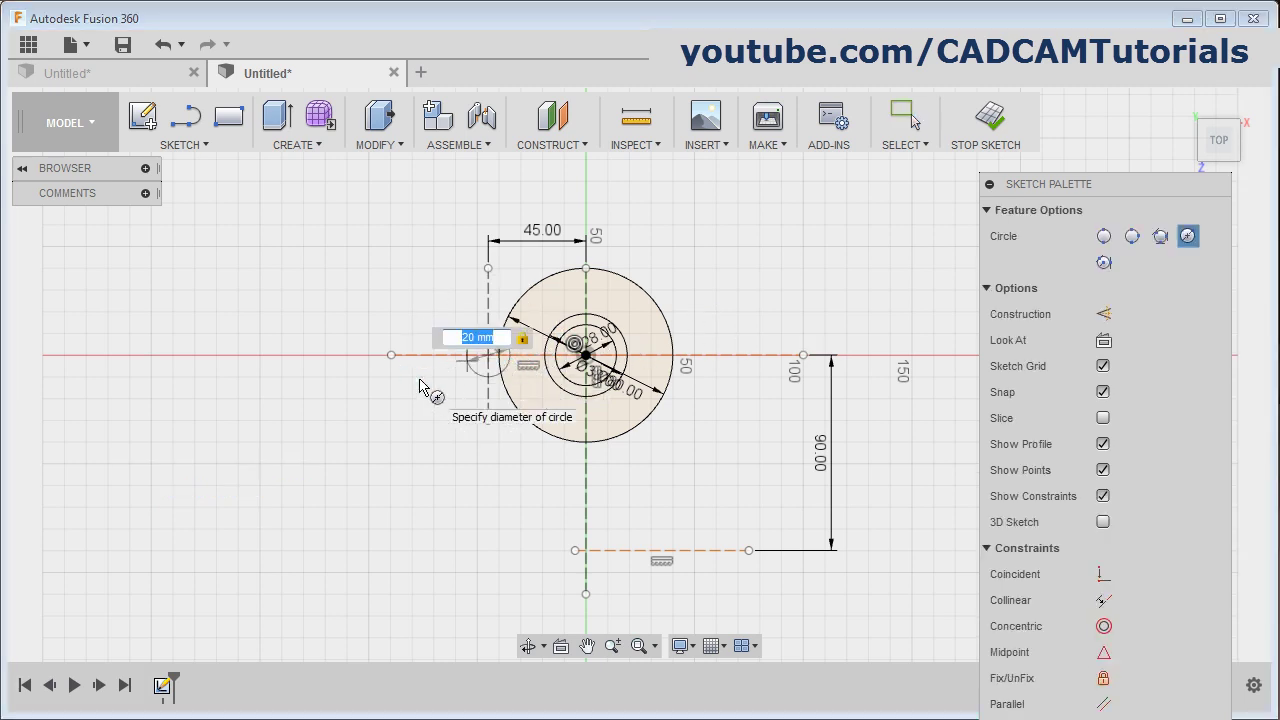
{"action": "key", "text": "Return"}
{"action": "key", "text": "c"}
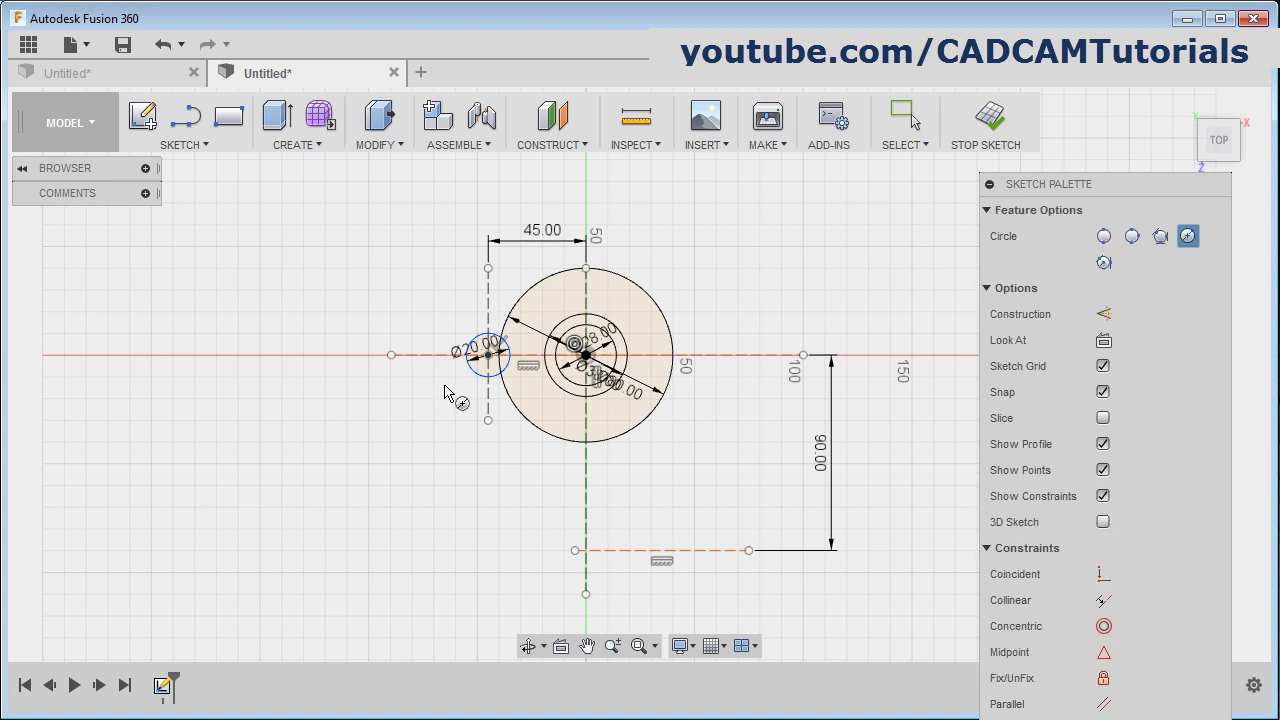
{"action": "left_click", "coordinate": [488, 355]}
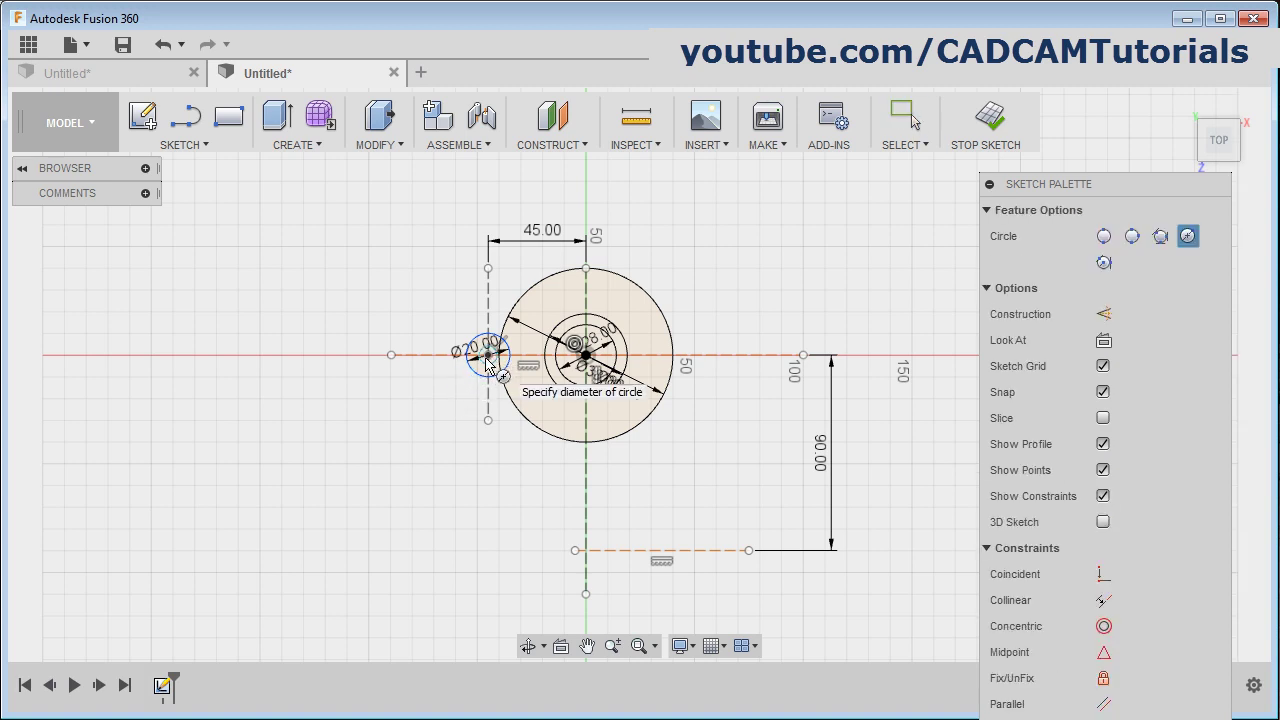
{"action": "type", "text": "40"}
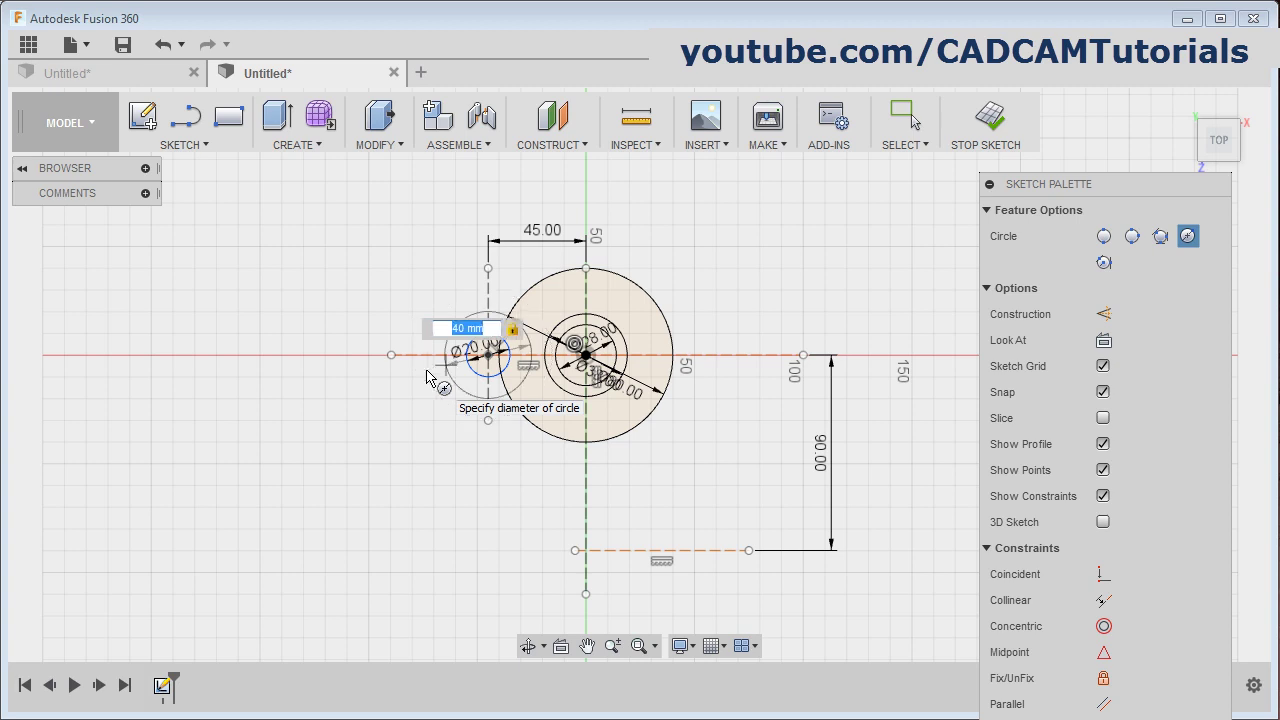
{"action": "key", "text": "Return"}
{"action": "key", "text": "Escape"}
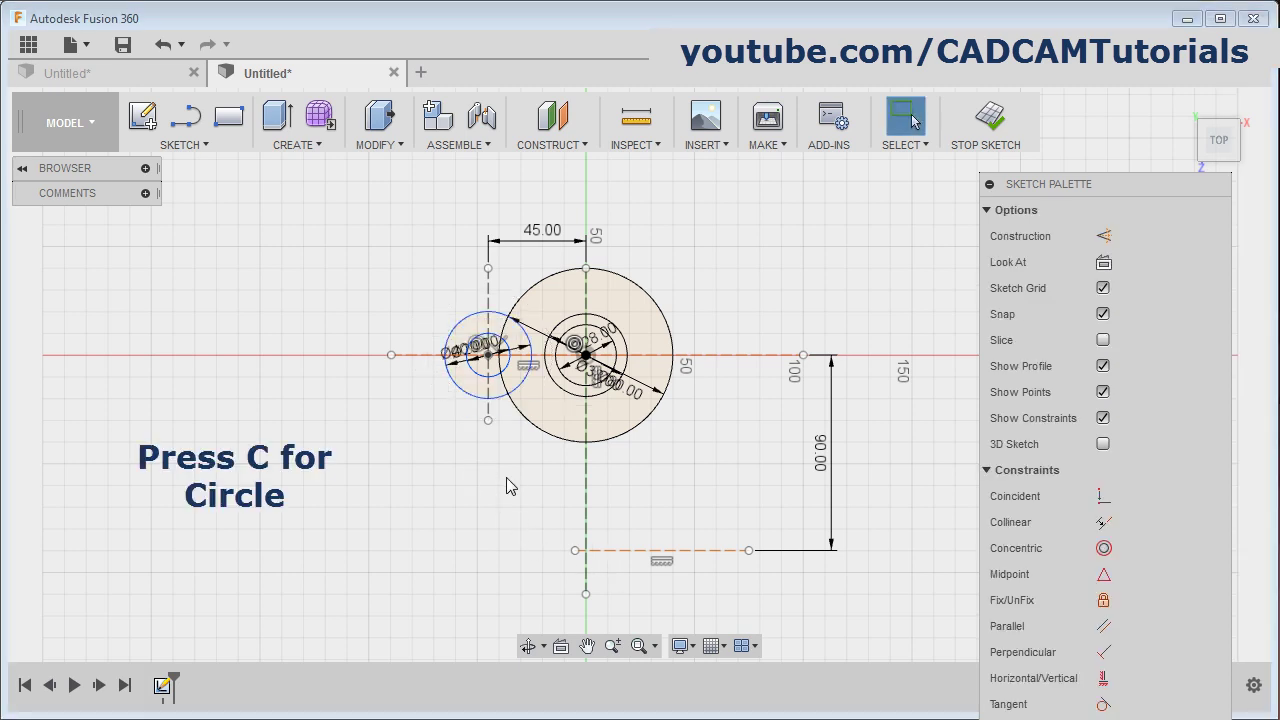
Draw concentric Ø20 and Ø40 circles at the lower hole, 90 mm below centre.
{"action": "key", "text": "c"}
{"action": "left_click", "coordinate": [585, 550]}
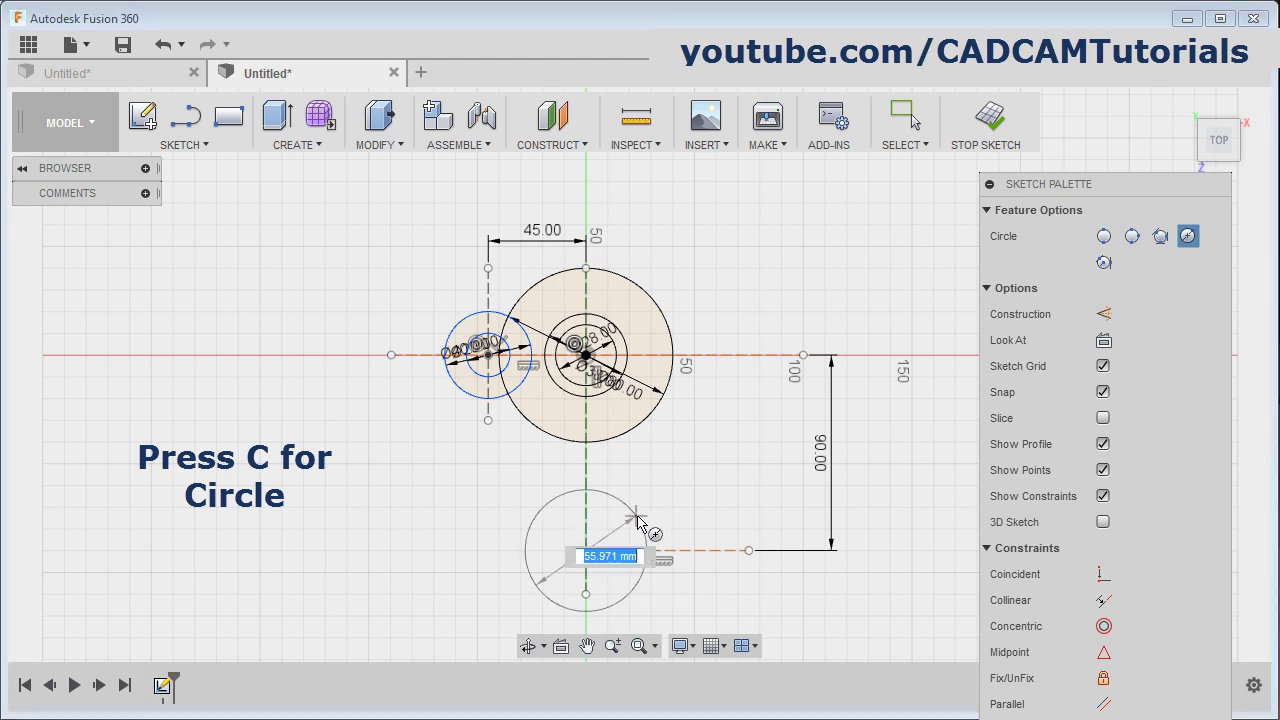
{"action": "type", "text": "0"}
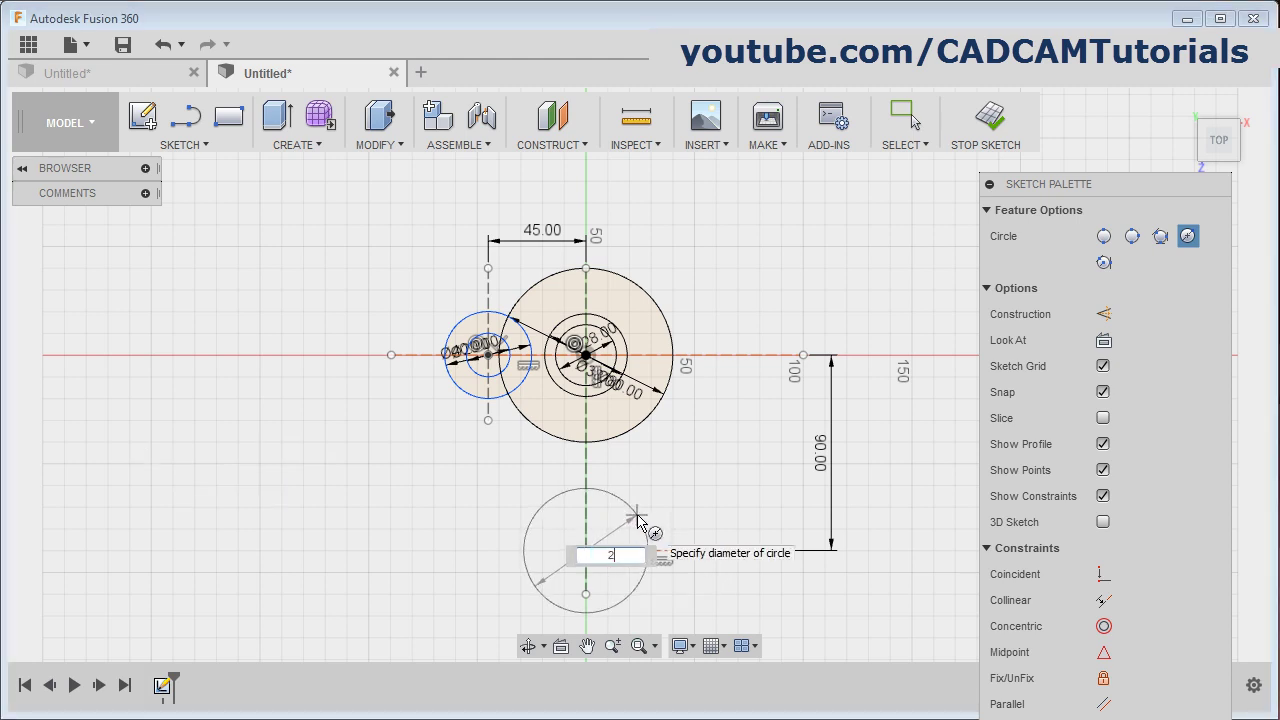
{"action": "key", "text": "Tab"}
{"action": "key", "text": "Return"}
{"action": "key", "text": "Escape"}
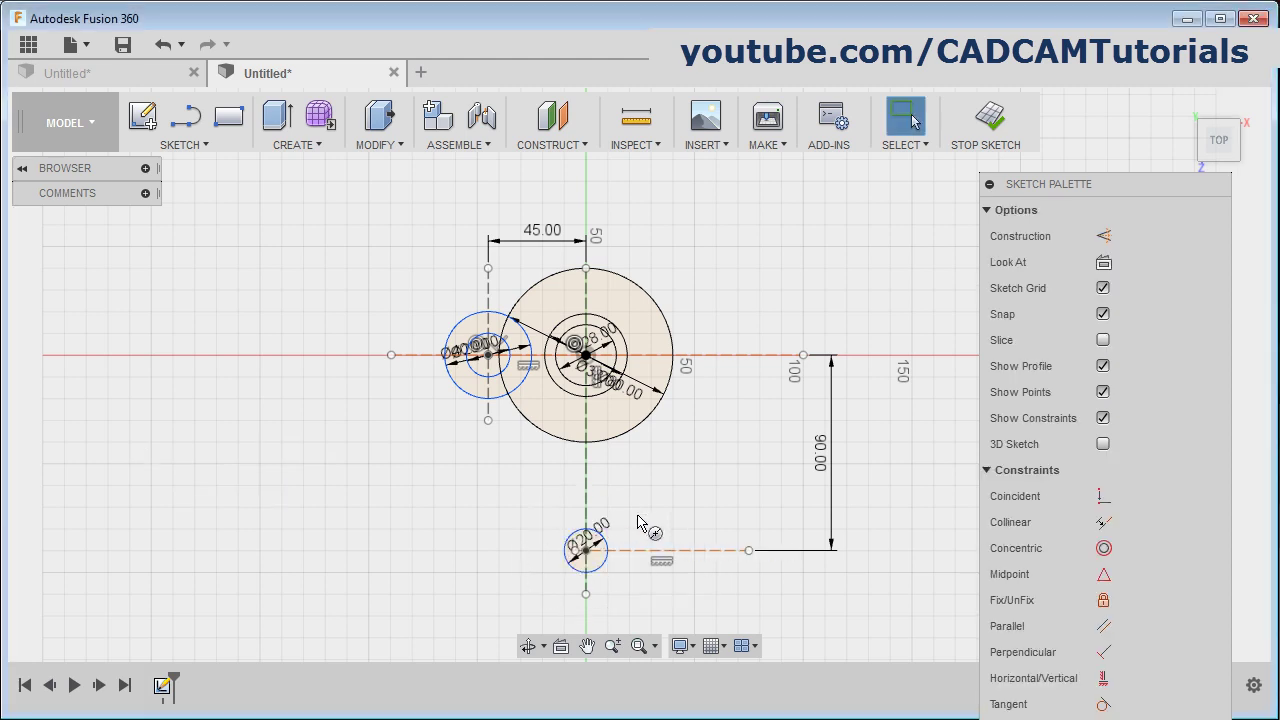
{"action": "key", "text": "c"}
{"action": "left_click", "coordinate": [585, 550]}
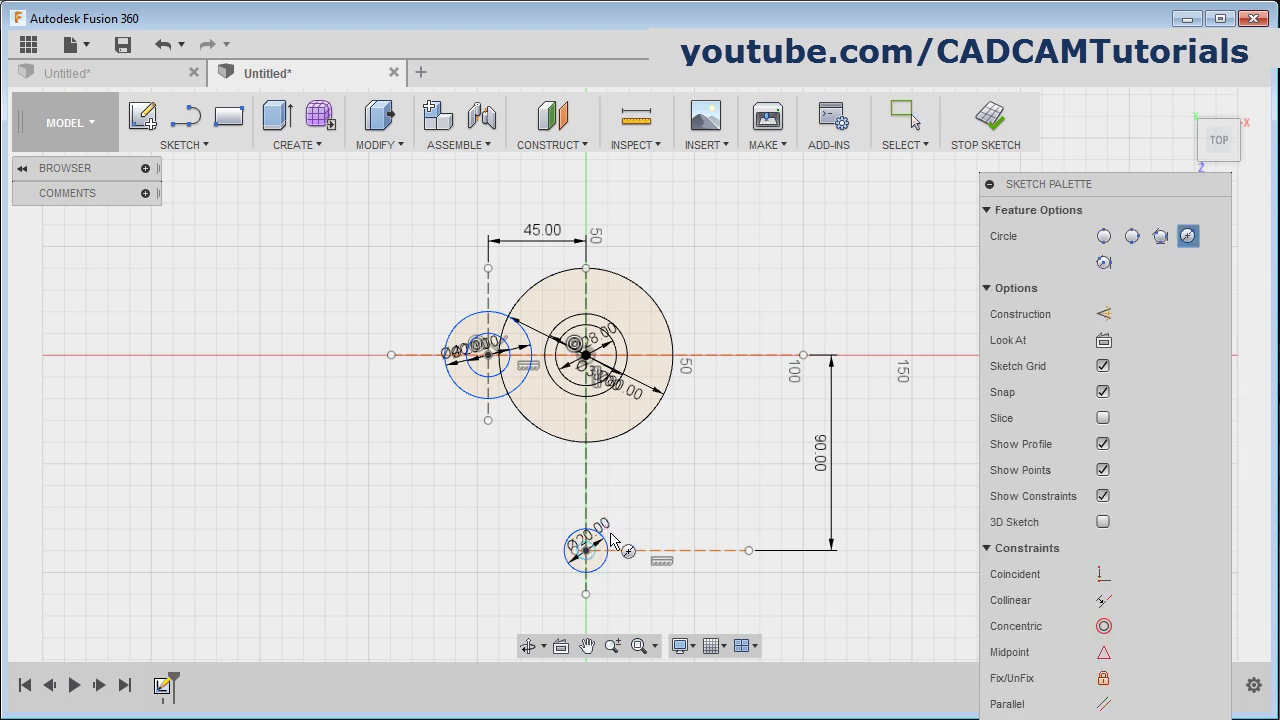
{"action": "type", "text": "40"}
{"action": "key", "text": "Tab"}
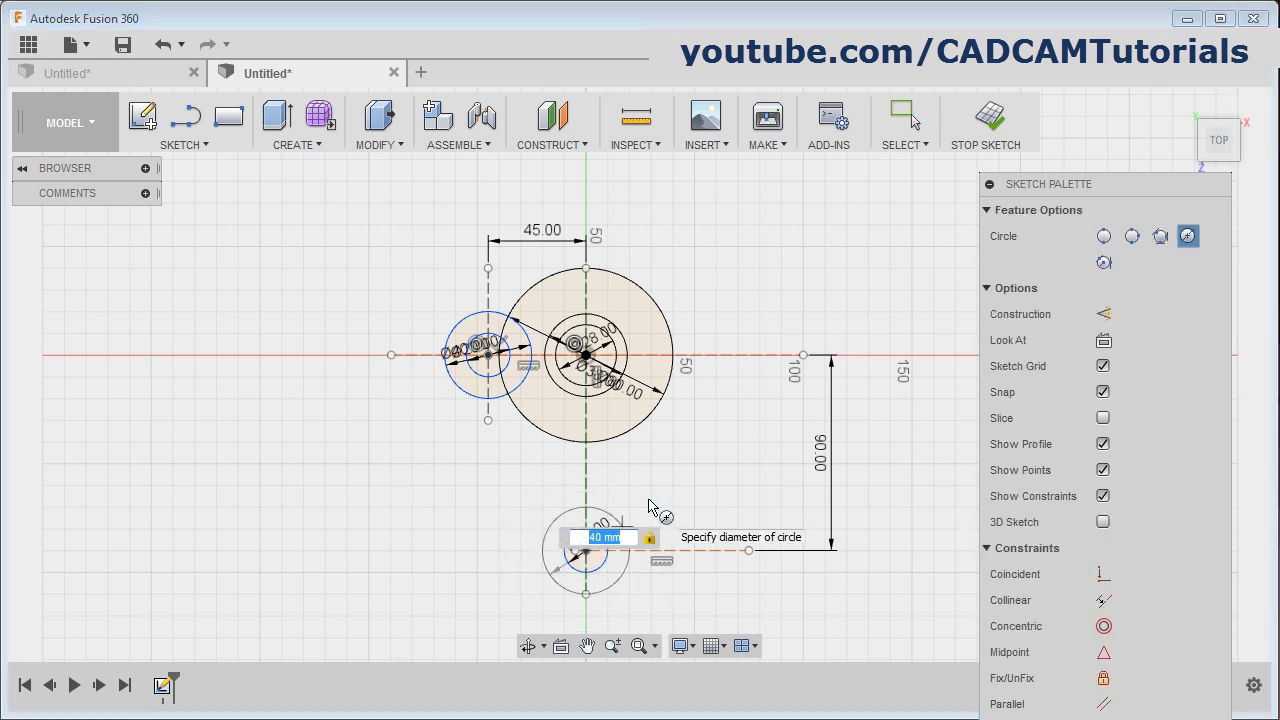
{"action": "key", "text": "Return"}
{"action": "key", "text": "Escape"}
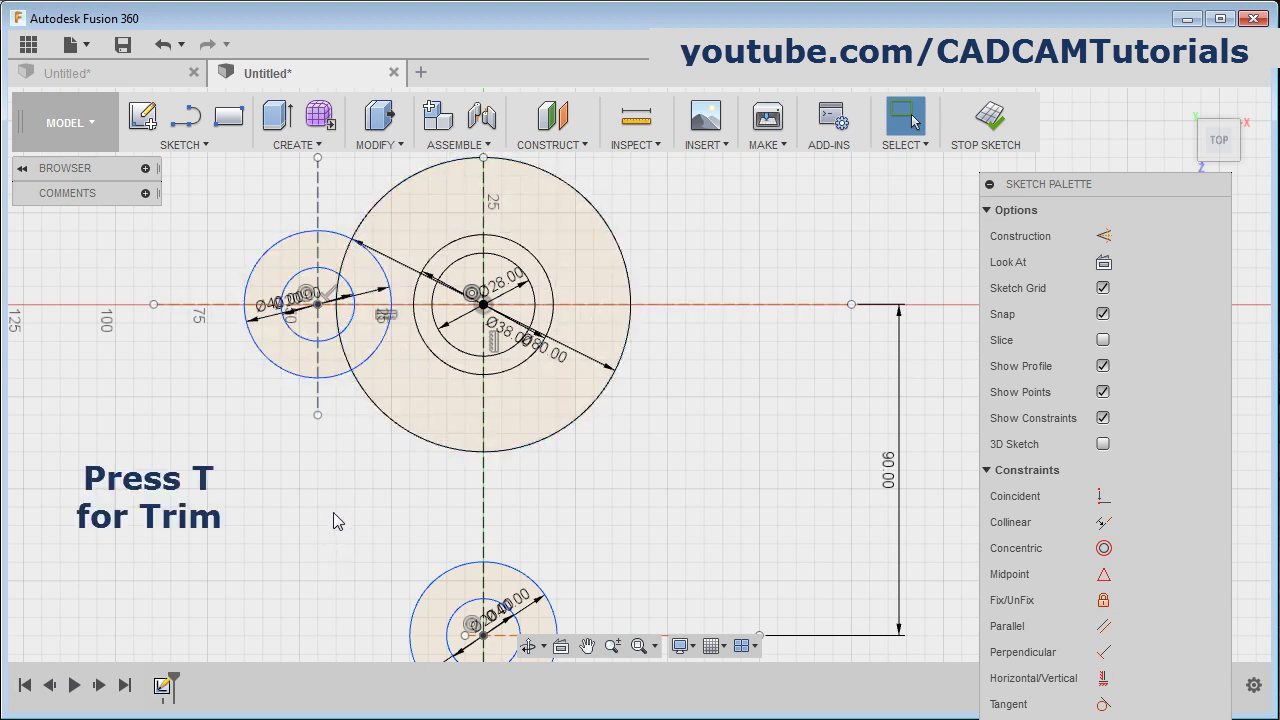
Trim the three overlapping arc sections where the left Ø40 circle meets the Ø80 circle.
{"action": "key", "text": "t"}
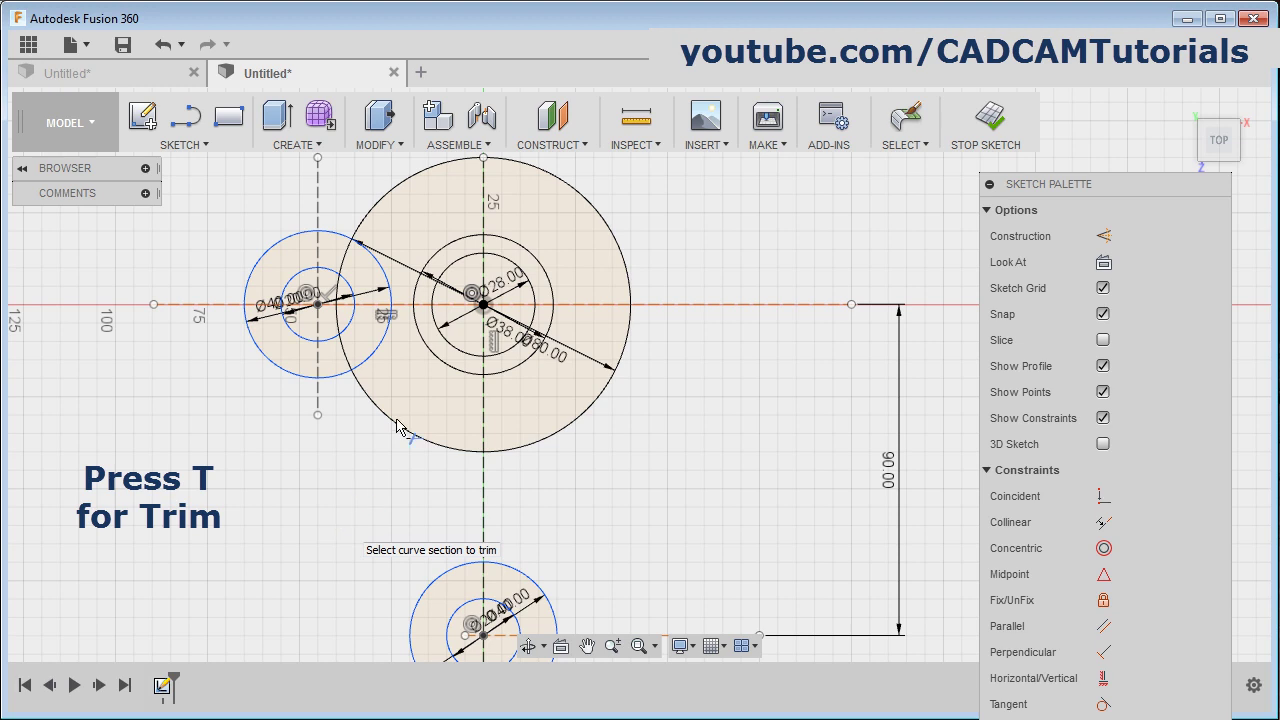
{"action": "left_click", "coordinate": [383, 363]}
{"action": "left_click", "coordinate": [386, 278]}
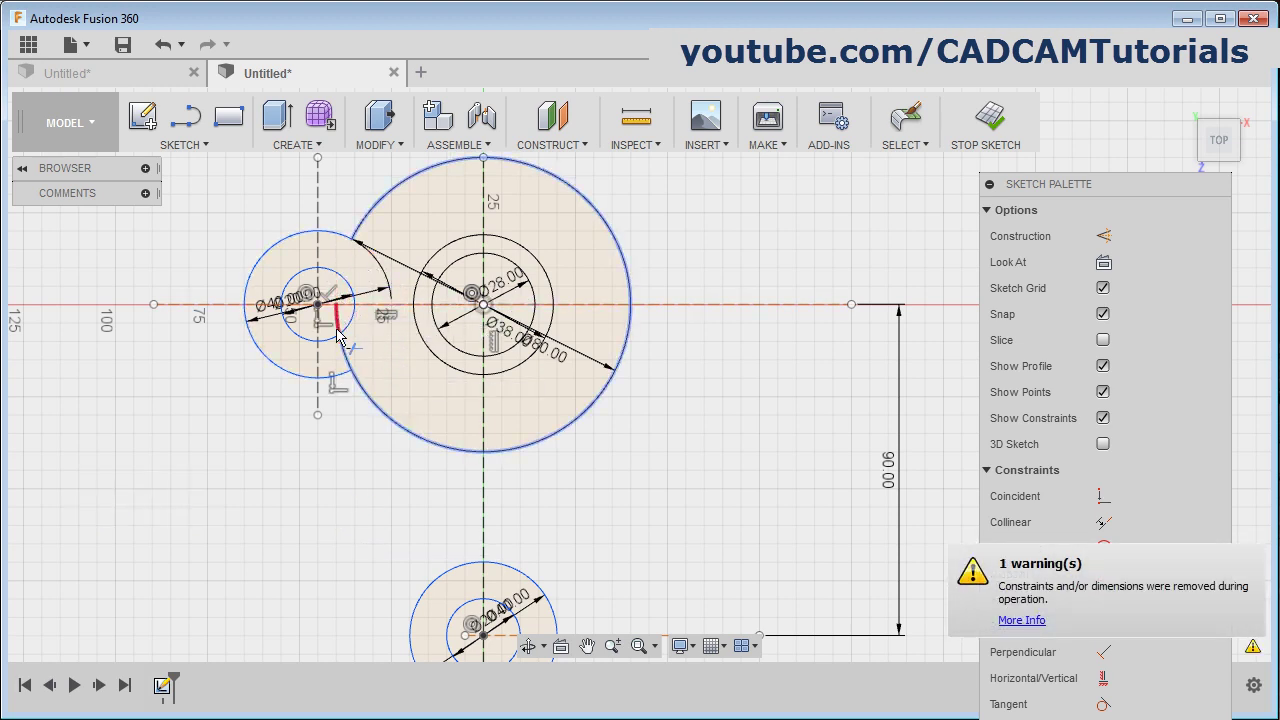
{"action": "left_click", "coordinate": [341, 362]}
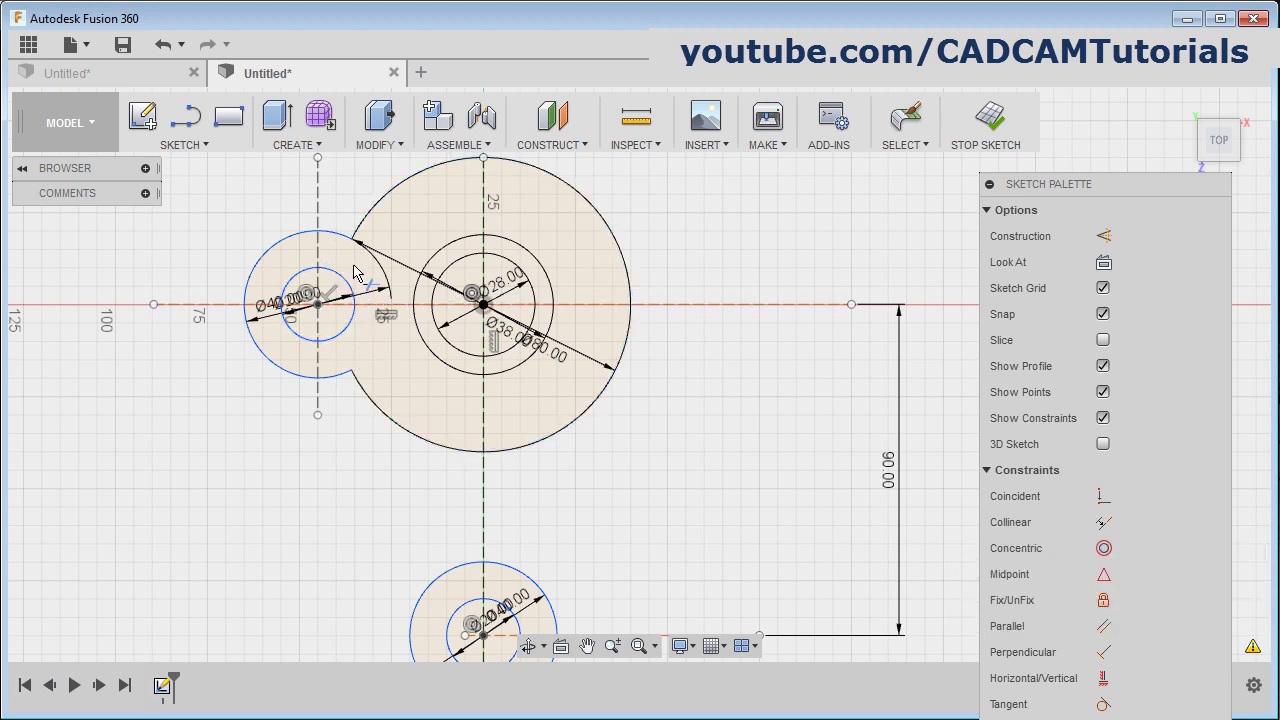
{"action": "key", "text": "Escape"}
{"action": "middle_click_drag", "start_coordinate": [366, 293], "coordinate": [487, 419]}
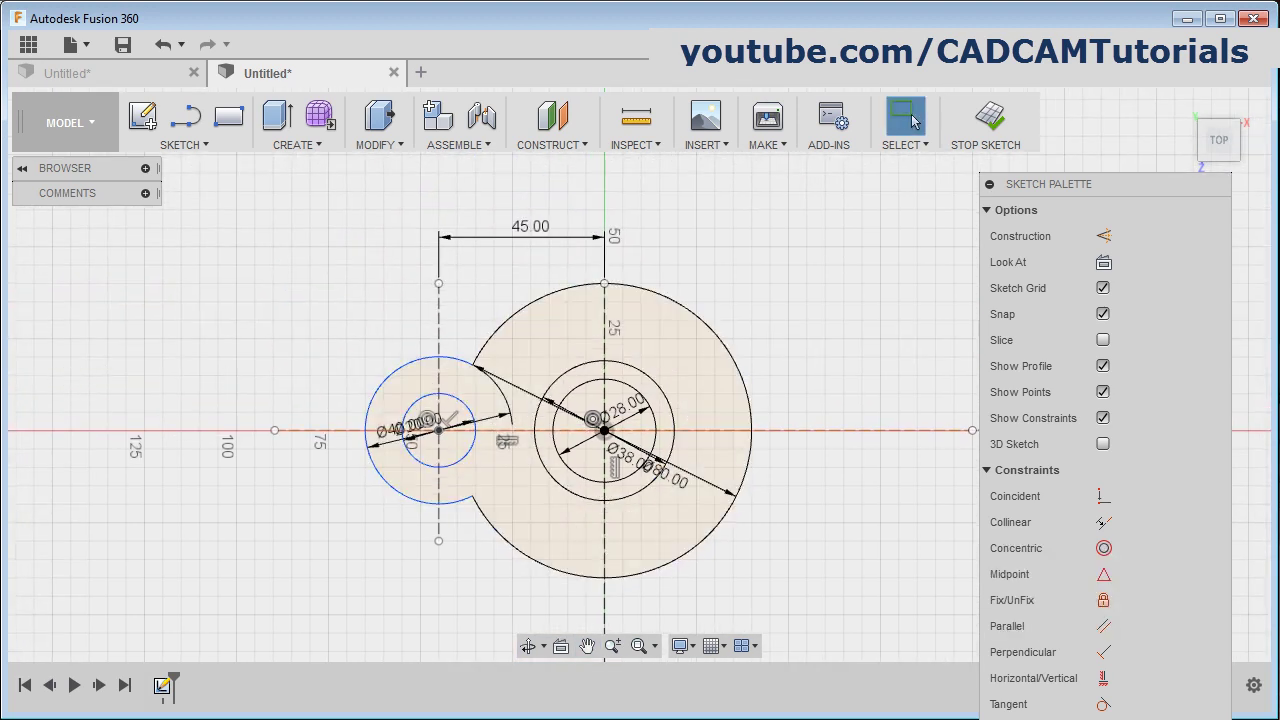
{"action": "key", "text": "alt+Tab"}
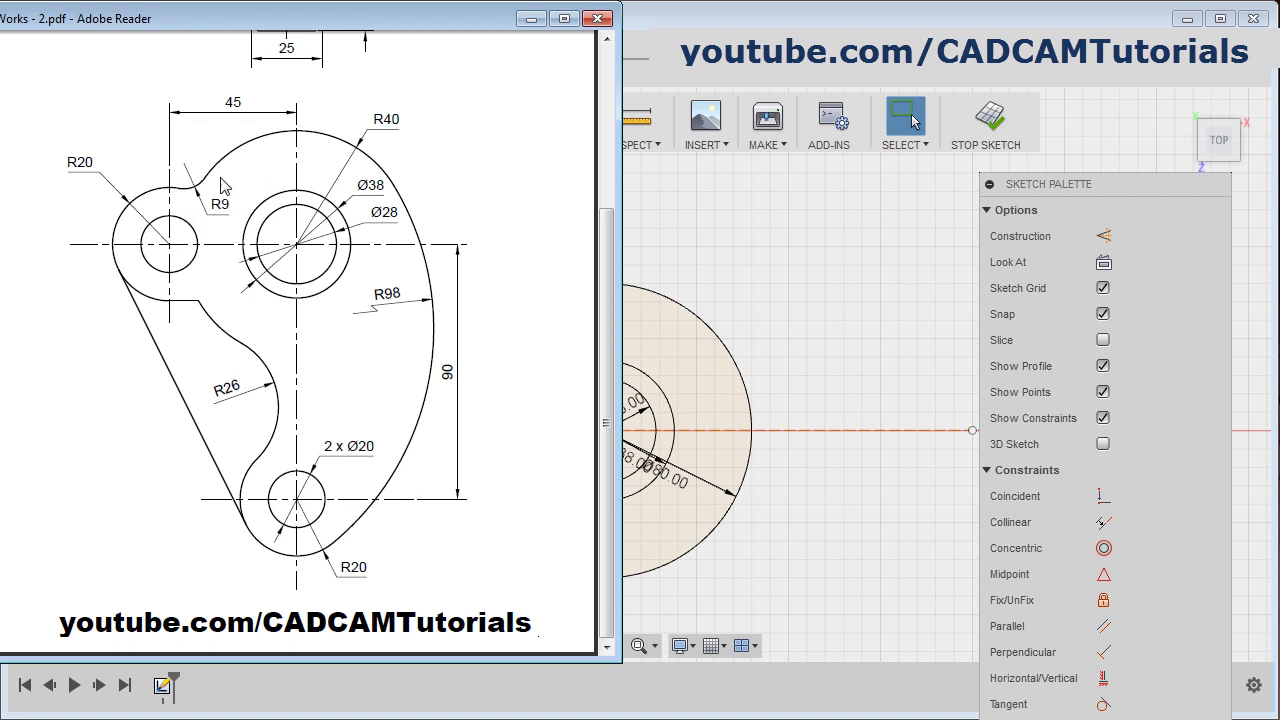
Fillet the upper joint between the left Ø40 and Ø80 circles with a 9 mm radius.
{"action": "key", "text": "alt+Tab"}
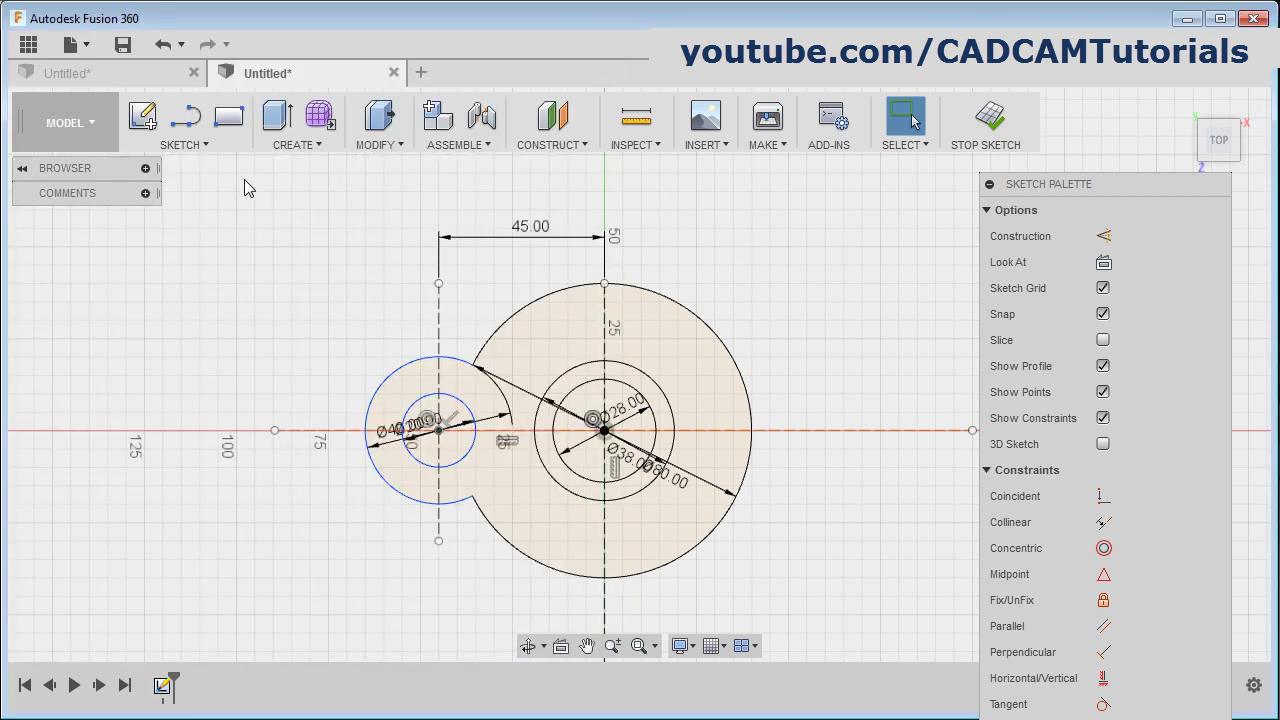
{"action": "left_click", "coordinate": [192, 142]}
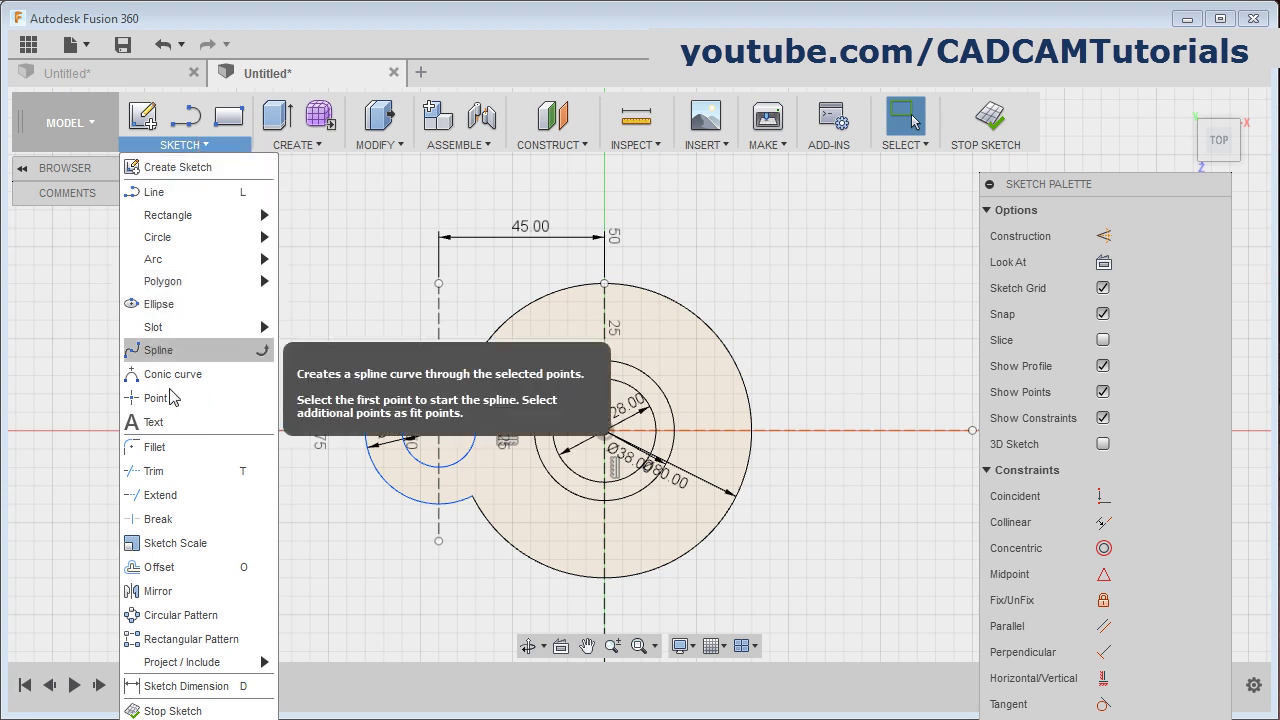
{"action": "left_click", "coordinate": [150, 448]}
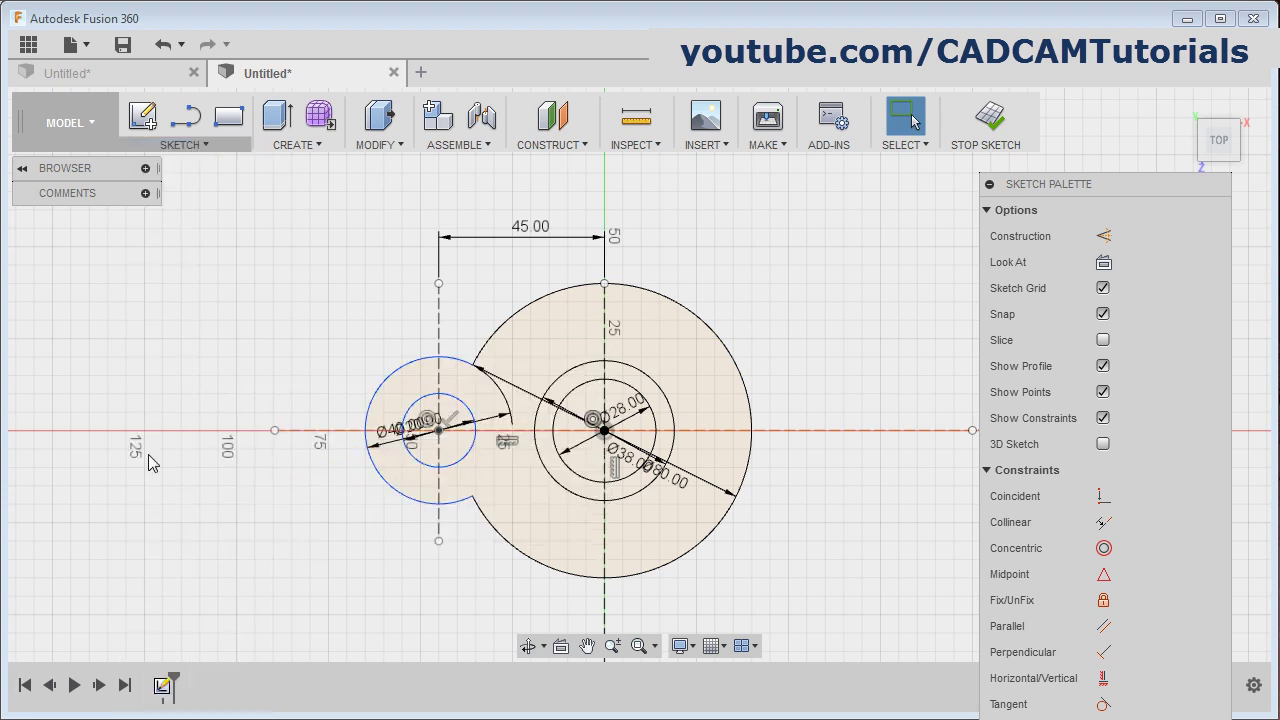
{"action": "left_click", "coordinate": [452, 362]}
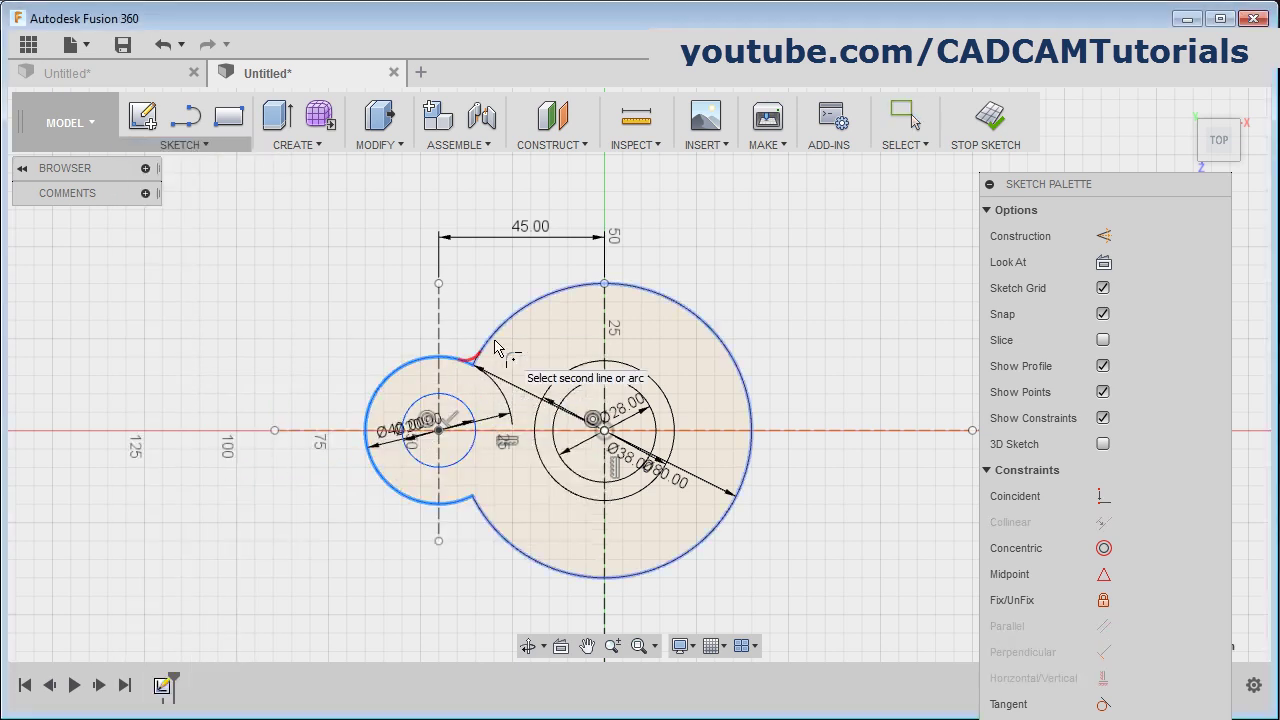
{"action": "left_click", "coordinate": [496, 347]}
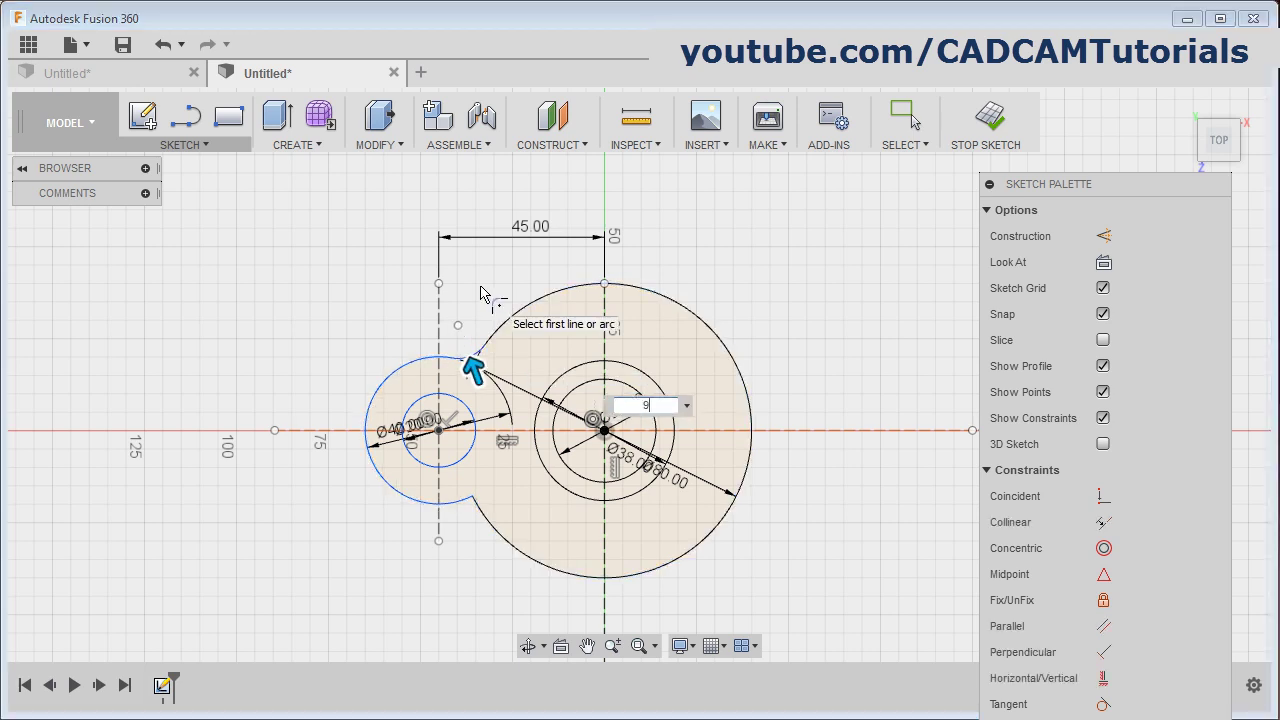
{"action": "key", "text": "Return"}
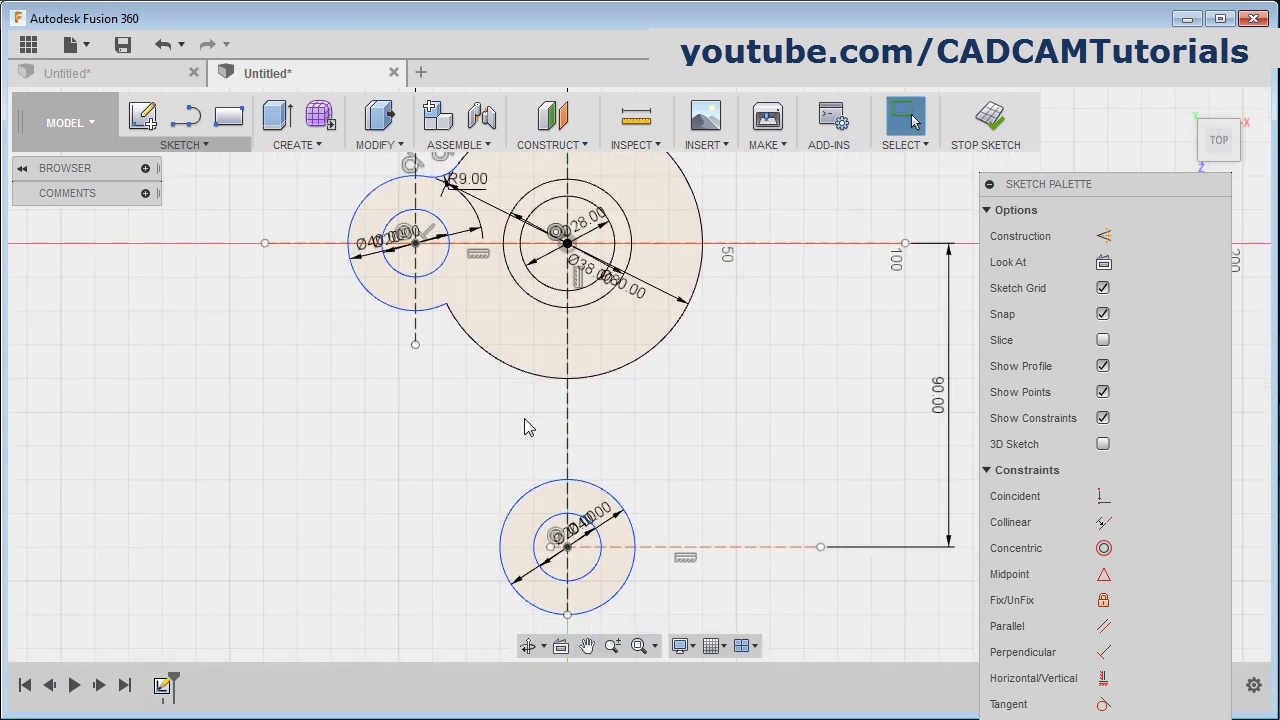
{"action": "key", "text": "alt+Tab"}
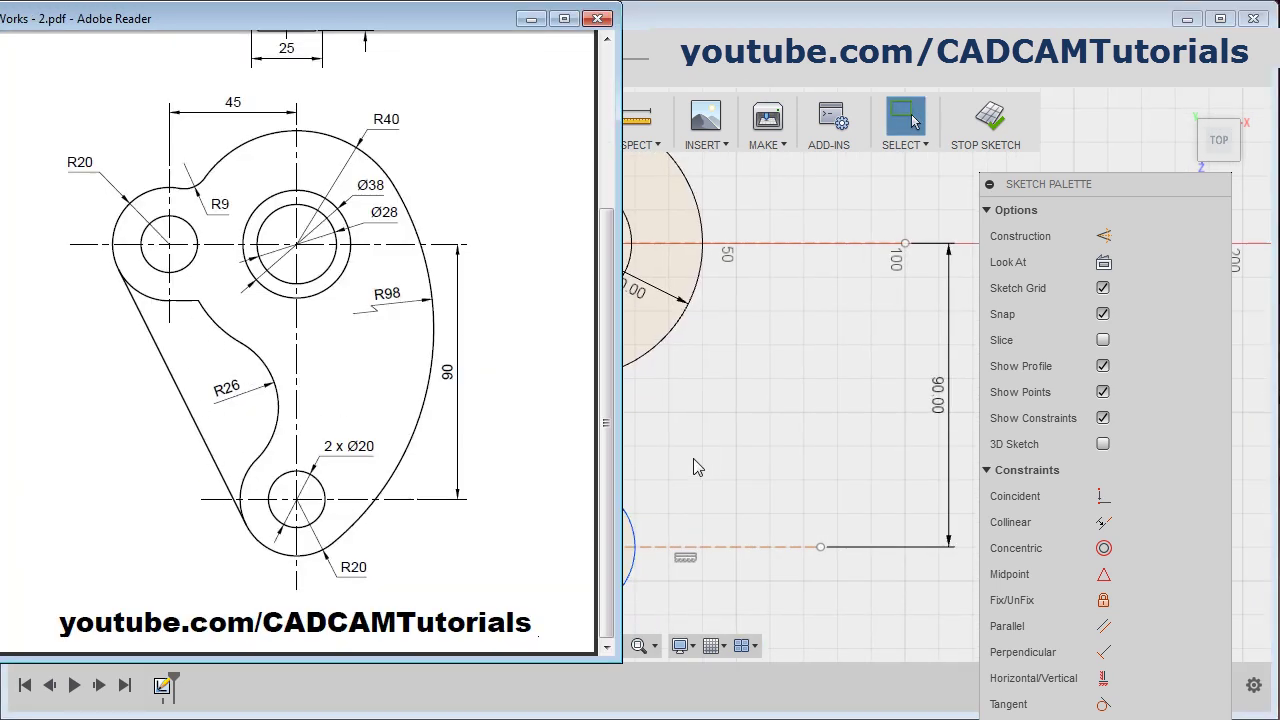
Draw a Ø52 circle, entered as 26*2, left of the vertical axis below the left circle.
{"action": "key", "text": "alt+Tab"}
{"action": "key", "text": "c"}
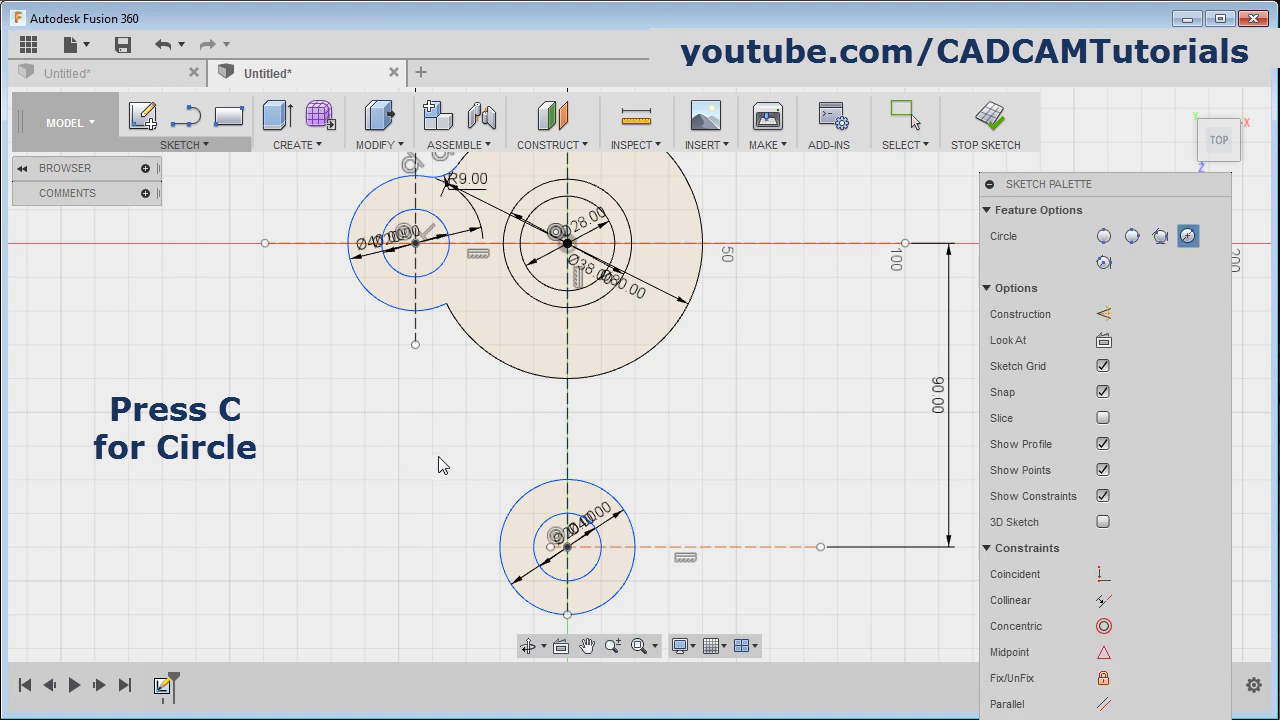
{"action": "left_click", "coordinate": [413, 461]}
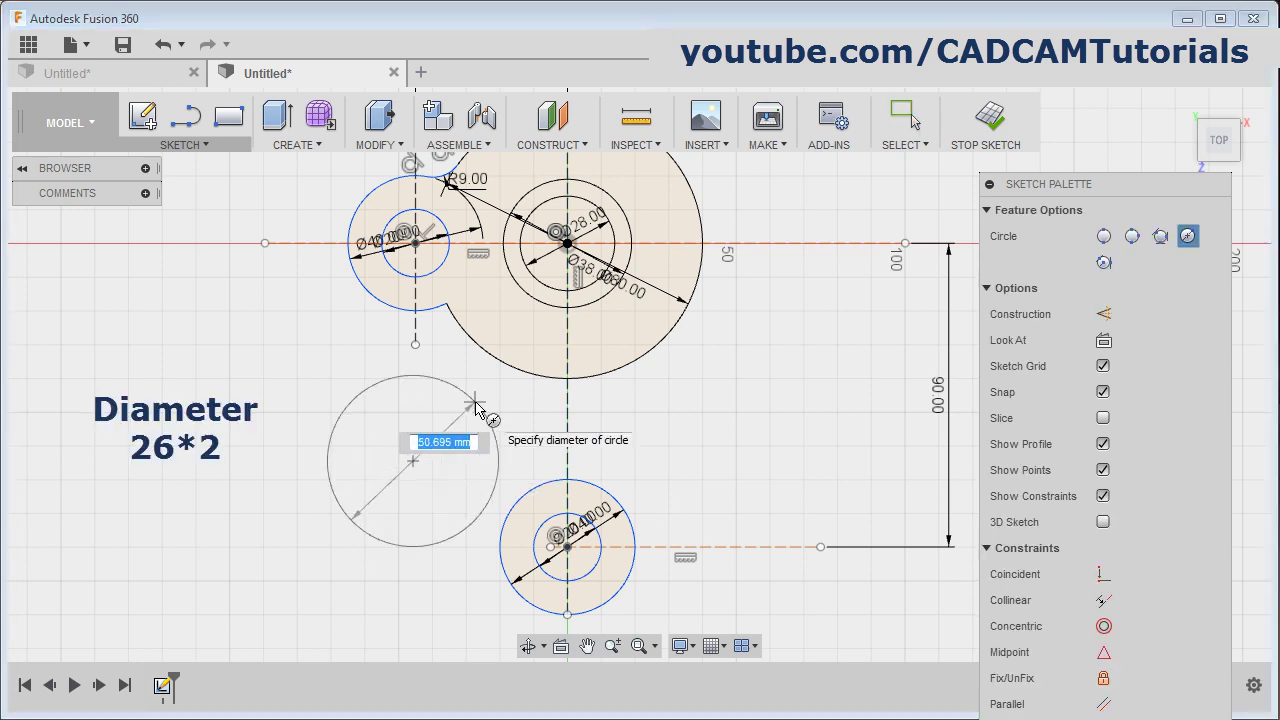
{"action": "type", "text": "26"}
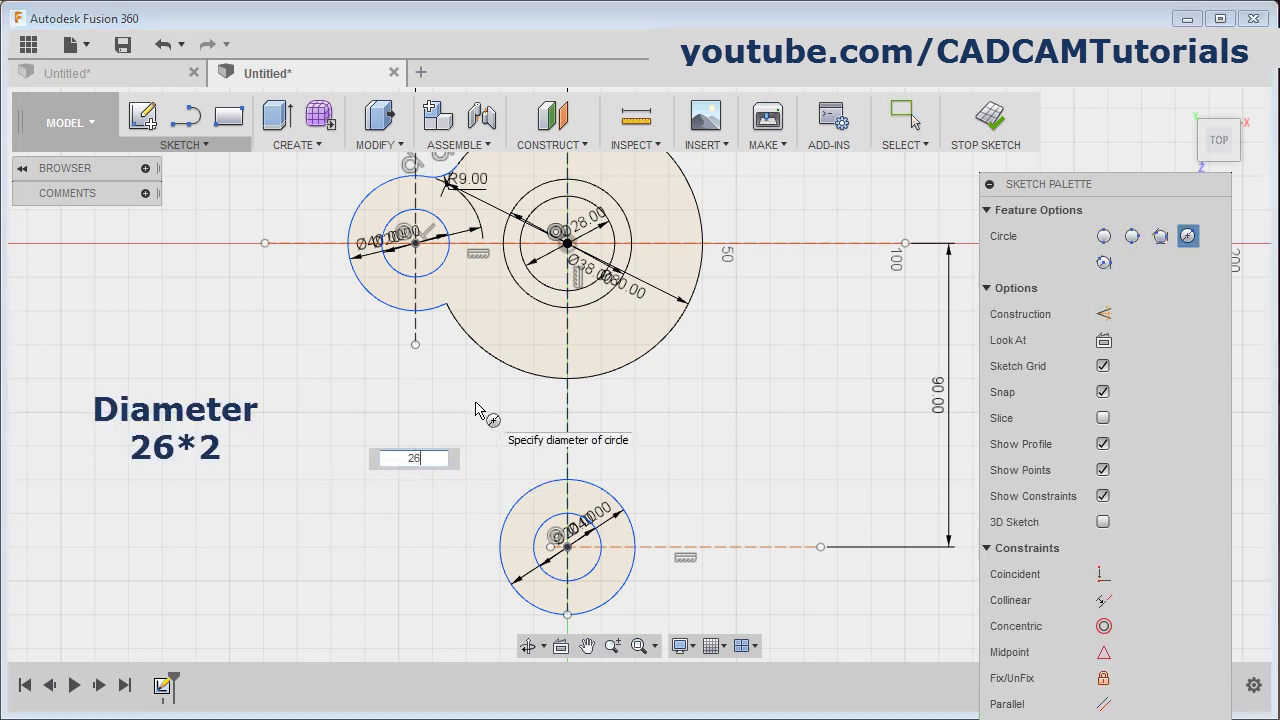
{"action": "type", "text": "*2"}
{"action": "key", "text": "Tab"}
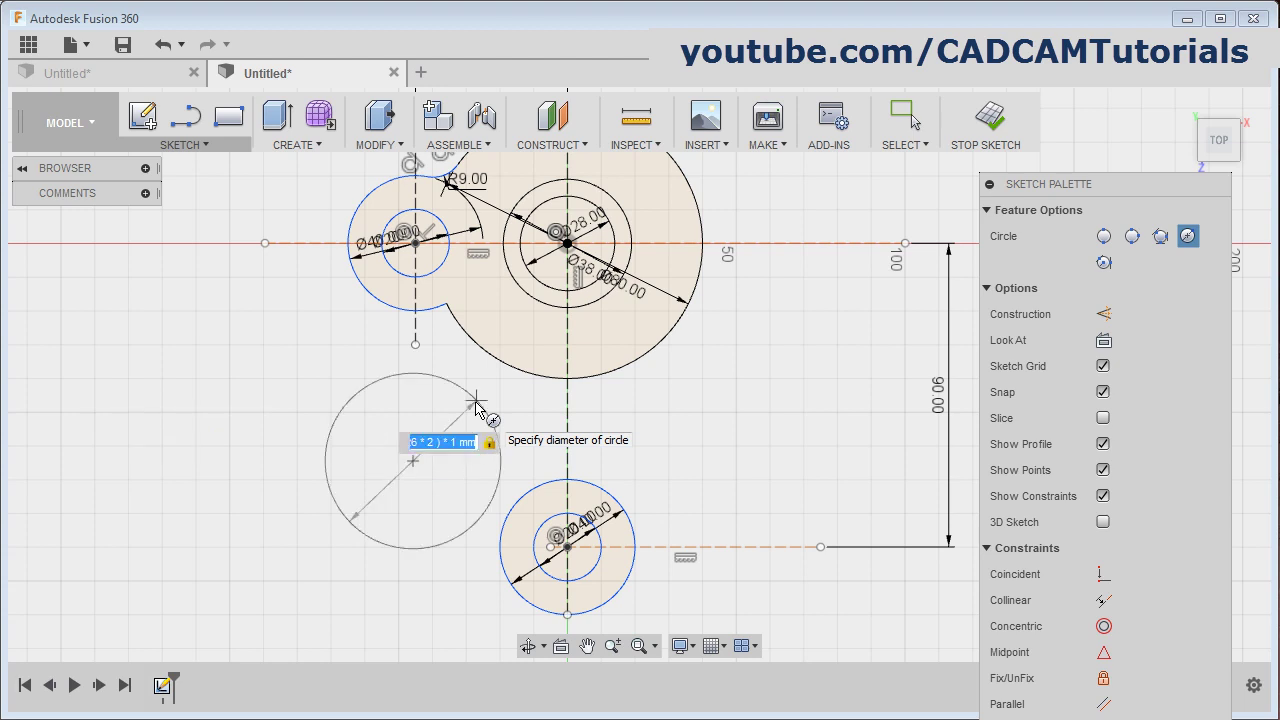
{"action": "key", "text": "Return"}
{"action": "key", "text": "Escape"}
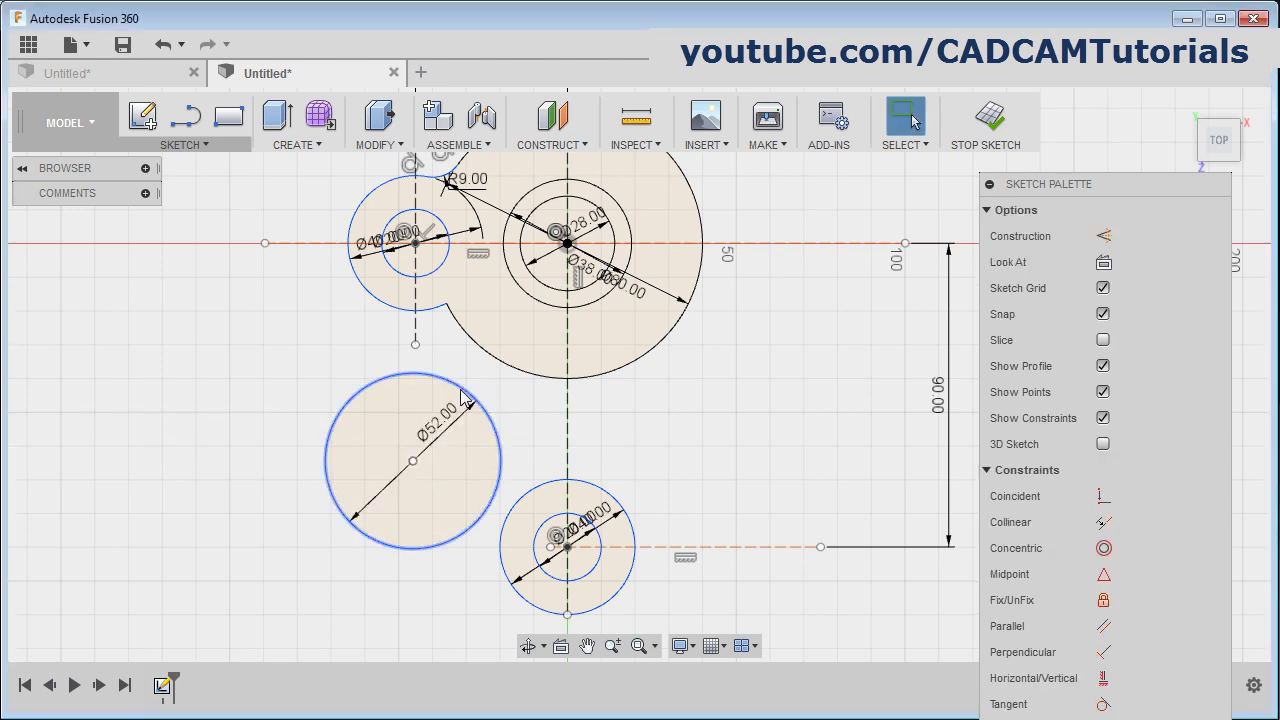
Make the Ø52 circle tangent to the large outer arc.
{"action": "left_click", "coordinate": [500, 368]}
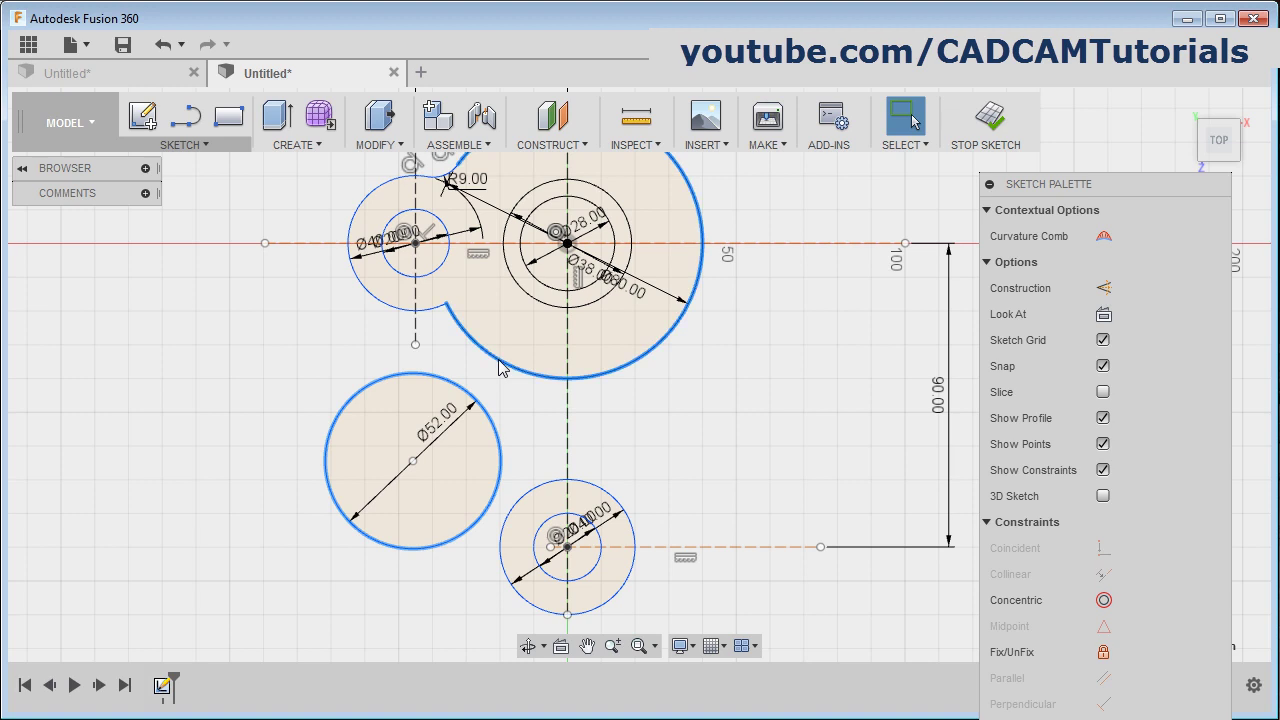
{"action": "scroll", "coordinate": [1138, 386], "scroll_direction": "down", "scroll_amount": 6}
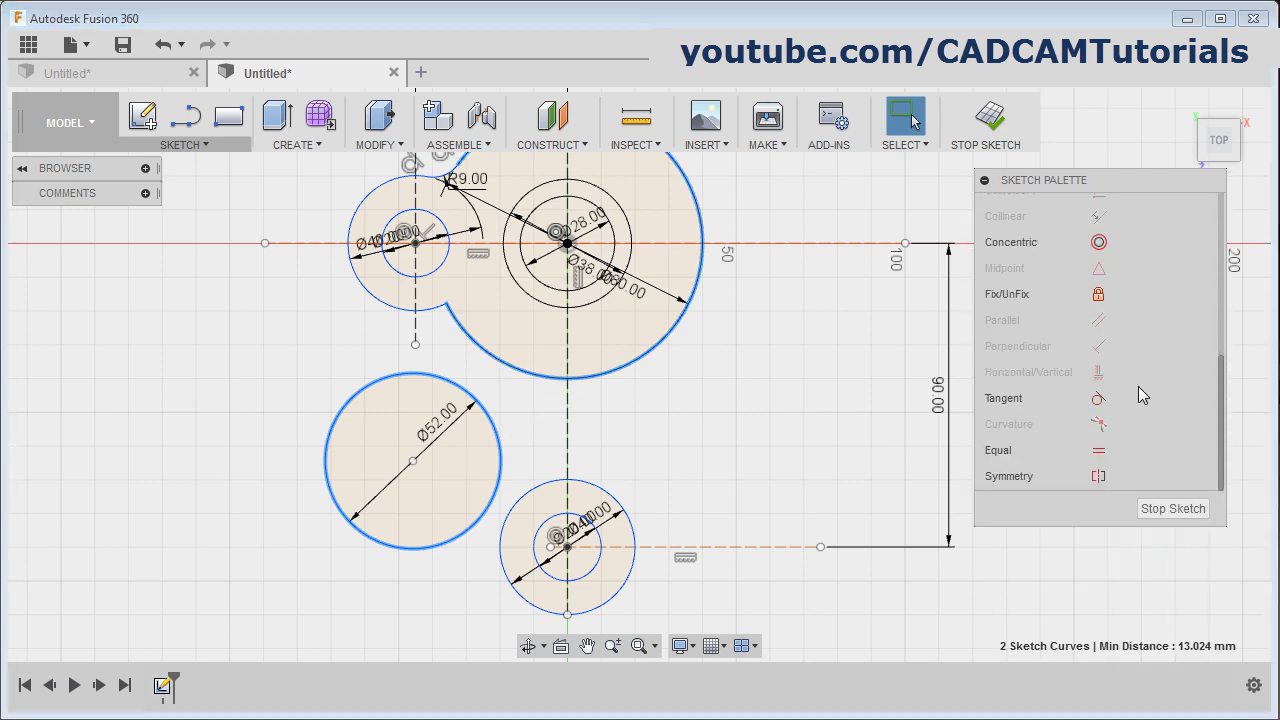
{"action": "left_click", "coordinate": [1098, 399]}
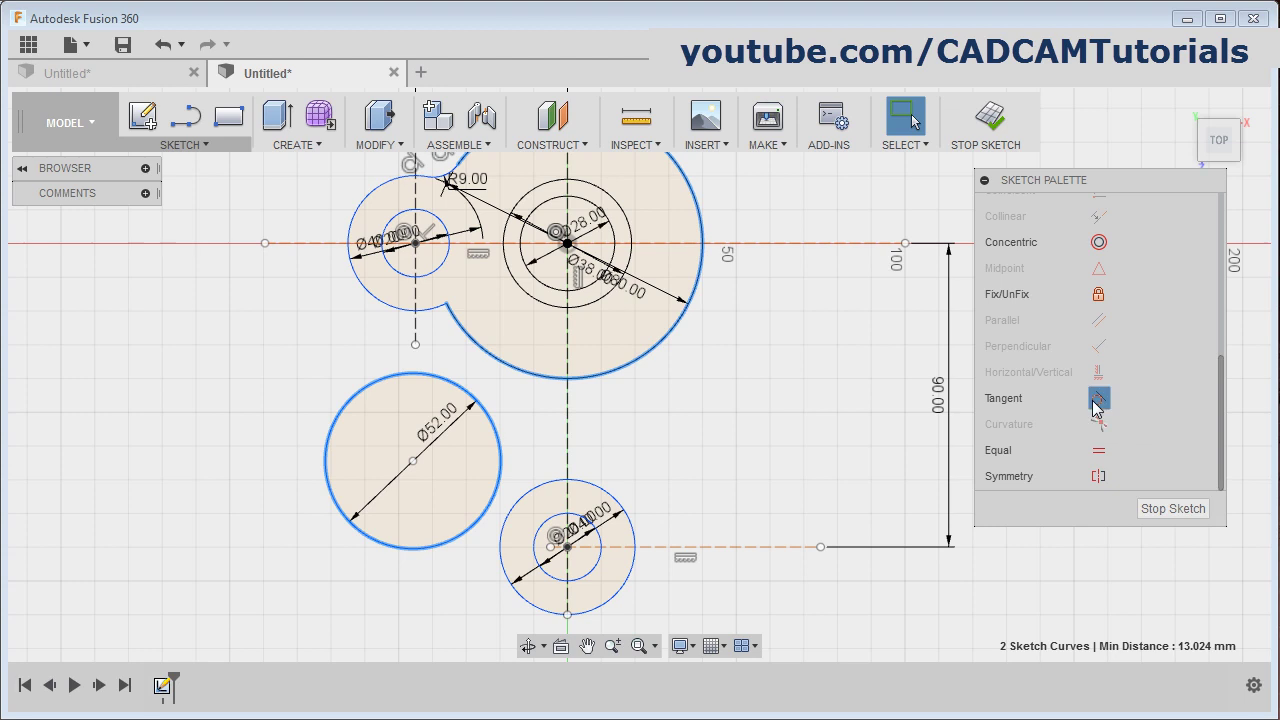
Make the Ø52 circle tangent to the bottom Ø40 circle.
{"action": "left_click", "coordinate": [531, 478]}
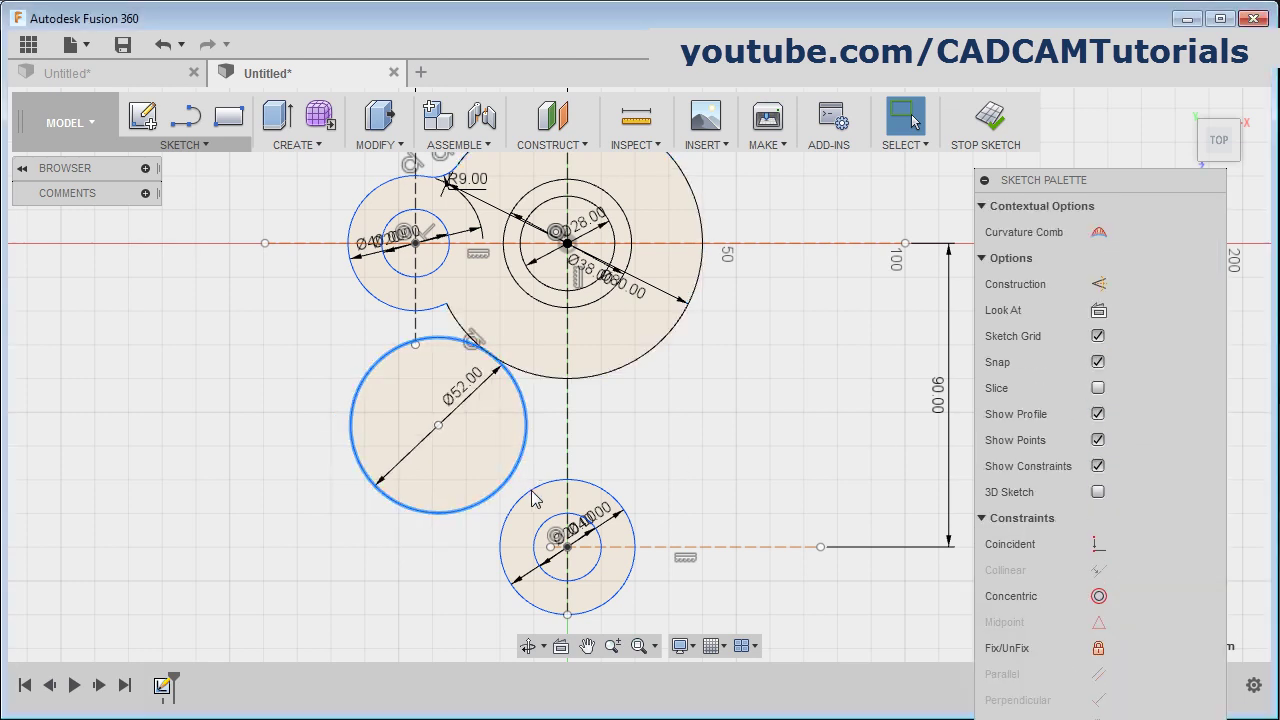
{"action": "left_click", "coordinate": [528, 494], "text": "shift"}
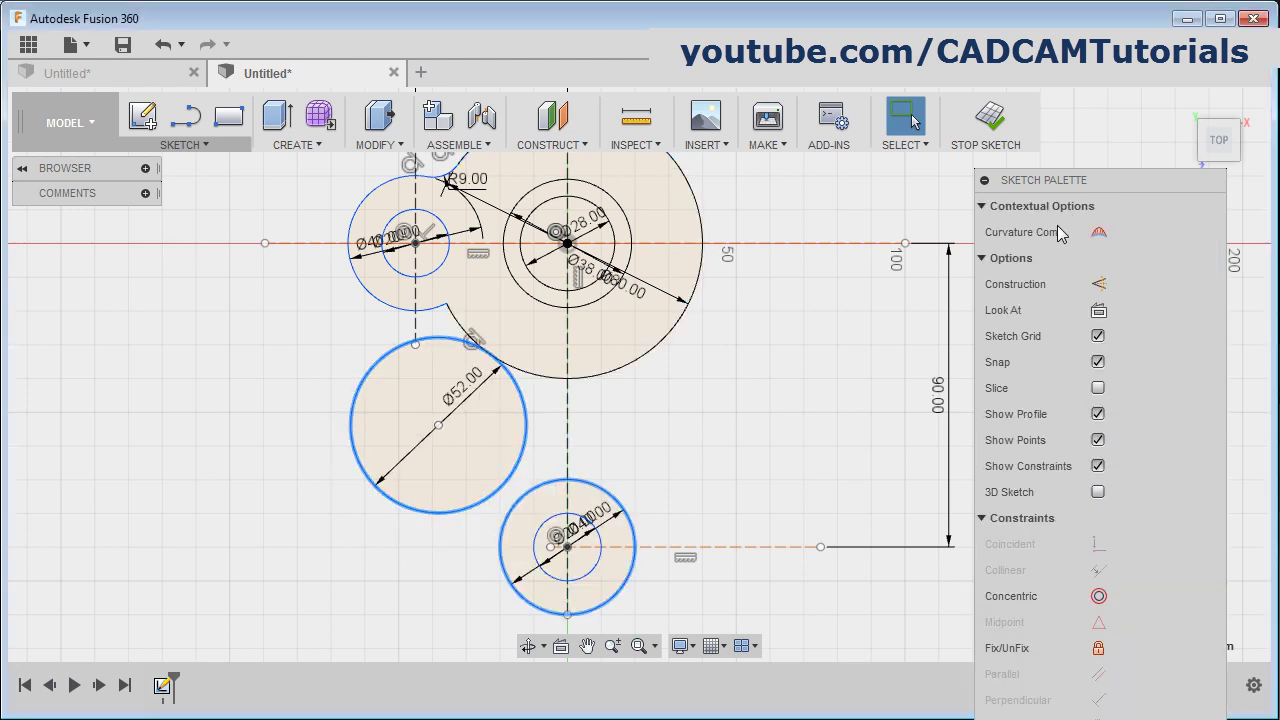
{"action": "left_click_drag", "start_coordinate": [1104, 191], "coordinate": [1106, 155]}
{"action": "scroll", "coordinate": [1127, 292], "scroll_direction": "down", "scroll_amount": 5}
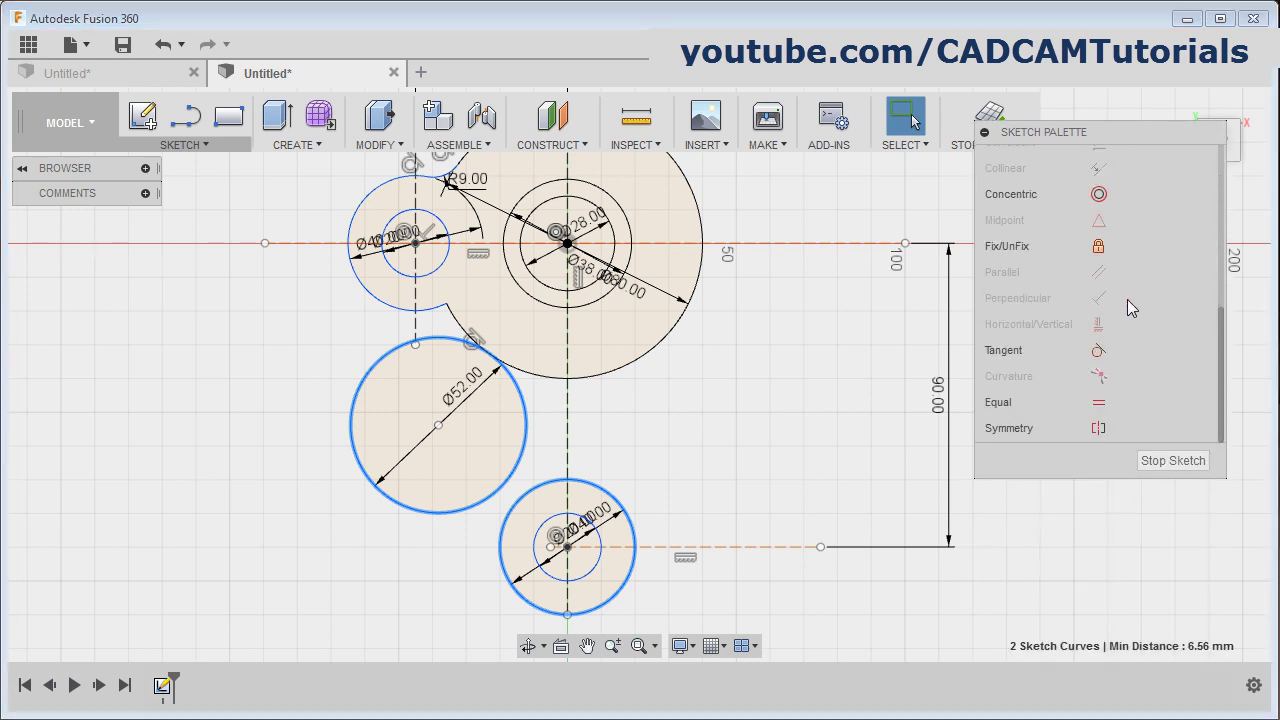
{"action": "left_click", "coordinate": [1098, 352]}
{"action": "middle_click_drag", "start_coordinate": [756, 294], "coordinate": [756, 414]}
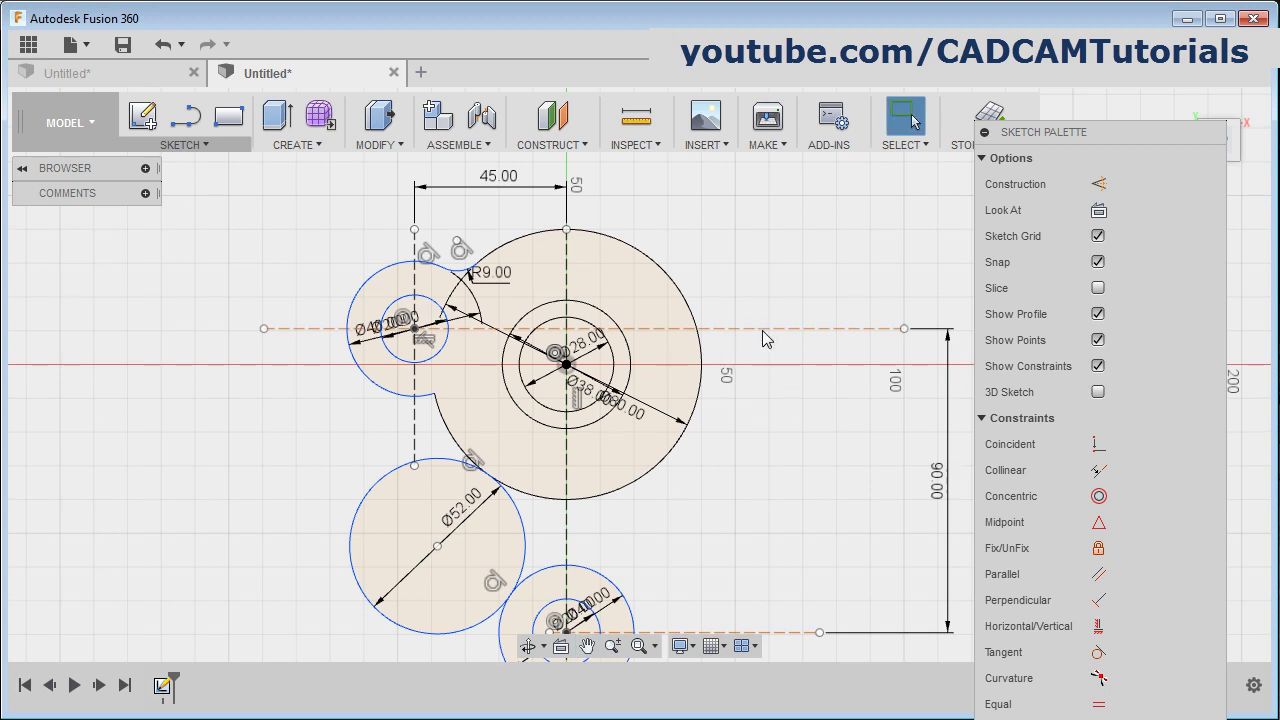
{"action": "left_click", "coordinate": [628, 350]}
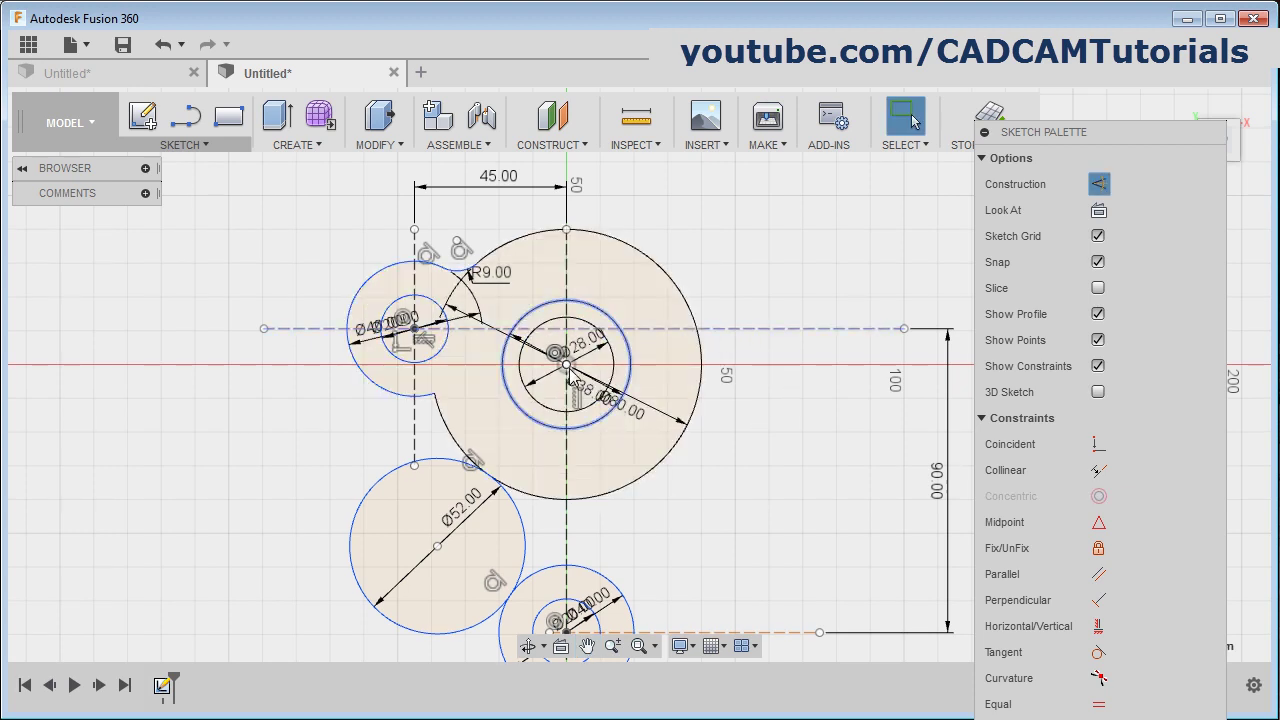
{"action": "left_click", "coordinate": [840, 470]}
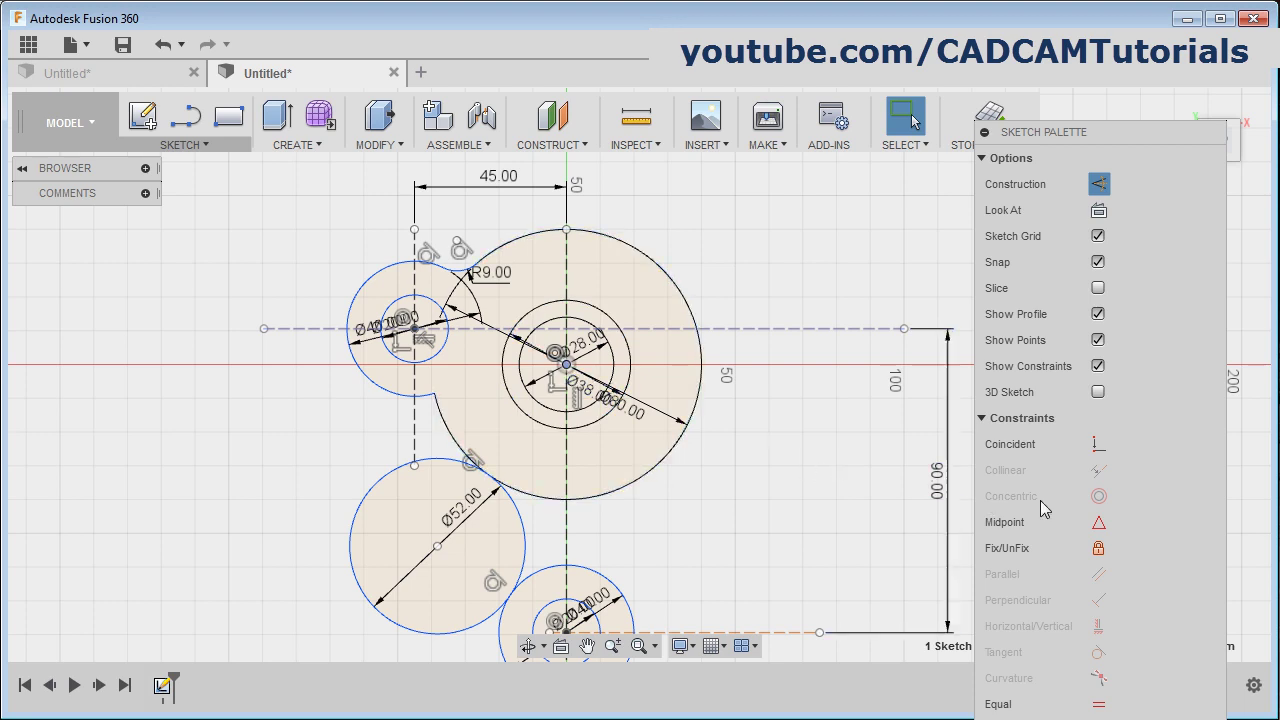
{"action": "left_click", "coordinate": [1100, 444]}
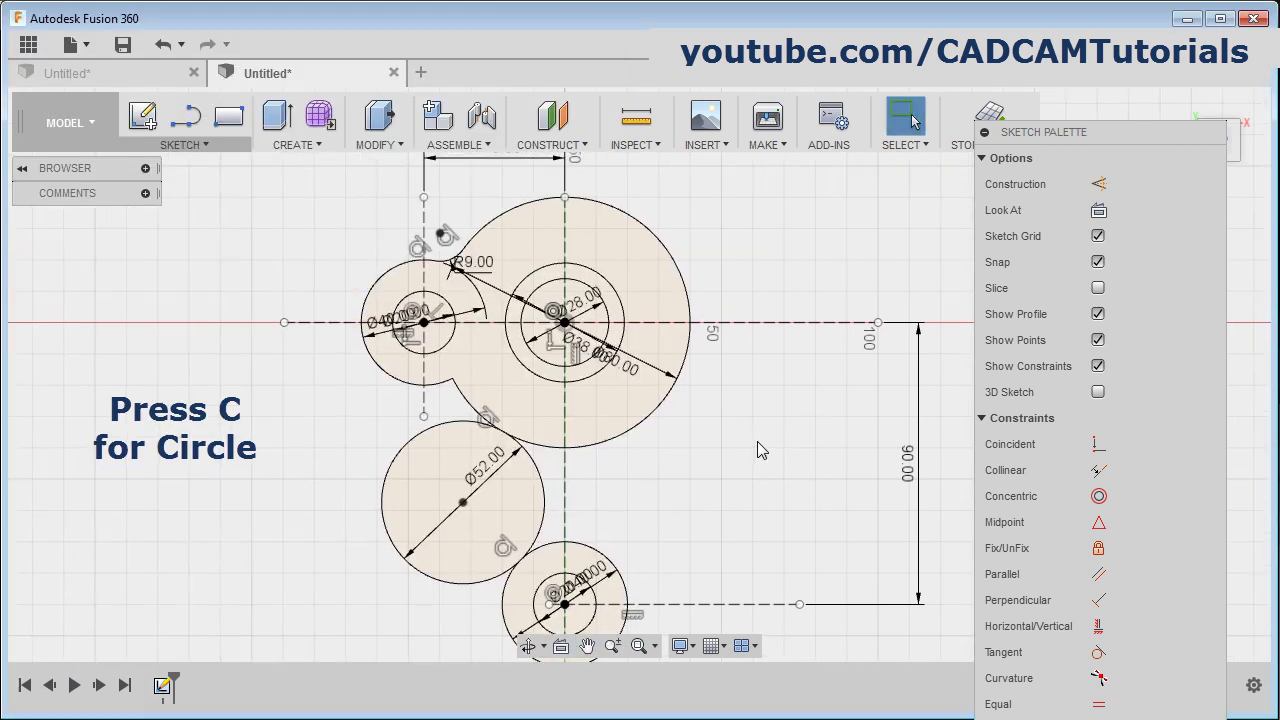
Draw a Ø196 circle, entered as 98*2, centred on the Ø52 circle's centre.
{"action": "key", "text": "c"}
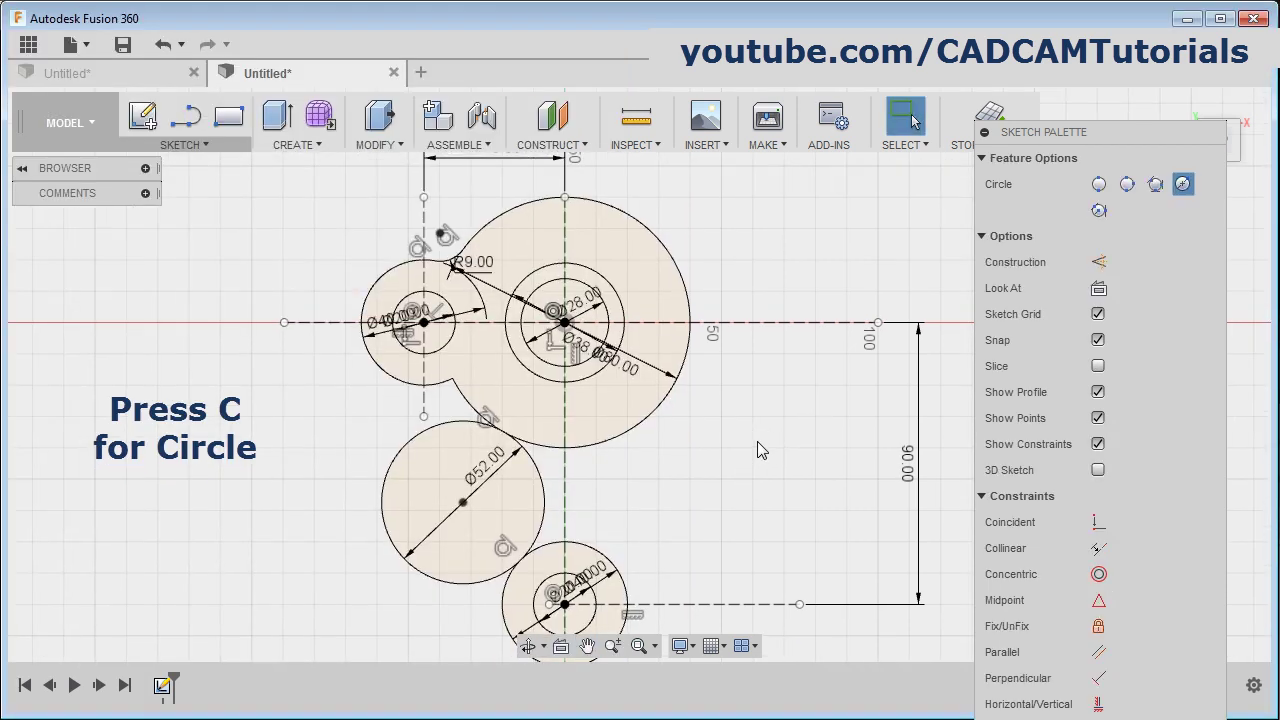
{"action": "left_click", "coordinate": [449, 467]}
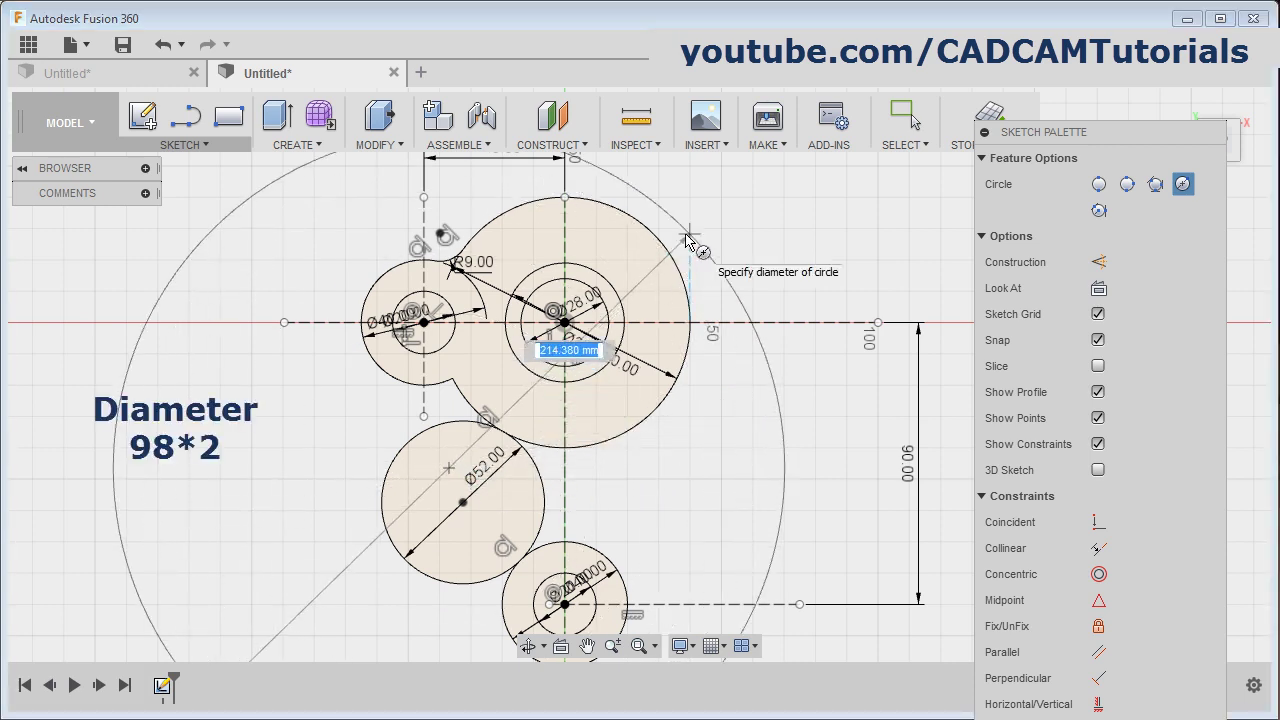
{"action": "type", "text": "98"}
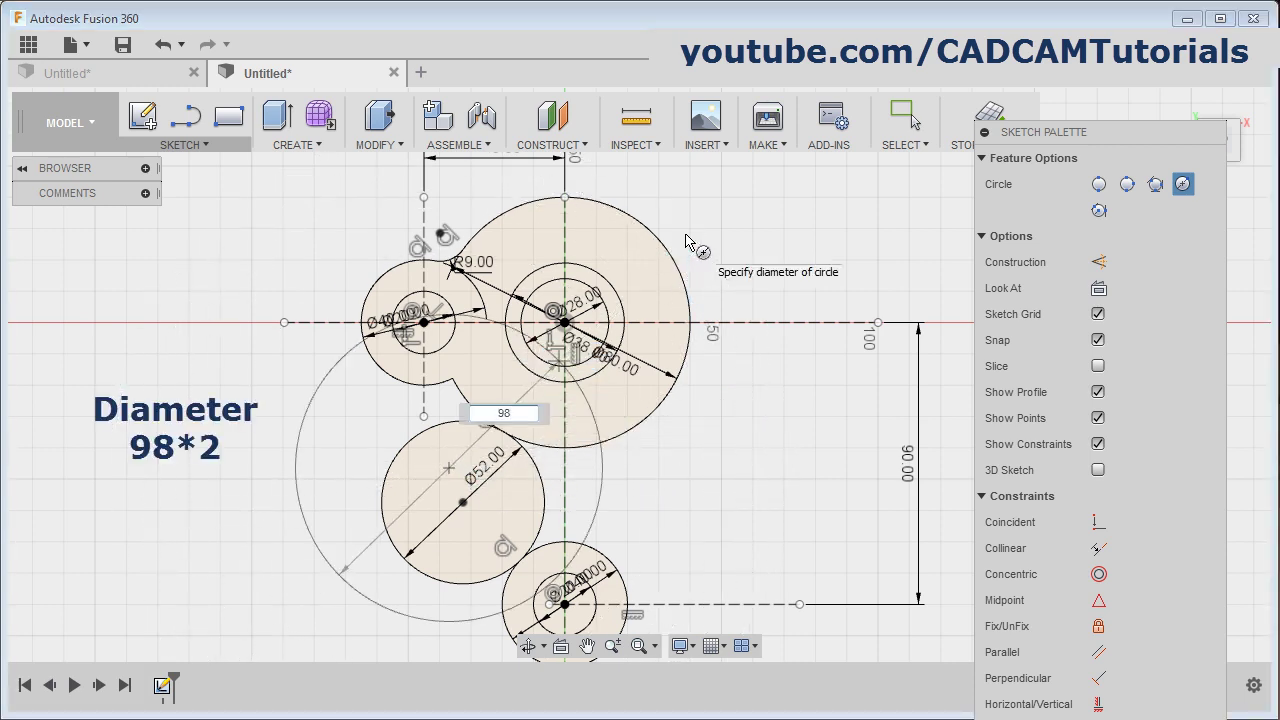
{"action": "type", "text": "*2"}
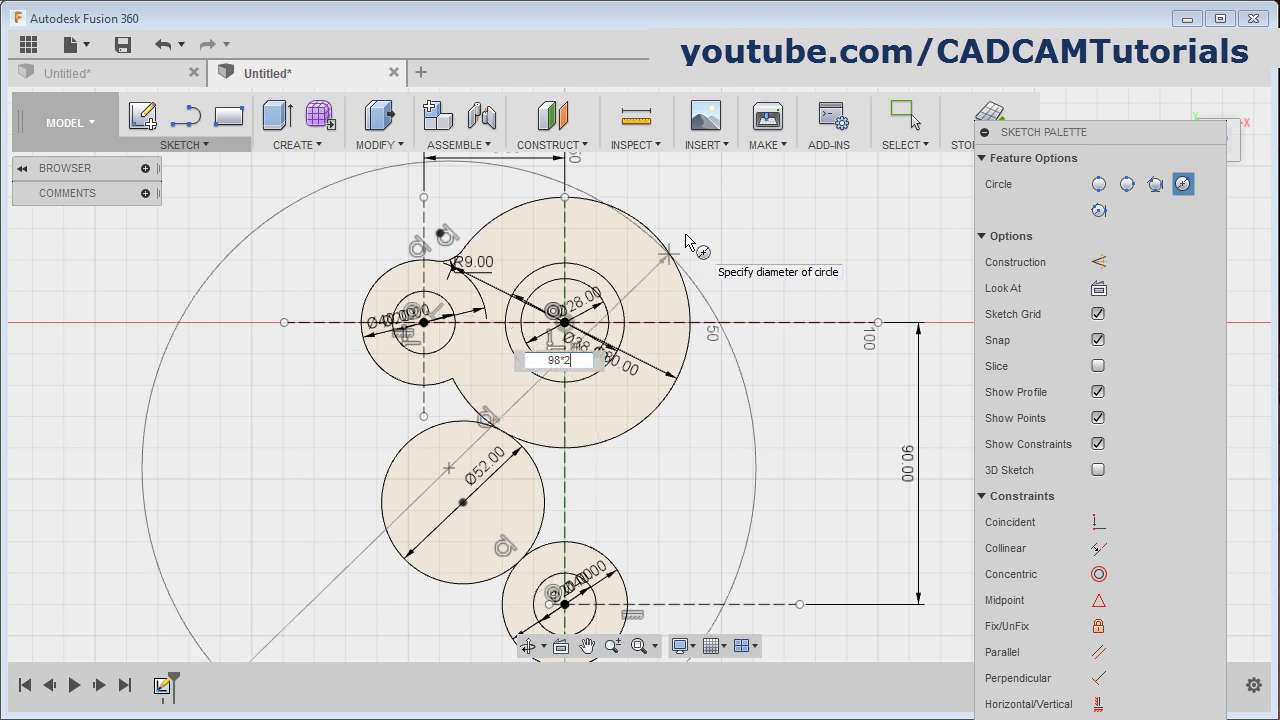
{"action": "key", "text": "Tab"}
{"action": "key", "text": "Return"}
{"action": "key", "text": "Escape"}
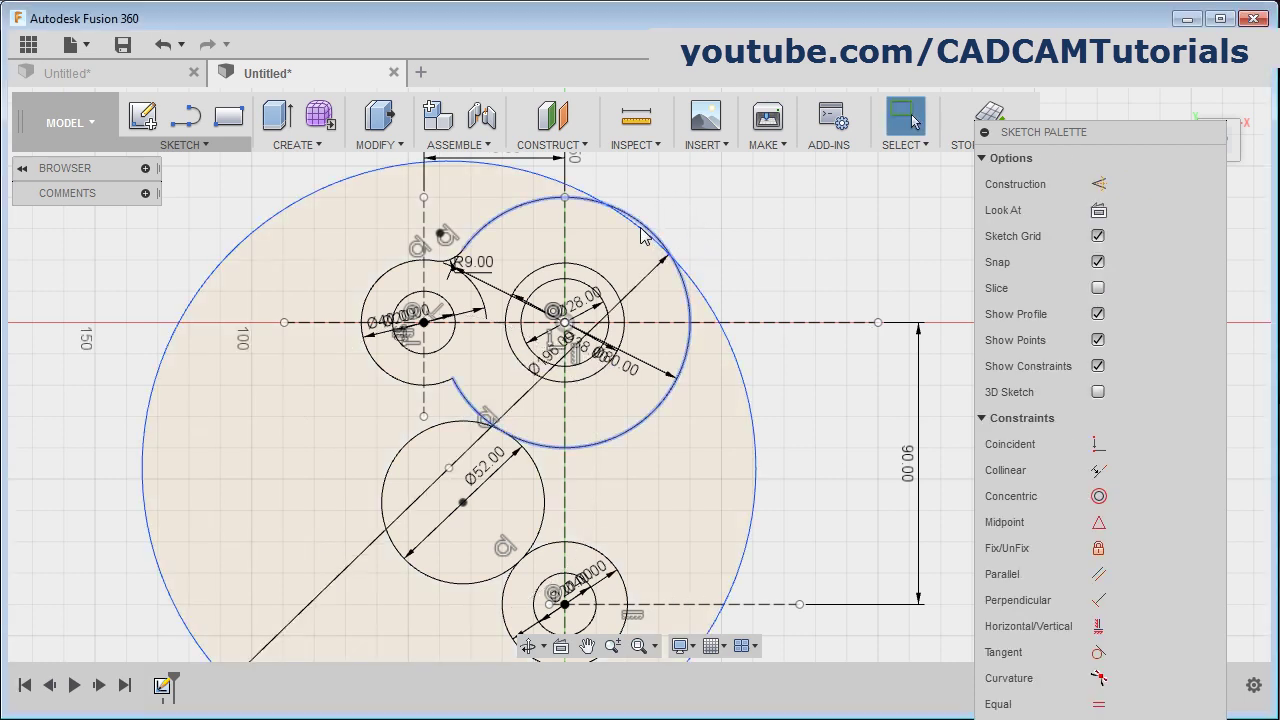
Make the 196 mm circle tangent to the large upper arc.
{"action": "left_click", "coordinate": [641, 236]}
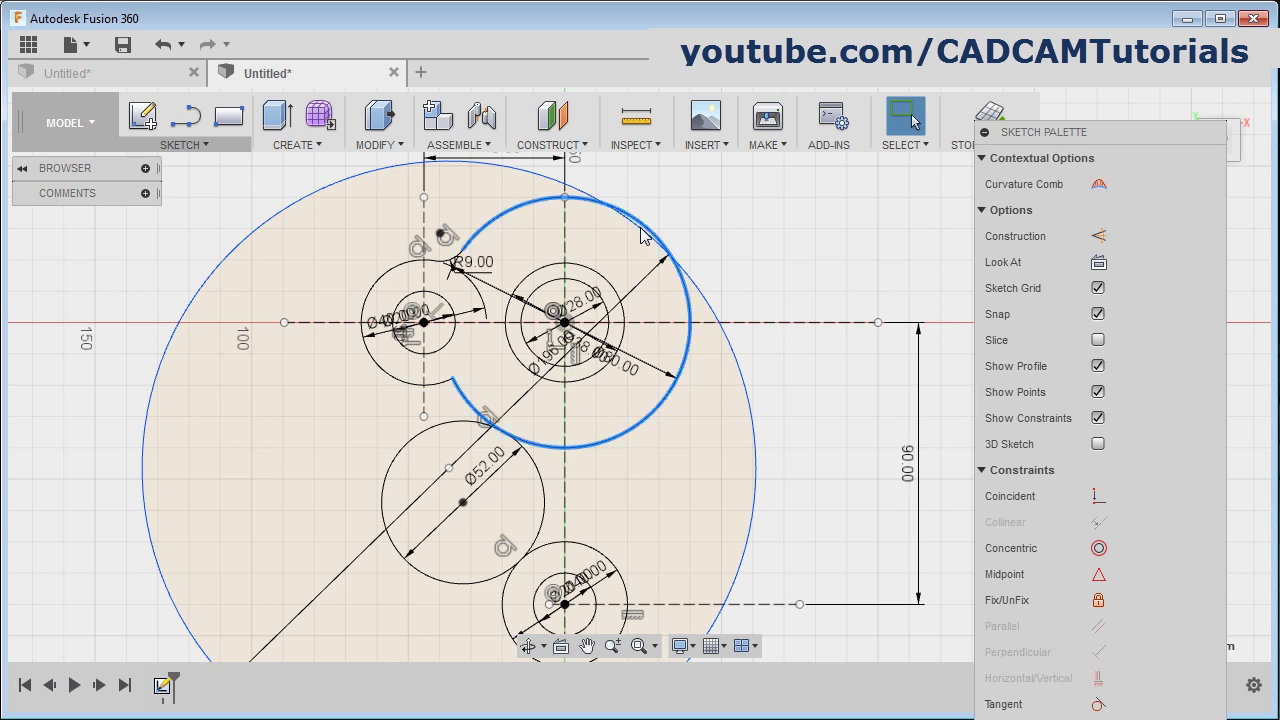
{"action": "left_click", "coordinate": [685, 266]}
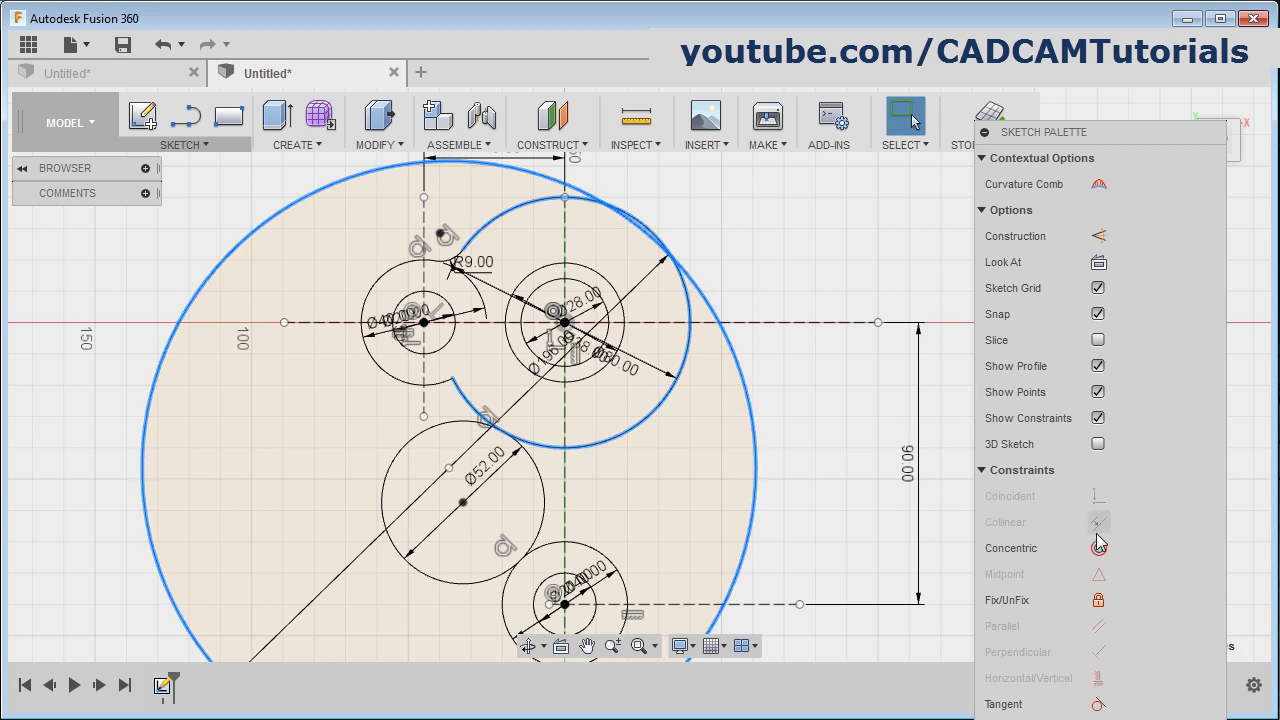
{"action": "scroll", "coordinate": [1111, 319], "scroll_direction": "down", "scroll_amount": 5}
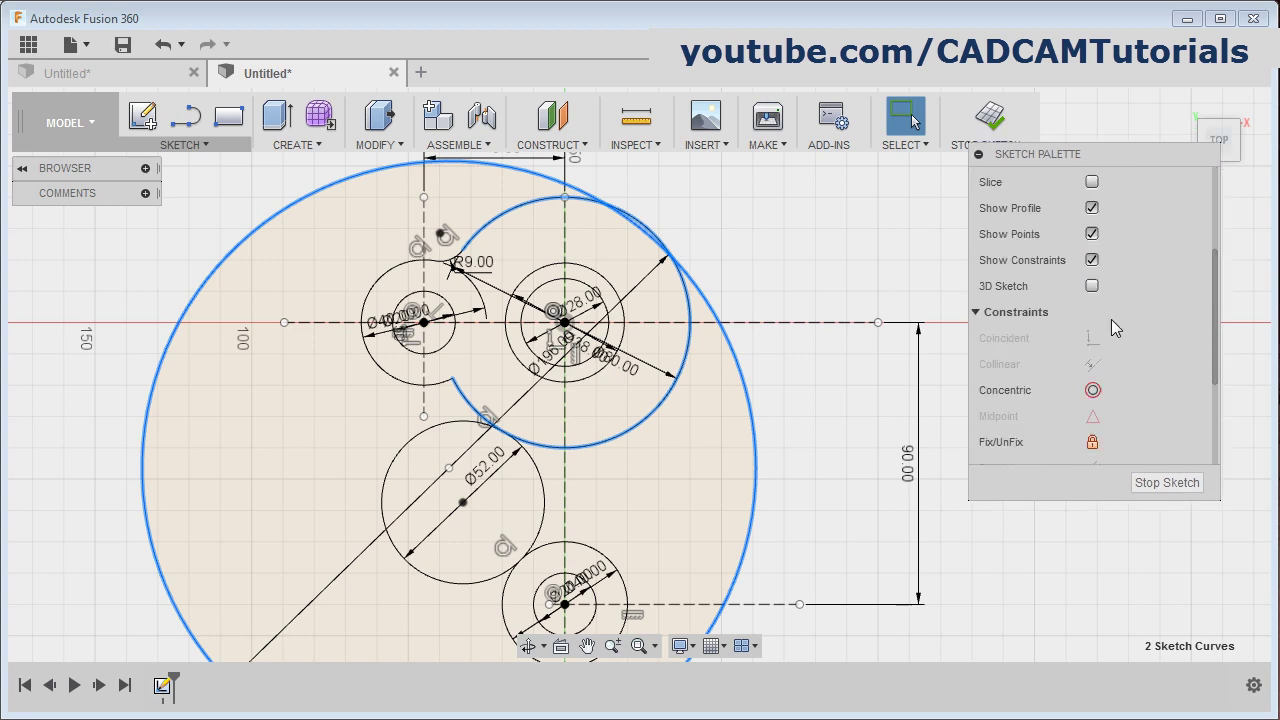
{"action": "left_click", "coordinate": [1092, 372]}
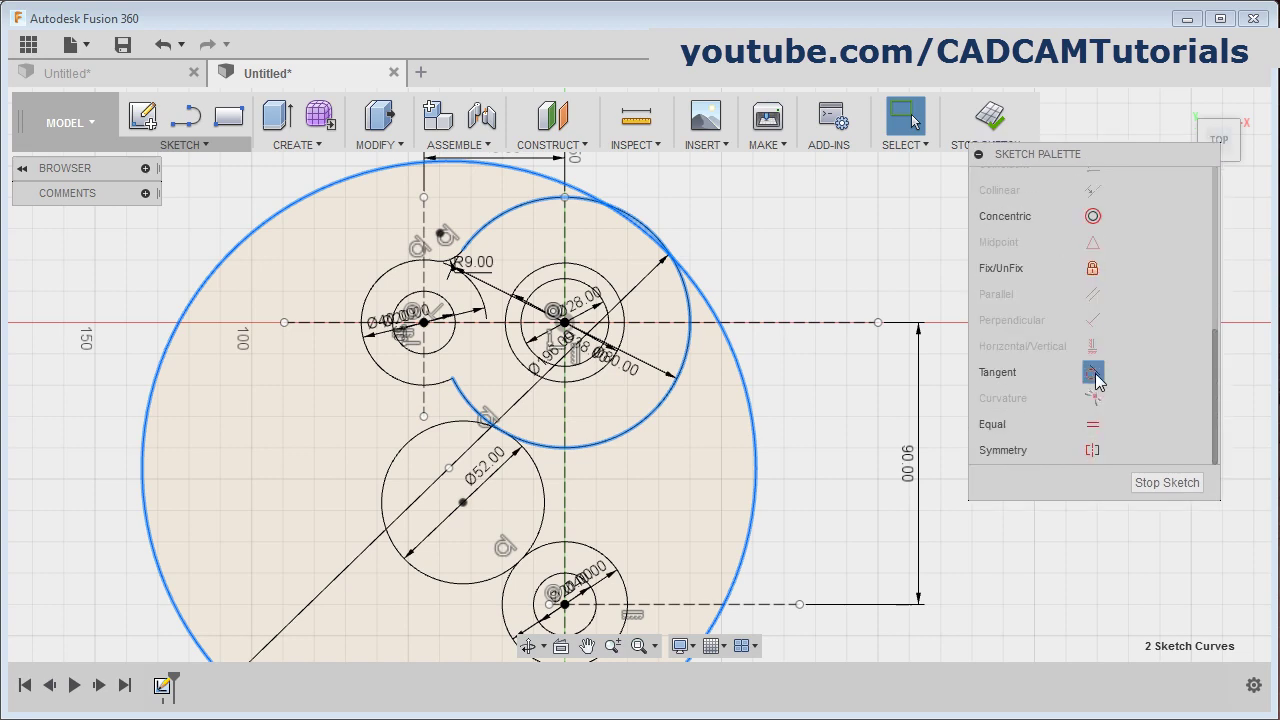
Make the 196 mm circle tangent to the small bottom circle.
{"action": "scroll", "coordinate": [701, 431], "scroll_direction": "down", "scroll_amount": 3}
{"action": "scroll", "coordinate": [691, 558], "scroll_direction": "up", "scroll_amount": 3}
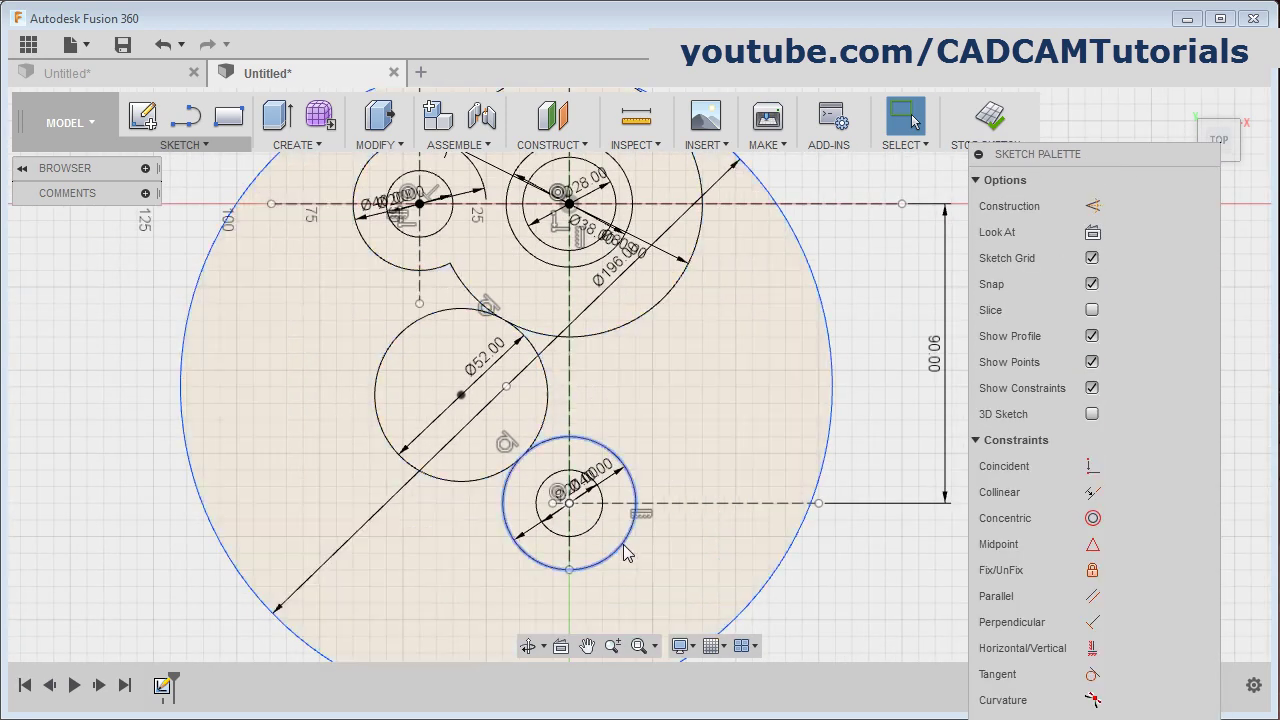
{"action": "left_click", "coordinate": [624, 553]}
{"action": "left_click", "coordinate": [755, 601], "text": "shift"}
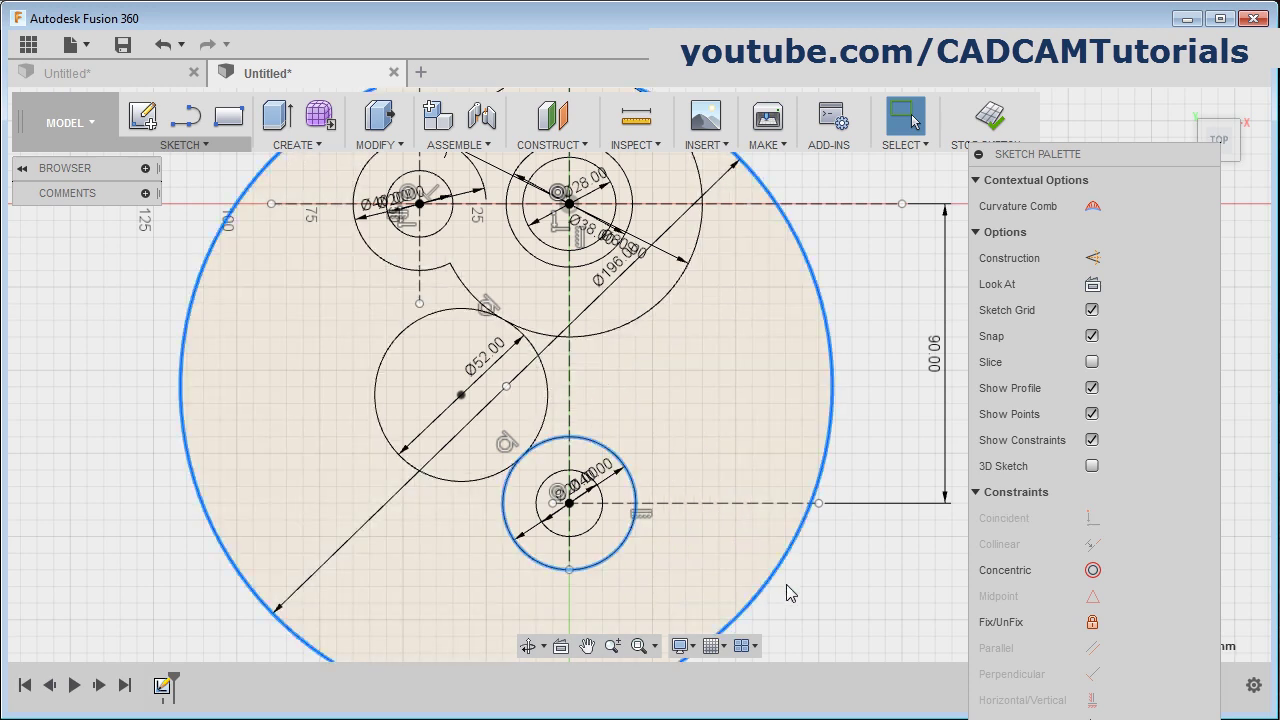
{"action": "left_click_drag", "start_coordinate": [1122, 157], "coordinate": [1117, 148]}
{"action": "scroll", "coordinate": [1112, 325], "scroll_direction": "down", "scroll_amount": 6}
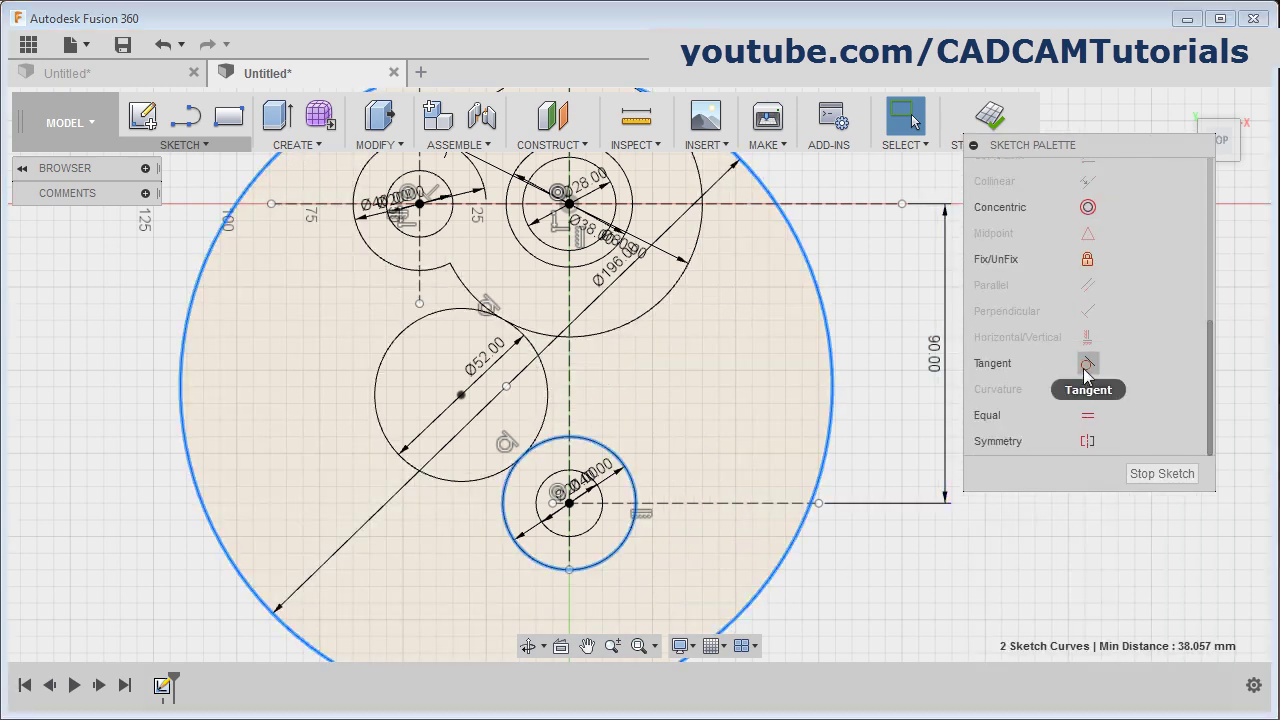
{"action": "left_click", "coordinate": [1087, 363]}
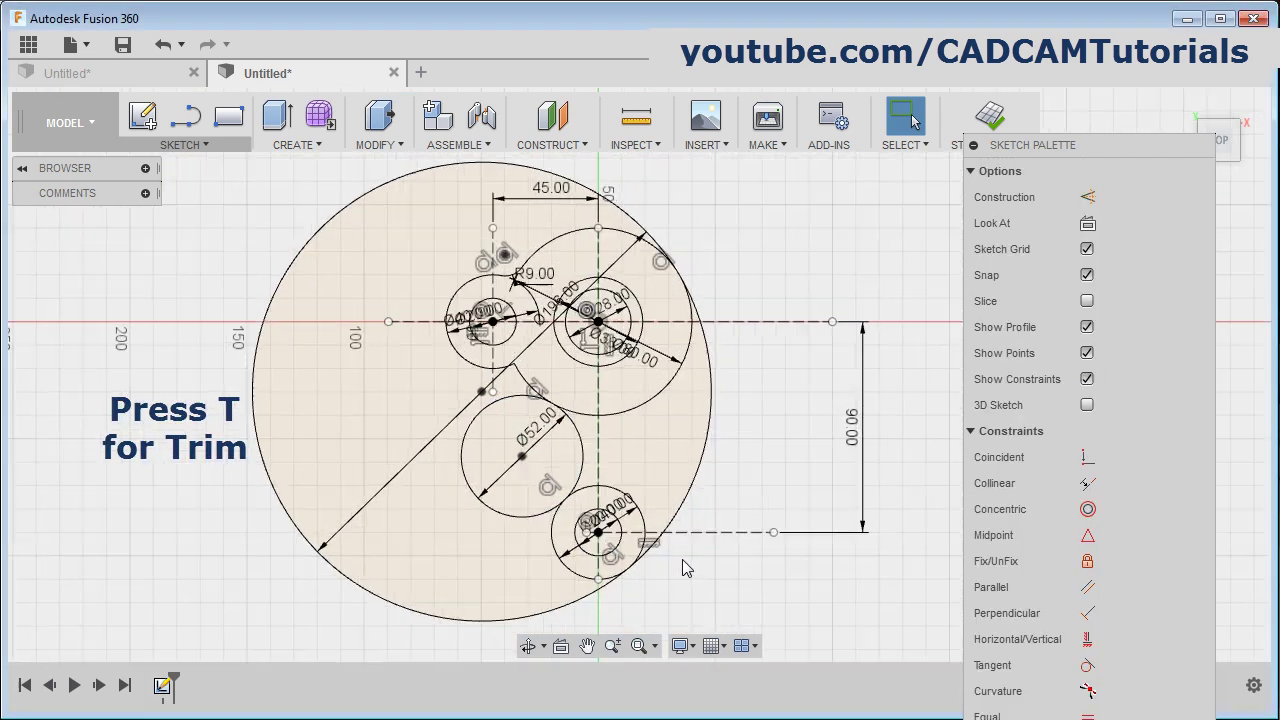
Trim away the left arc of the Ø52 circle and the big circle's large left arc.
{"action": "scroll", "coordinate": [682, 559], "scroll_direction": "up", "scroll_amount": 2}
{"action": "key", "text": "t"}
{"action": "left_click", "coordinate": [497, 407]}
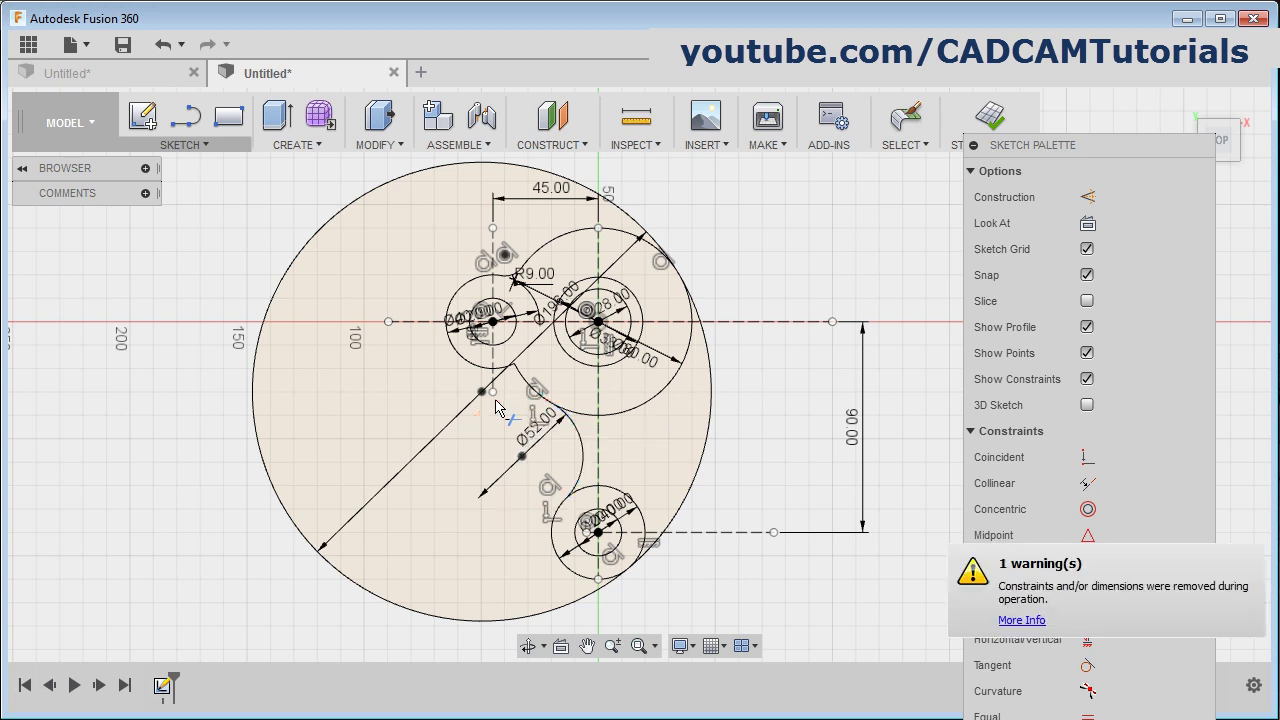
{"action": "left_click", "coordinate": [411, 177]}
{"action": "scroll", "coordinate": [645, 515], "scroll_direction": "up", "scroll_amount": 1}
{"action": "scroll", "coordinate": [640, 520], "scroll_direction": "up", "scroll_amount": 1}
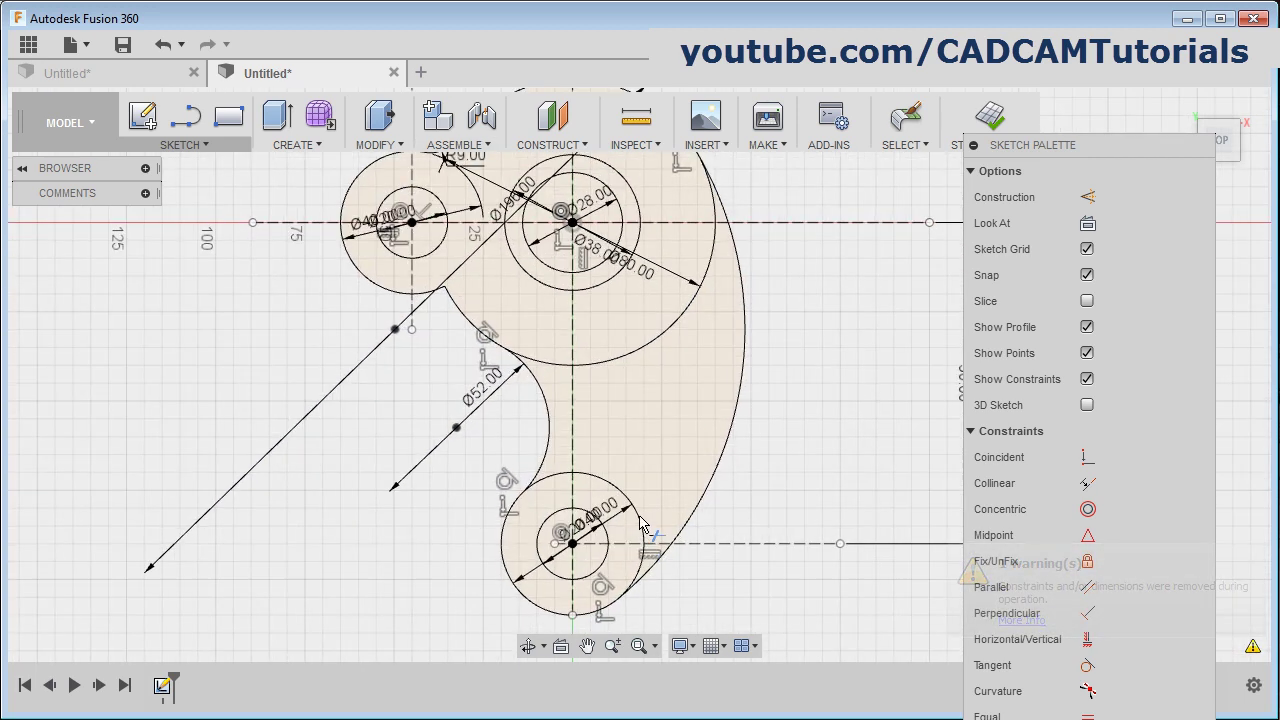
Trim the bottom circle's right and top-left arcs and the big circle's lower arcs.
{"action": "left_click", "coordinate": [640, 575]}
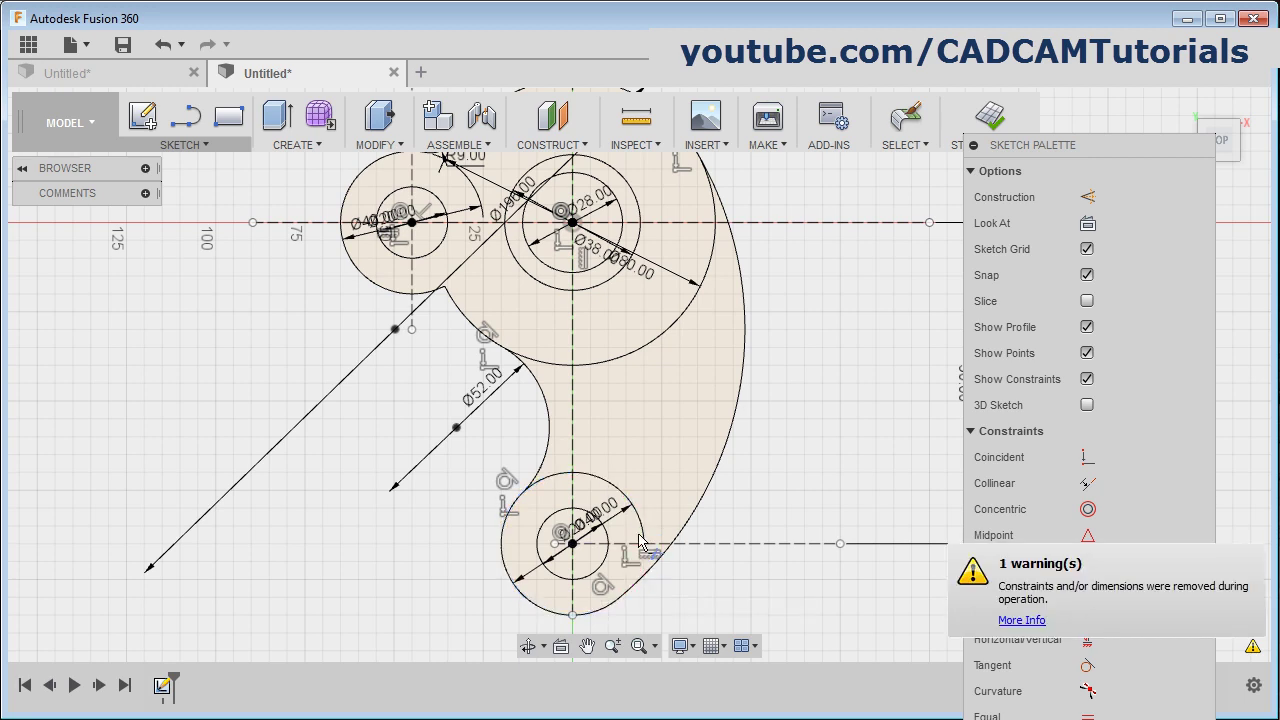
{"action": "left_click", "coordinate": [551, 486]}
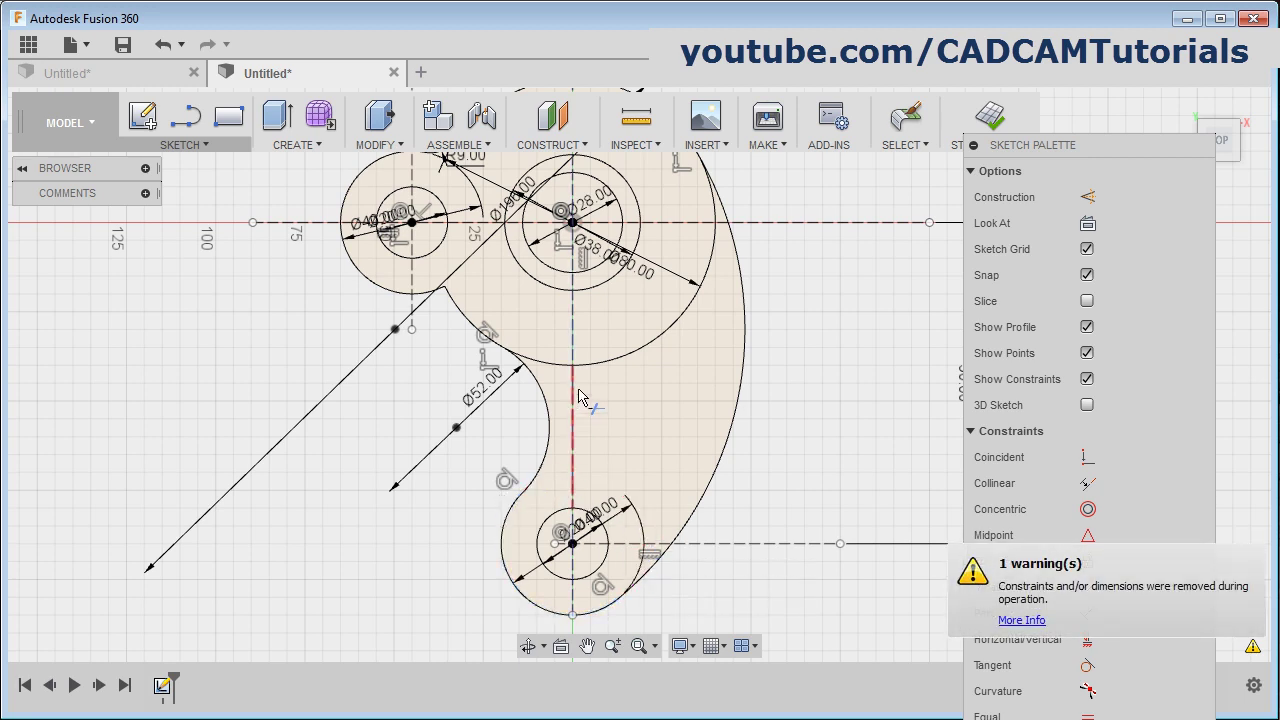
{"action": "left_click", "coordinate": [555, 368]}
{"action": "left_click", "coordinate": [628, 360]}
{"action": "middle_click_drag", "start_coordinate": [724, 360], "coordinate": [751, 476]}
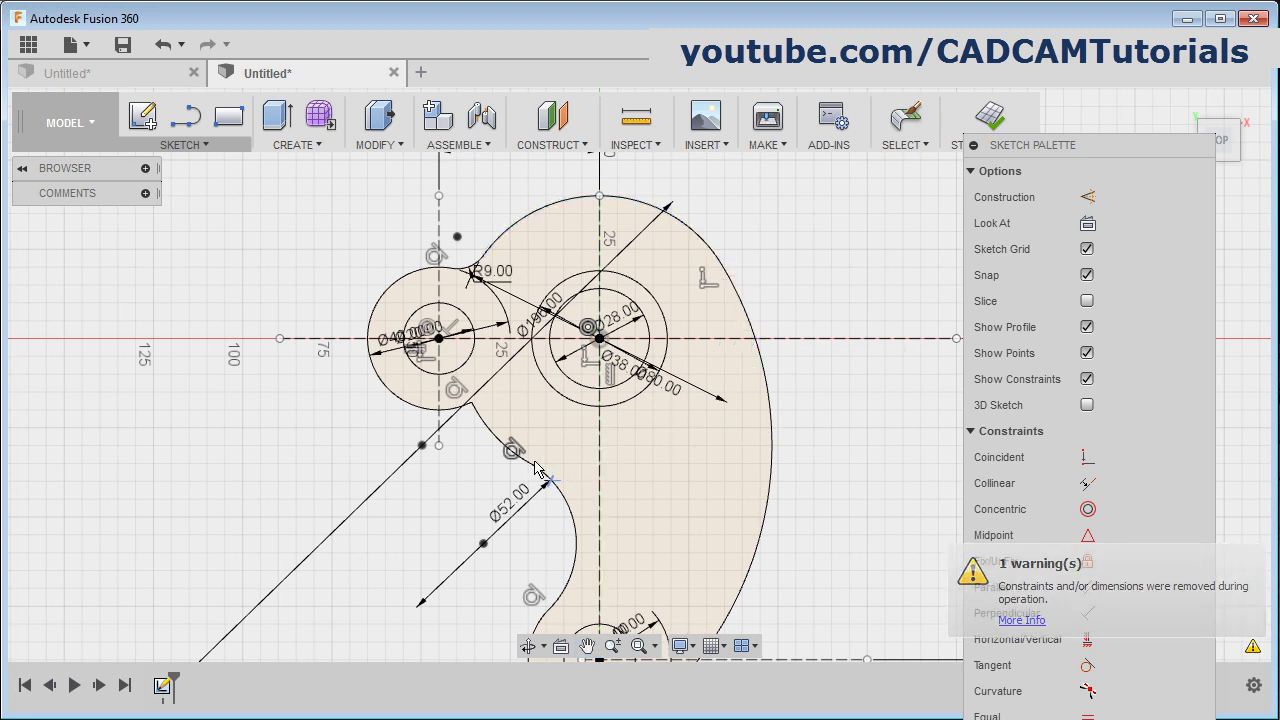
{"action": "key", "text": "Escape"}
{"action": "scroll", "coordinate": [400, 405], "scroll_direction": "up", "scroll_amount": 3}
{"action": "scroll", "coordinate": [422, 408], "scroll_direction": "up", "scroll_amount": 2}
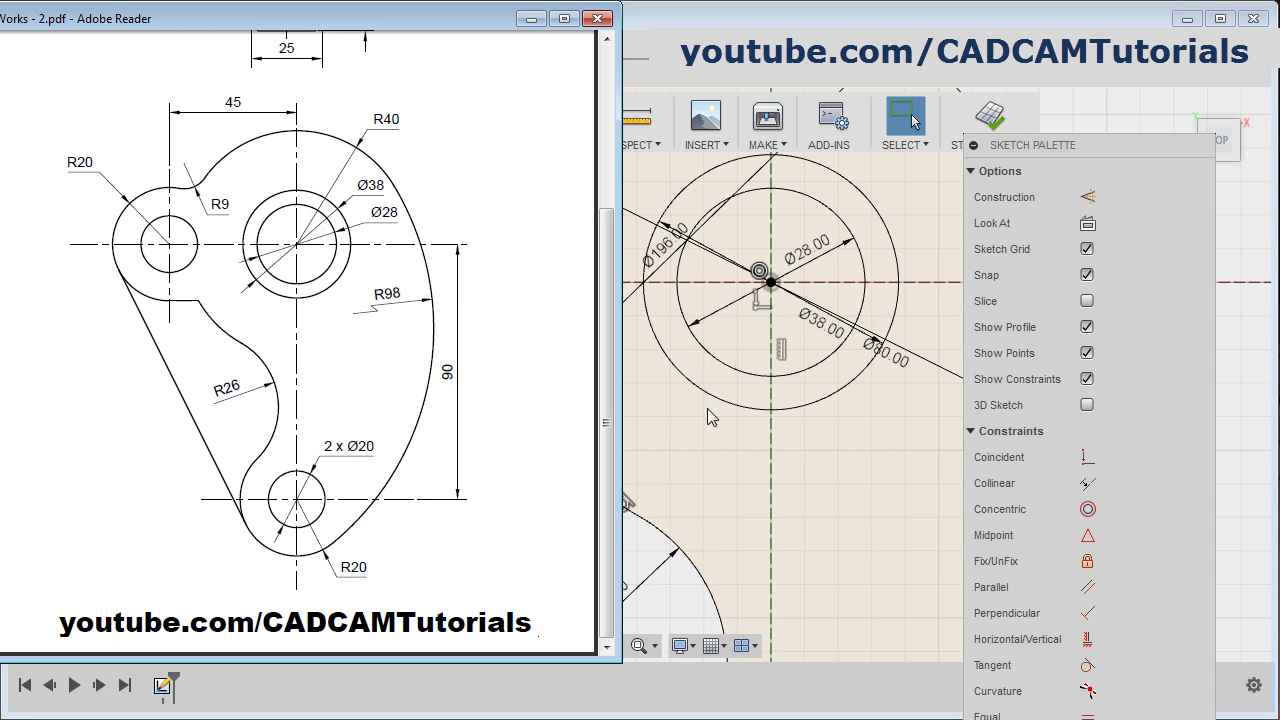
Draw a 13 mm horizontal line from the left circle's bottom point.
{"action": "left_click", "coordinate": [707, 418]}
{"action": "left_click", "coordinate": [730, 478]}
{"action": "left_click", "coordinate": [185, 115]}
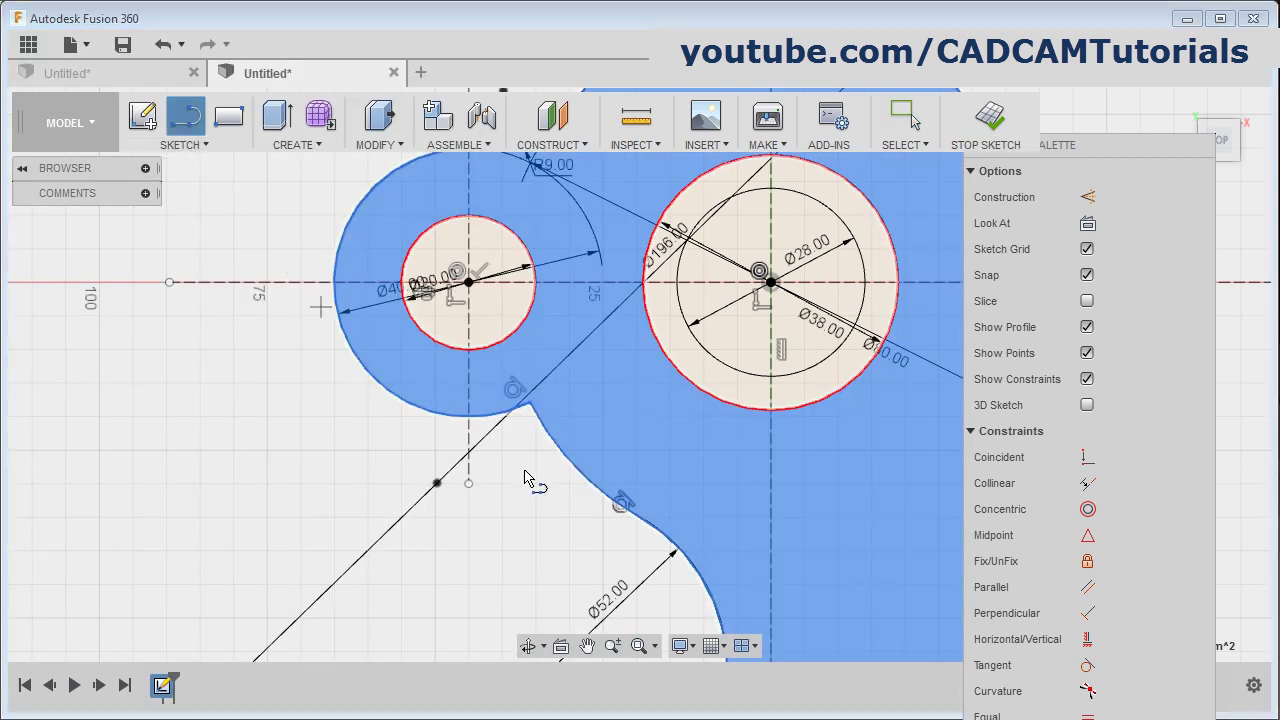
{"action": "scroll", "coordinate": [528, 478], "scroll_direction": "up", "scroll_amount": 3}
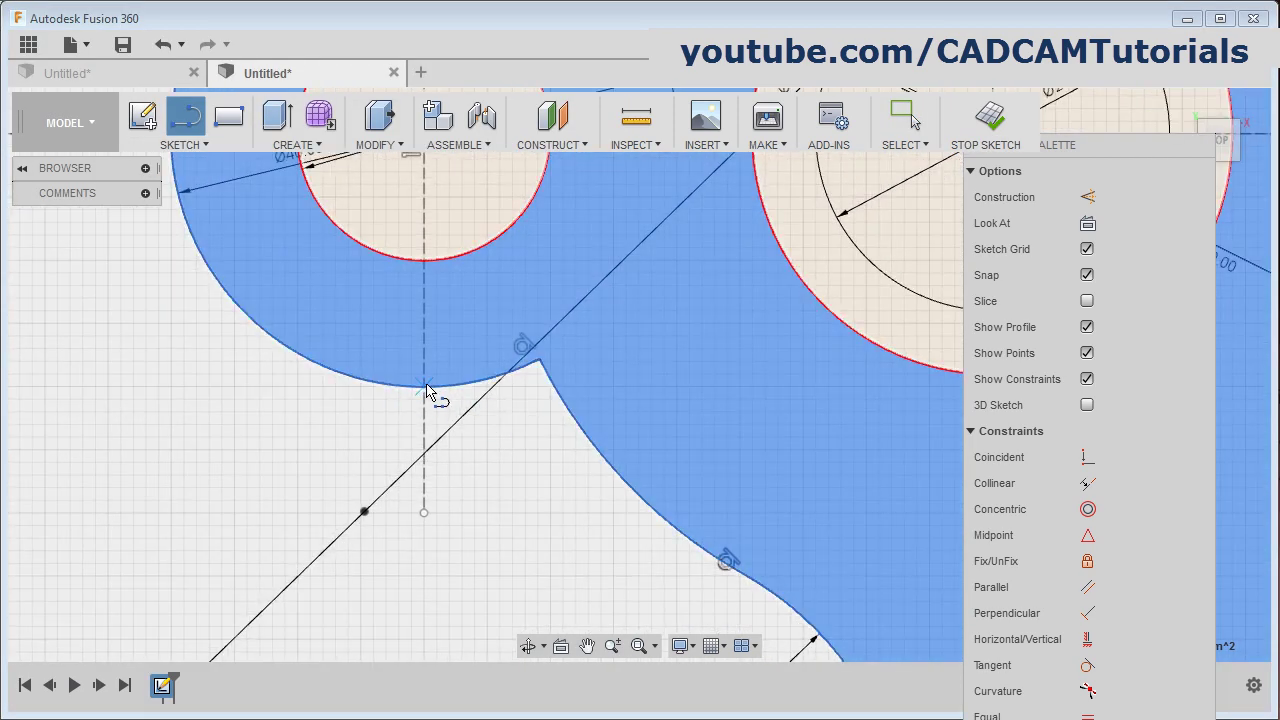
{"action": "left_click", "coordinate": [426, 388]}
{"action": "left_click", "coordinate": [588, 390]}
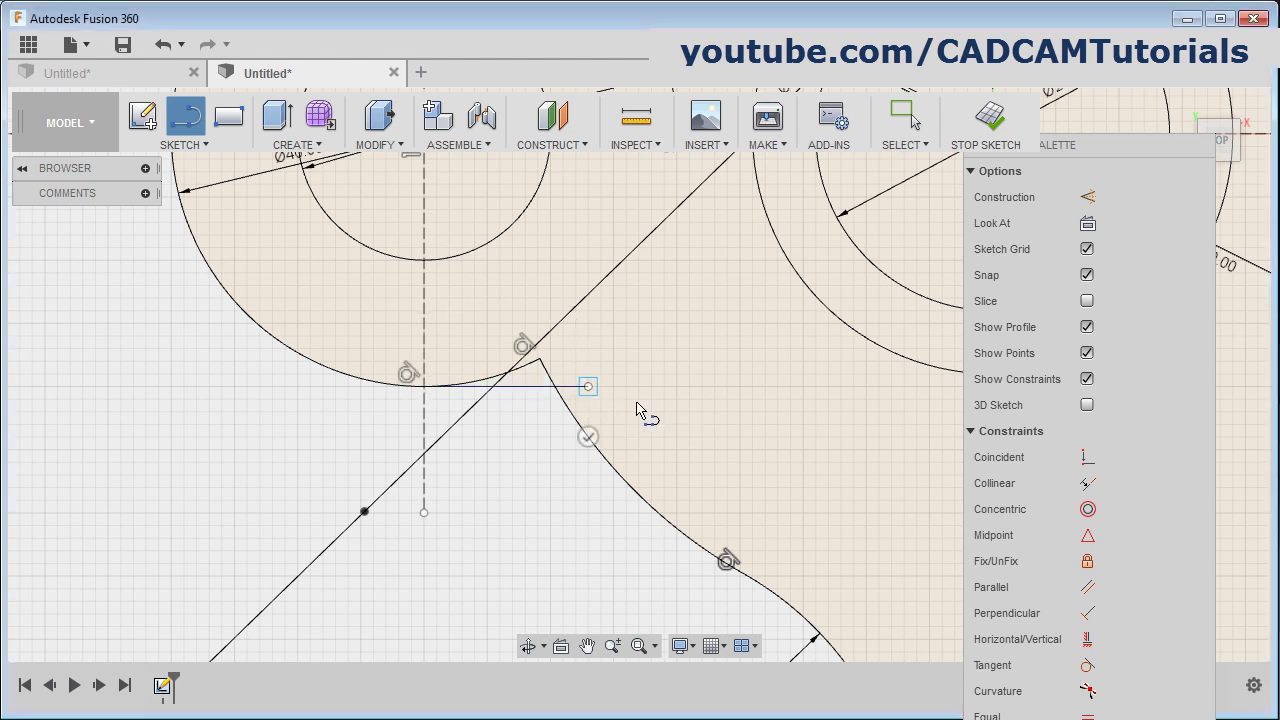
Trim the arc tip, short arc piece and line stub around the new line, then fit the view.
{"action": "key", "text": "t"}
{"action": "key", "text": "t"}
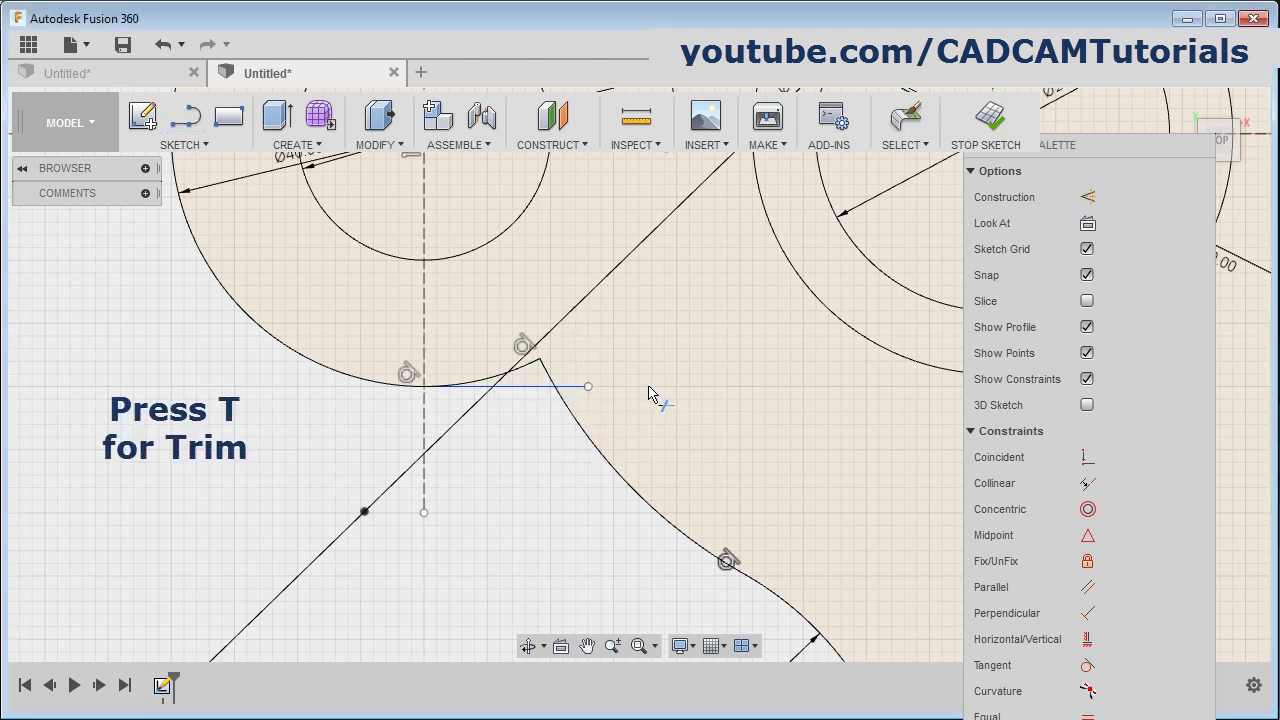
{"action": "left_click", "coordinate": [517, 379]}
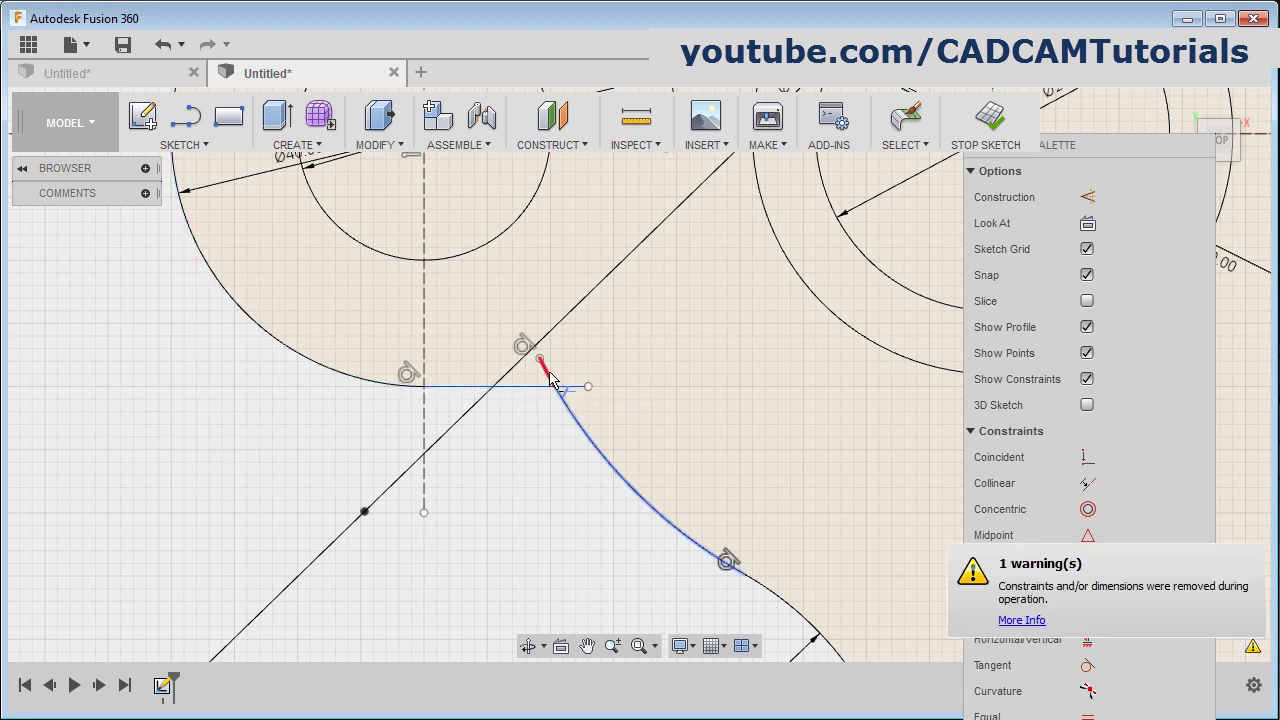
{"action": "left_click", "coordinate": [550, 382]}
{"action": "left_click", "coordinate": [584, 390]}
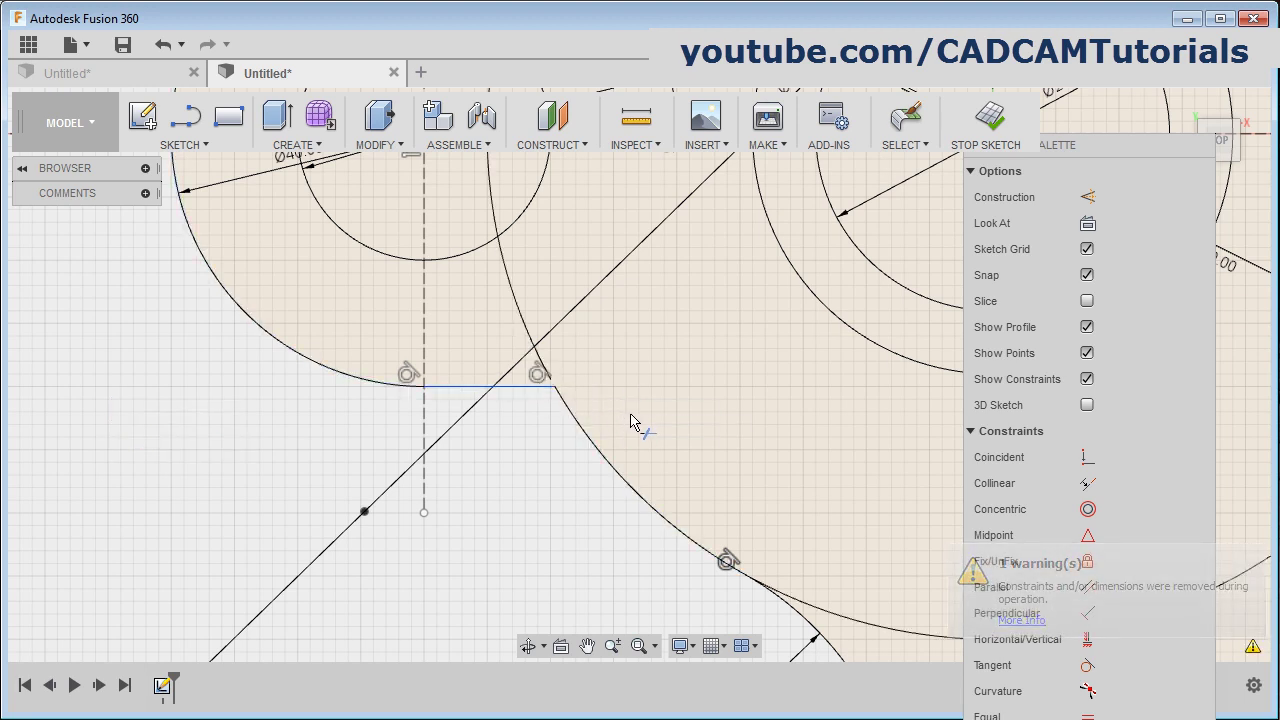
{"action": "key", "text": "Escape"}
{"action": "left_click", "coordinate": [639, 645]}
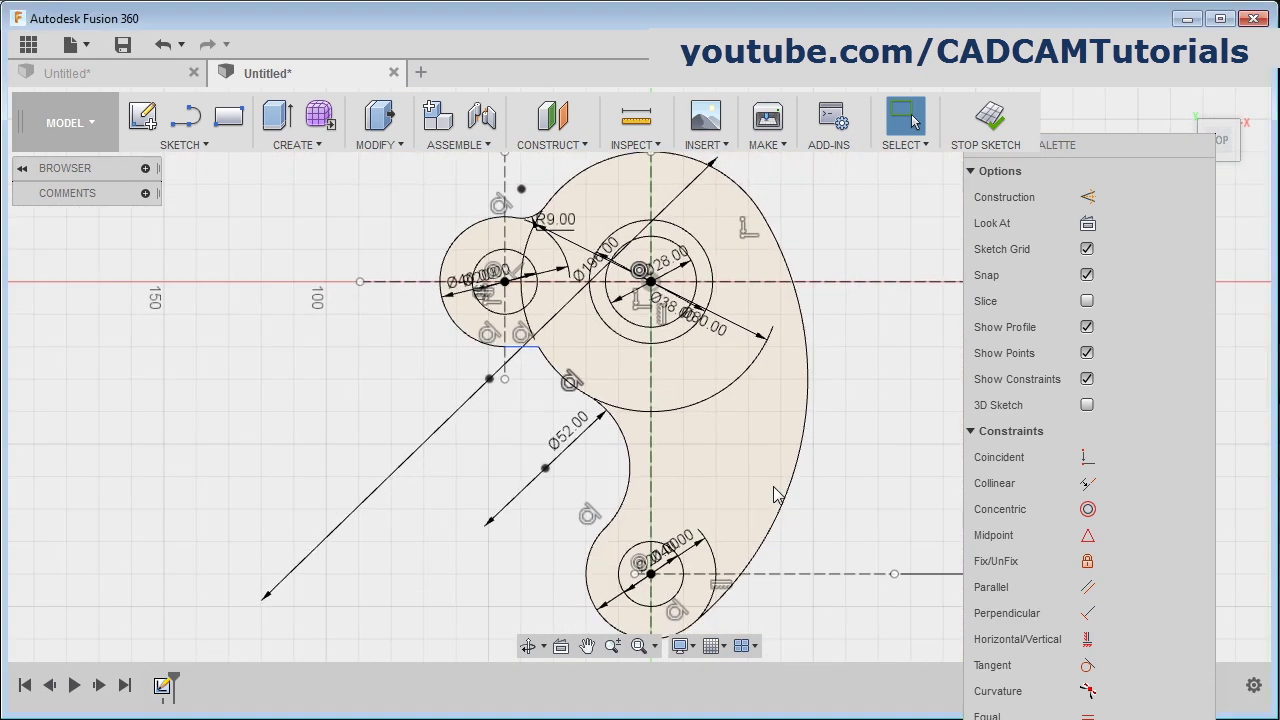
{"action": "key", "text": "alt+Tab"}
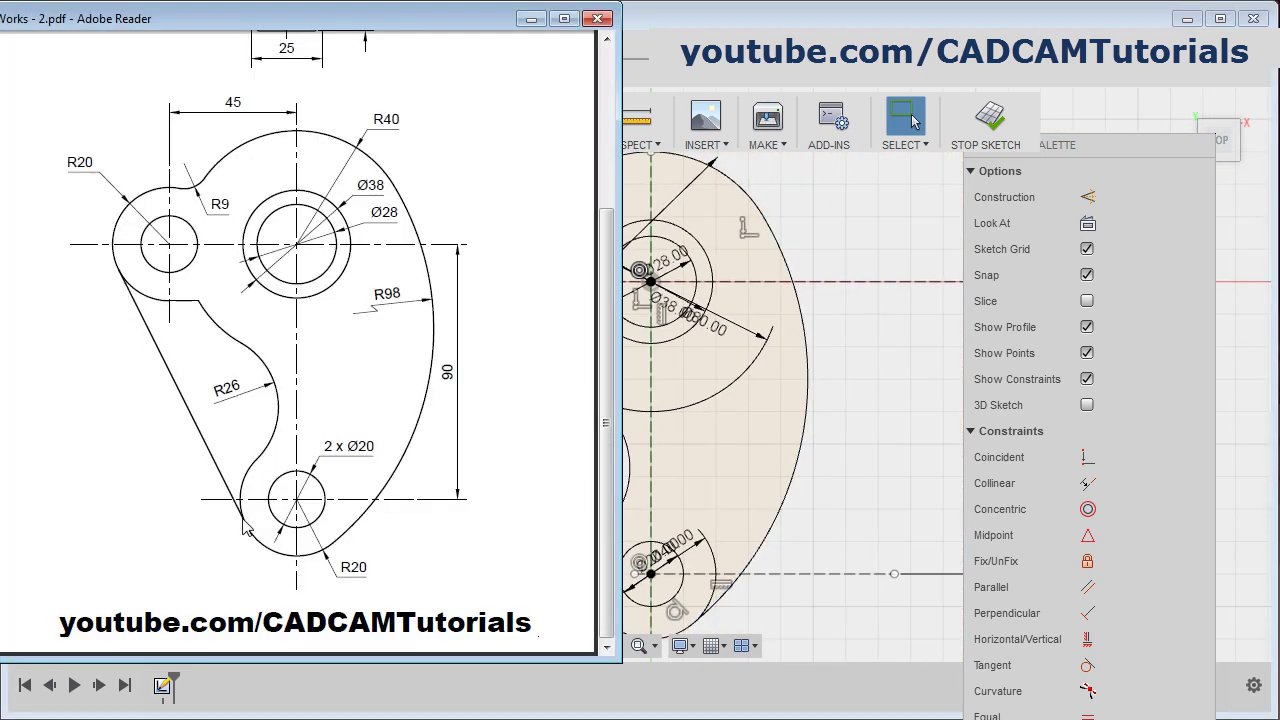
Draw a straight line from the left circle's edge down to the lower circle.
{"action": "key", "text": "alt+Tab"}
{"action": "left_click", "coordinate": [176, 130]}
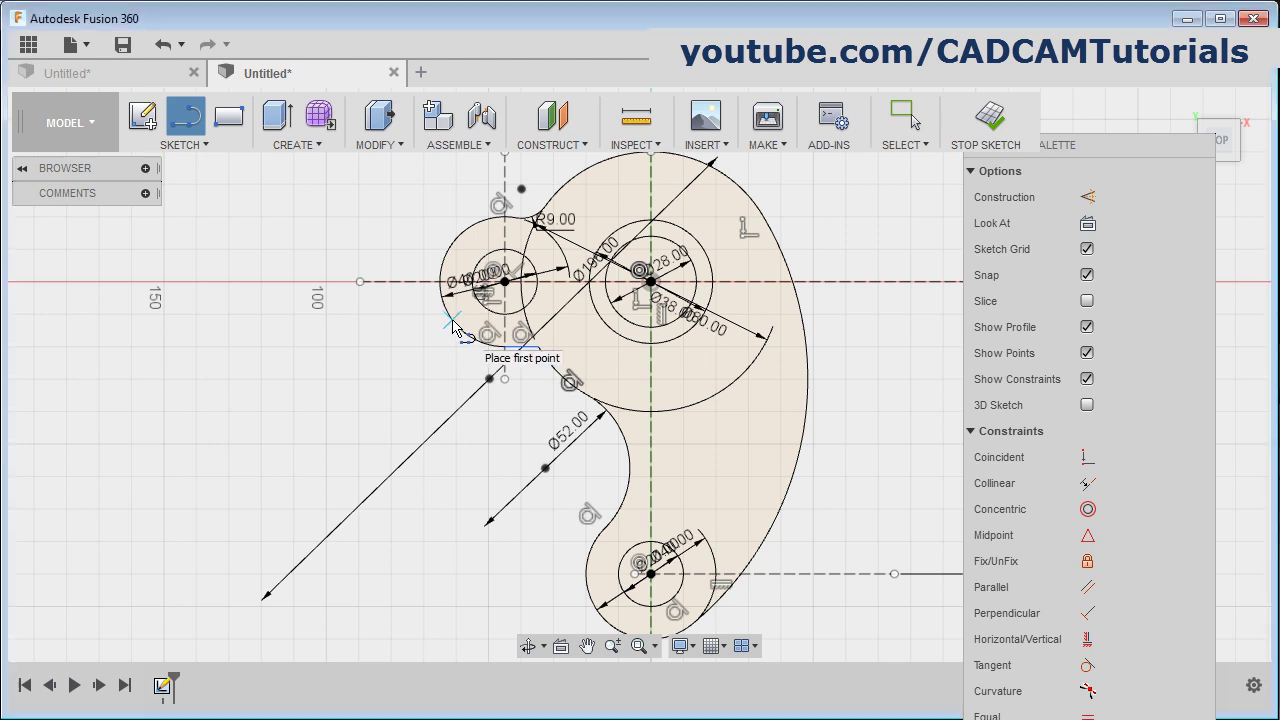
{"action": "left_click", "coordinate": [452, 320]}
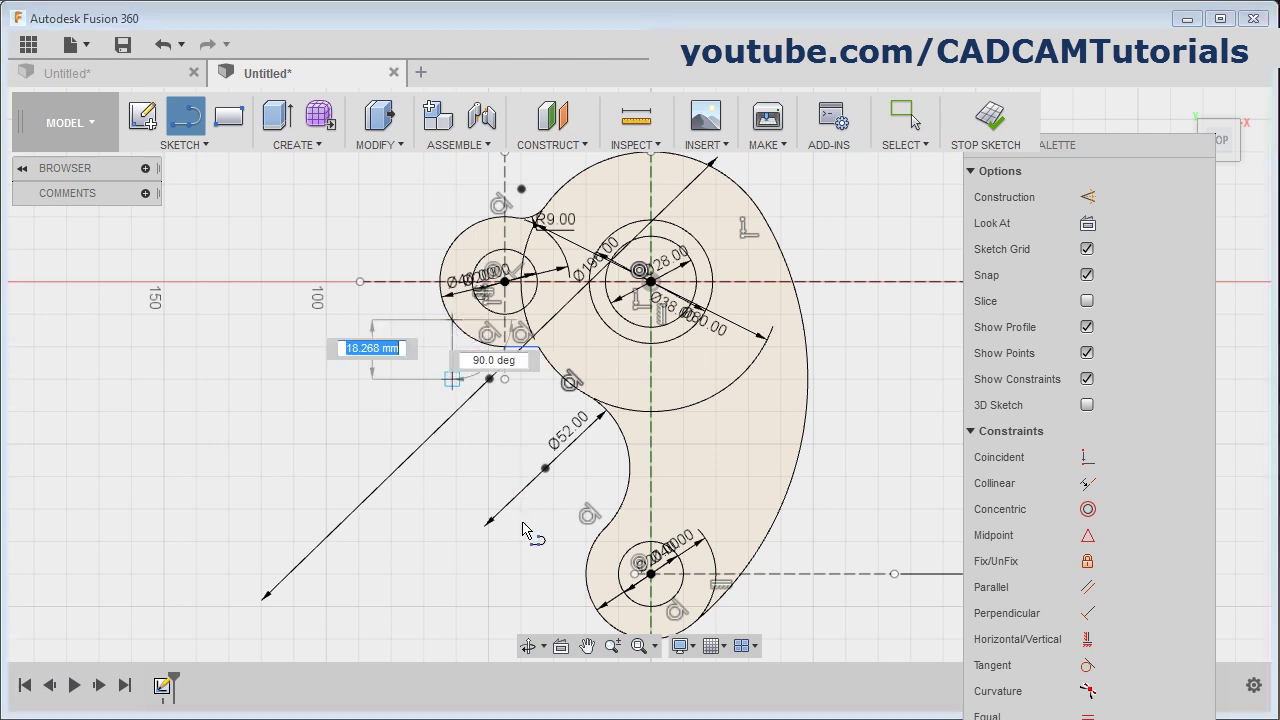
{"action": "double_click", "coordinate": [589, 595]}
{"action": "key", "text": "Escape"}
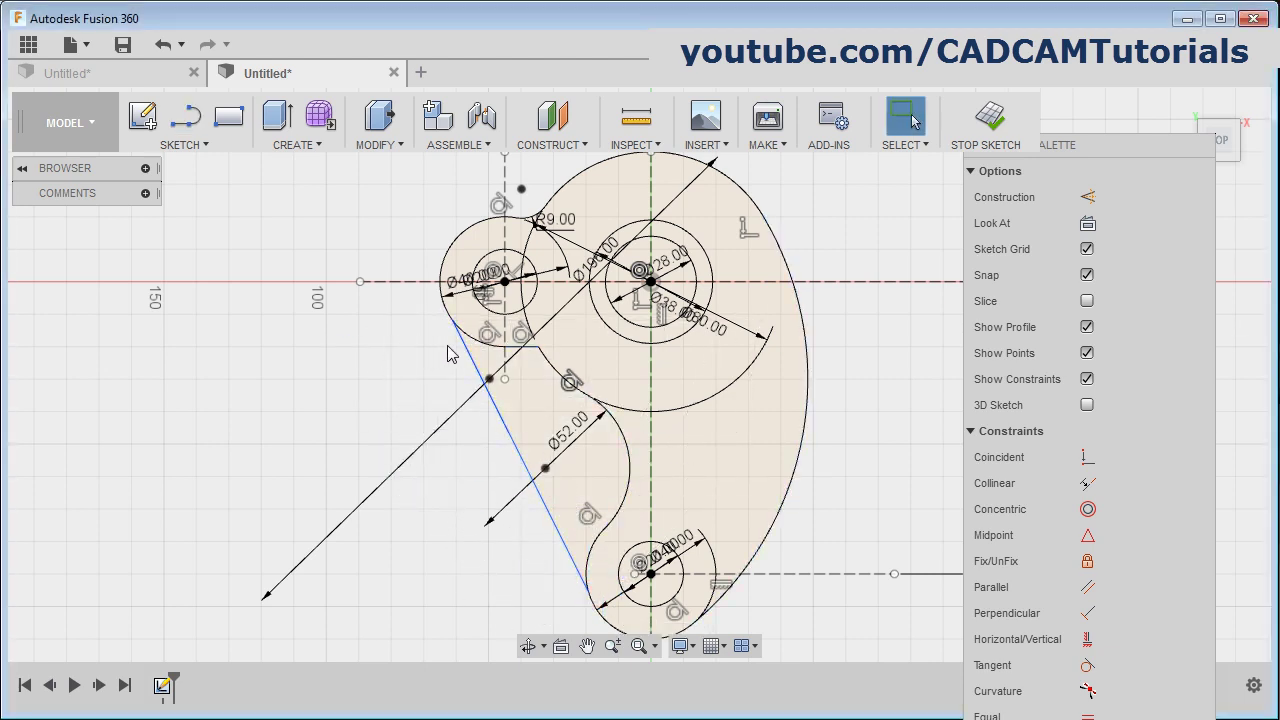
Make the new left edge tangent to the upper circle's arc.
{"action": "left_click", "coordinate": [466, 347]}
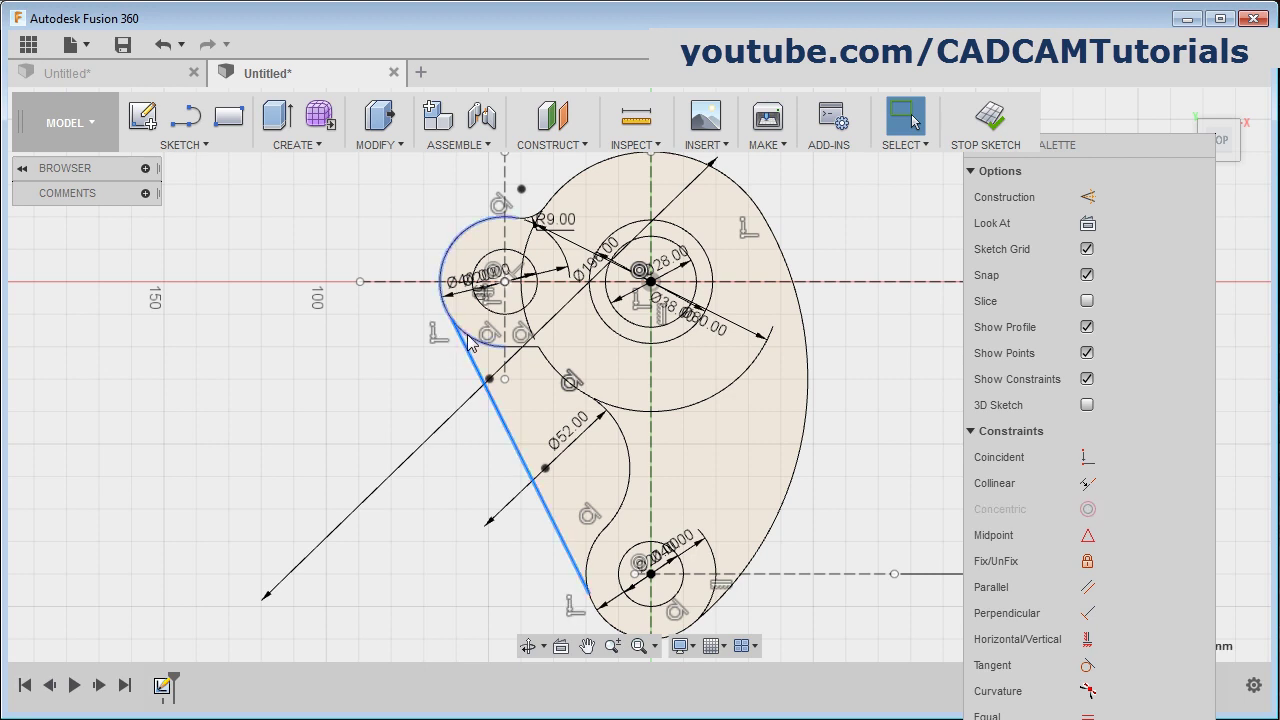
{"action": "left_click", "coordinate": [468, 336], "text": "ctrl"}
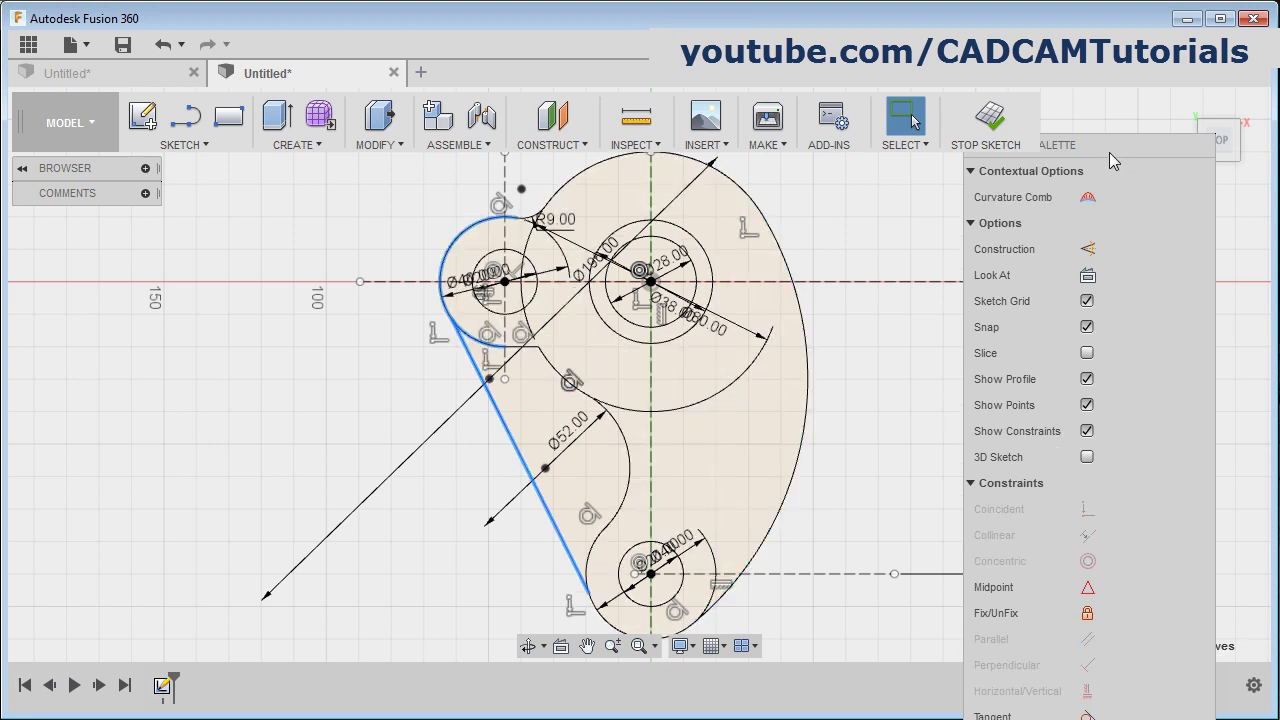
{"action": "left_click_drag", "start_coordinate": [1110, 147], "coordinate": [1115, 118]}
{"action": "scroll", "coordinate": [1122, 300], "scroll_direction": "down", "scroll_amount": 3}
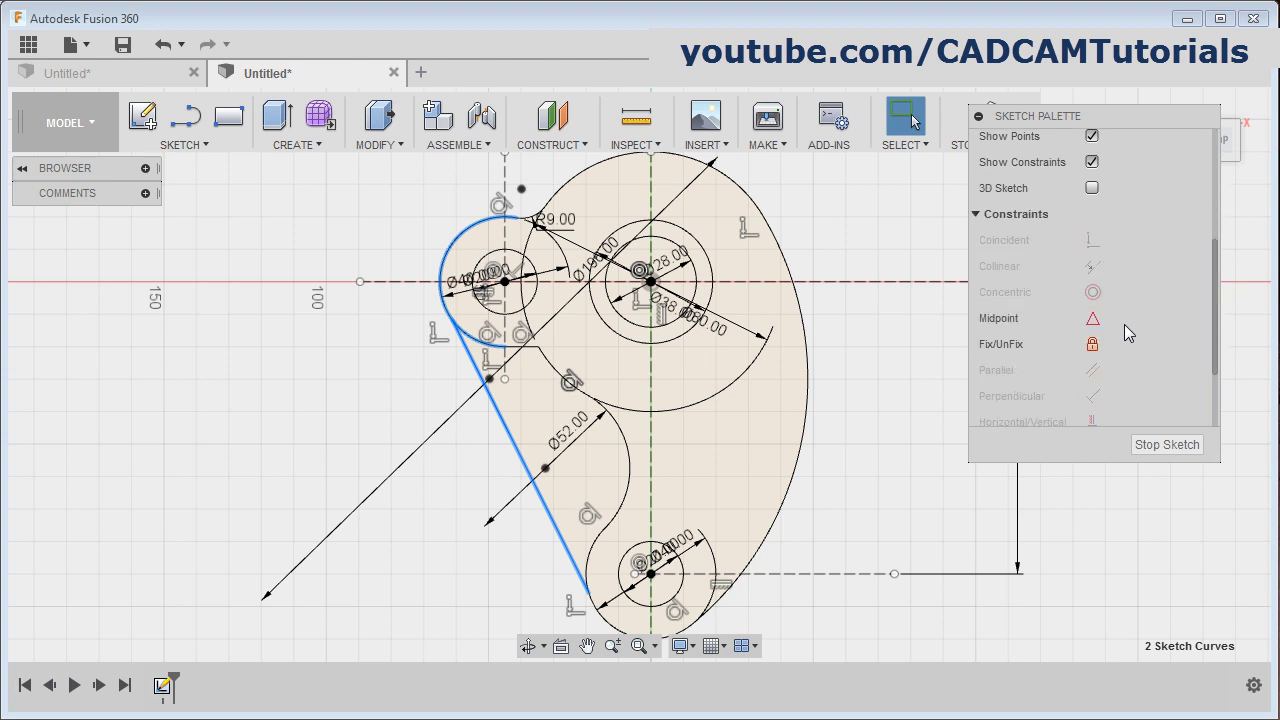
{"action": "scroll", "coordinate": [1124, 330], "scroll_direction": "down", "scroll_amount": 3}
{"action": "left_click", "coordinate": [1090, 336]}
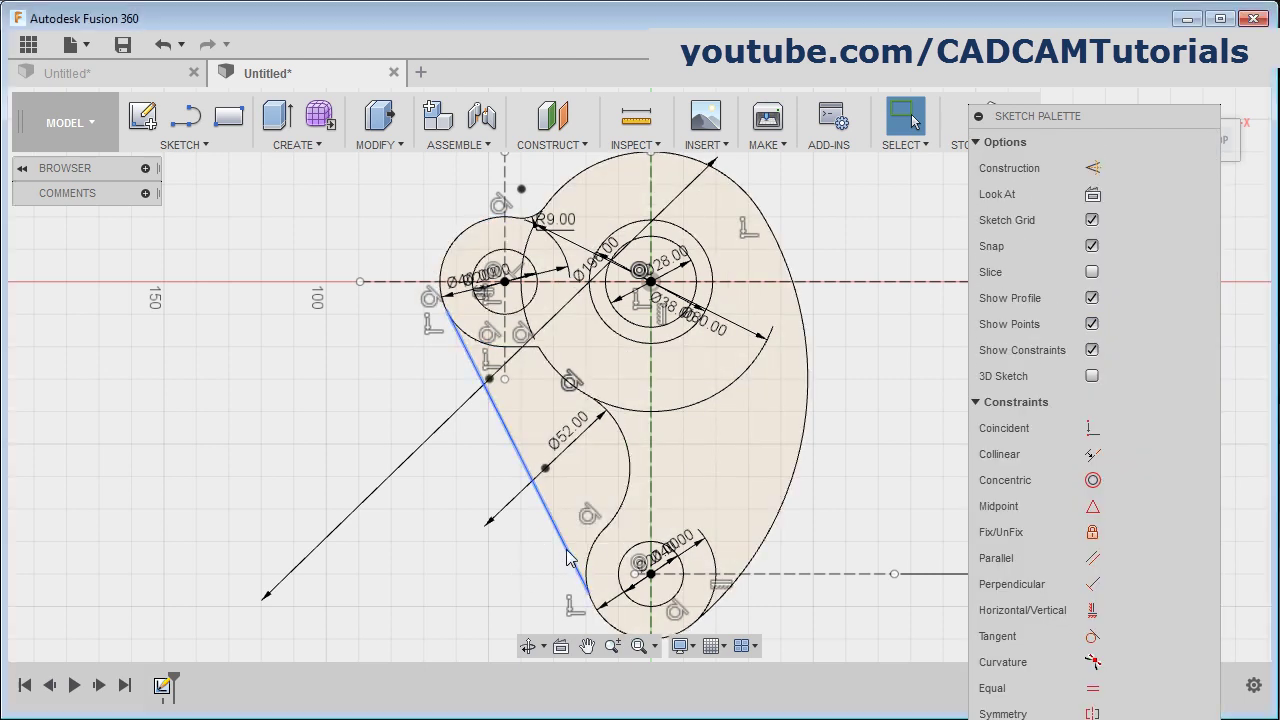
Make the left edge tangent to the bottom arc.
{"action": "left_click", "coordinate": [566, 552]}
{"action": "left_click", "coordinate": [590, 558]}
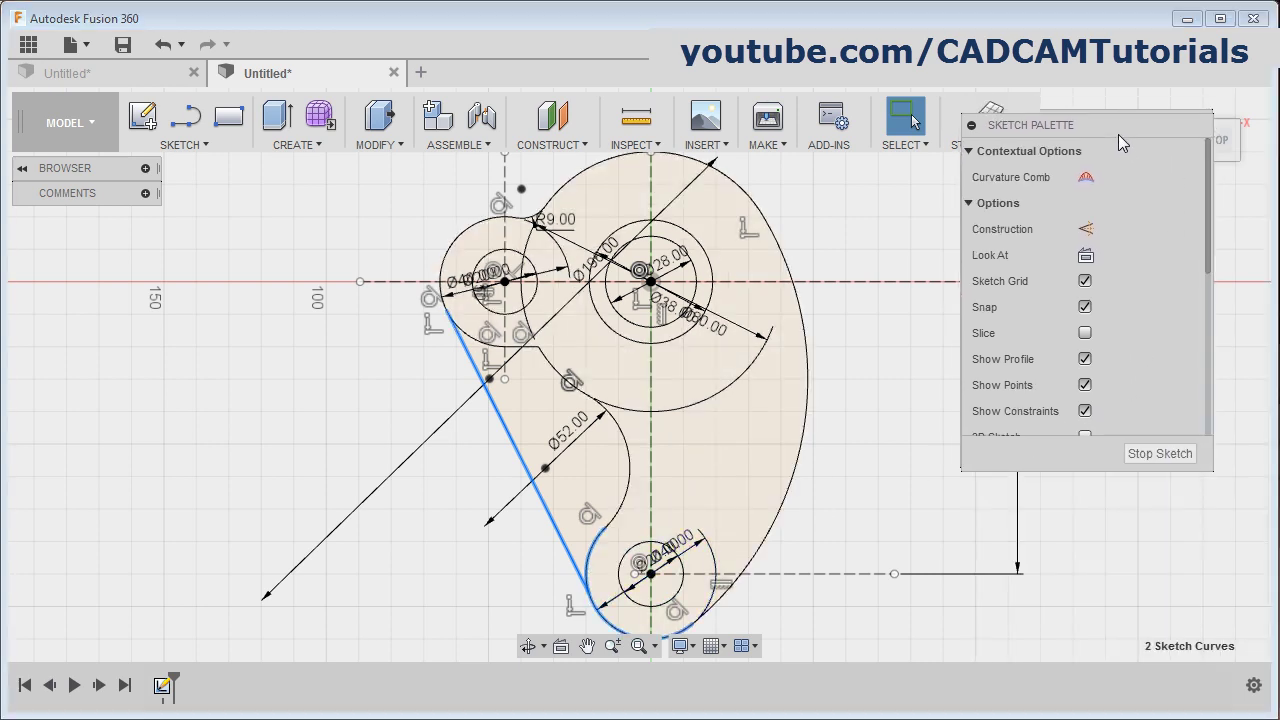
{"action": "scroll", "coordinate": [1132, 314], "scroll_direction": "down", "scroll_amount": 5}
{"action": "scroll", "coordinate": [1134, 328], "scroll_direction": "down", "scroll_amount": 3}
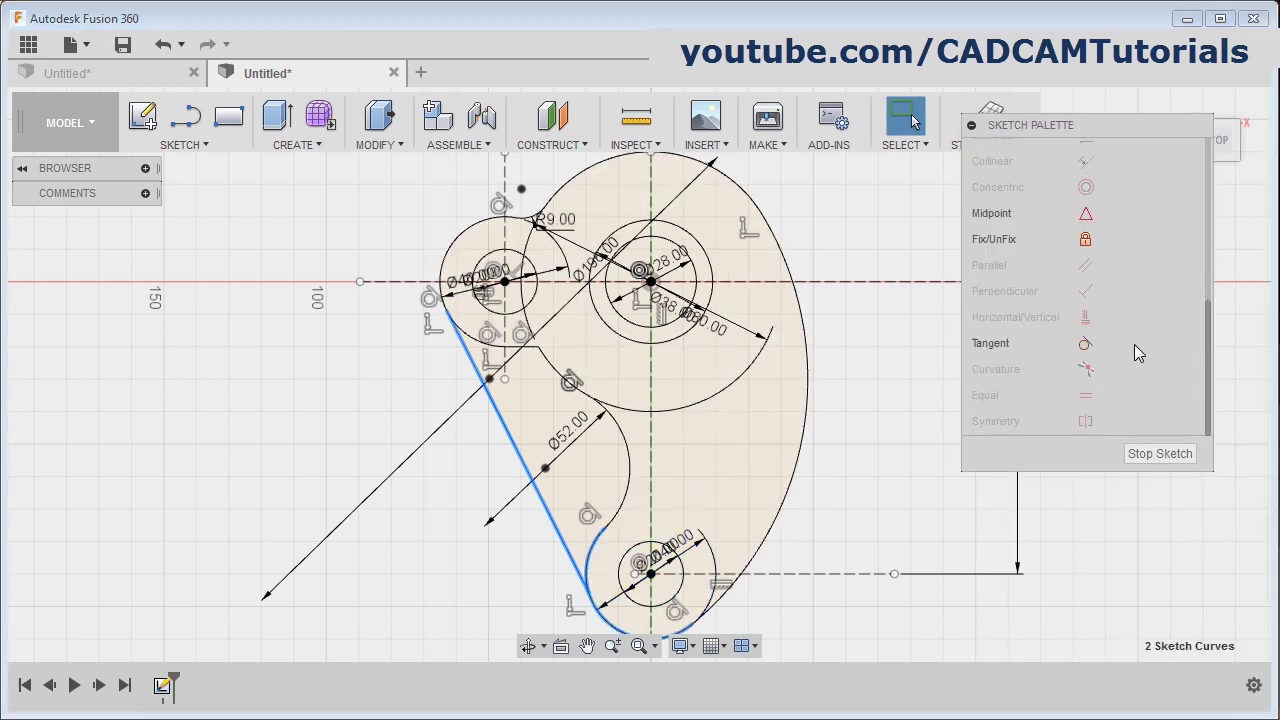
{"action": "left_click", "coordinate": [1086, 345]}
{"action": "scroll", "coordinate": [430, 505], "scroll_direction": "down", "scroll_amount": 2}
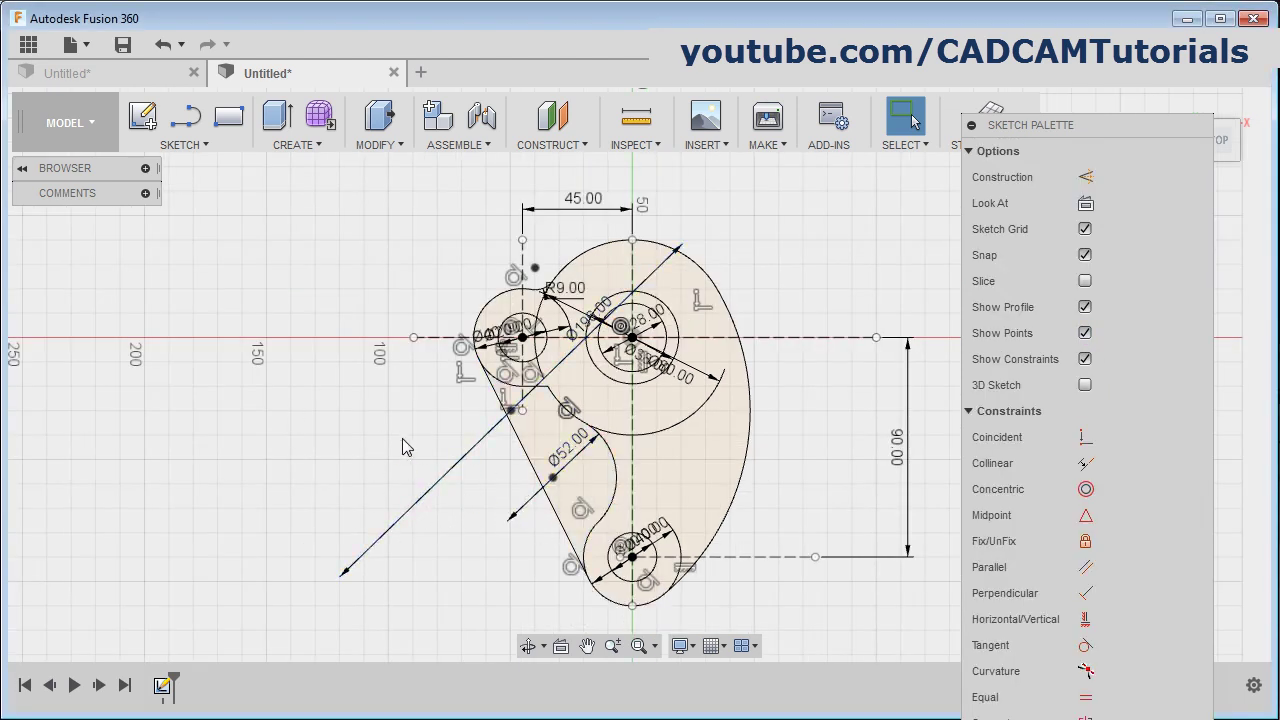
Delete the diagonal and Ø52 helper lines and the leftover helper arc.
{"action": "left_click", "coordinate": [431, 491]}
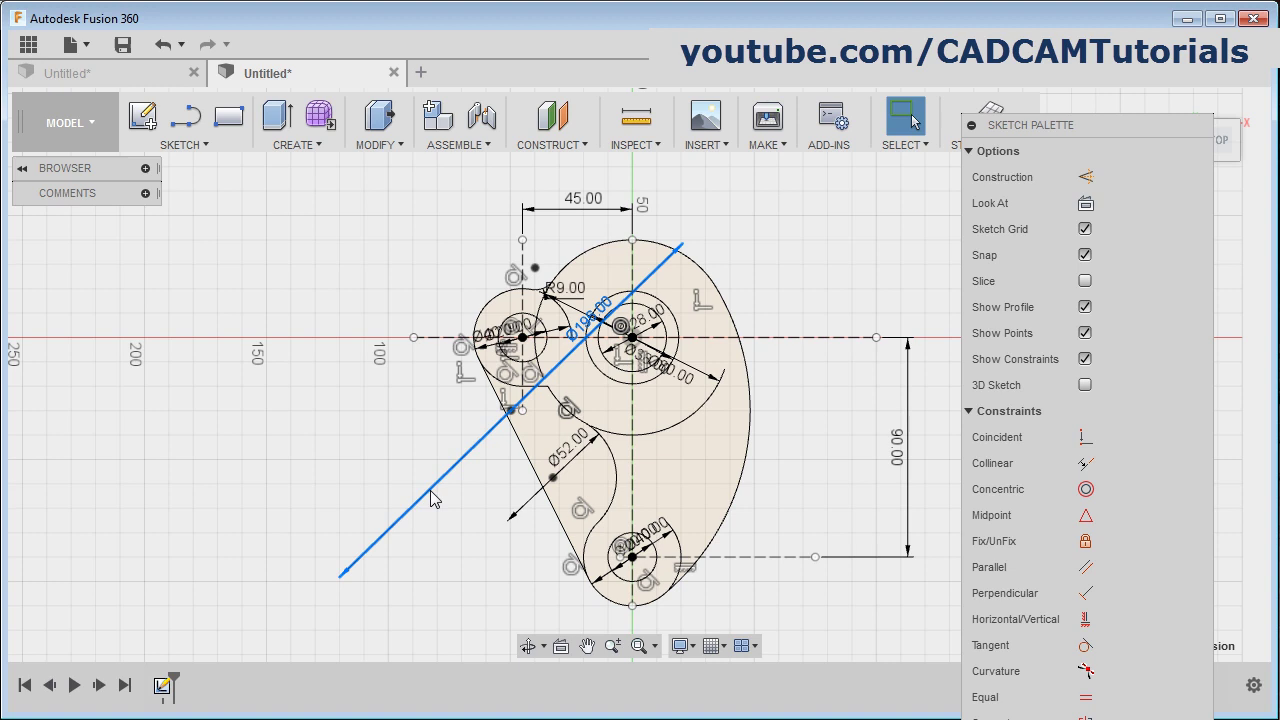
{"action": "left_click", "coordinate": [513, 521]}
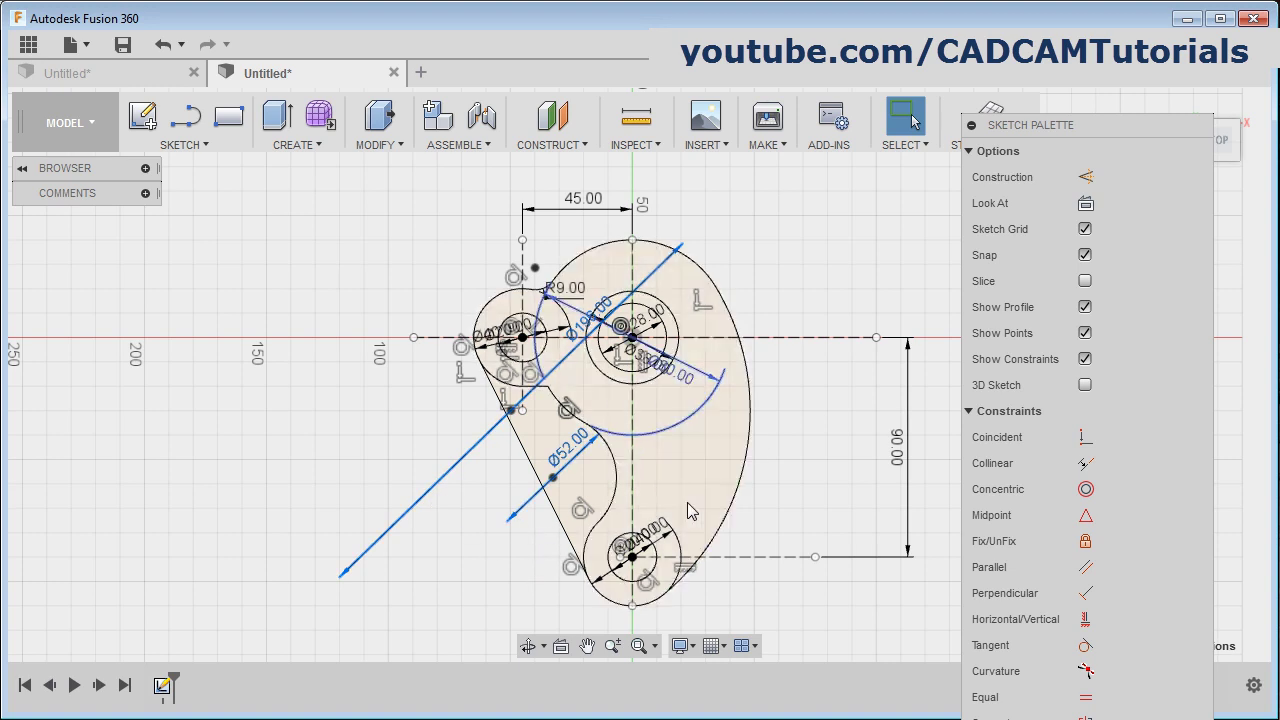
{"action": "key", "text": "Delete"}
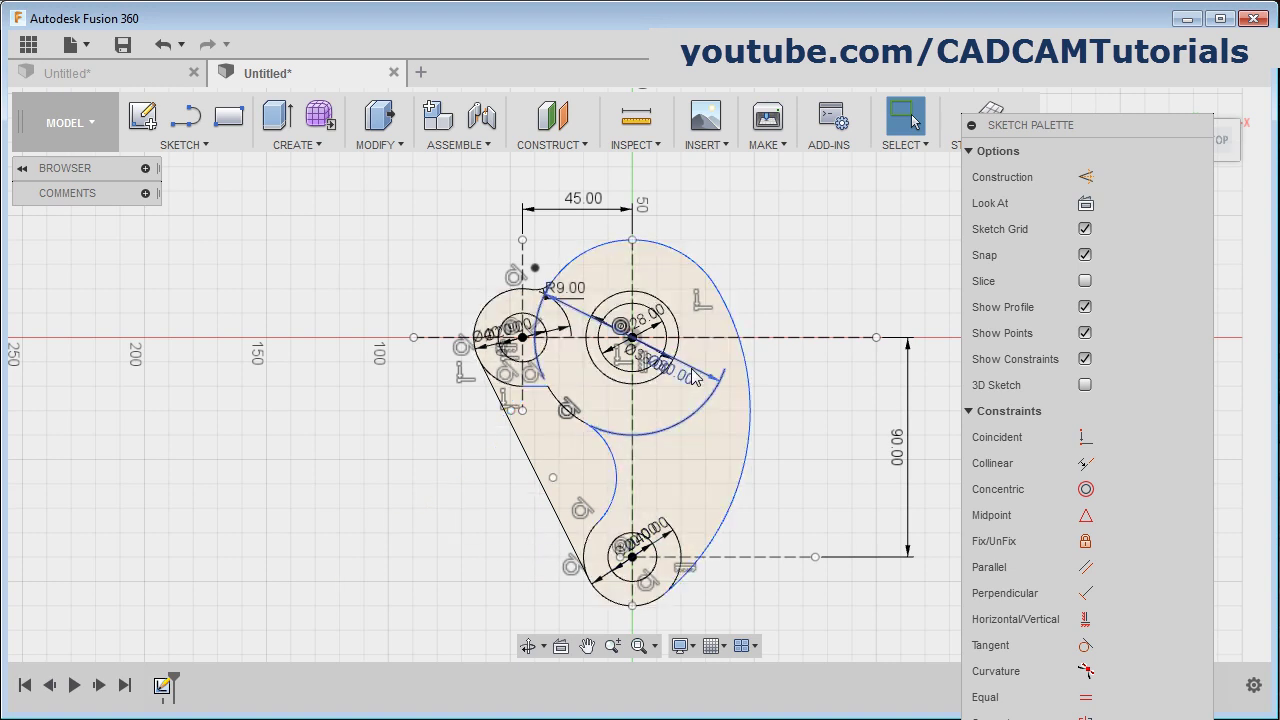
{"action": "left_click", "coordinate": [693, 376]}
{"action": "key", "text": "Delete"}
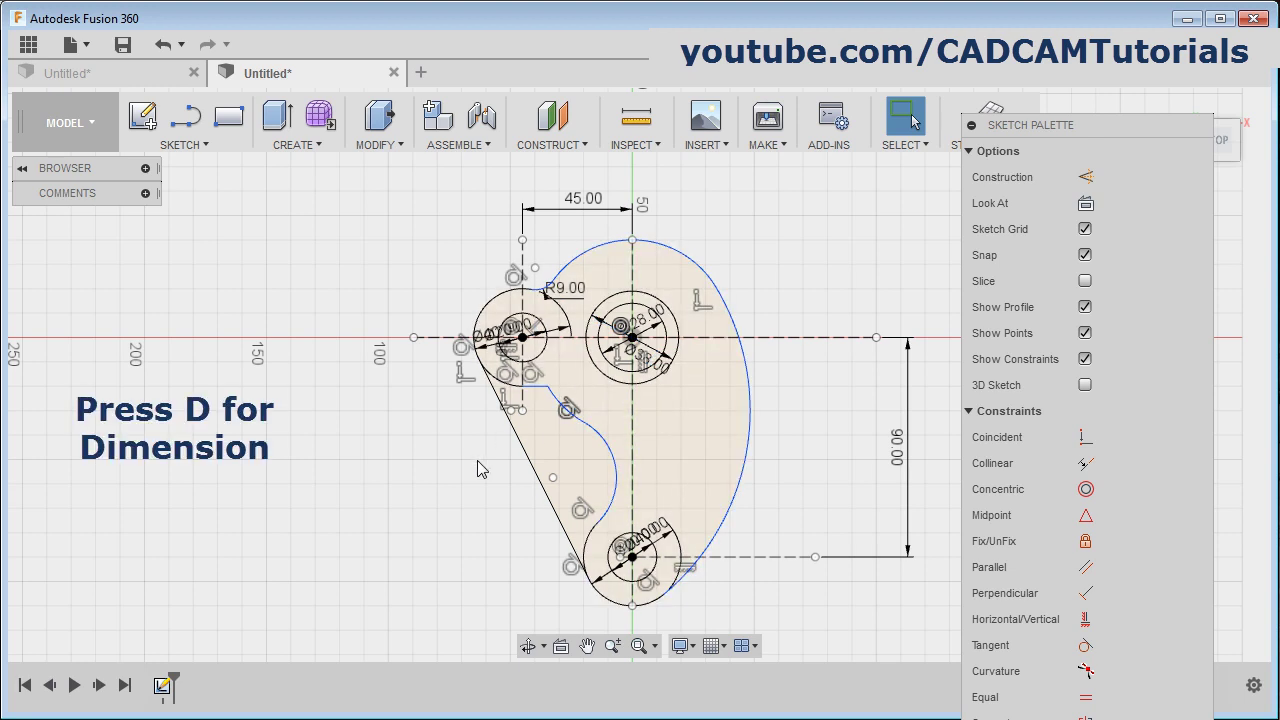
Add radius dimensions R26 to the concave middle arc, R98 to the right arc, R40 to the top arc.
{"action": "key", "text": "d"}
{"action": "left_click", "coordinate": [614, 466]}
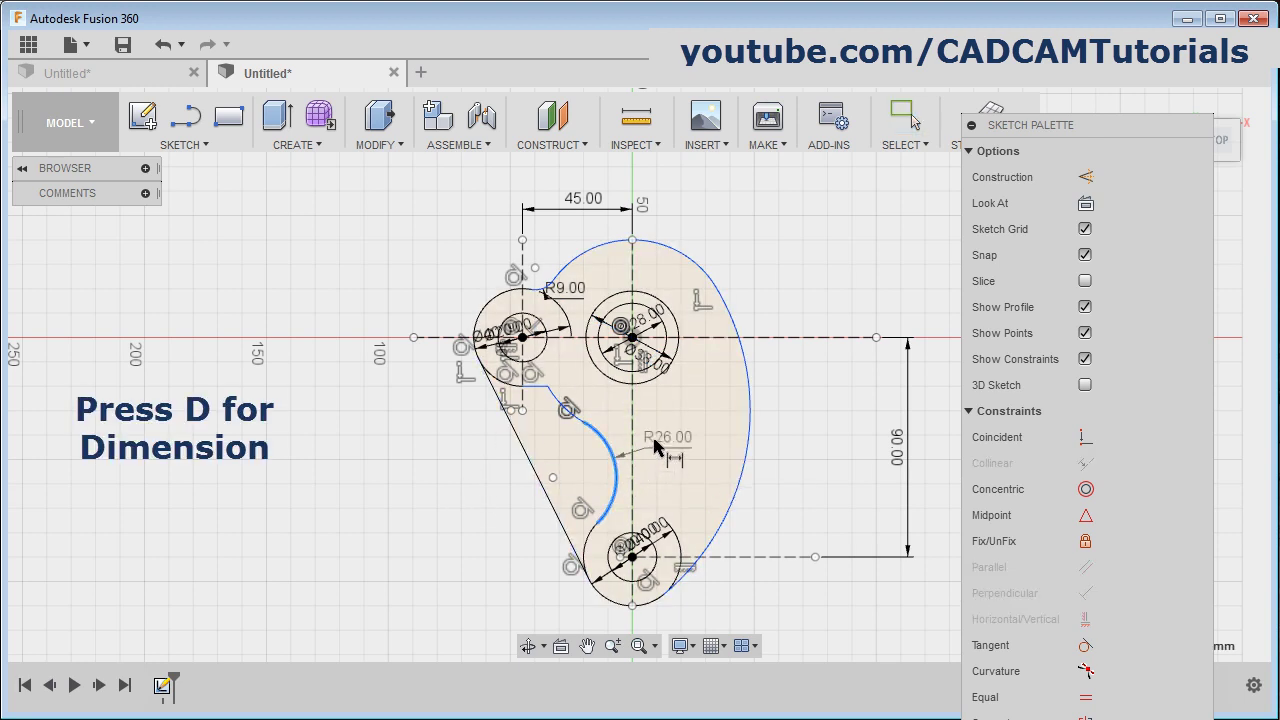
{"action": "left_click", "coordinate": [666, 472]}
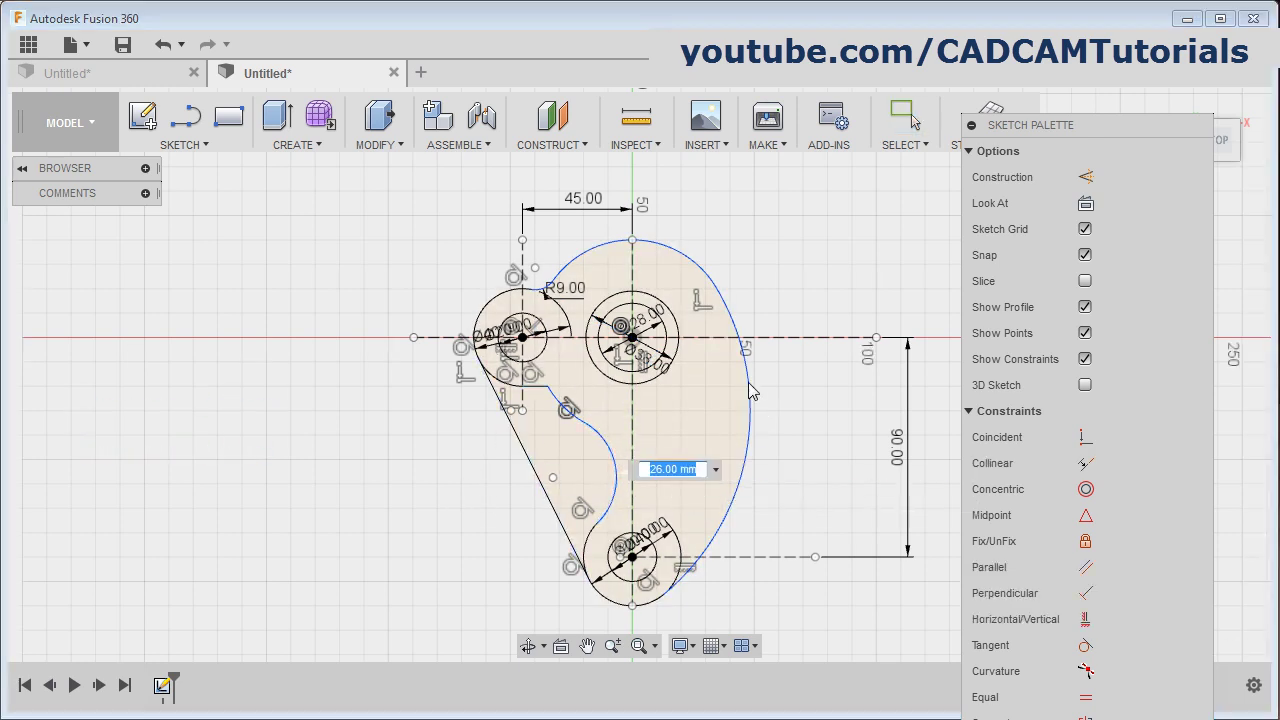
{"action": "key", "text": "Return"}
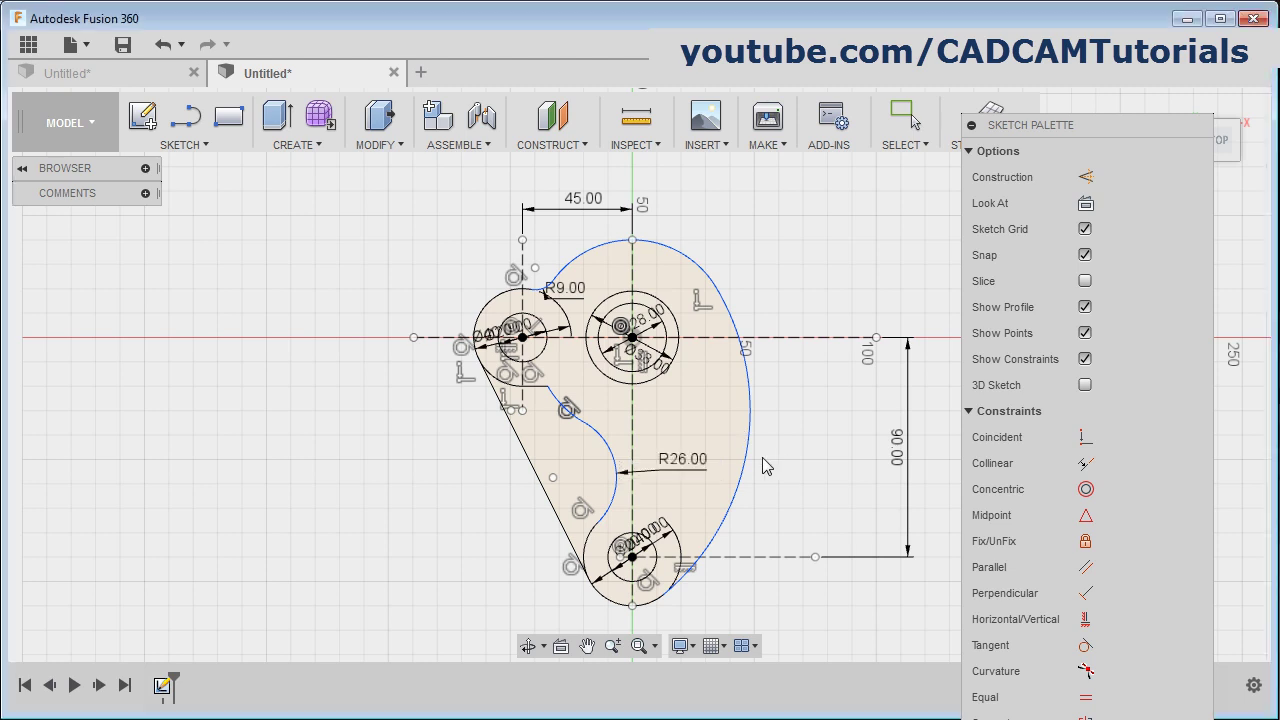
{"action": "left_click", "coordinate": [733, 395]}
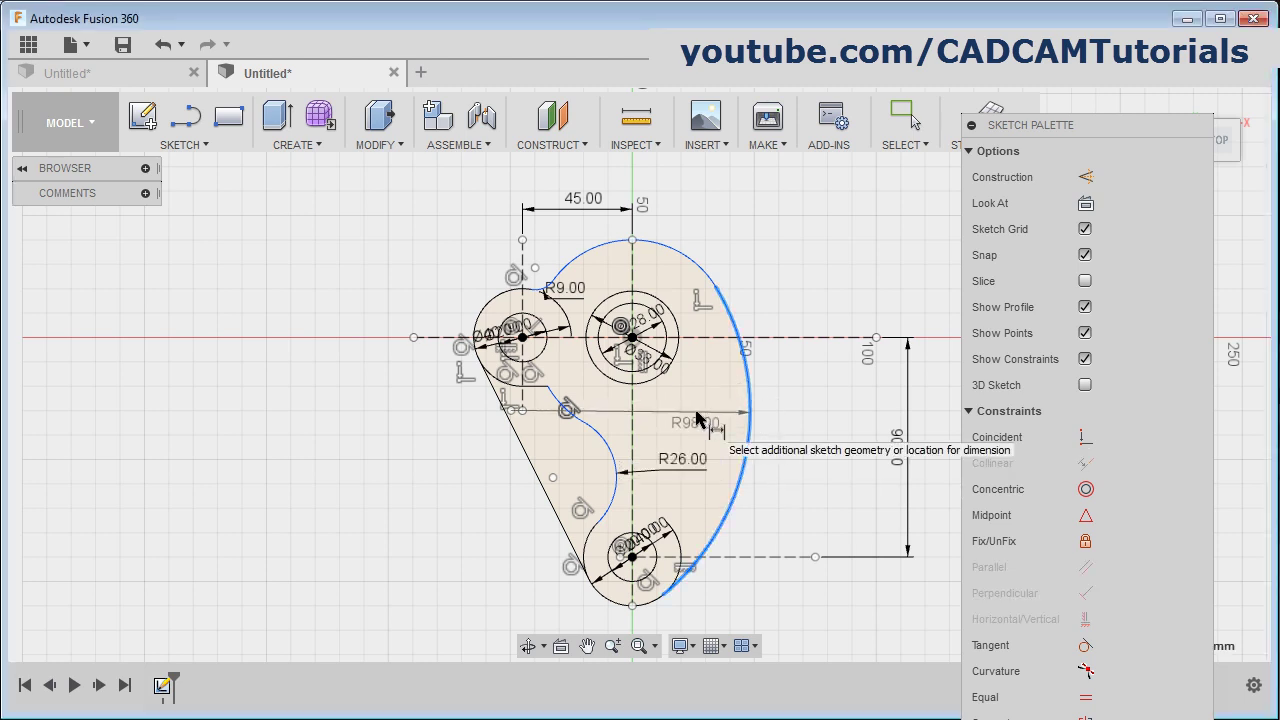
{"action": "left_click", "coordinate": [697, 420]}
{"action": "key", "text": "Return"}
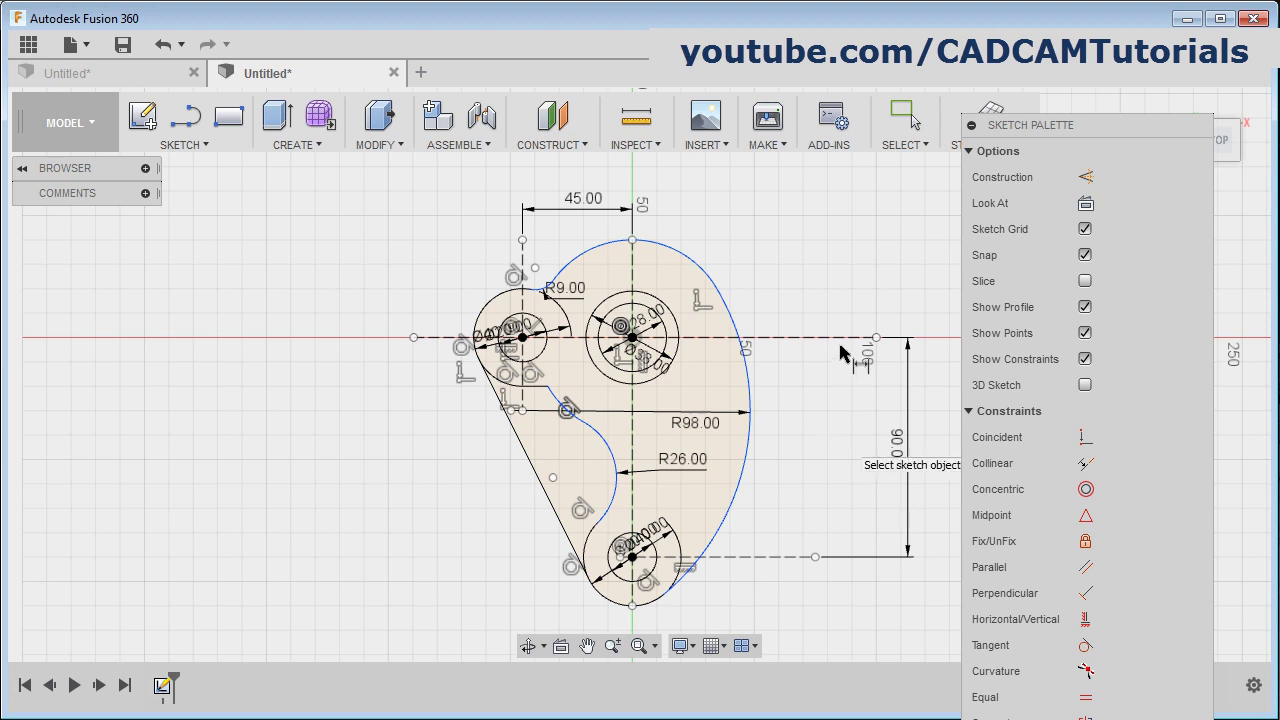
{"action": "left_click", "coordinate": [698, 272]}
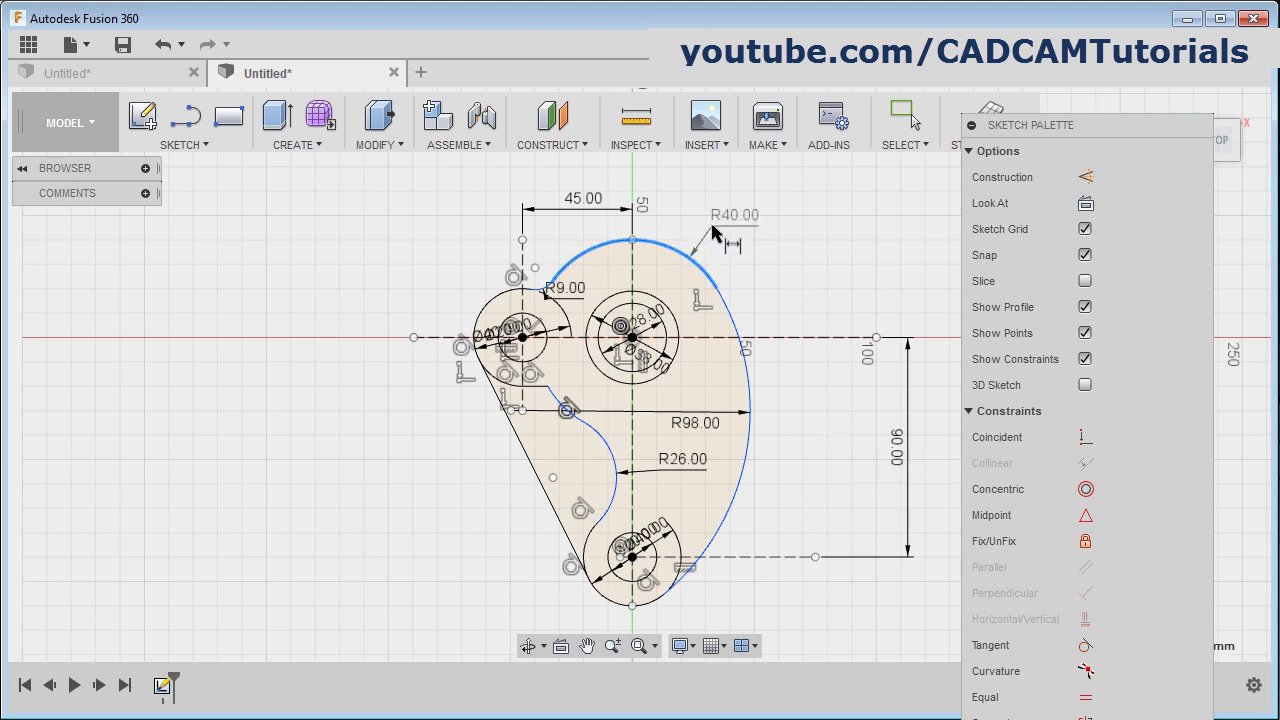
{"action": "left_click", "coordinate": [782, 246]}
{"action": "key", "text": "Return"}
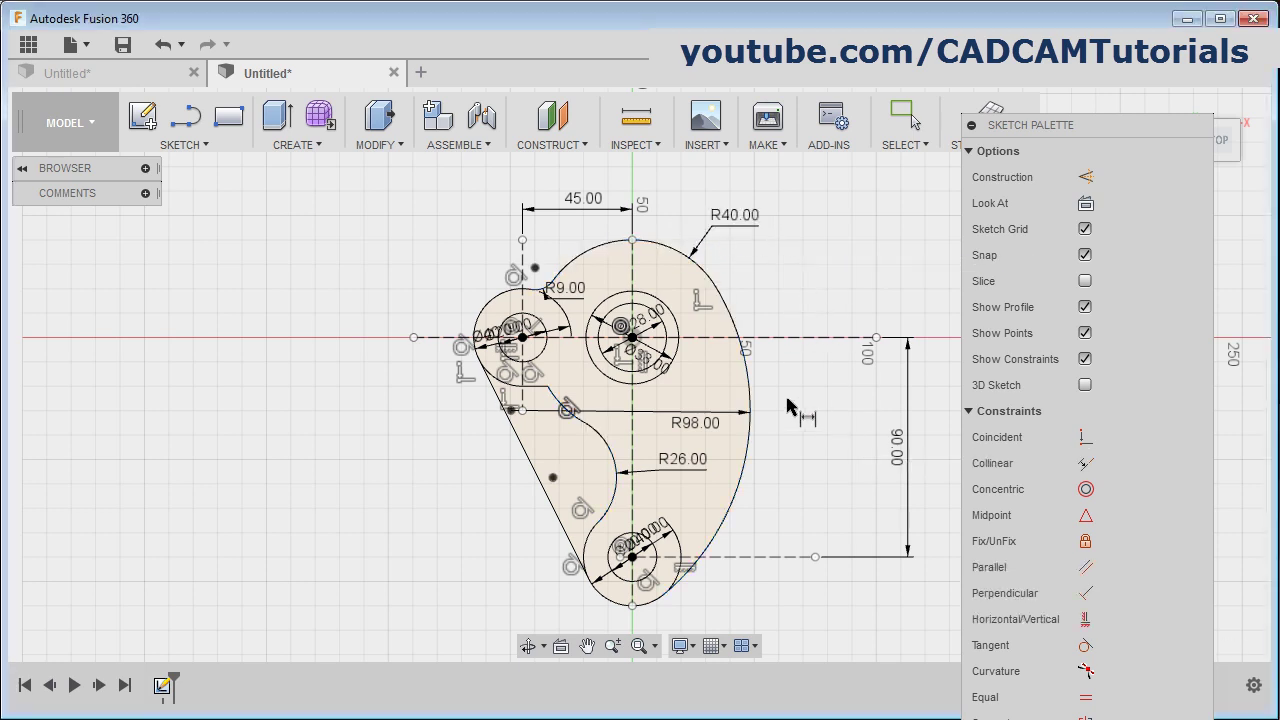
Drag the Ø28.00 label above the centre circle and the Ø38.00 label beside its circle.
{"action": "key", "text": "Escape"}
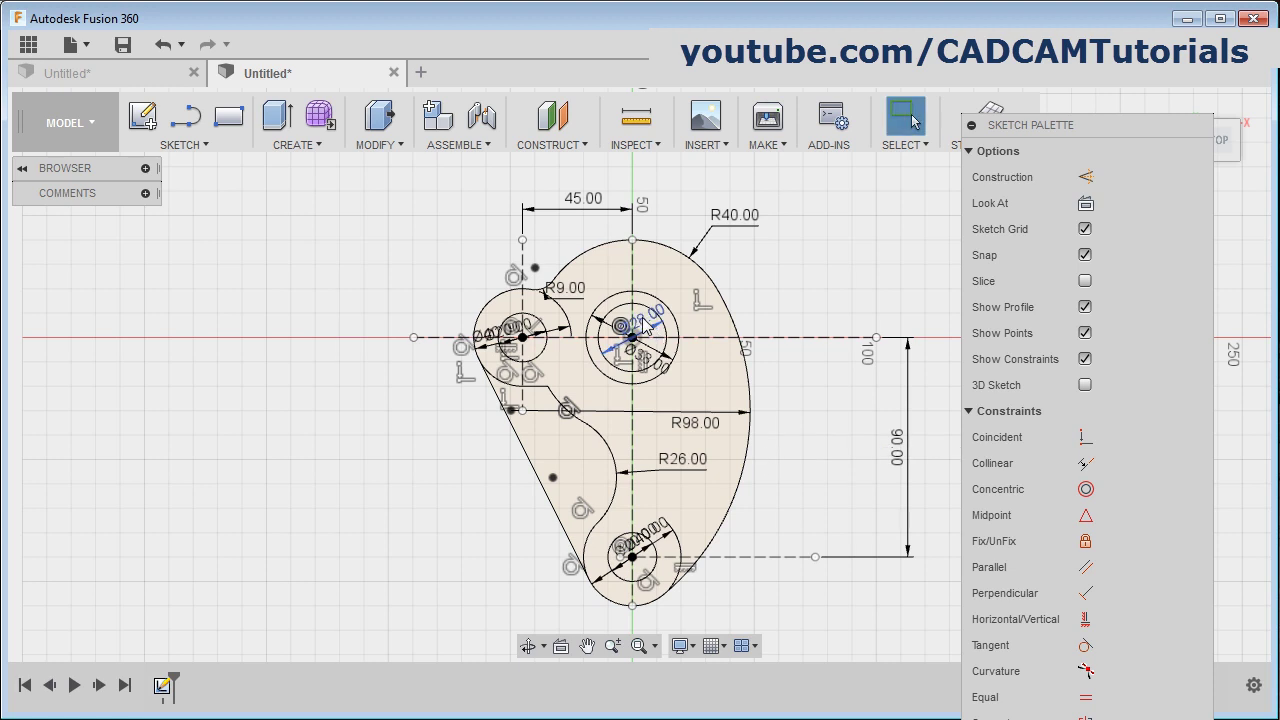
{"action": "left_click_drag", "start_coordinate": [647, 325], "coordinate": [736, 283]}
{"action": "left_click_drag", "start_coordinate": [745, 278], "coordinate": [663, 297]}
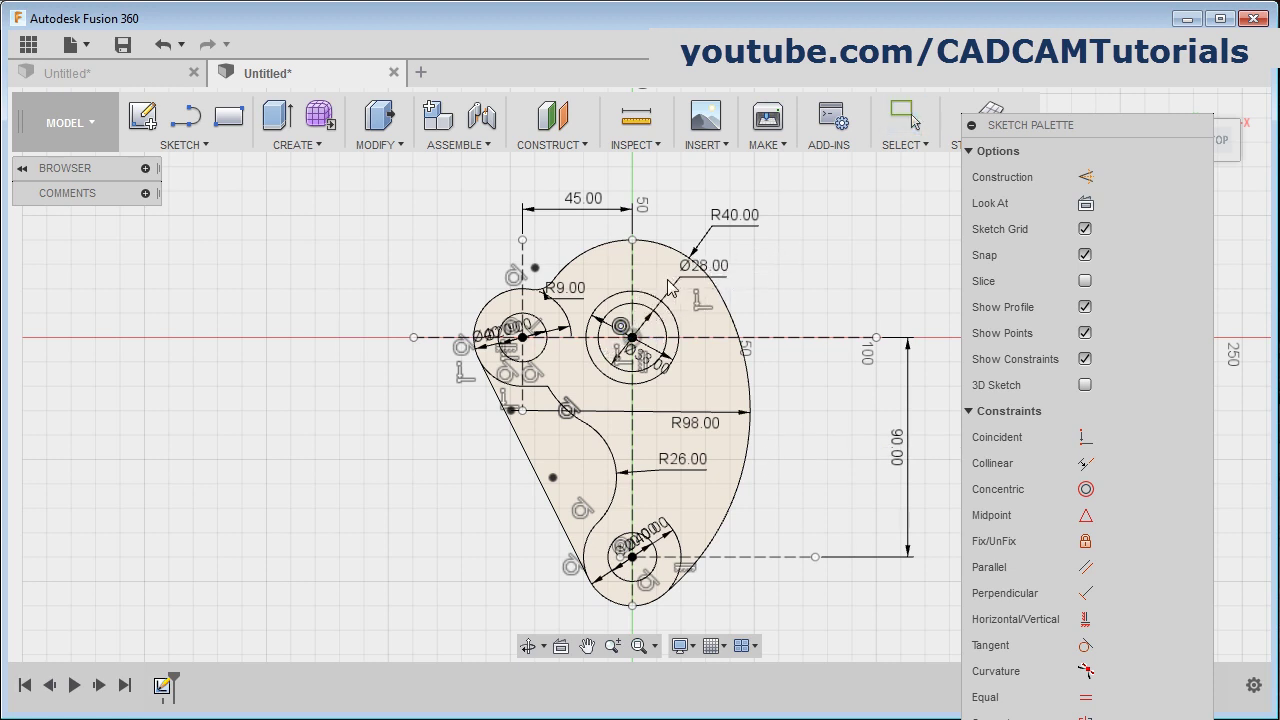
{"action": "left_click_drag", "start_coordinate": [640, 350], "coordinate": [692, 388]}
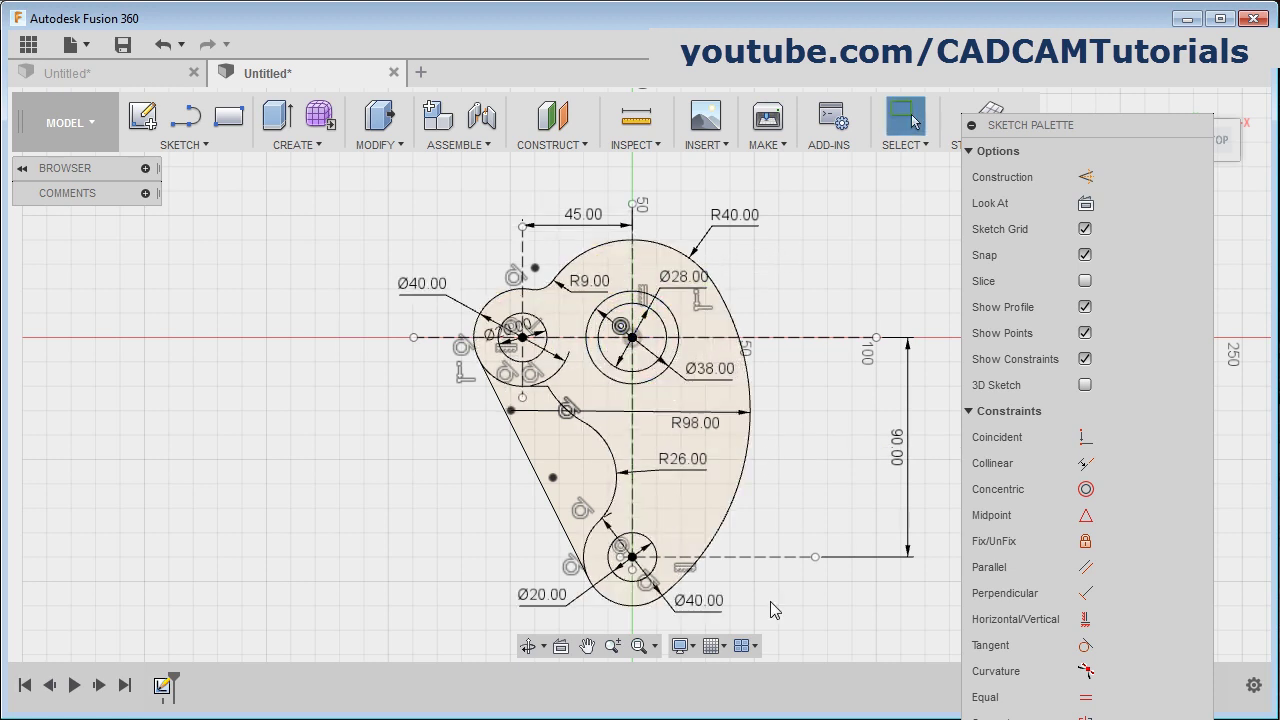